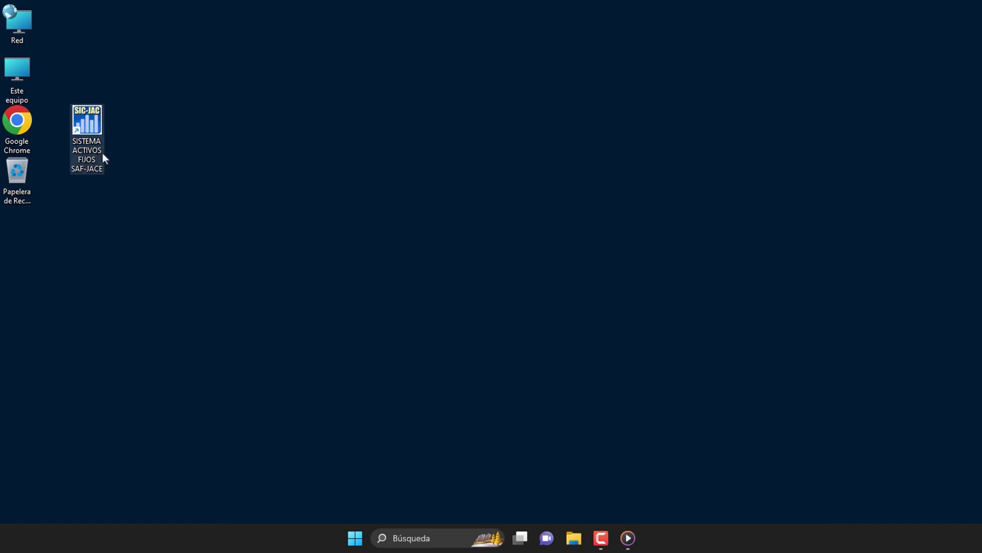
Step: Launch SAF-JACE and bring up the empty Adiciona Empresa form for a new company
double_click(91, 144)
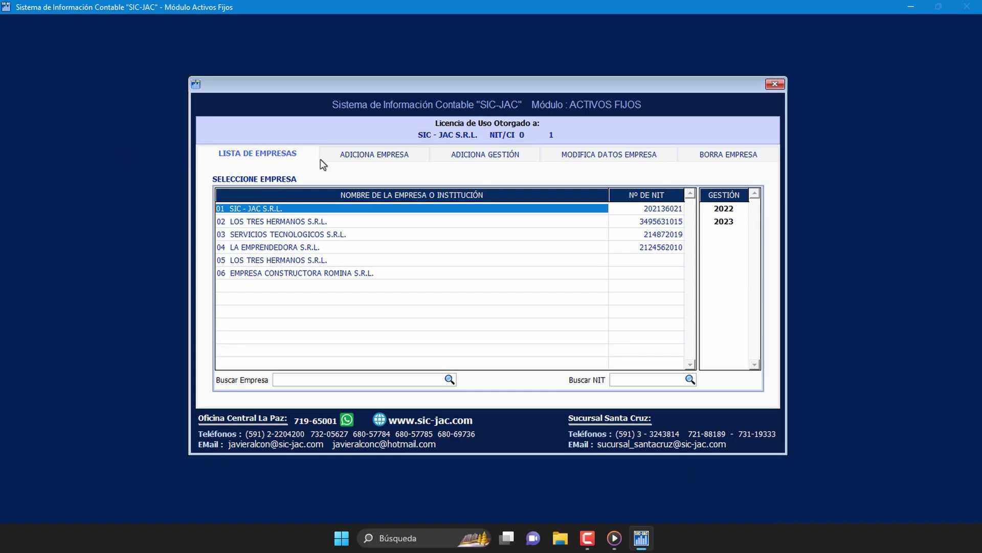
click(383, 162)
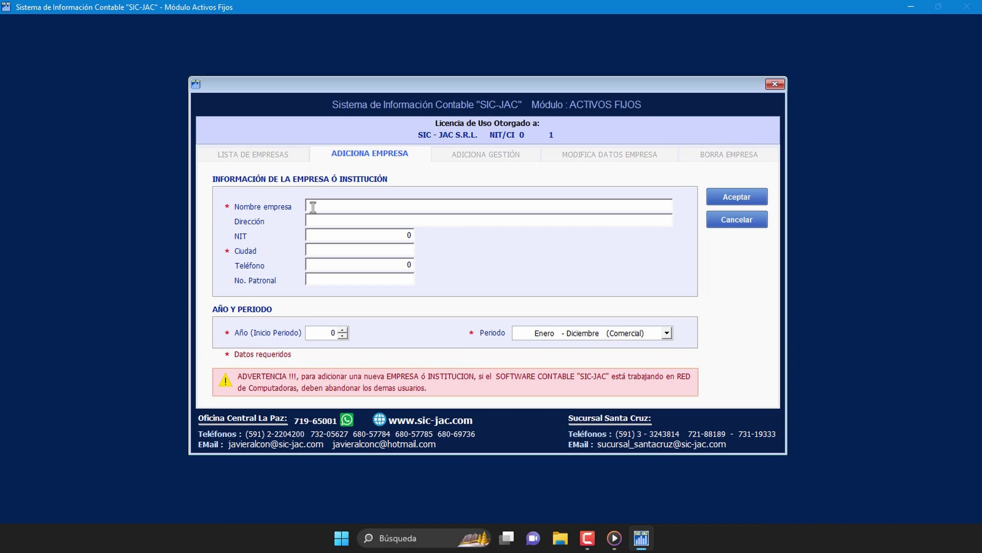
Step: Enter company LA EMPRENDEDORA S.R.L., city LA PAZ, year 2023, period Enero–Diciembre (Comercial)
text(LA EMPRENDEDORA S.R.L.)
click(346, 250)
text(LA PAZ)
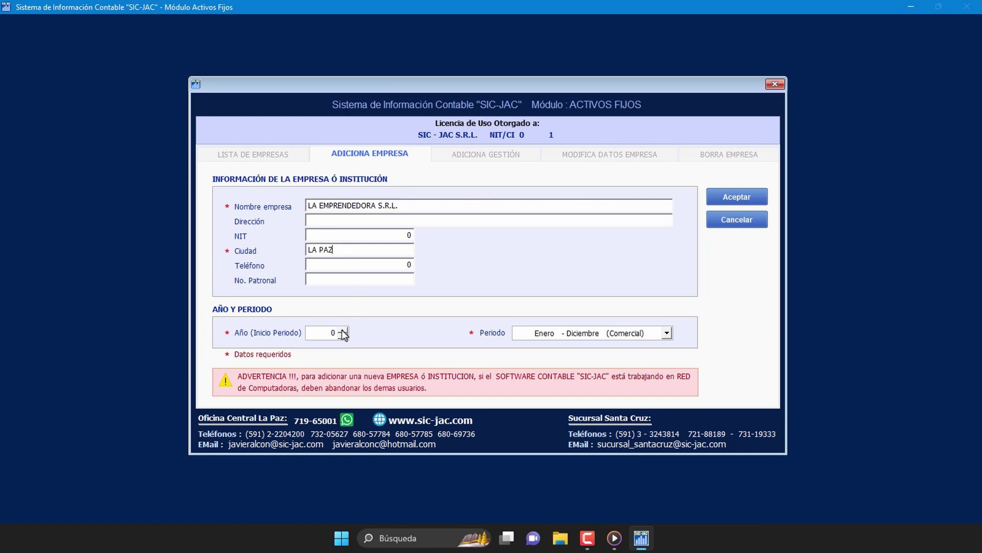
click(325, 334)
text(2023)
key(Tab)
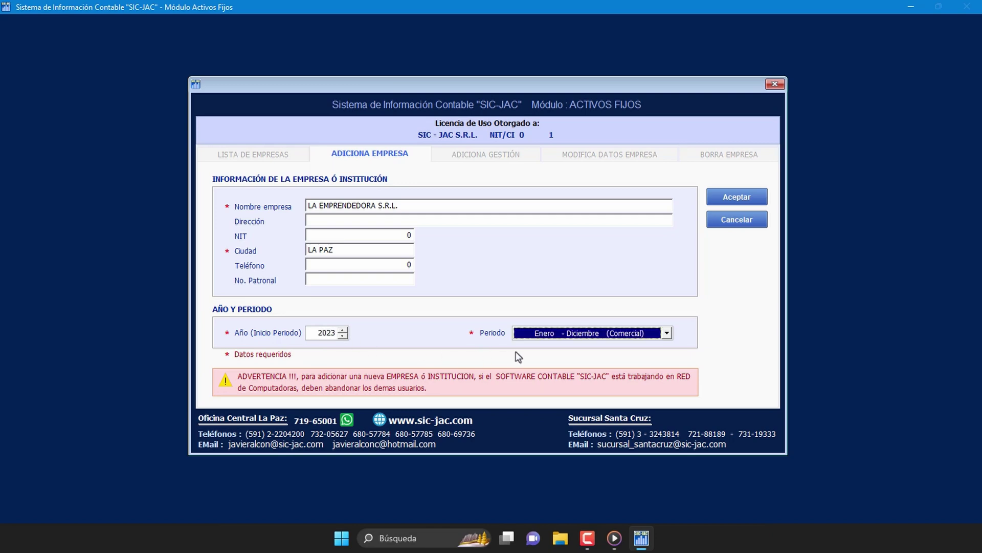
click(666, 333)
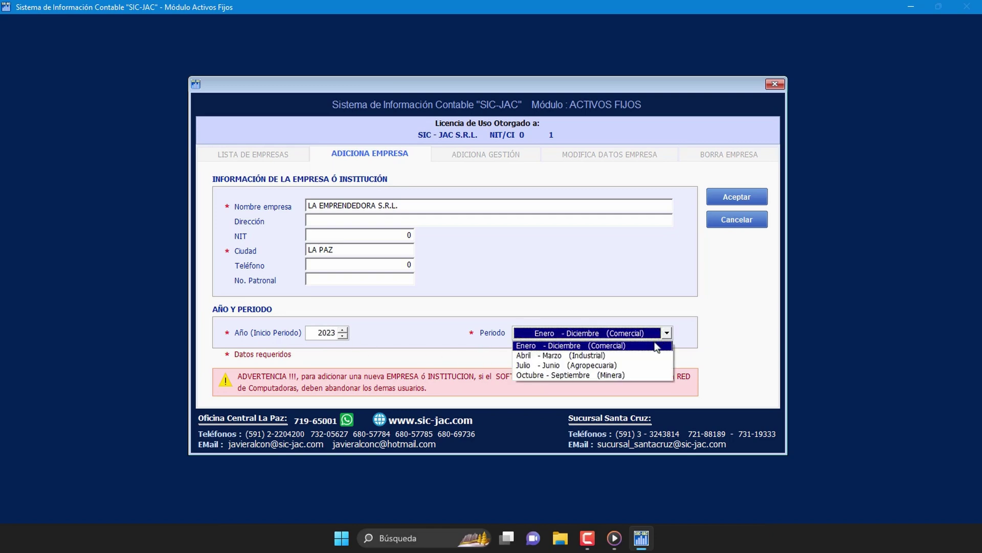
click(654, 347)
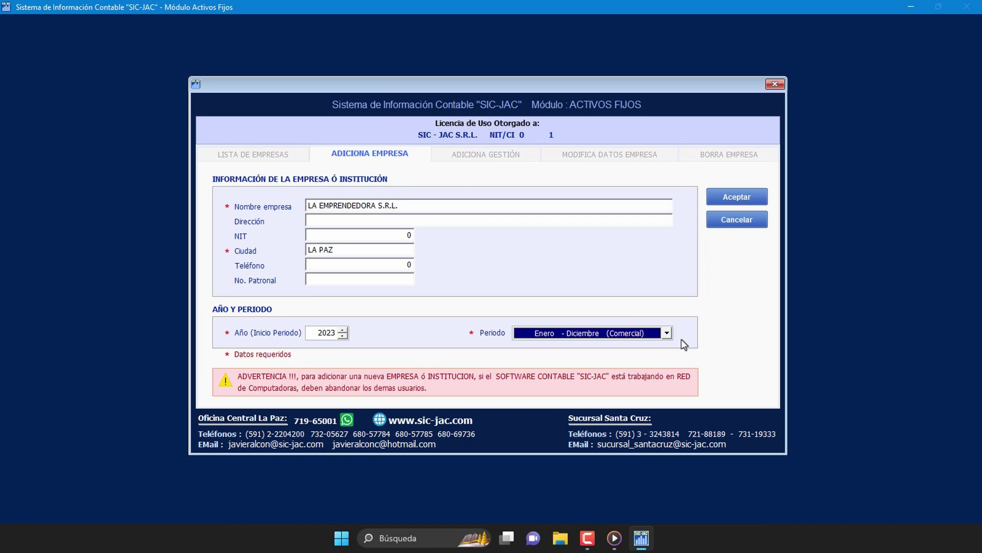
Step: Submit and confirm the new company, then acknowledge the restart notice that closes the system
click(744, 200)
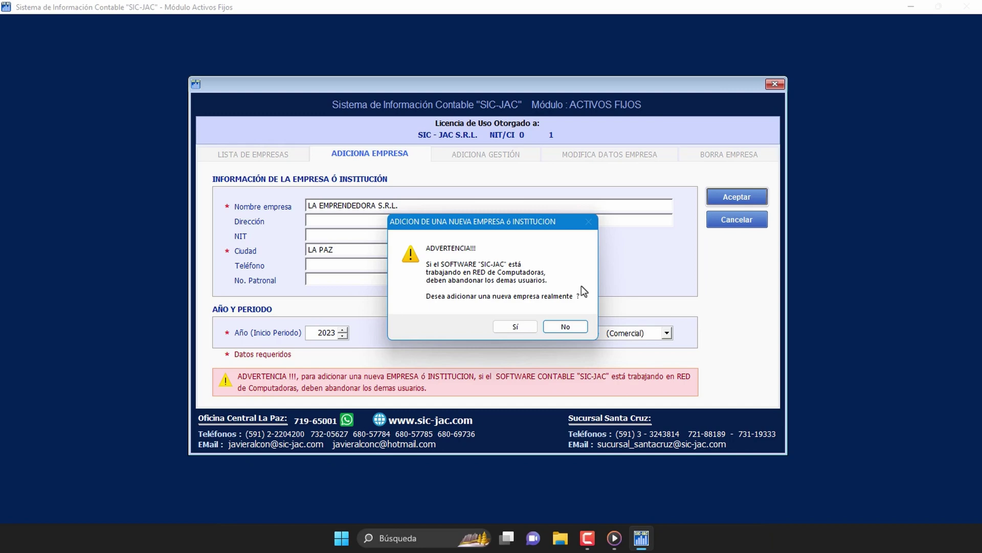
click(524, 331)
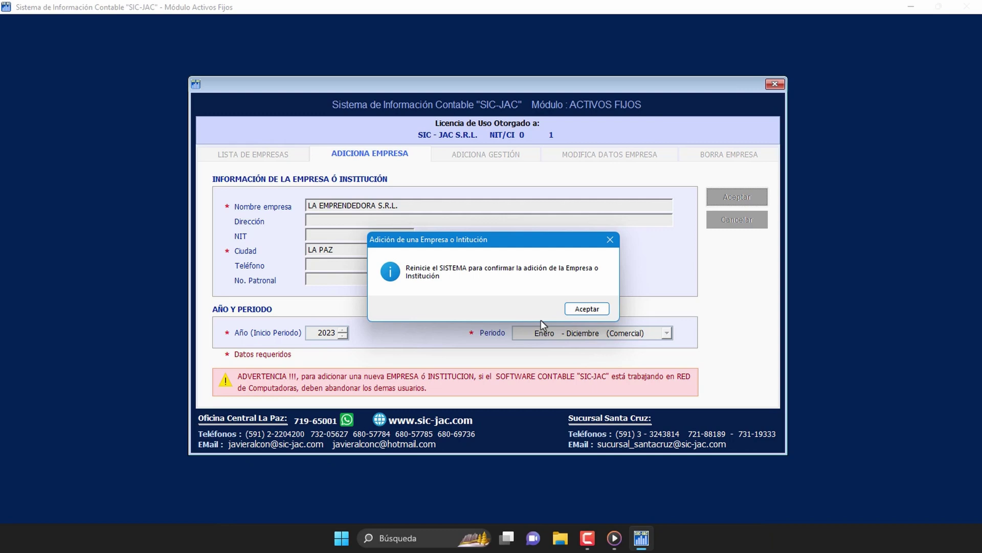
click(601, 313)
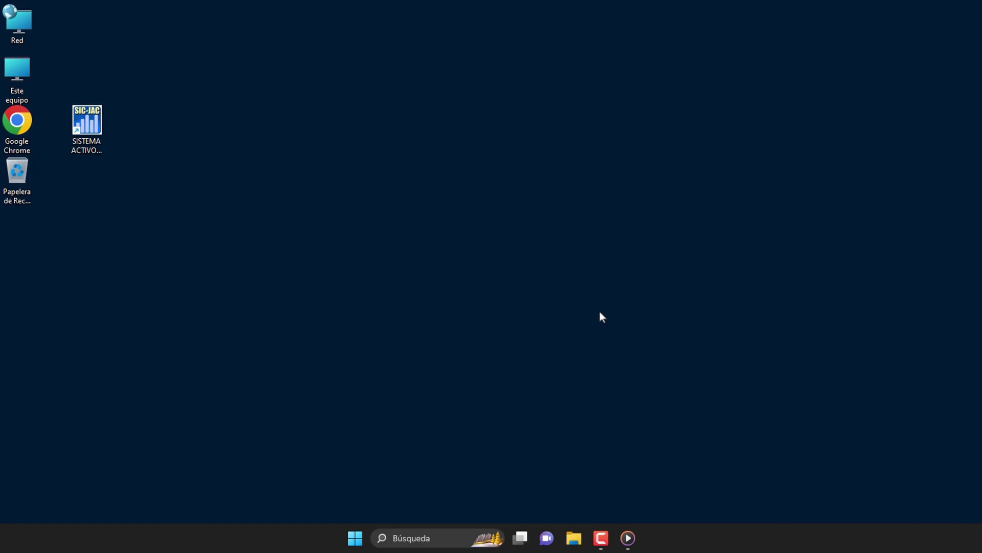
Step: Relaunch SAF-JACE, select company 07 LA EMPRENDEDORA S.R.L., and bring up the Adiciona Gestión form
double_click(84, 134)
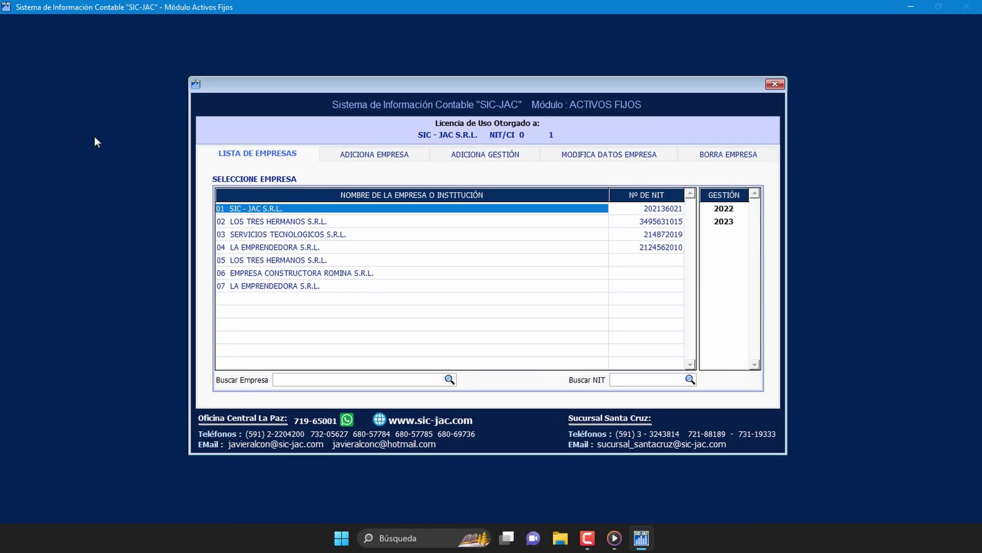
click(290, 285)
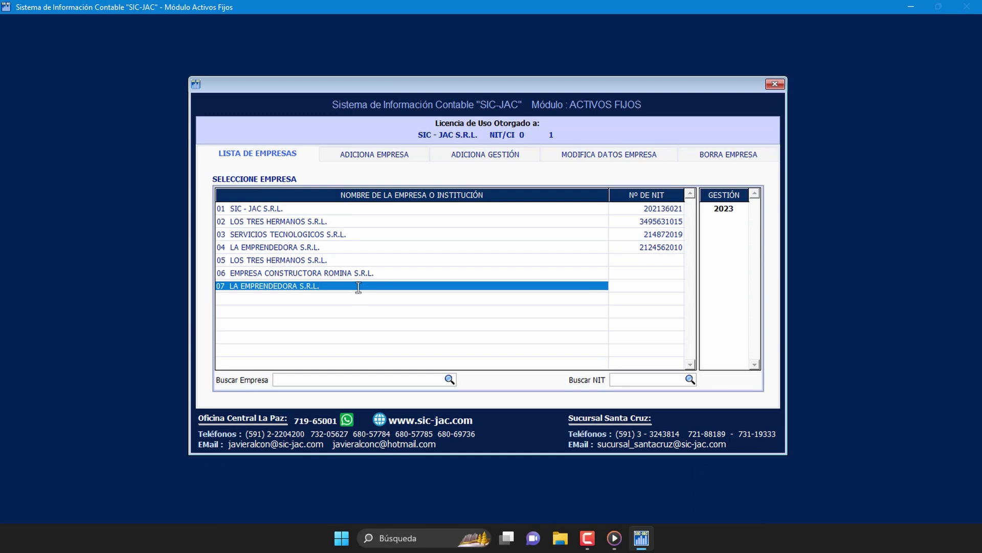
click(486, 155)
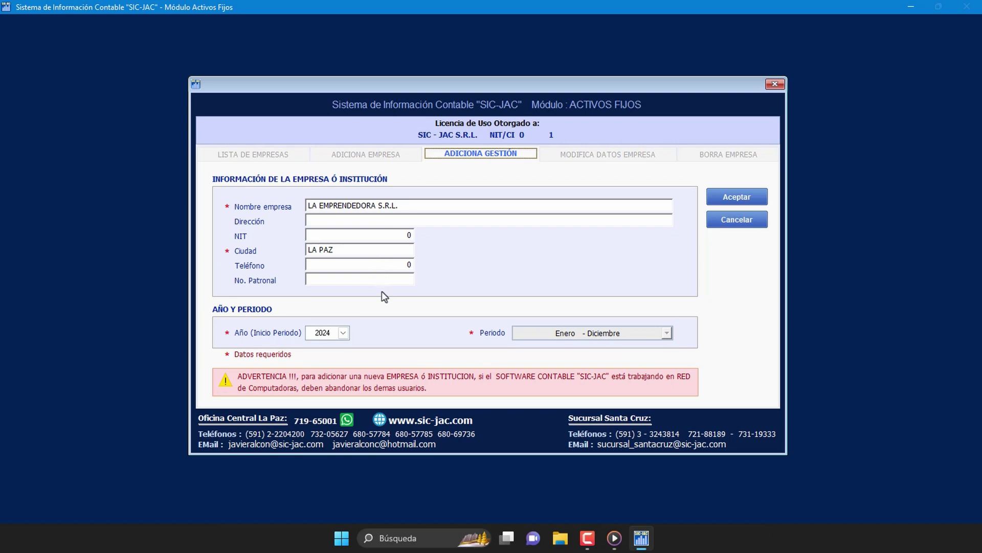
Step: Keep 2024 as the fiscal year, submit and confirm it, and acknowledge the restart notice
click(343, 333)
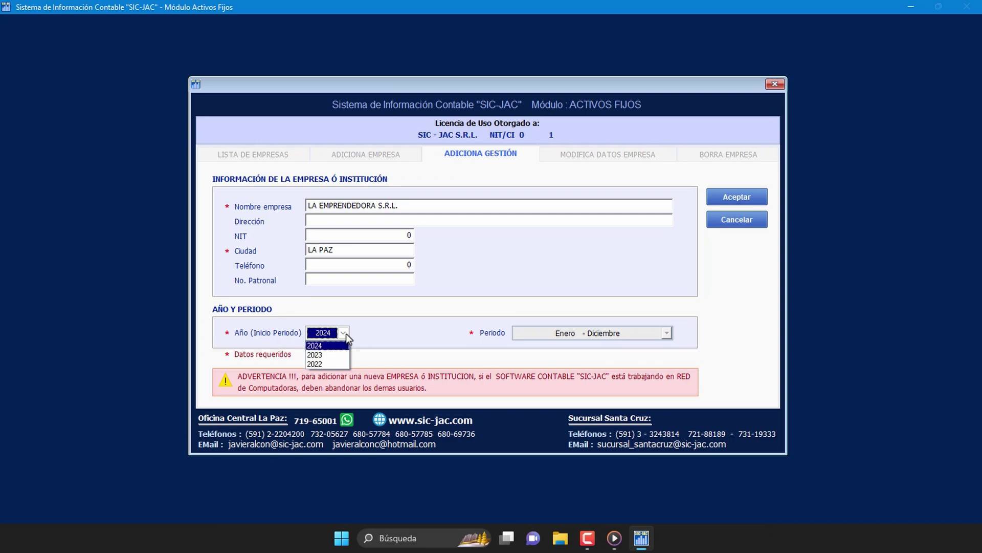
click(344, 333)
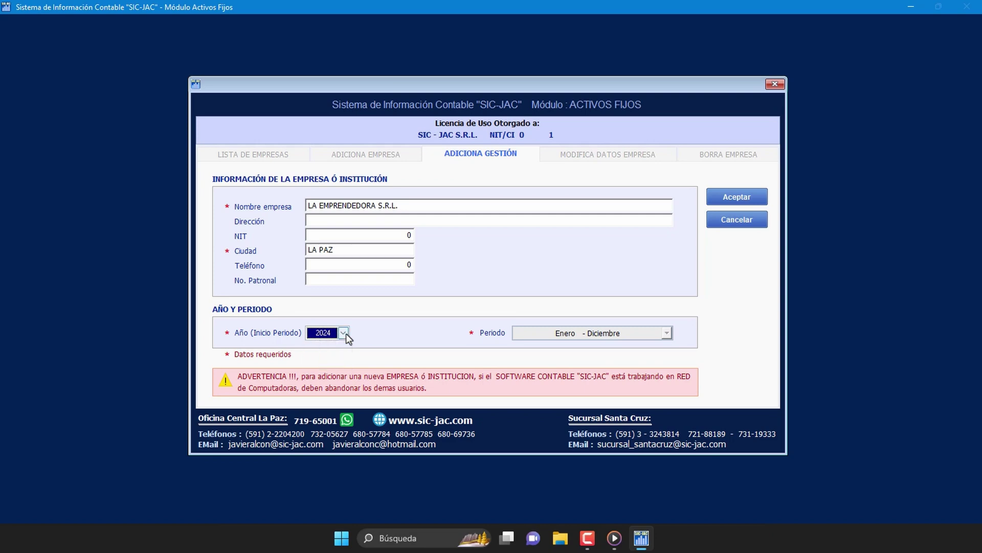
click(343, 333)
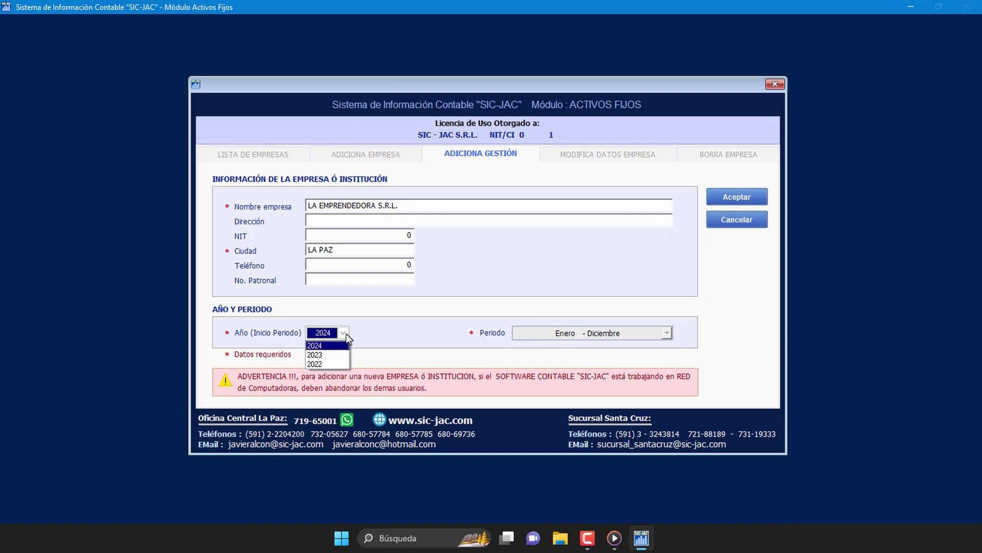
click(343, 333)
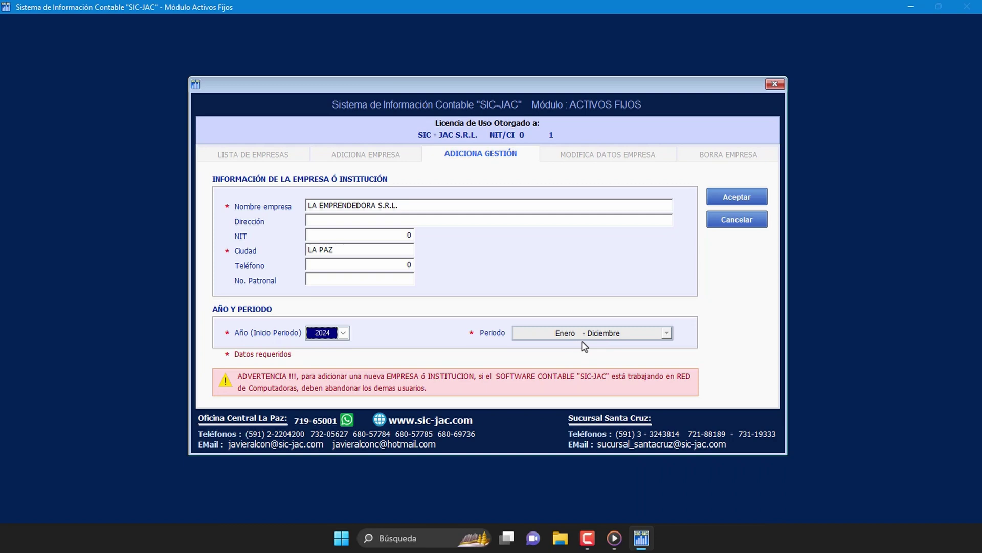
click(738, 200)
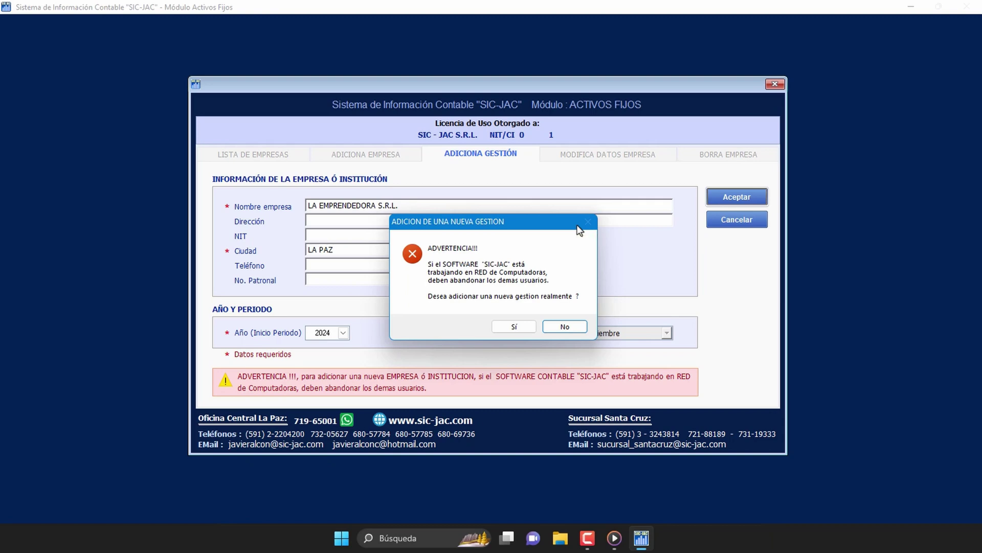
click(523, 327)
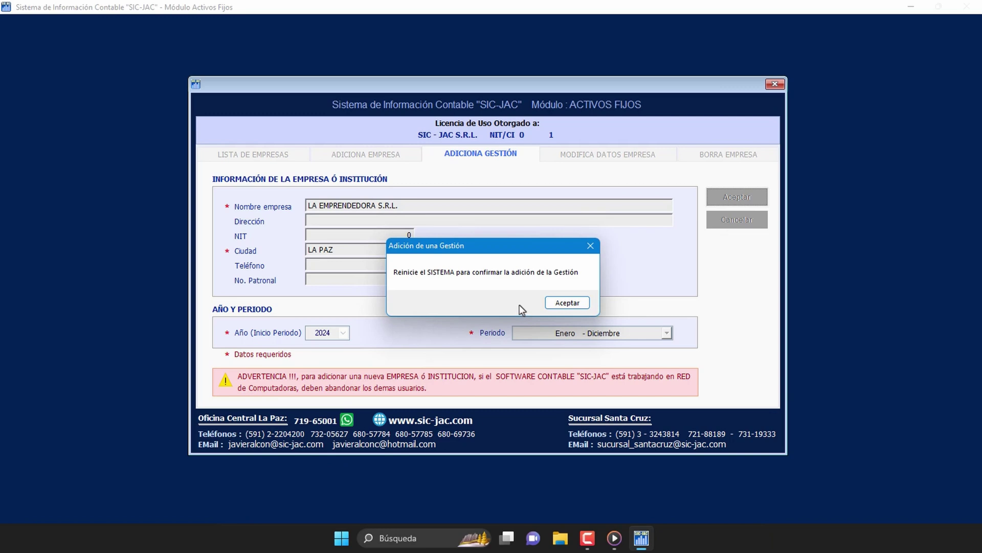
click(587, 305)
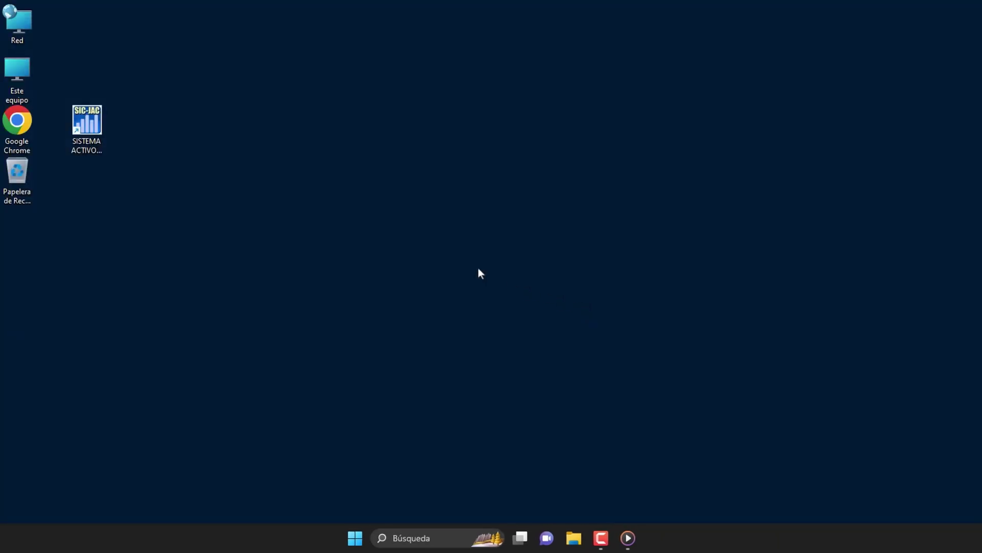
Step: Relaunch SAF-JACE and select LA EMPRENDEDORA S.R.L. to check its 2023 and 2024 fiscal years
click(100, 128)
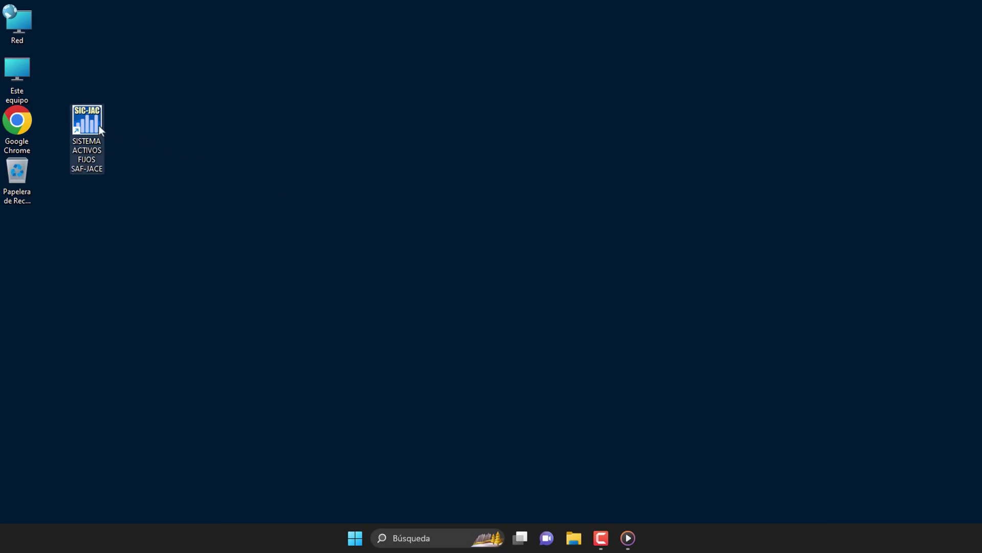
double_click(94, 126)
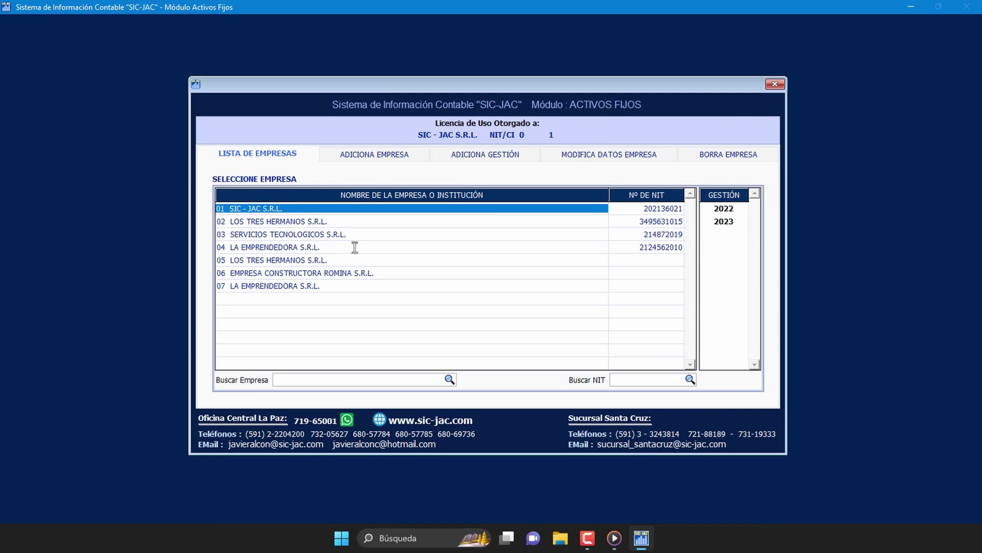
click(335, 285)
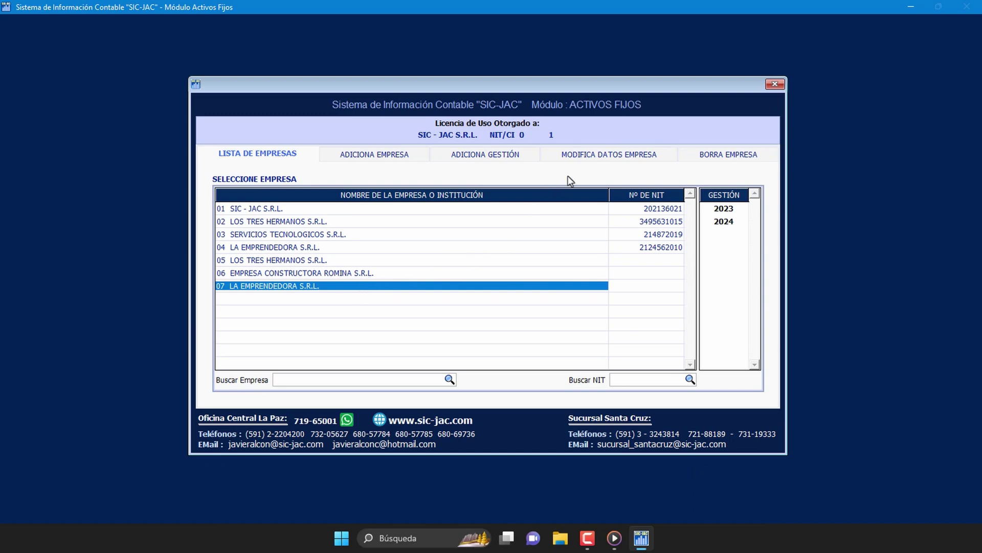
Step: Replace the company's zero NIT with its tax number, save and confirm, then acknowledge the restart
click(624, 156)
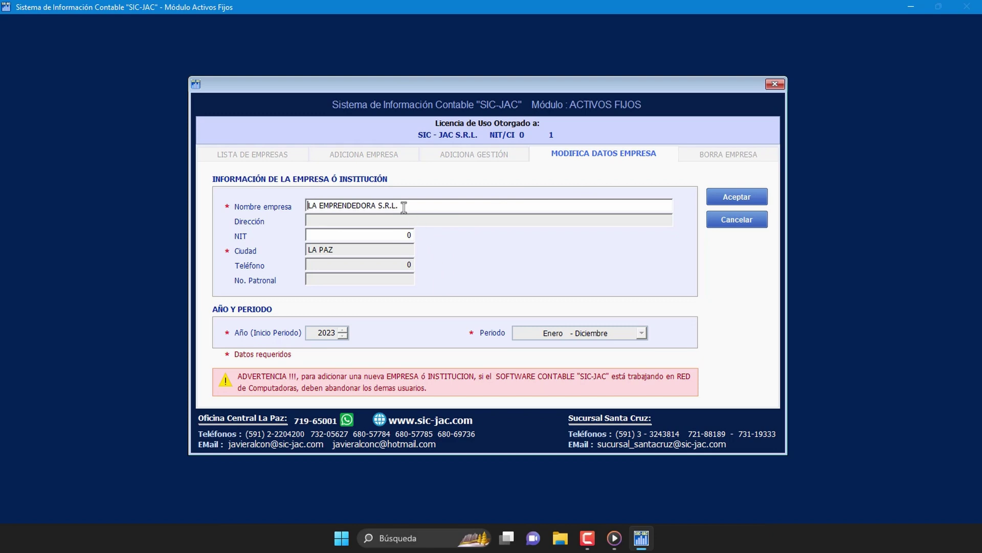
click(371, 236)
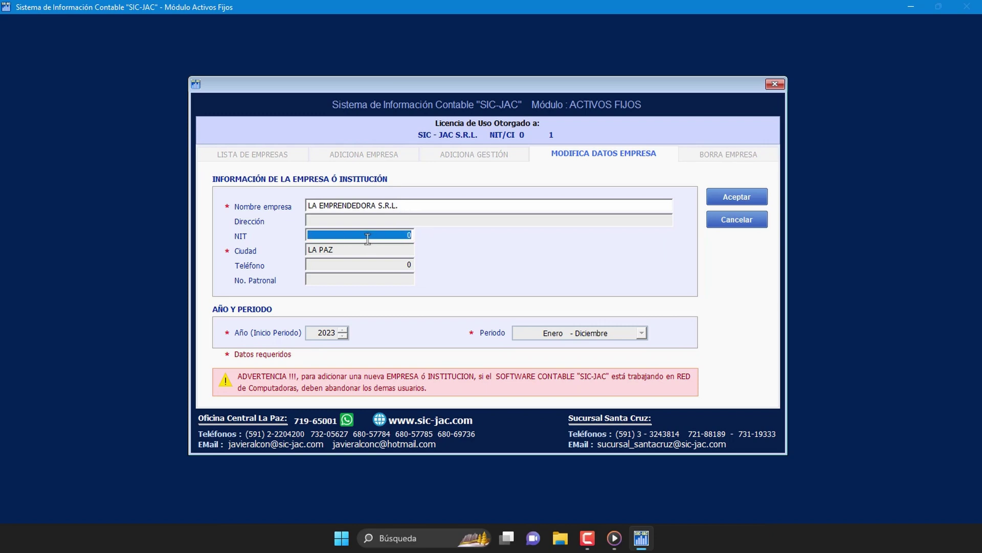
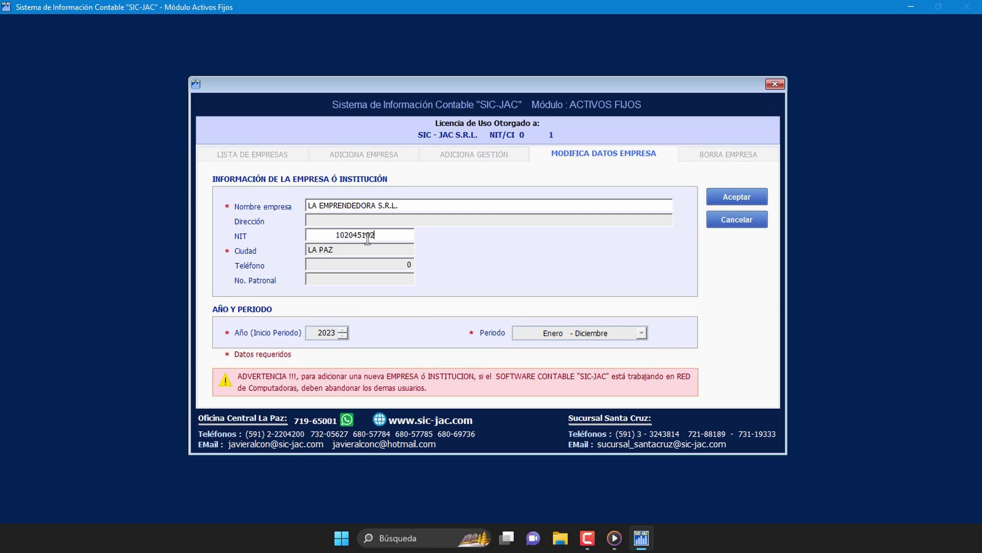
key(Tab)
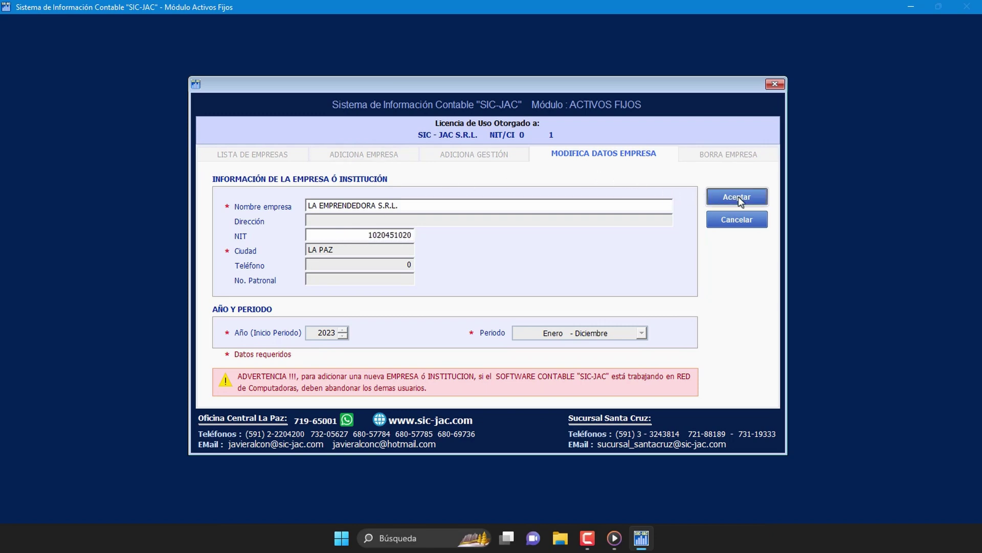
click(741, 199)
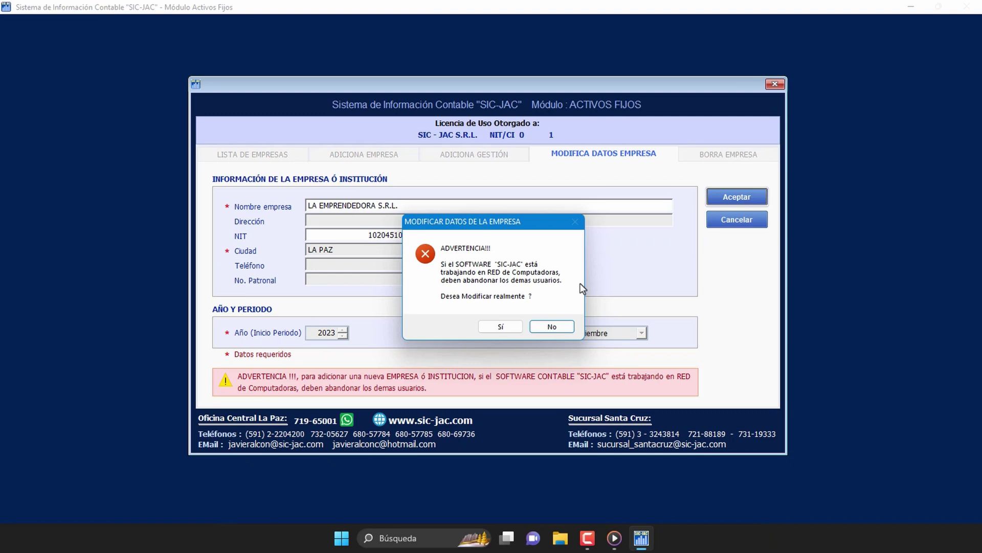
click(511, 325)
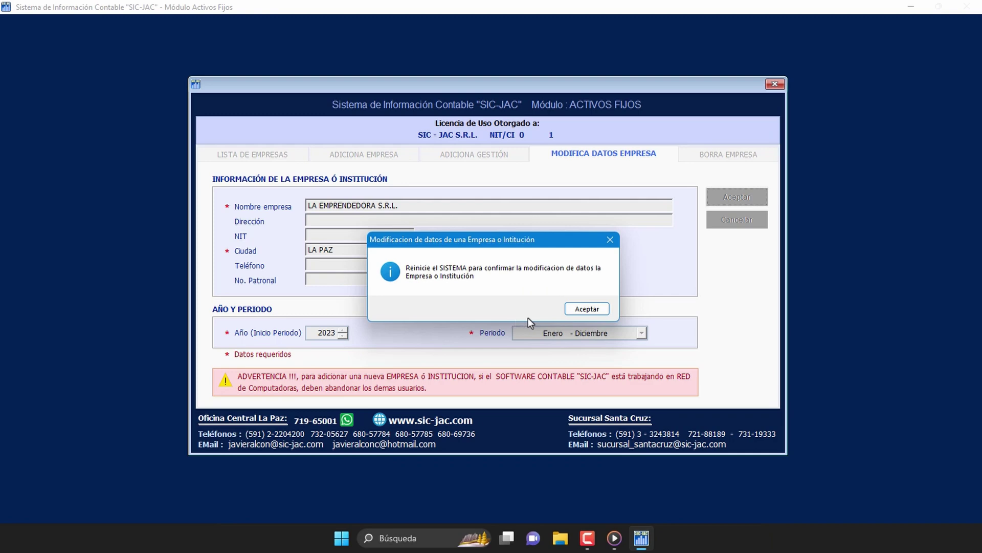
click(571, 309)
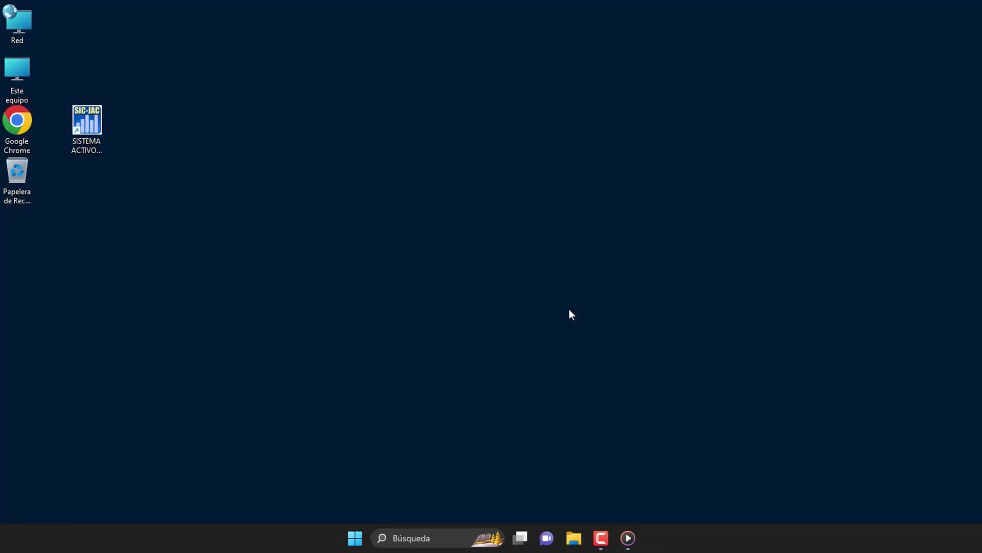
Step: Relaunch SAF-JACE, select company 02 LOS TRES HERMANOS S.R.L., and bring up its Borra Empresa form
double_click(91, 128)
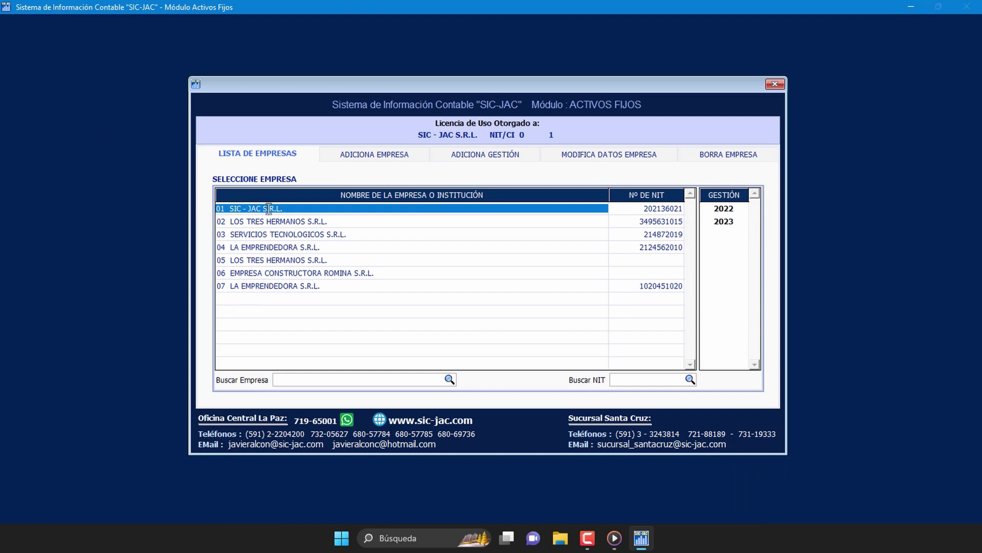
click(296, 285)
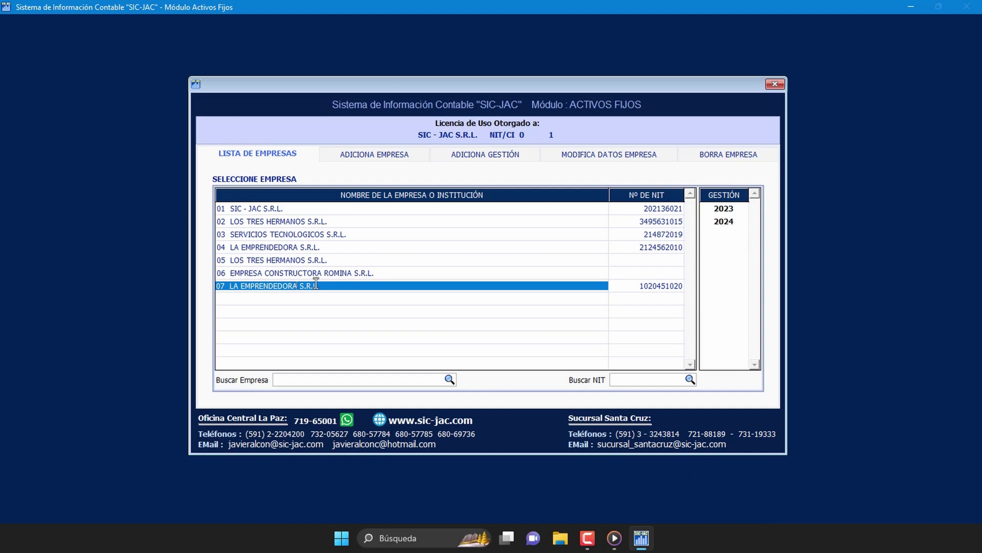
click(365, 223)
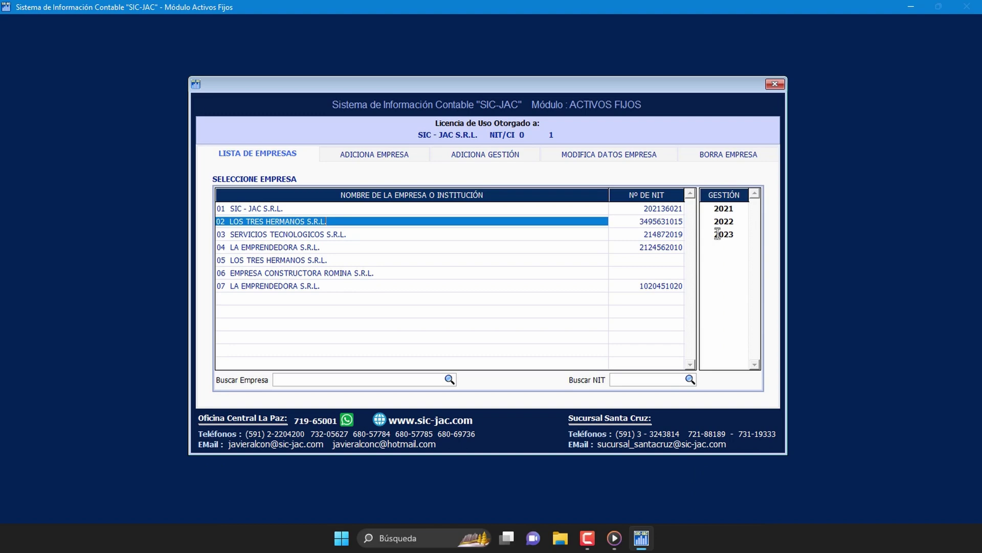
click(727, 163)
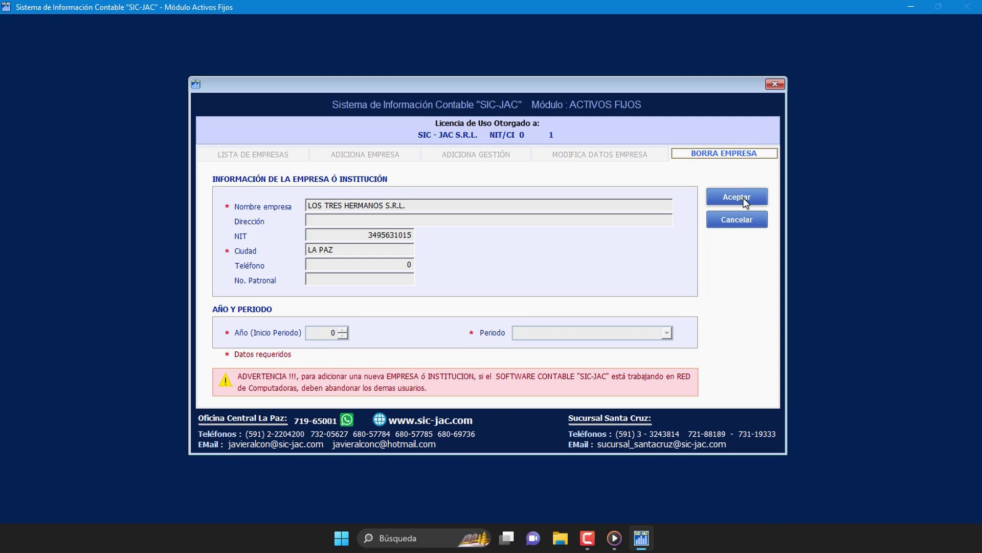
Step: Request deletion of LOS TRES HERMANOS S.R.L. from the Borra Empresa form
click(758, 204)
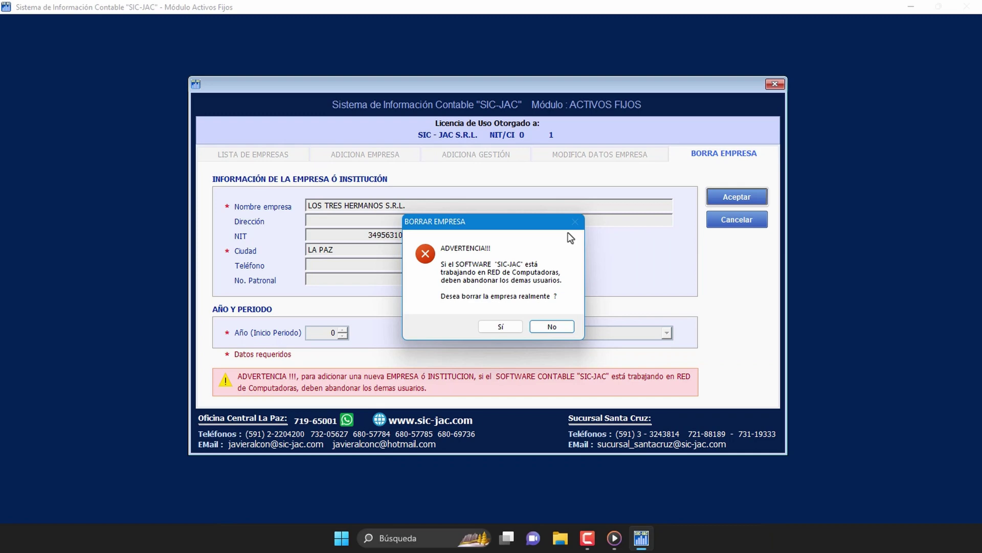
Step: Answer Sí to both deletion warnings, including the backup one, and acknowledge the restart notice
click(514, 330)
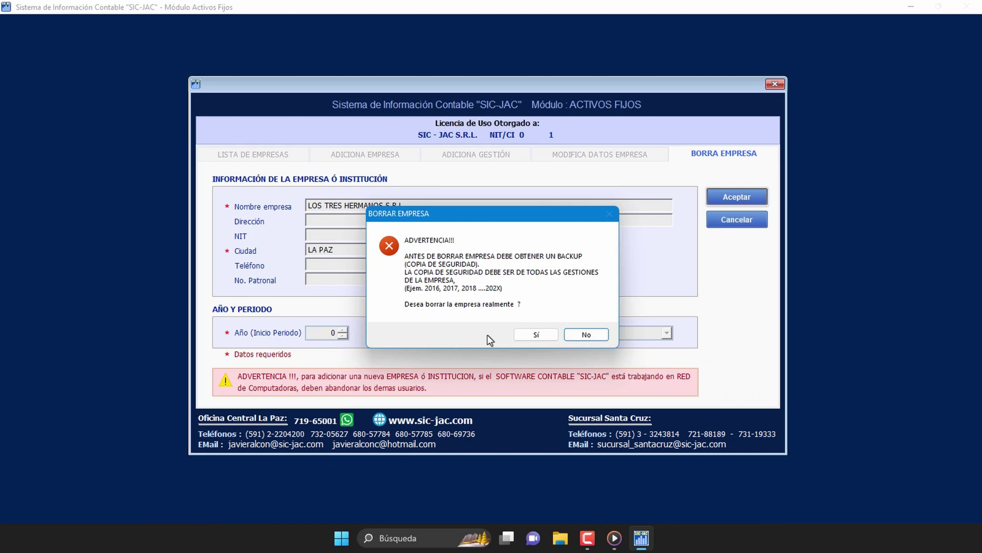
click(545, 337)
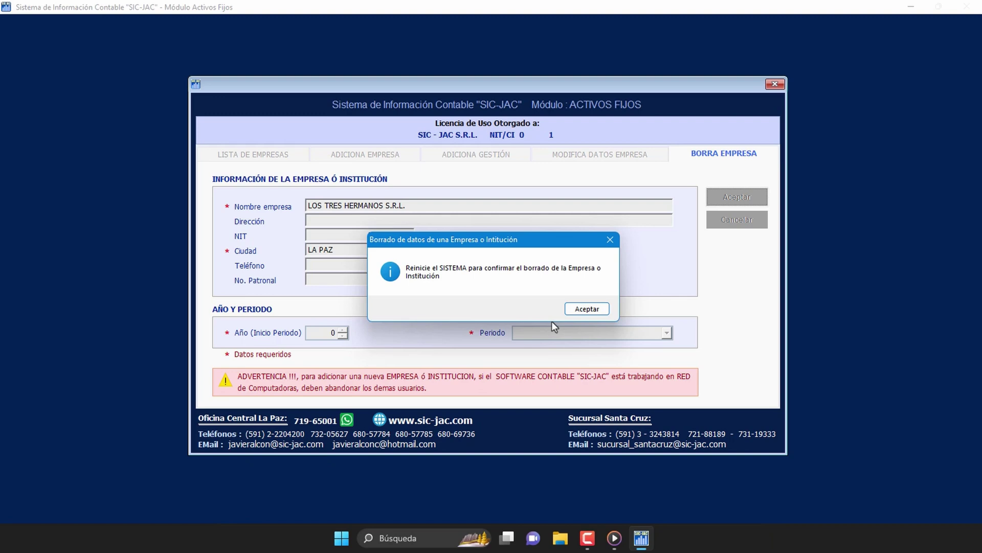
click(578, 312)
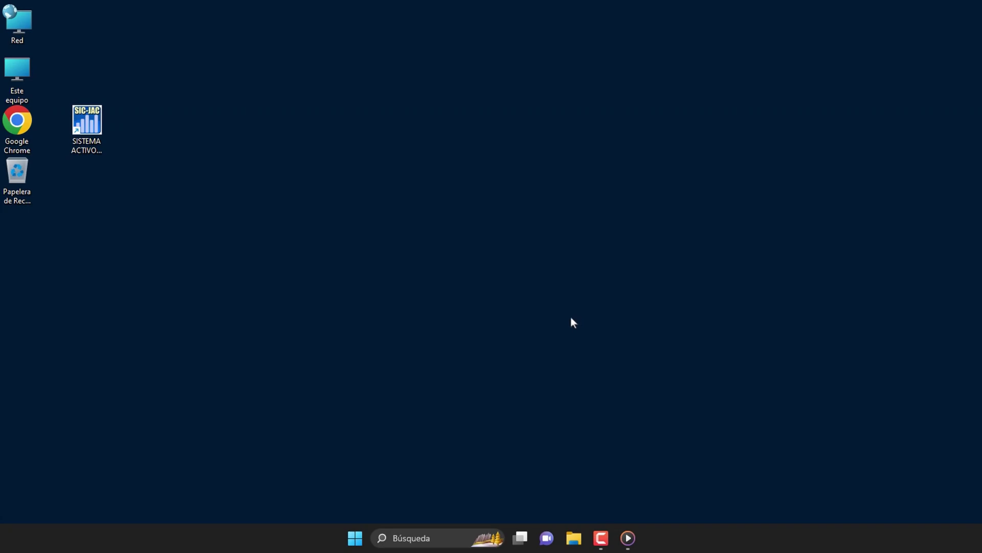
Step: Relaunch SAF-JACE from the desktop and select SIC - JAC S.R.L. in the company list
click(91, 125)
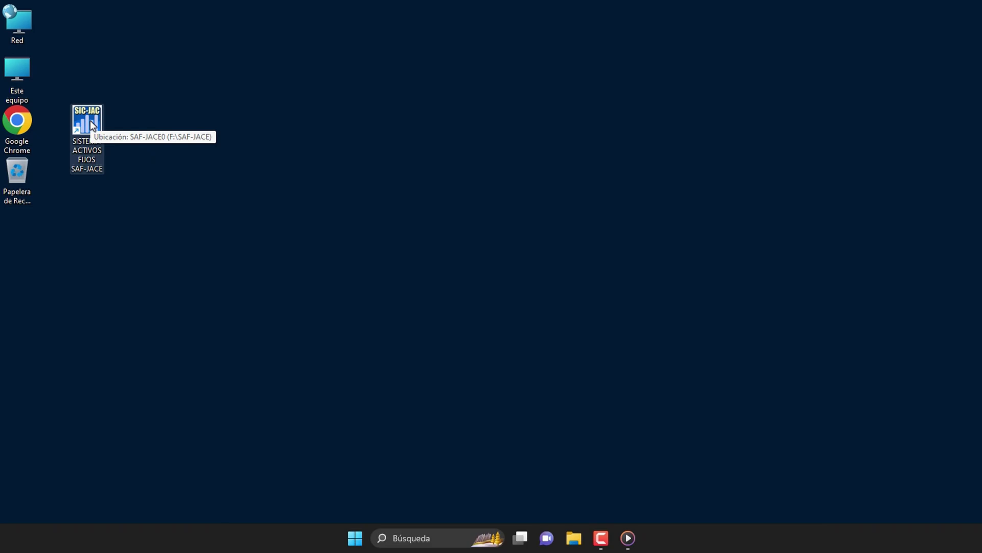
double_click(90, 122)
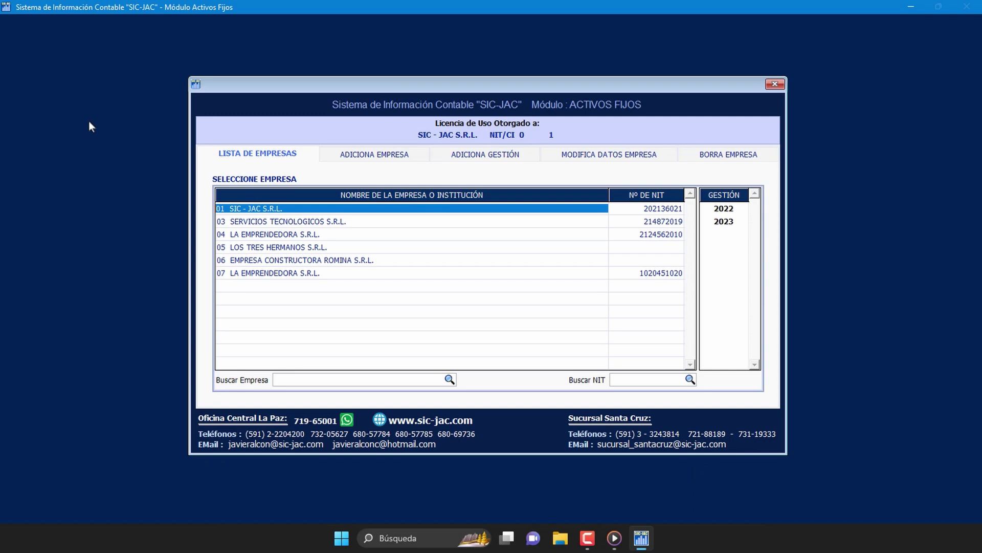
click(272, 222)
click(280, 208)
Step: Open the 2023 period of SIC - JAC S.R.L., keeping the login date 16/10/2023
double_click(736, 223)
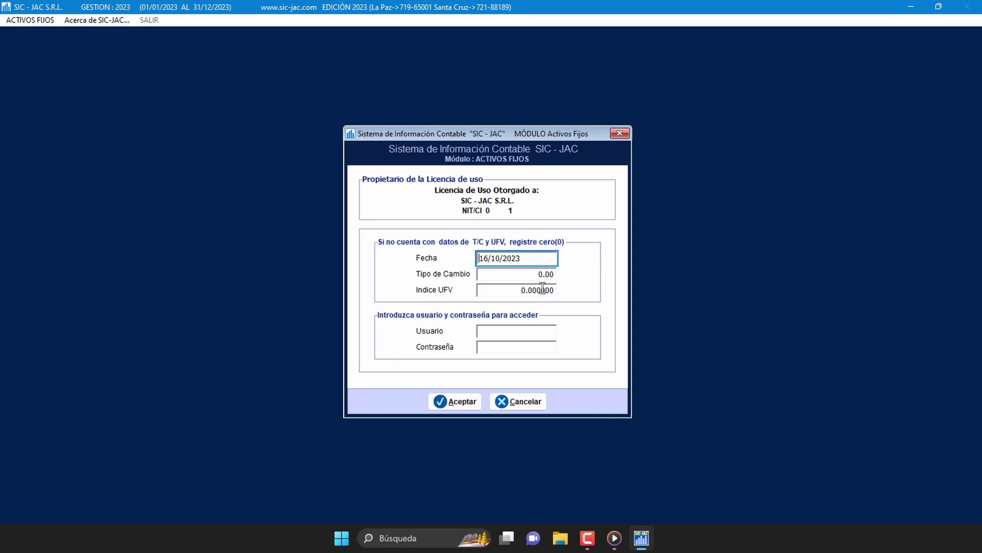
triple_click(530, 259)
click(531, 260)
click(551, 274)
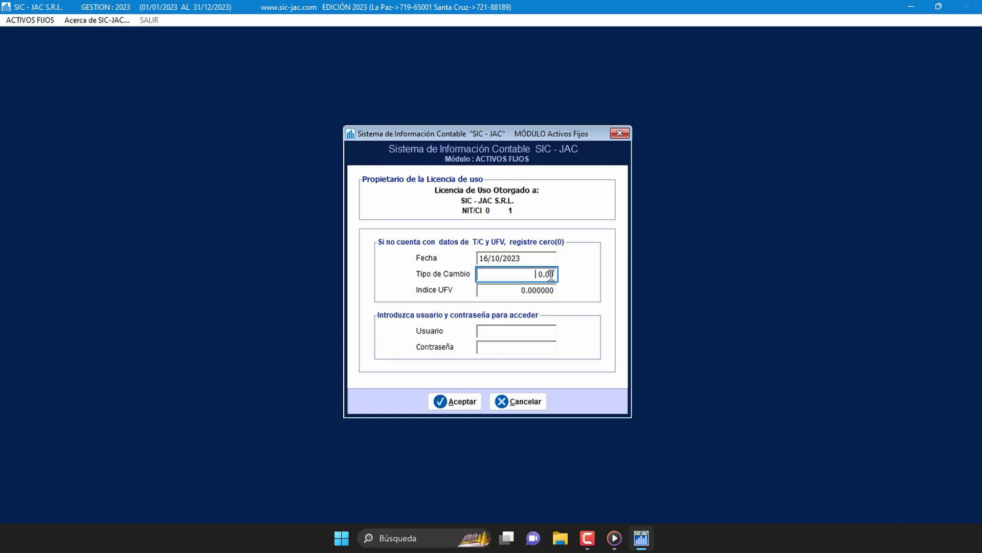
click(551, 290)
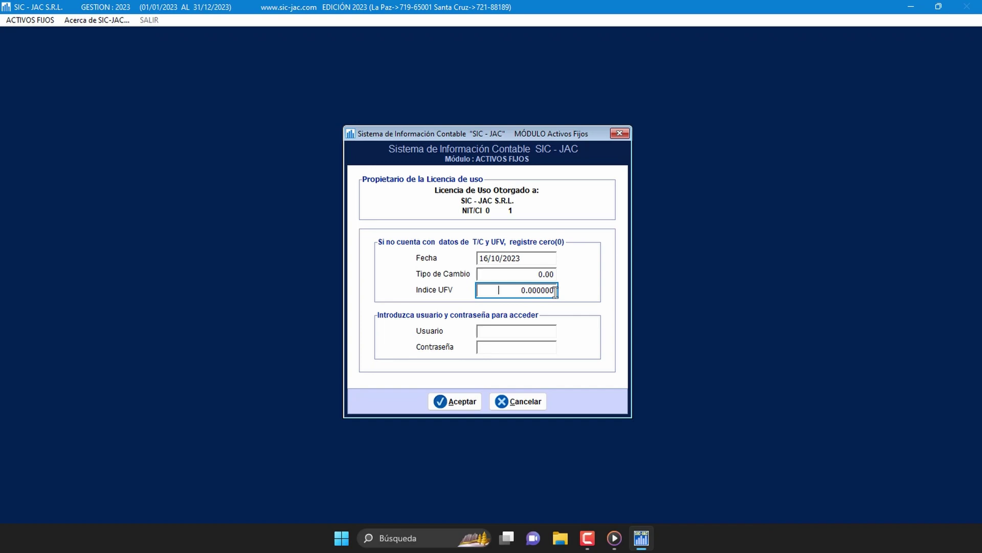
Step: Enter the user name and password in the sign-in form
click(541, 331)
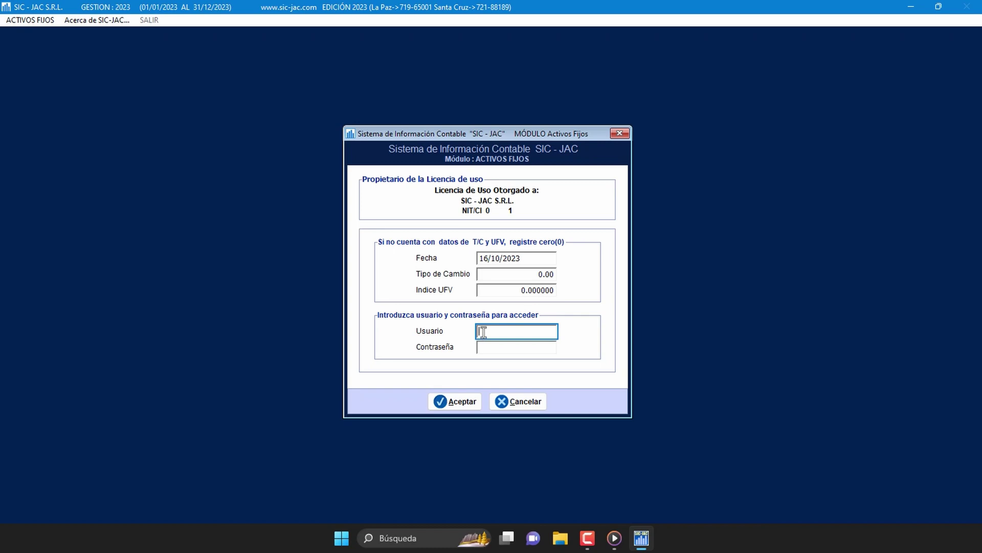
text(X)
click(485, 349)
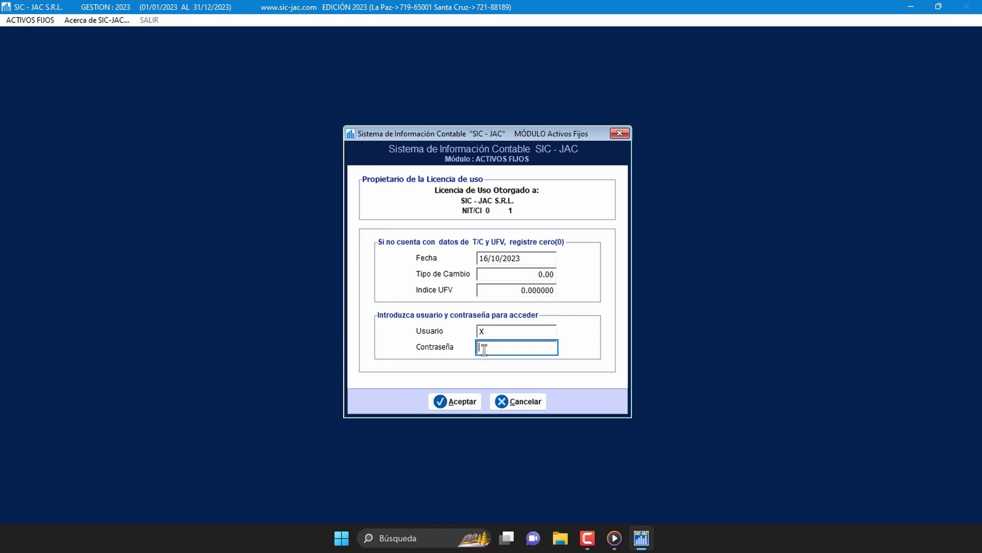
text(X)
click(461, 401)
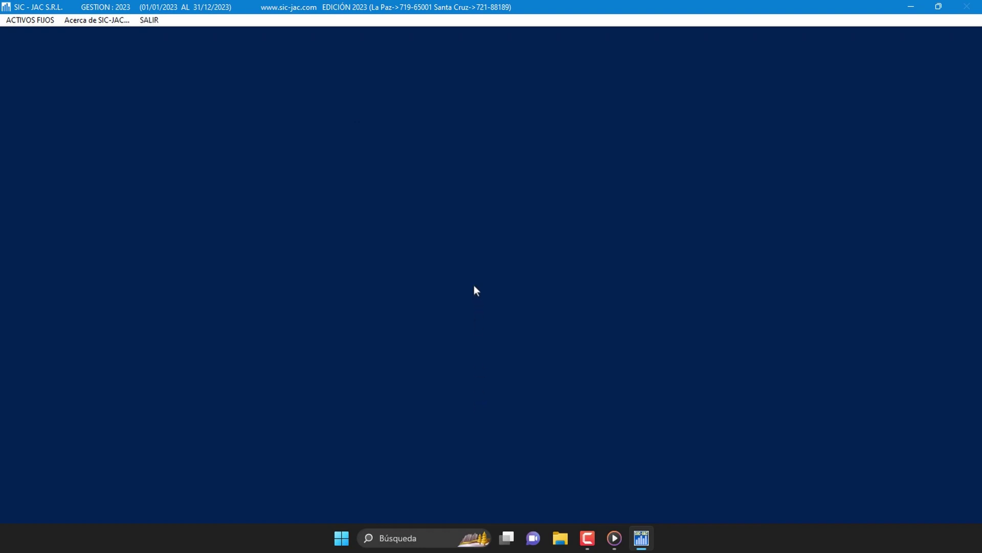
click(47, 21)
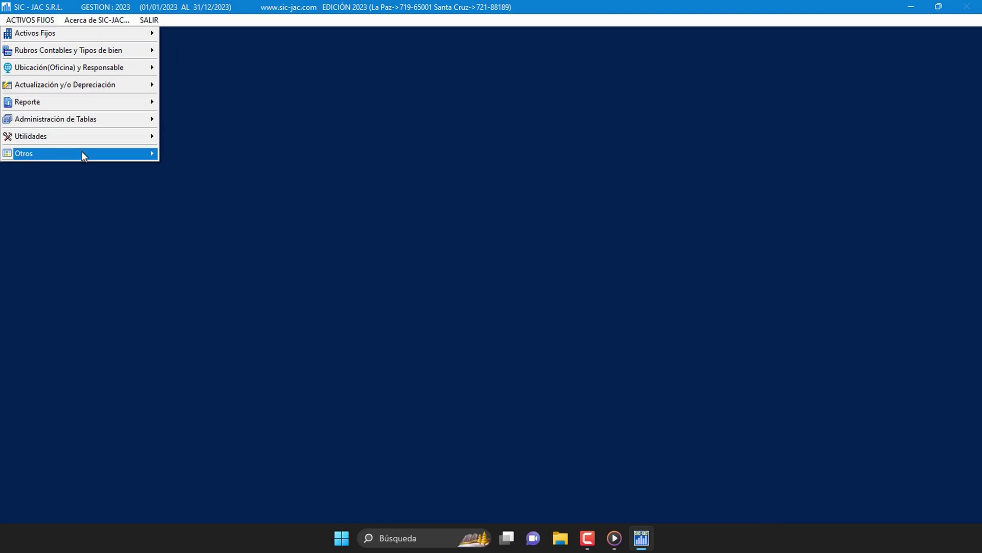
mouse_move(103, 154)
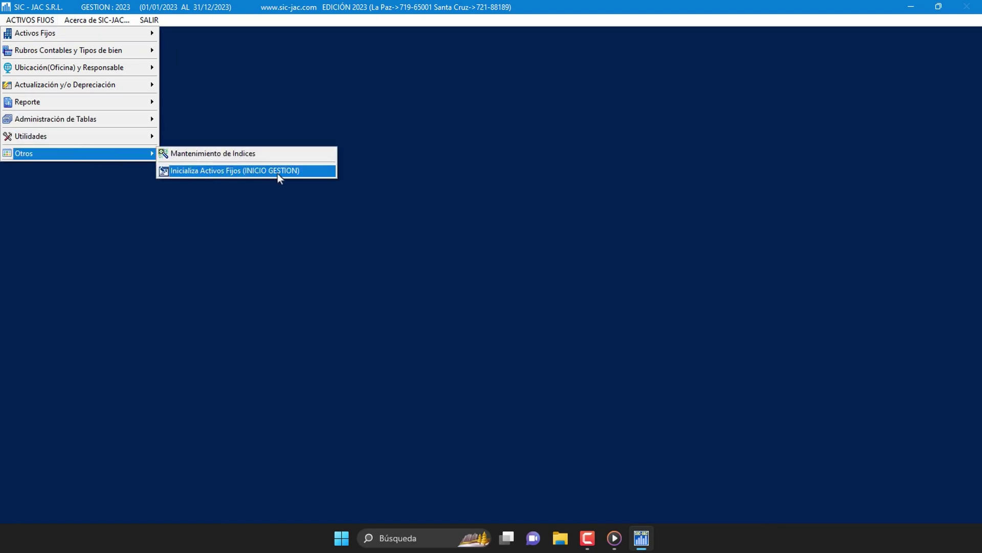
click(309, 173)
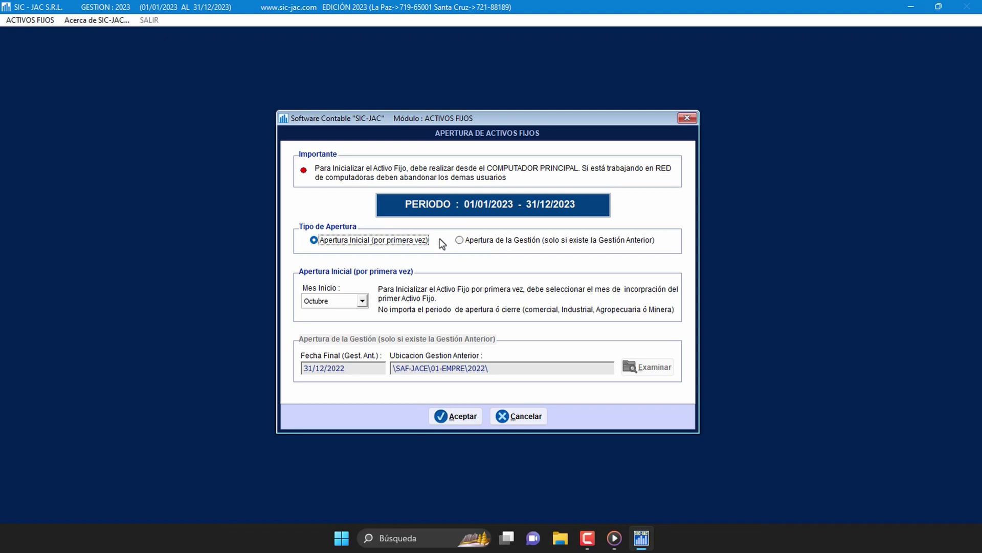
click(362, 302)
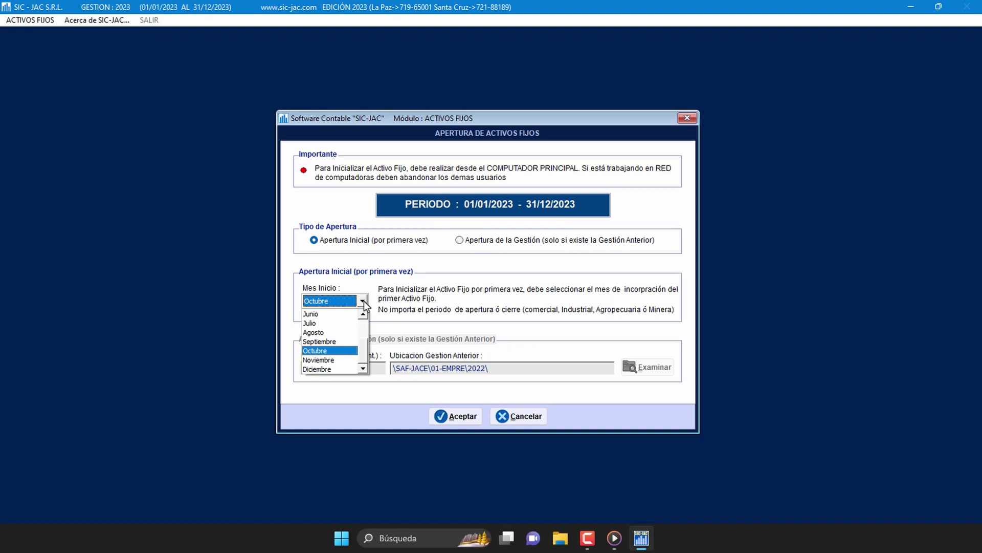
click(364, 325)
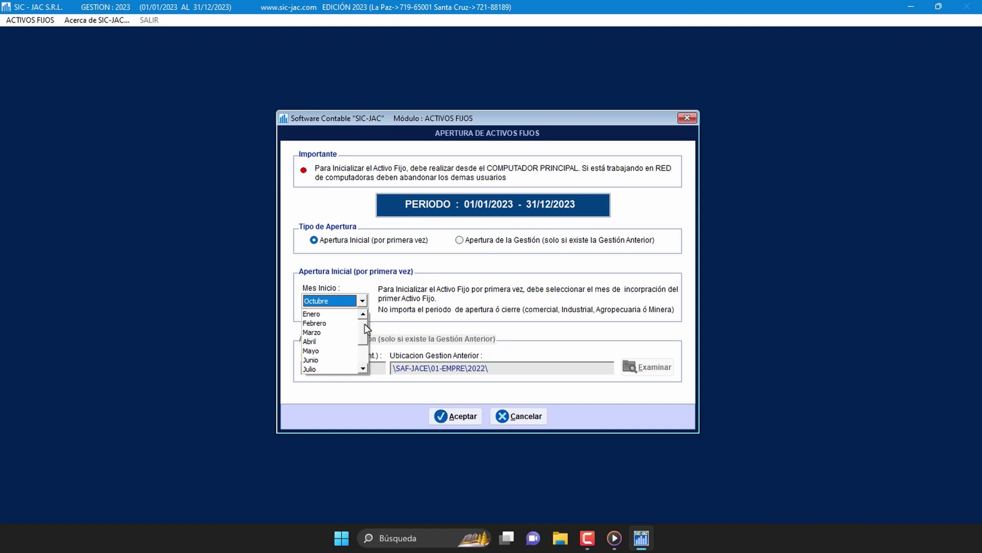
click(376, 323)
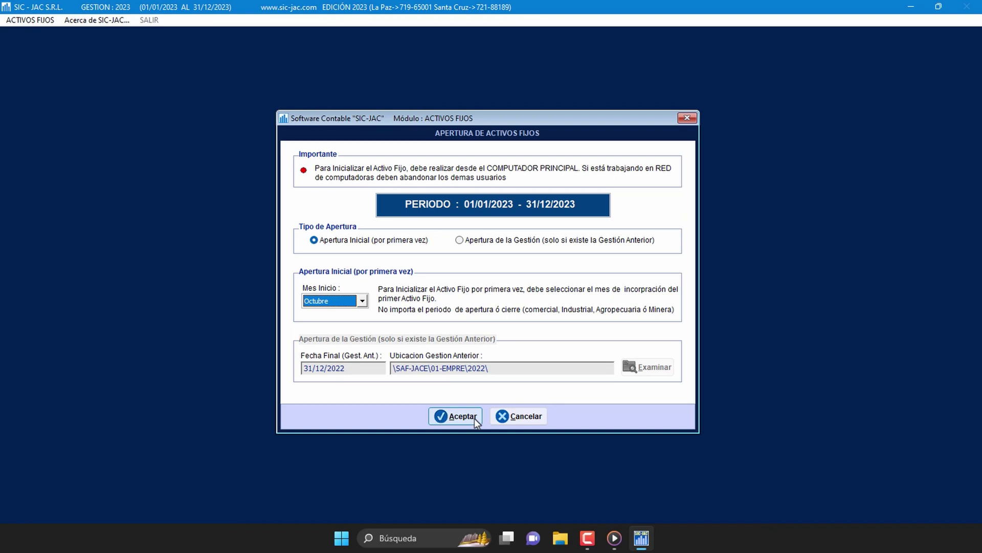
click(512, 418)
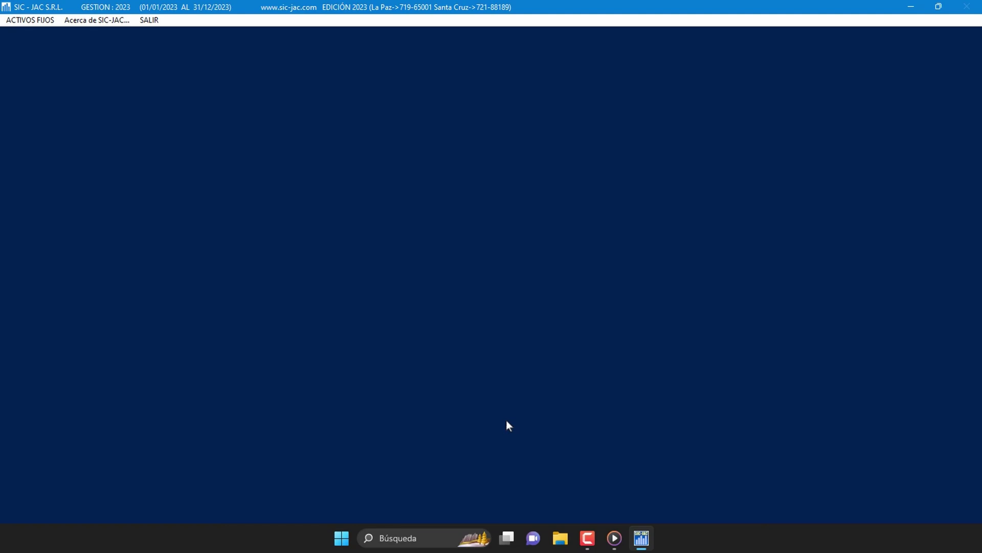
Step: Open the Proyecto table from the fixed-assets functions list
click(39, 20)
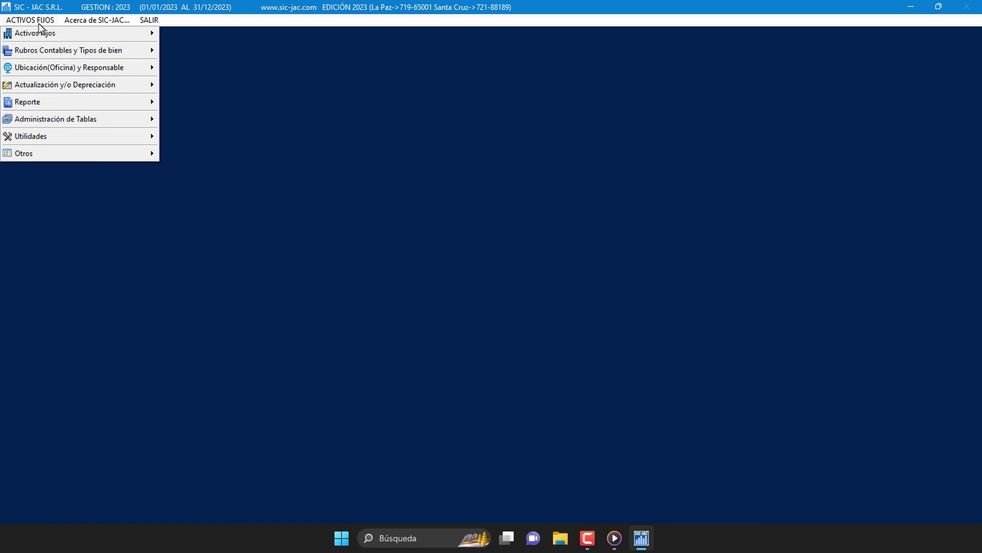
mouse_move(88, 122)
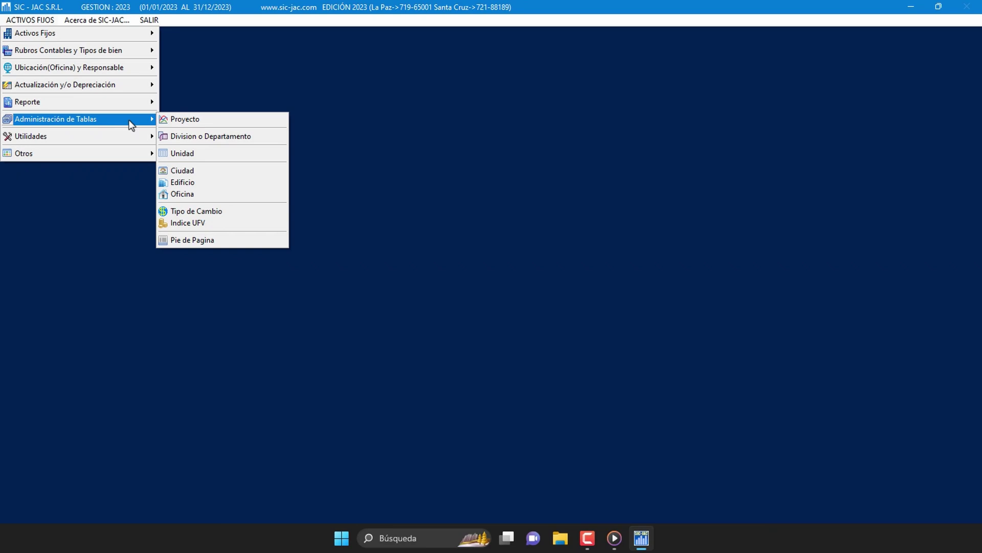
click(238, 121)
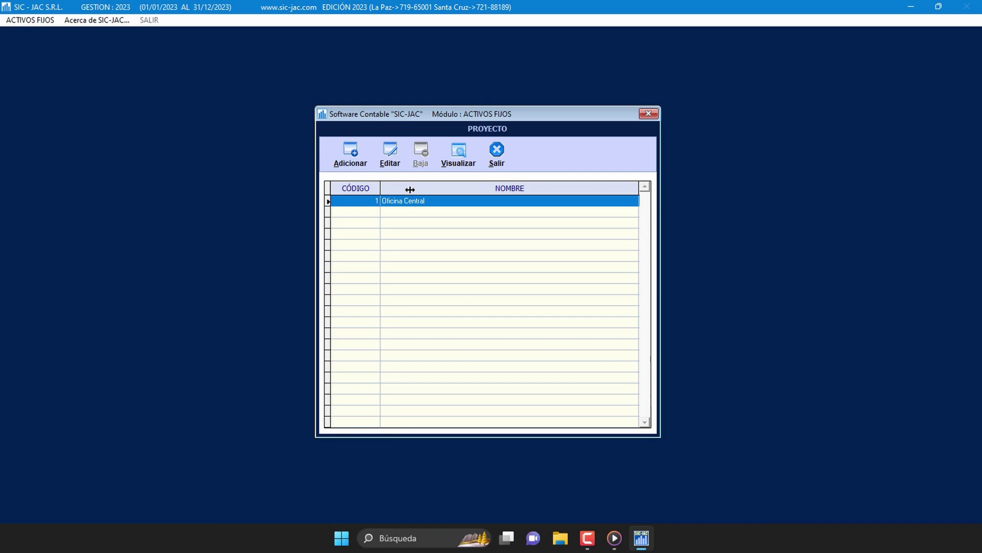
Step: Add project 2, PROYECTO LOS CLAVELES, save it and close the project list
click(352, 159)
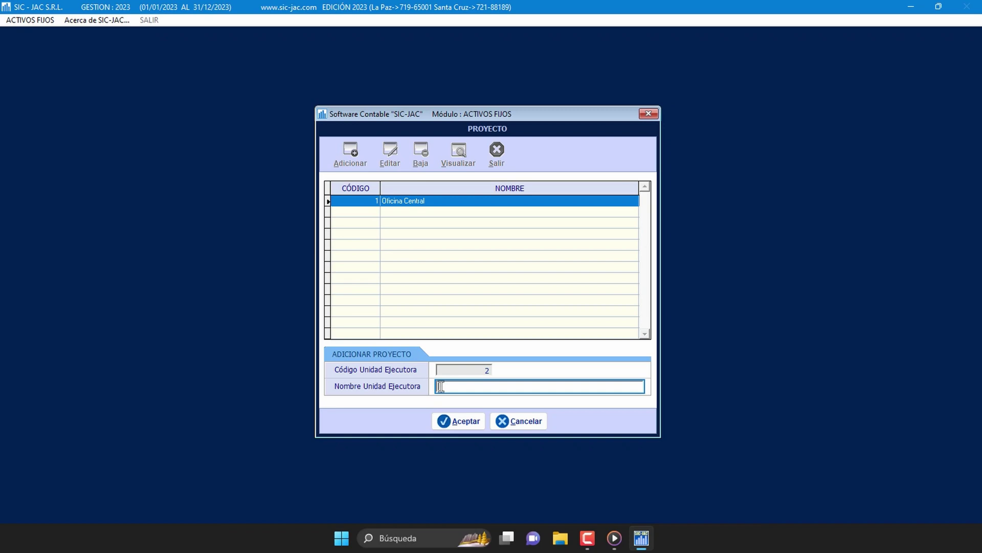
text(PROYECTO U)
text(OS CLAVELES)
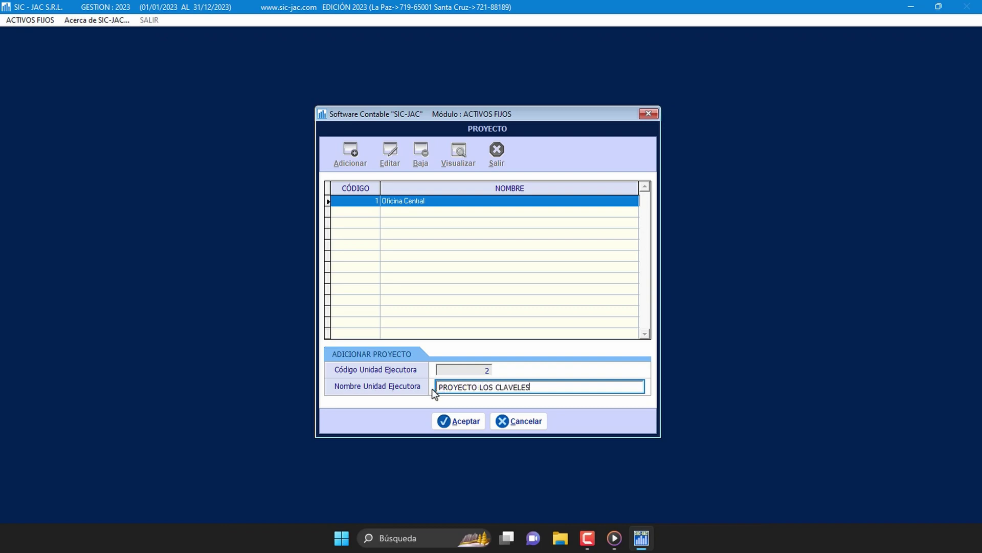
click(456, 427)
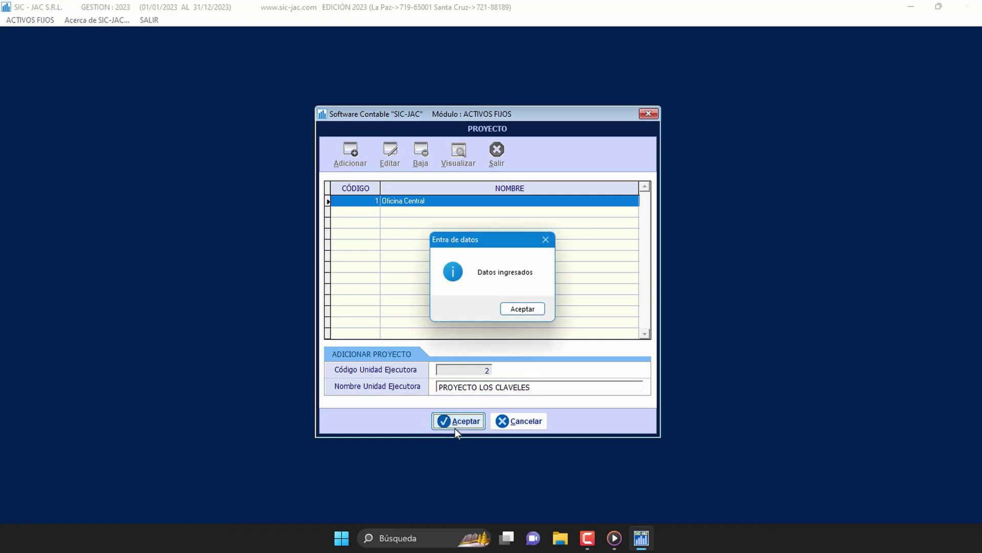
click(538, 309)
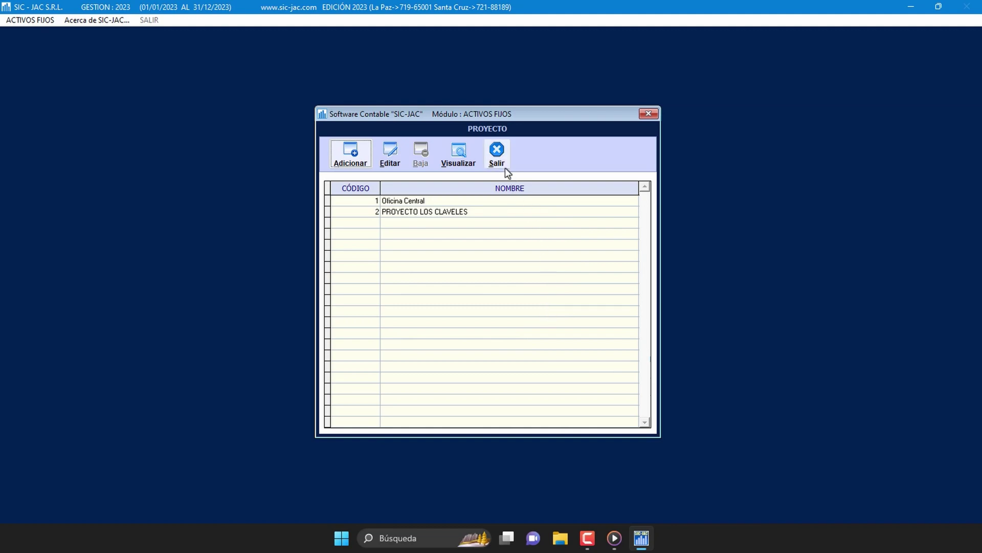
click(497, 153)
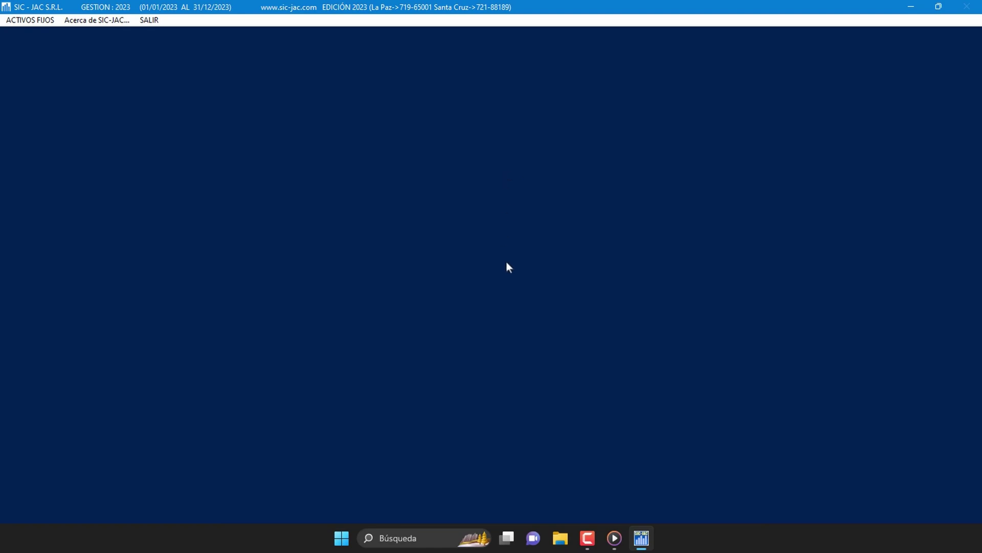
Step: Open the Division o Departamento table and select the COMERCIALIZACIÓN row
click(40, 21)
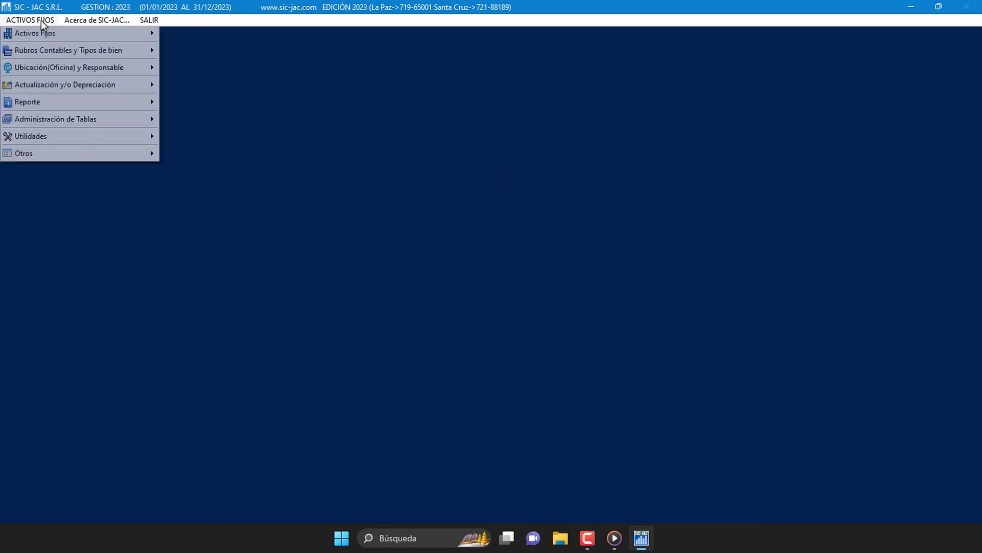
mouse_move(121, 119)
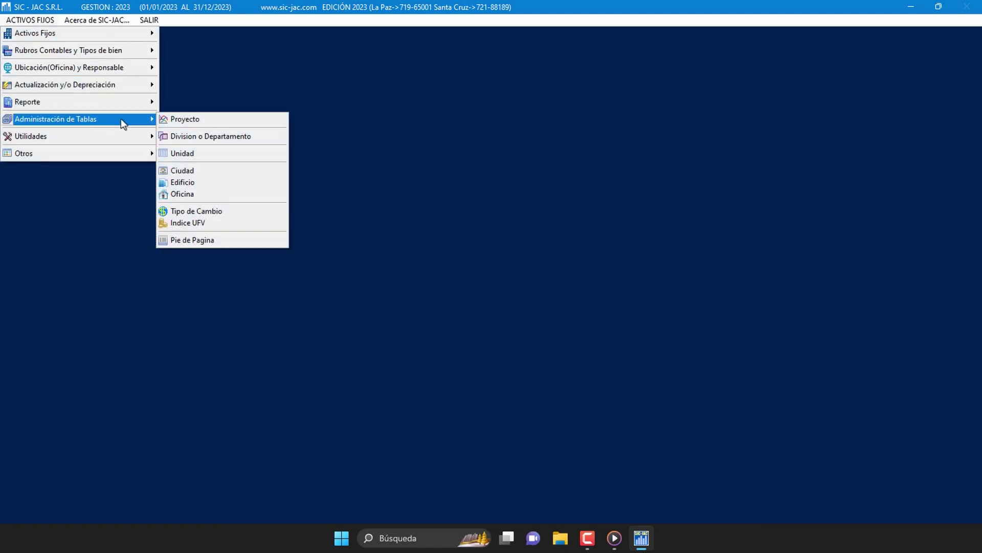
click(259, 140)
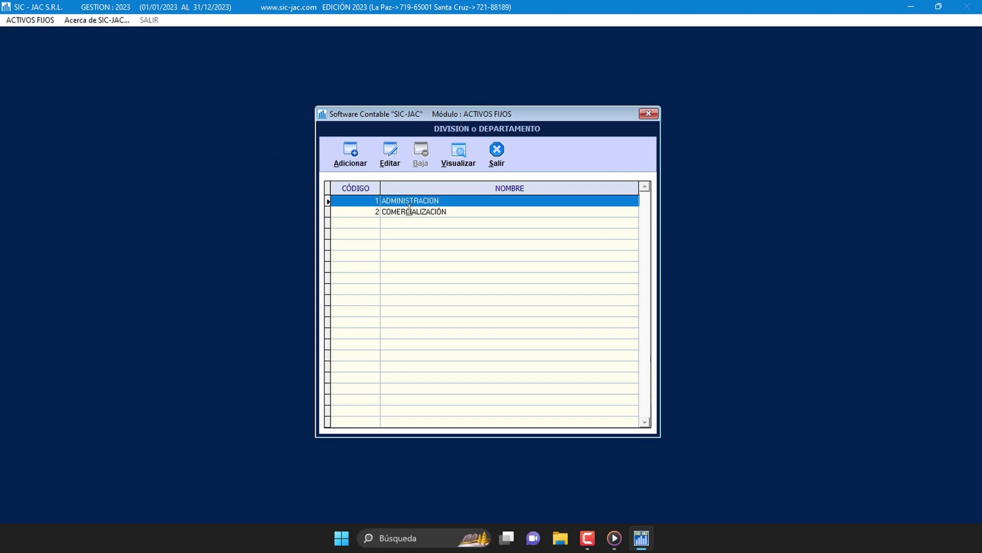
click(409, 212)
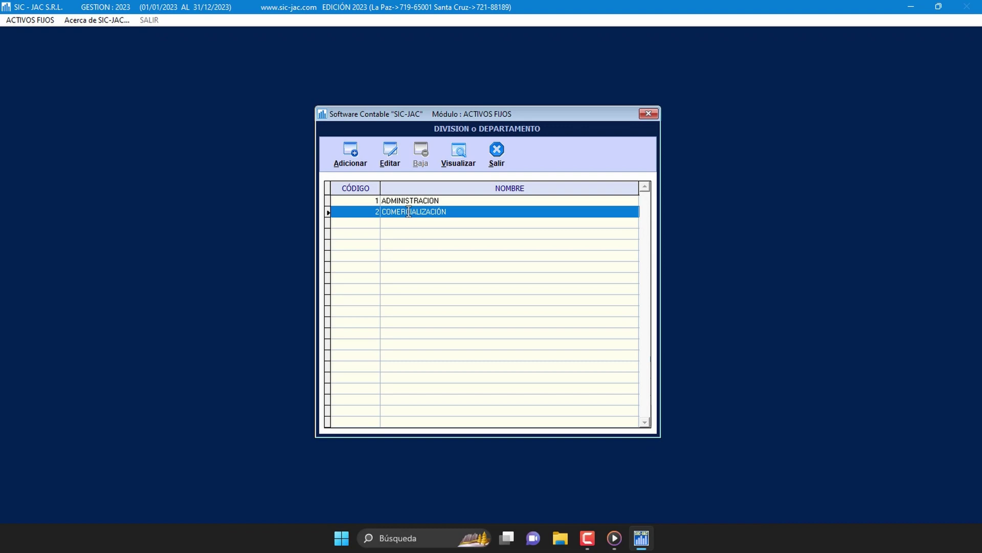
Step: Add division 3 named MANTENIMIENTO, save it and close the divisions table
click(366, 158)
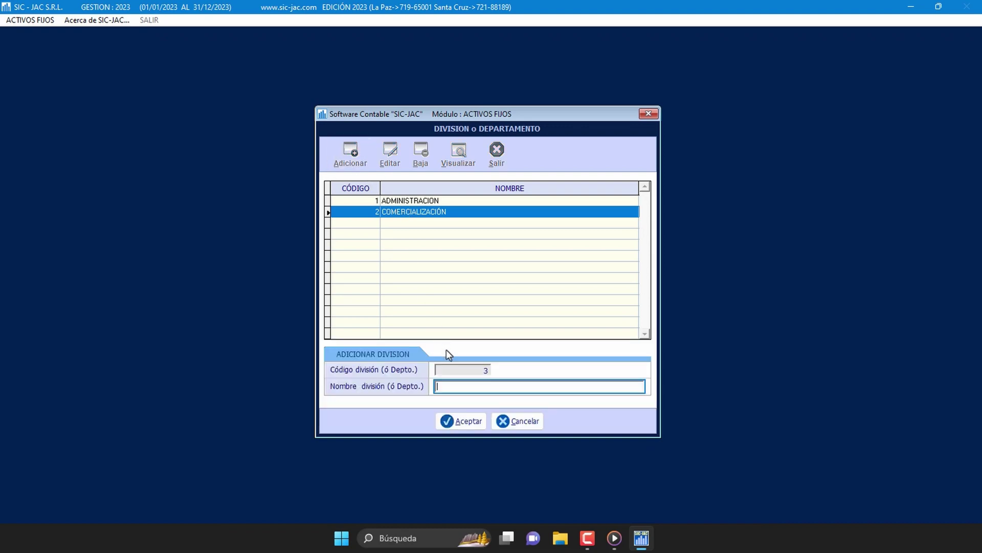
click(446, 387)
text(MANTENIMIENTO)
click(465, 426)
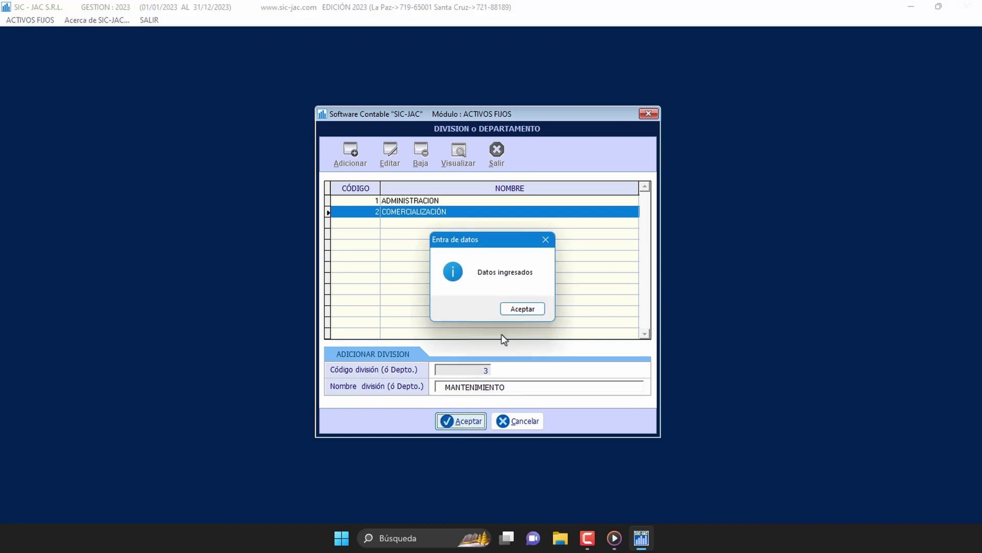
click(516, 310)
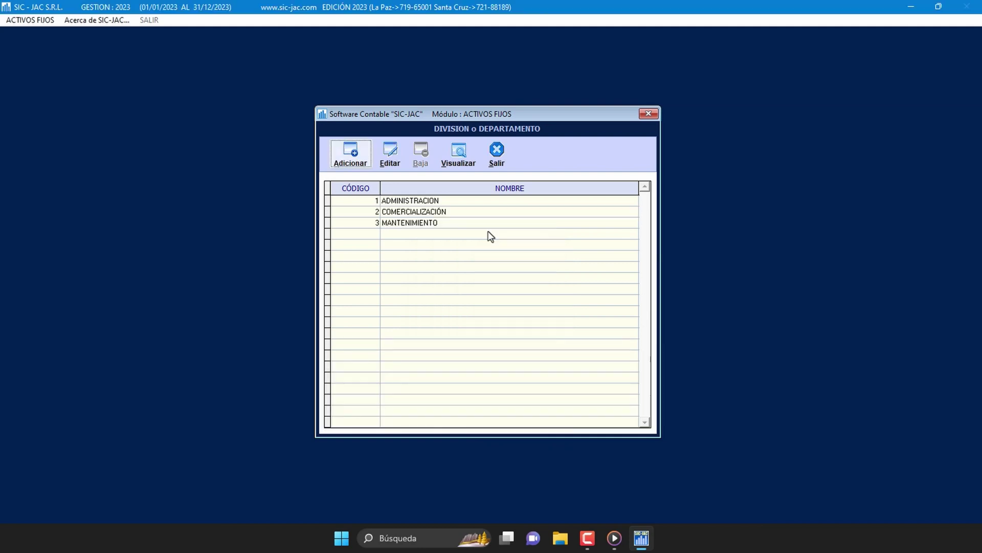
click(496, 154)
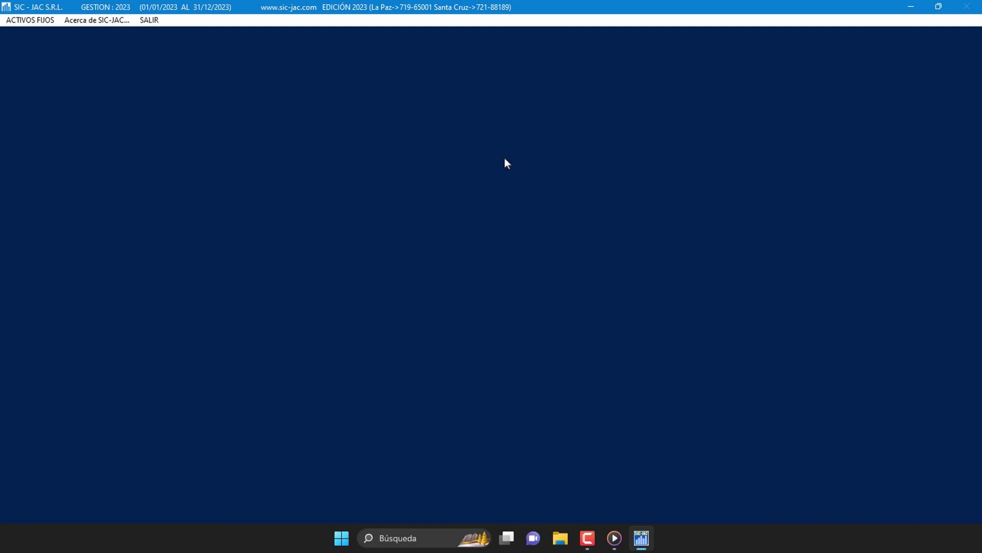
Step: Open the Unidad Ejecutora table from Administración de Tablas
click(47, 25)
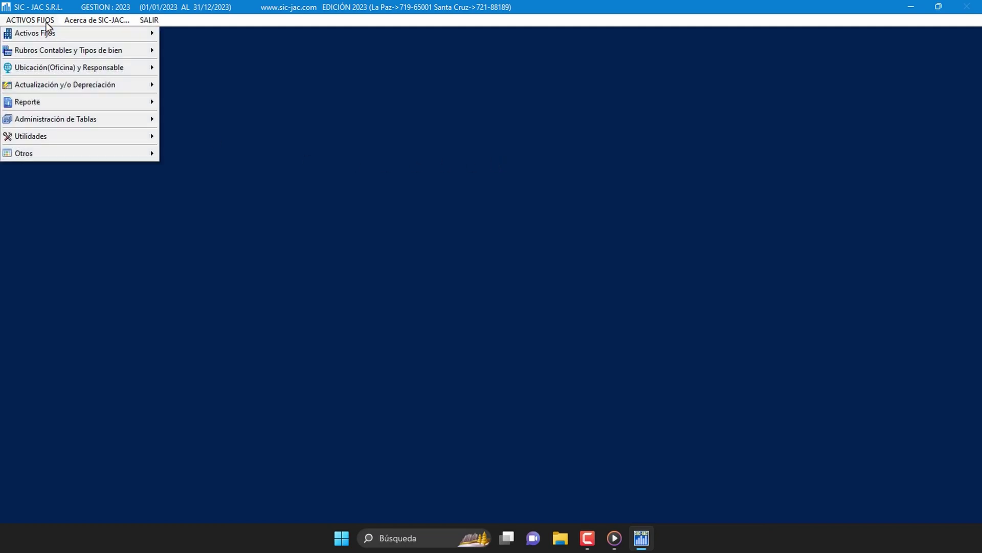
mouse_move(85, 129)
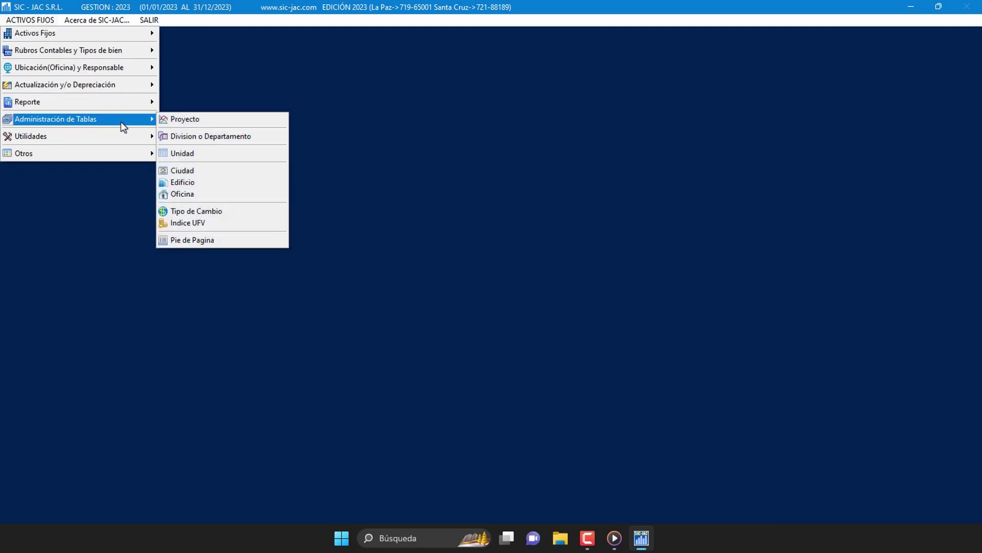
click(214, 155)
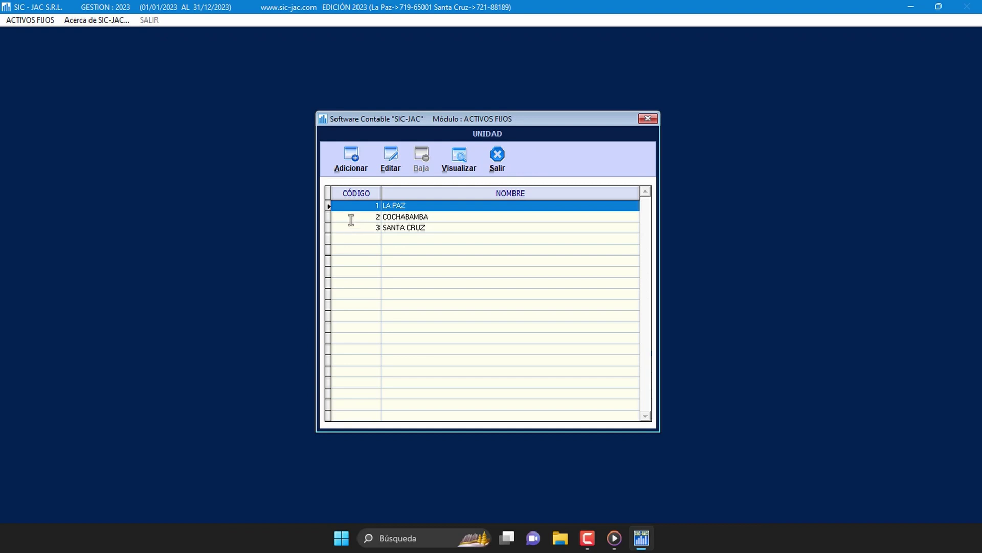
Step: Add executing unit 4, POTOSÍ, save it and close the units table
click(358, 168)
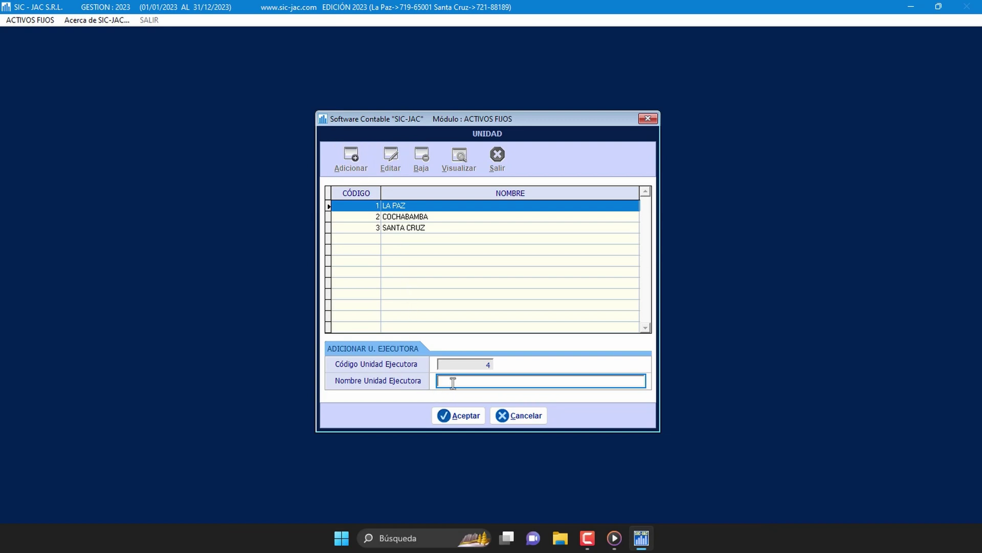
text(POTOSÍ)
click(469, 415)
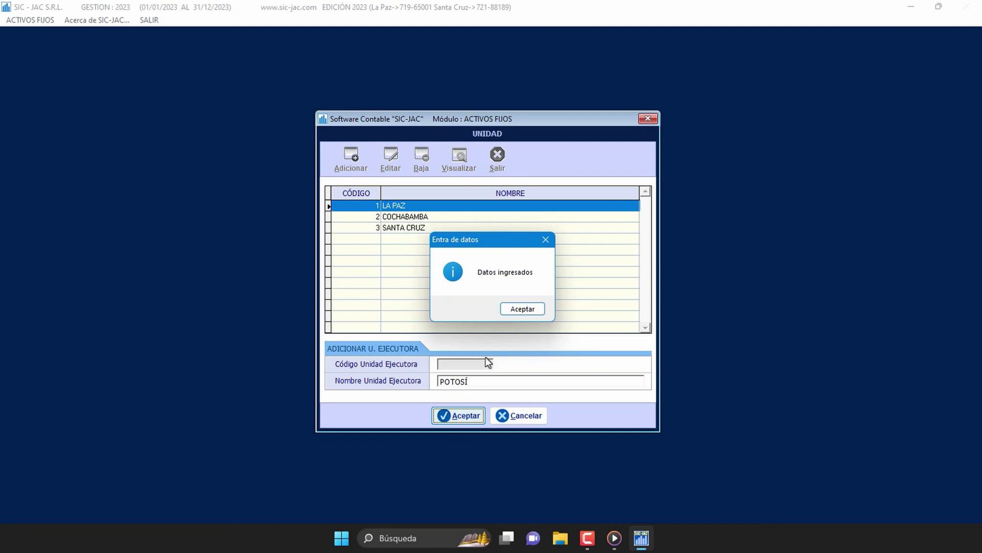
click(522, 309)
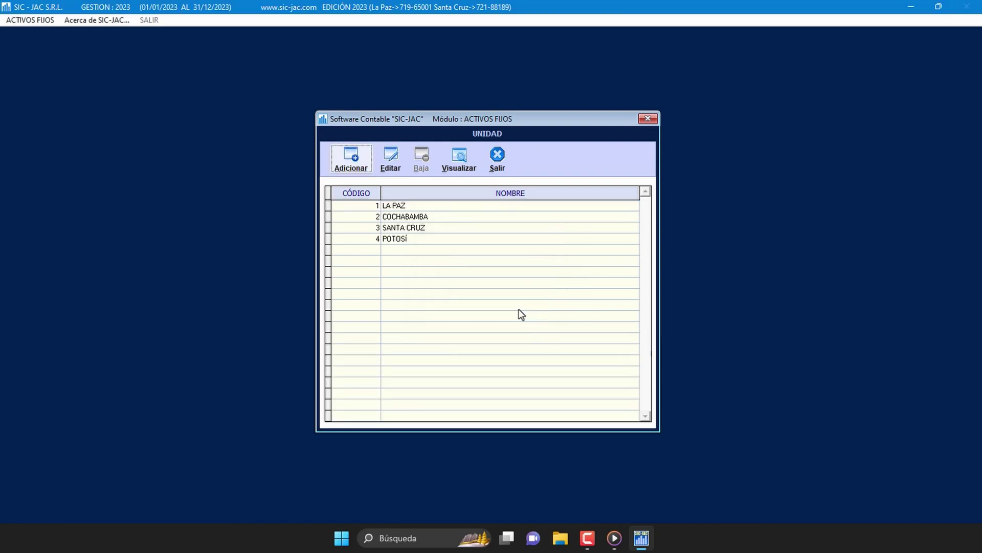
click(497, 162)
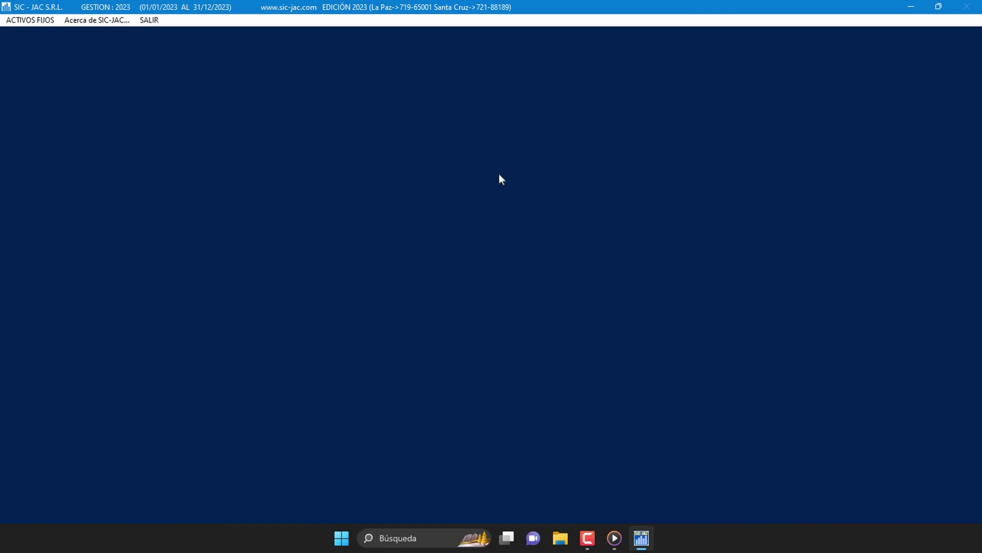
Step: Open the Ciudad table from Administración de Tablas
click(40, 22)
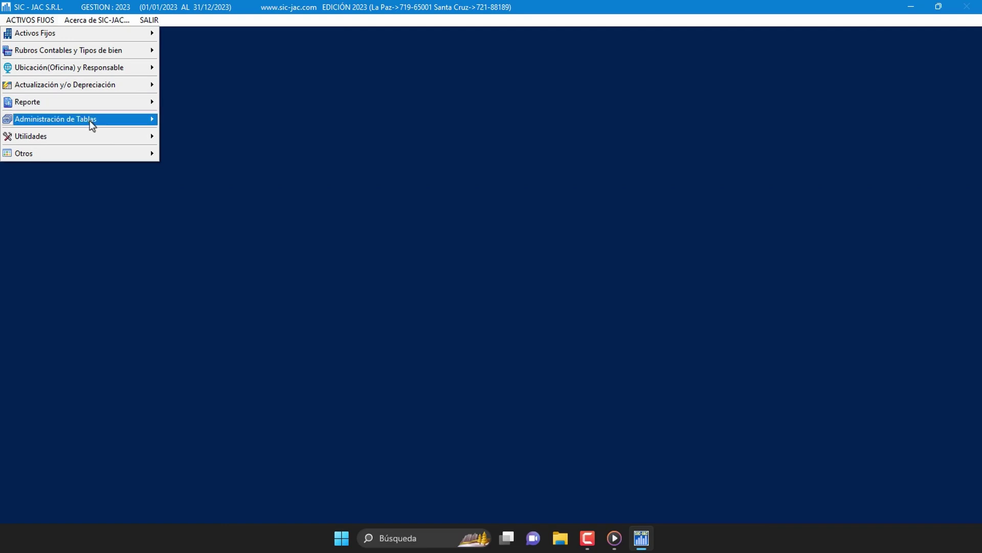
mouse_move(133, 123)
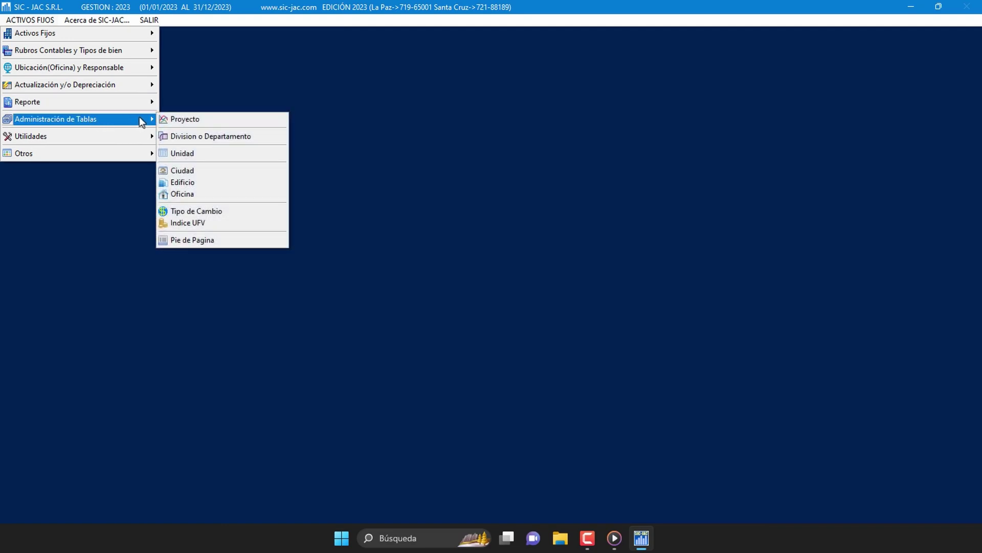
click(213, 171)
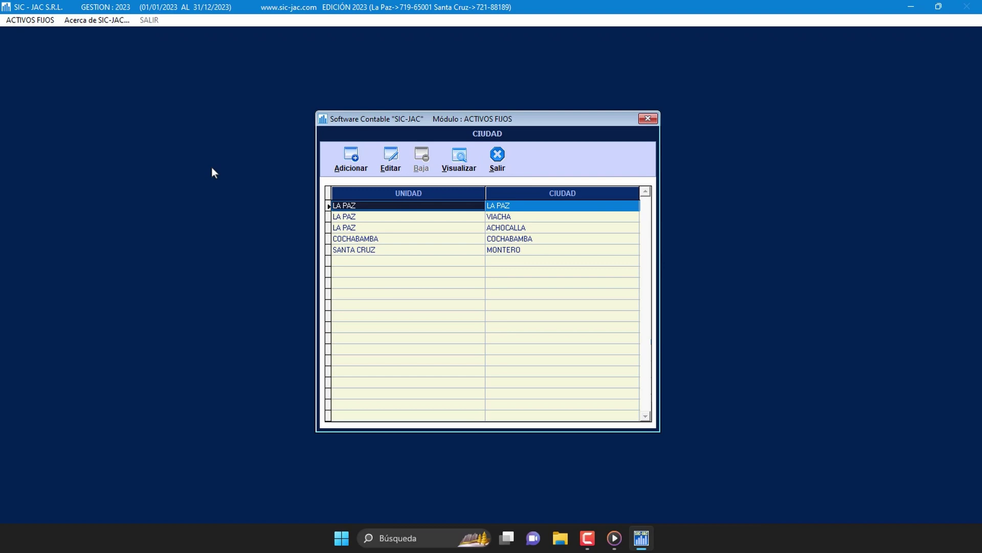
Step: Add city 4, EL ALTO, under unit LA PAZ, save it and close the table
click(353, 173)
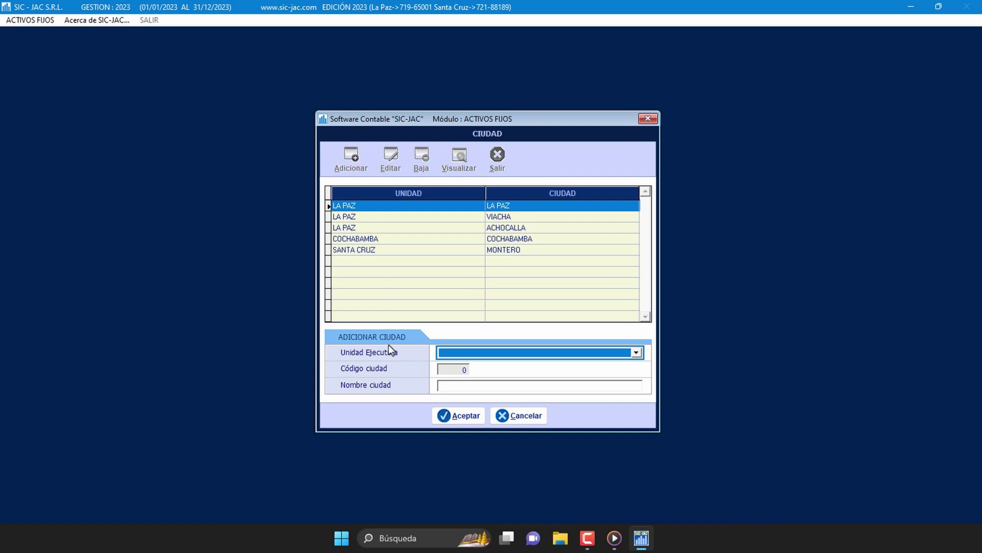
click(640, 352)
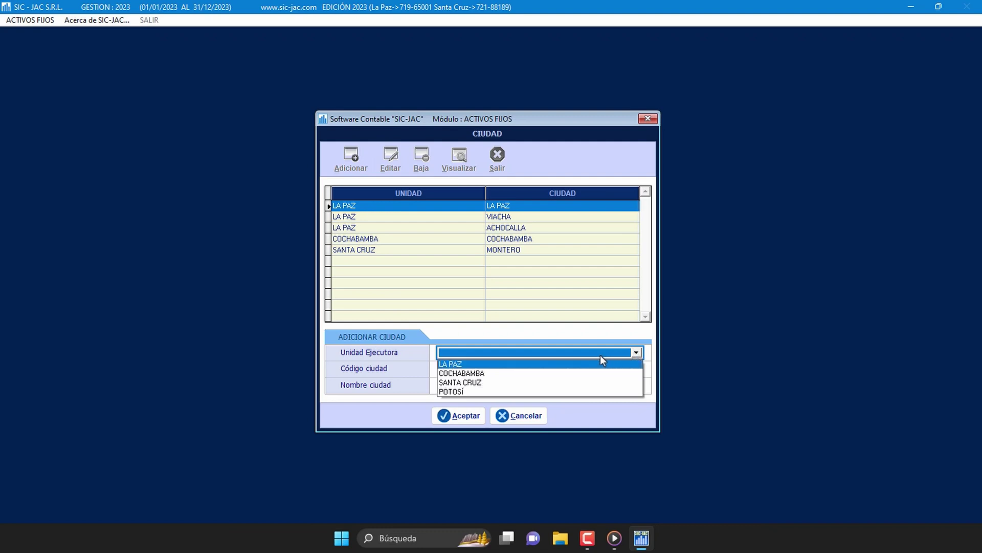
click(595, 368)
click(488, 392)
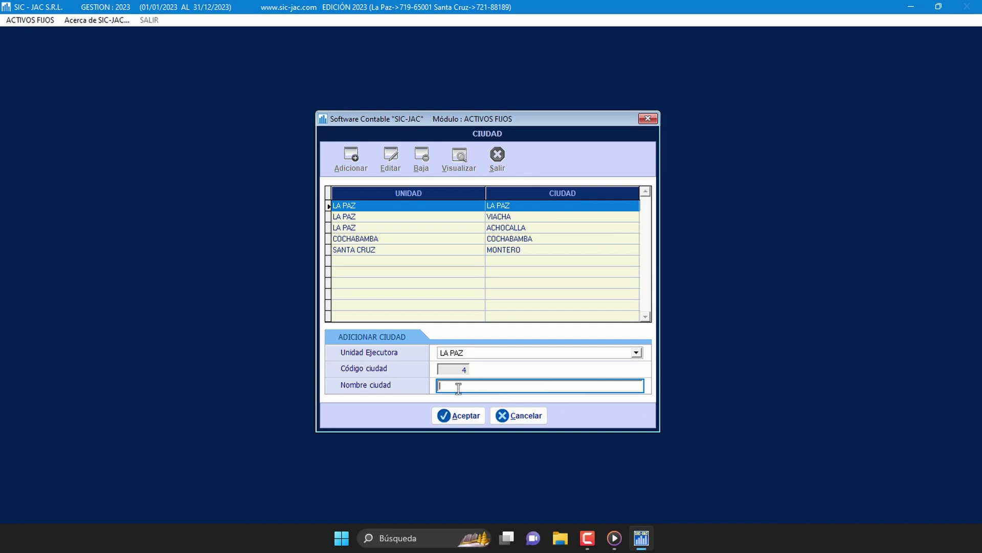
text(EL ALTO)
click(465, 416)
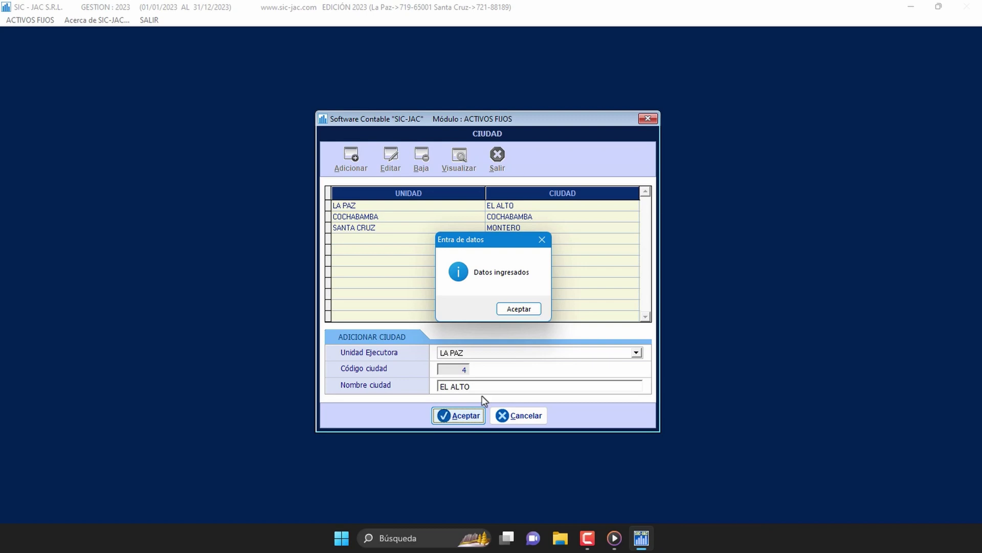
click(519, 309)
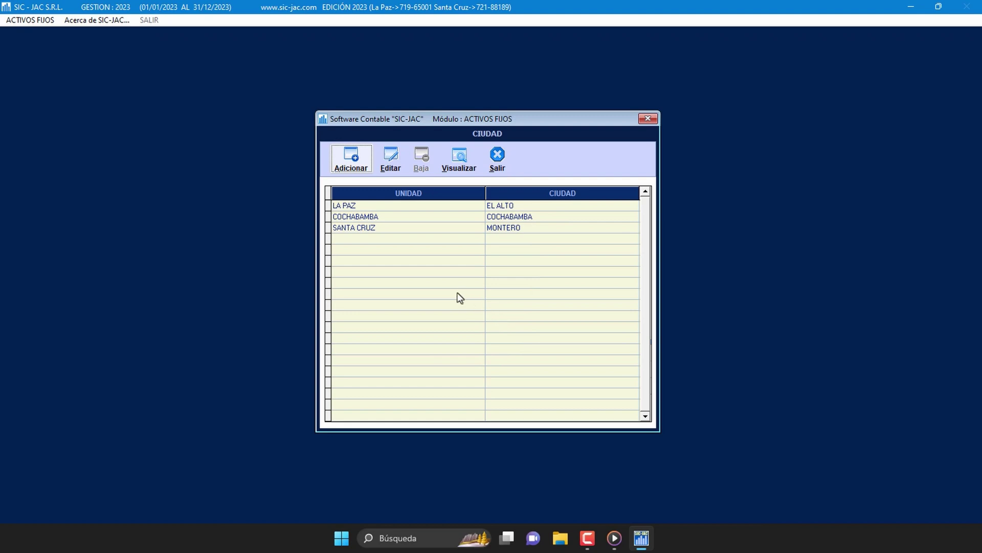
click(497, 161)
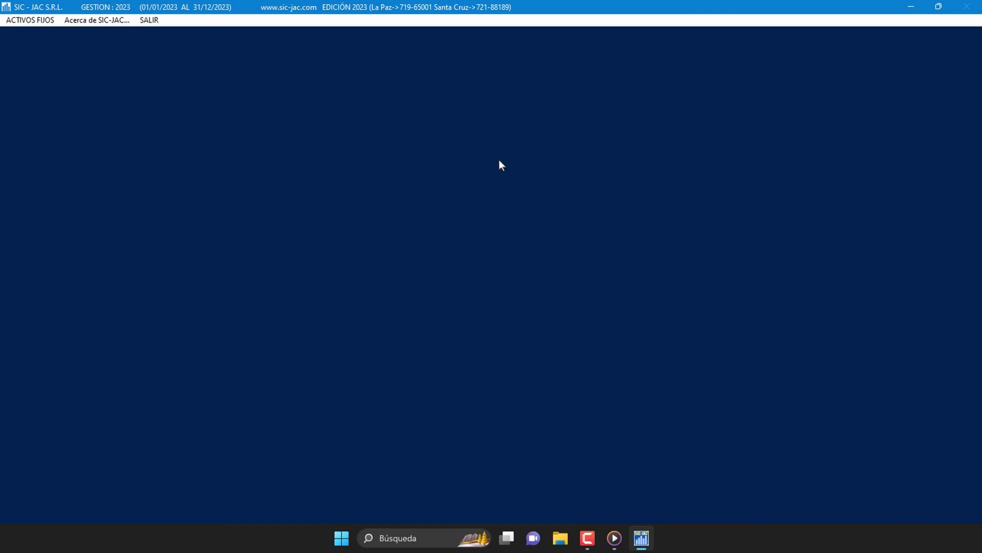
Step: Open the Edificio table from Administración de Tablas
click(45, 24)
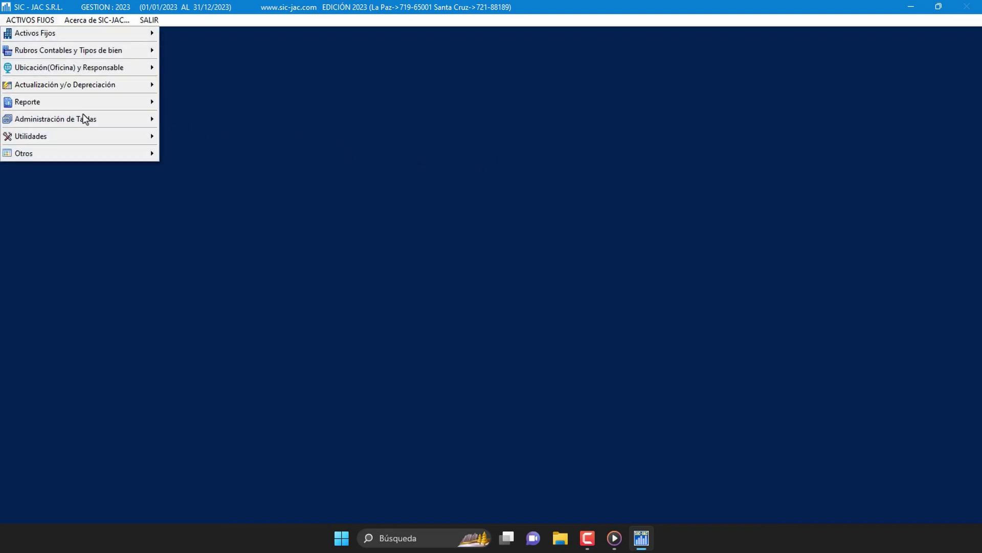
mouse_move(94, 121)
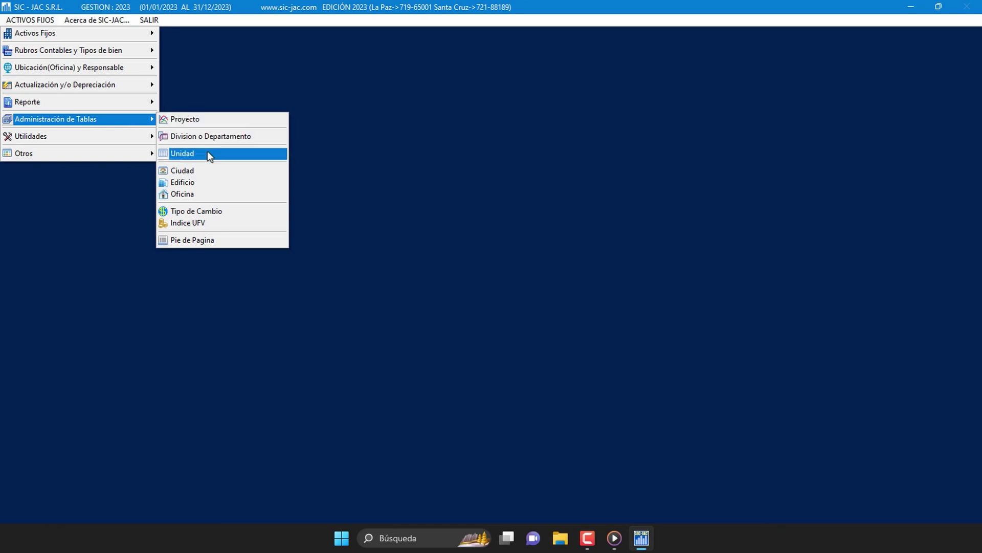
click(242, 188)
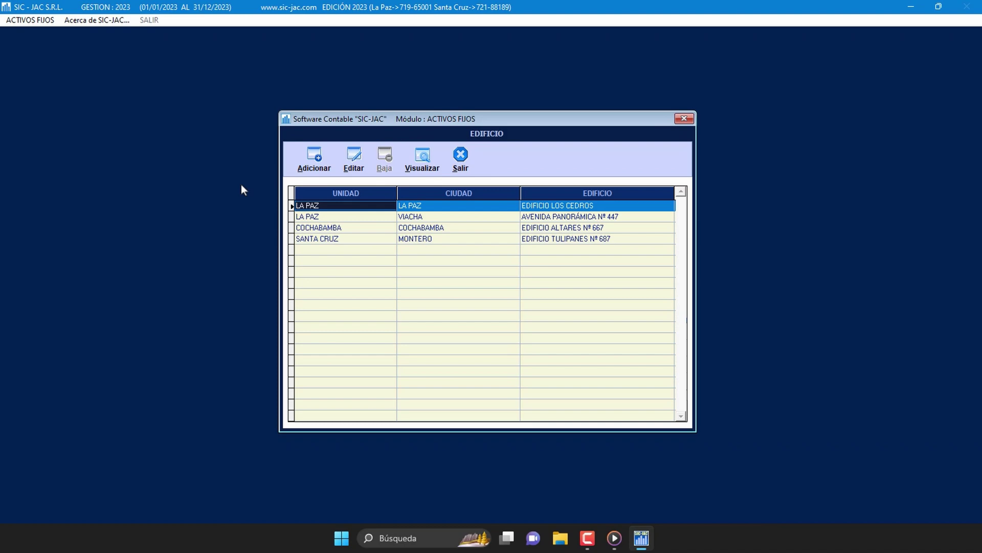
click(314, 160)
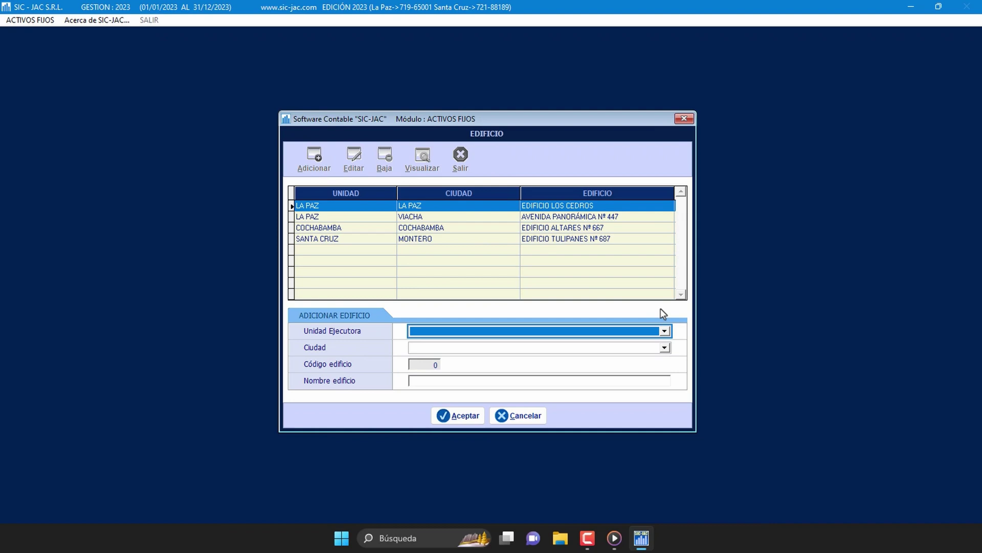
click(665, 332)
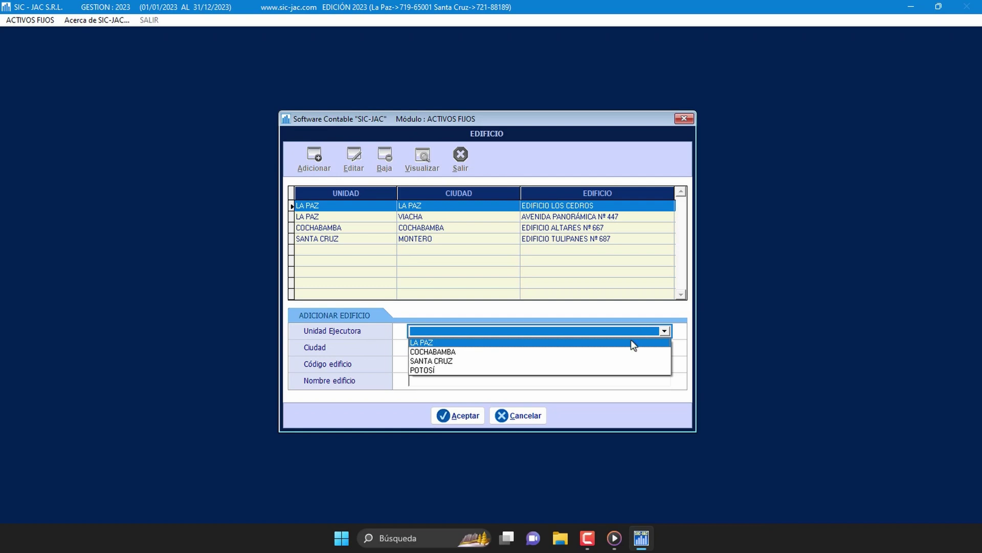
click(631, 341)
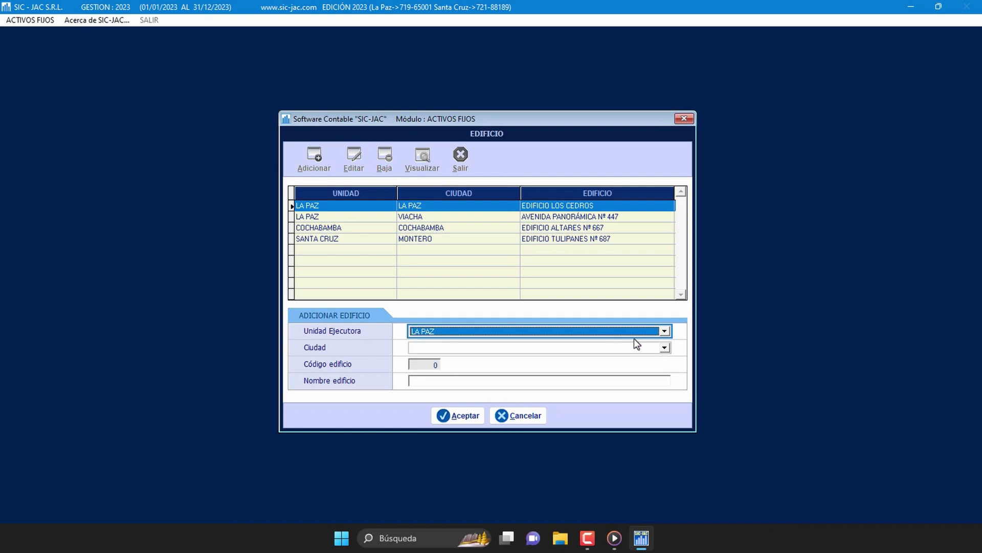
click(640, 384)
click(664, 348)
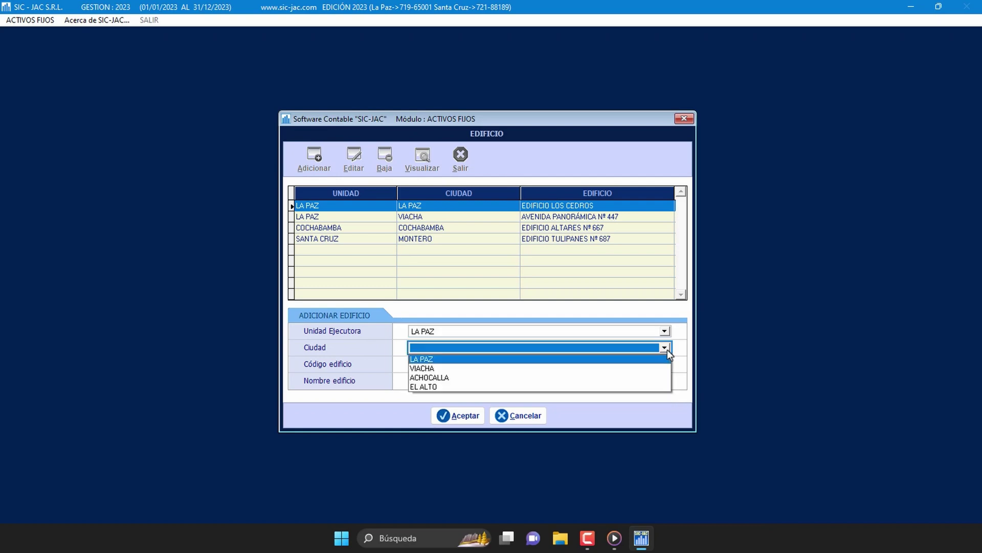
click(661, 387)
click(617, 381)
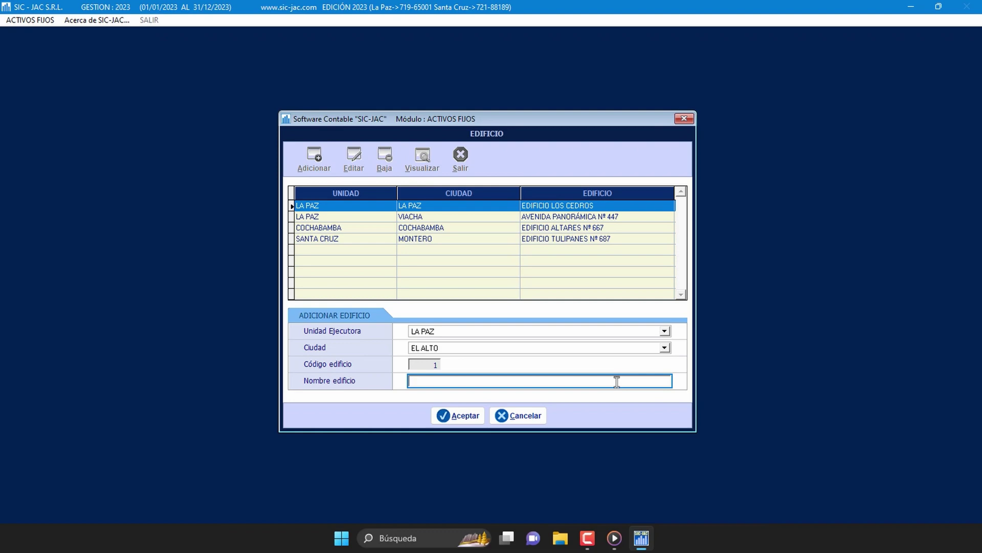
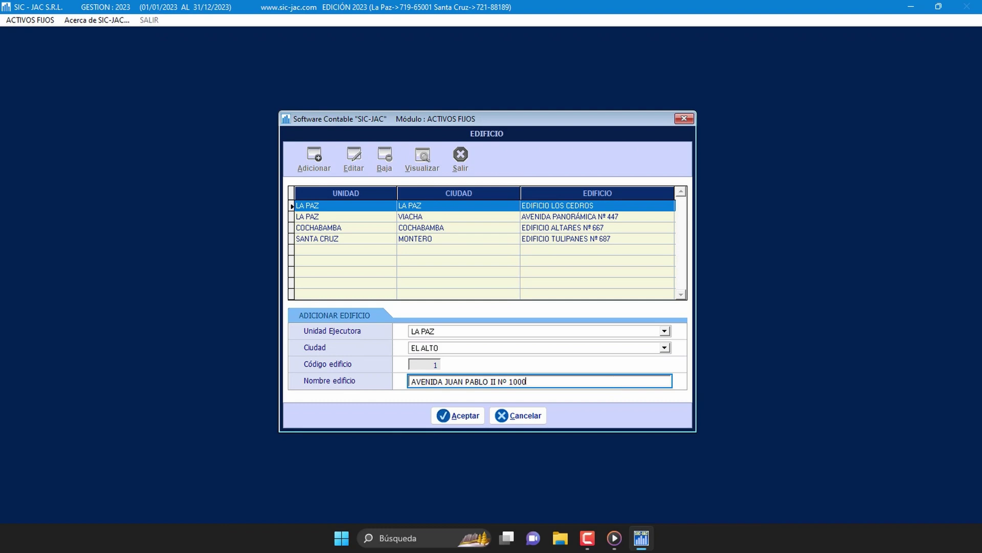
click(474, 417)
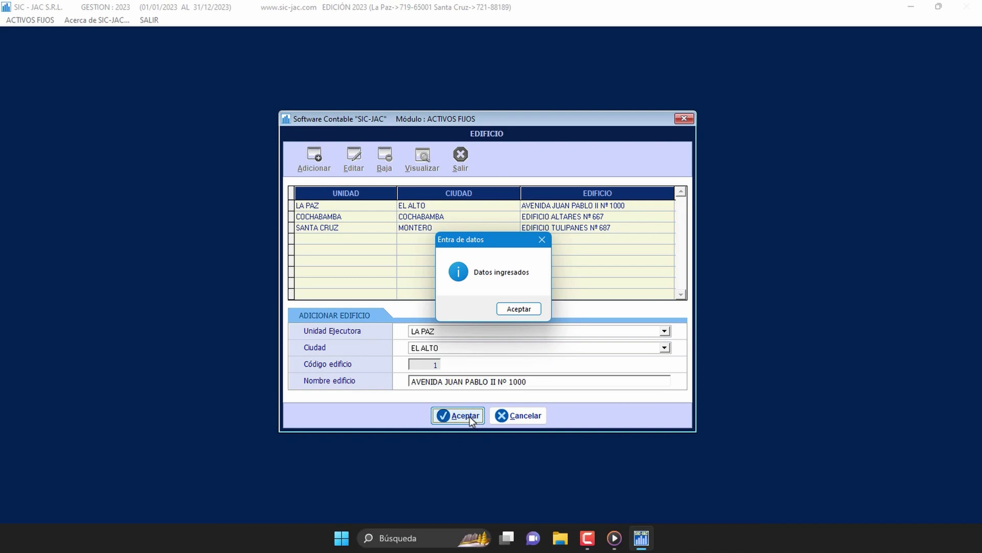
click(527, 313)
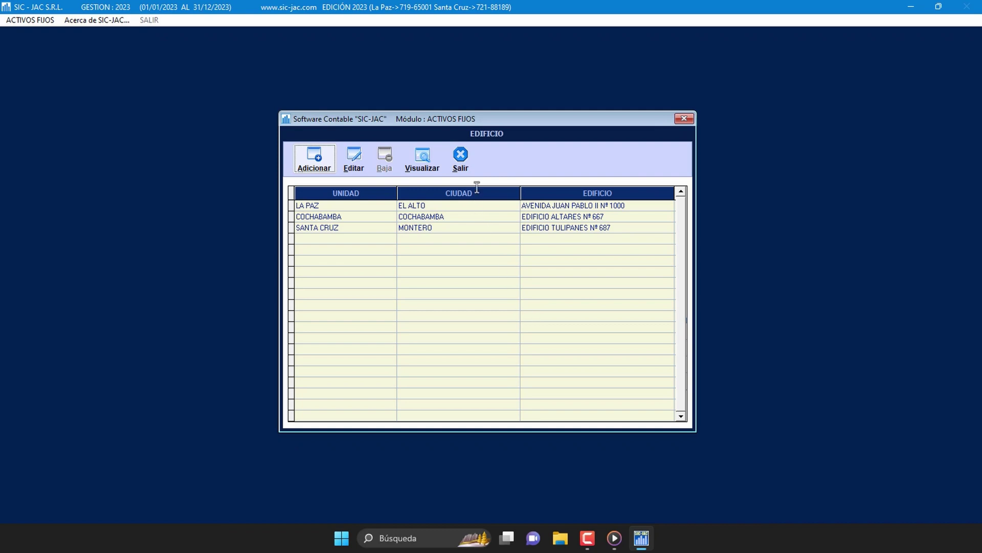
click(469, 162)
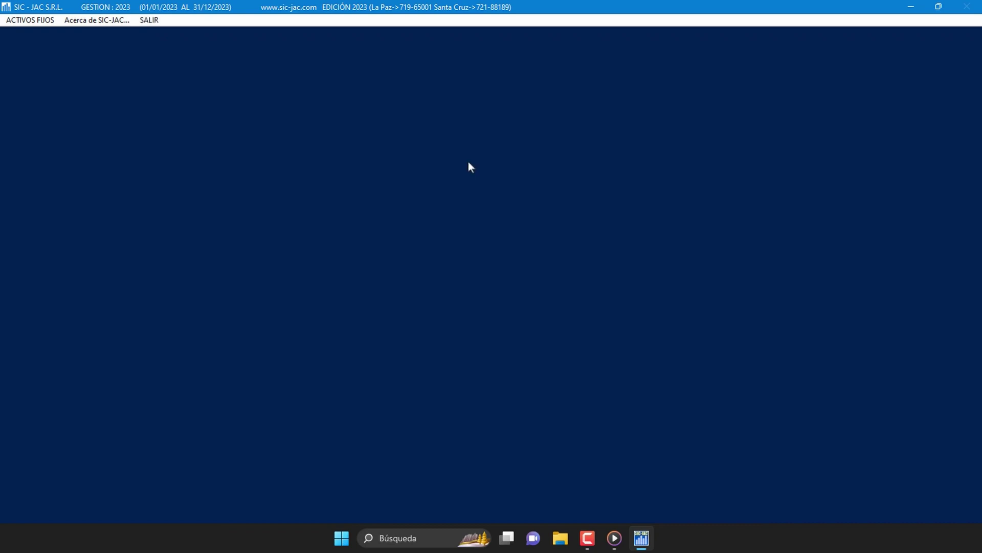
Step: Open the Oficina table from the fixed-assets main menu
click(46, 23)
mouse_move(100, 123)
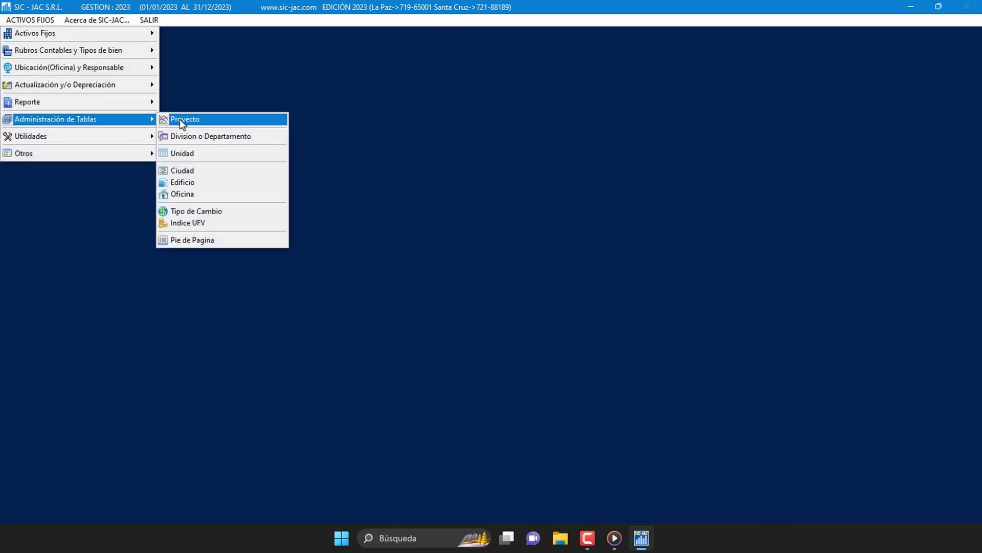
click(223, 199)
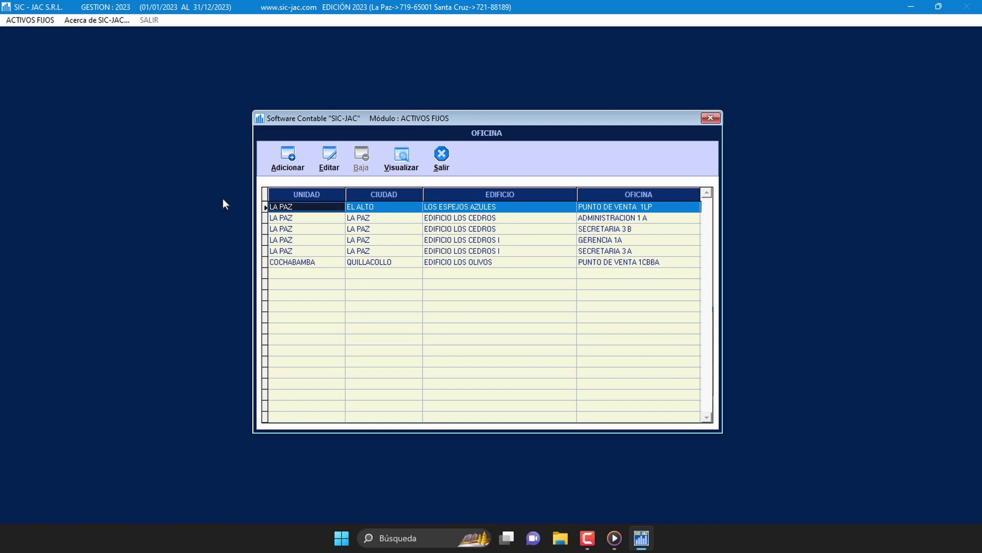
click(305, 158)
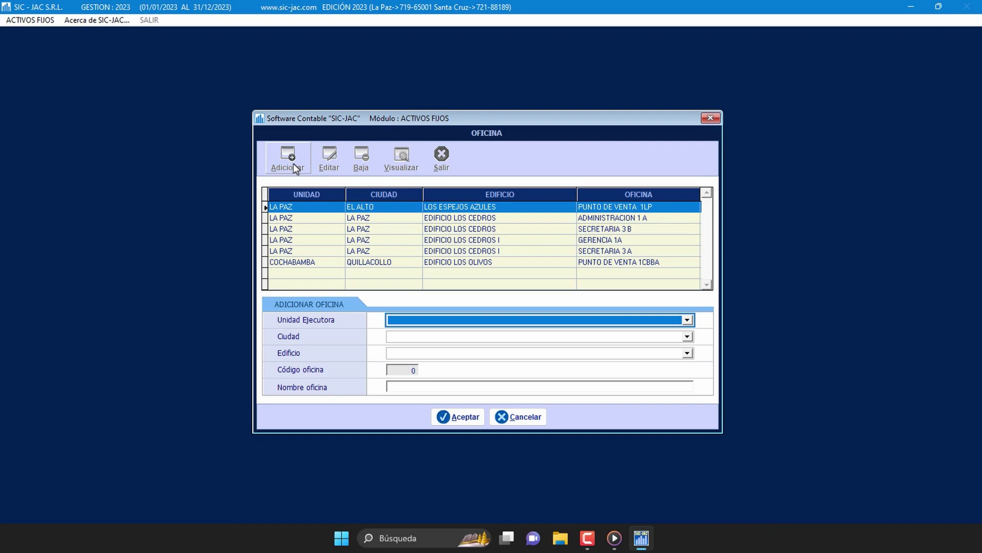
click(687, 320)
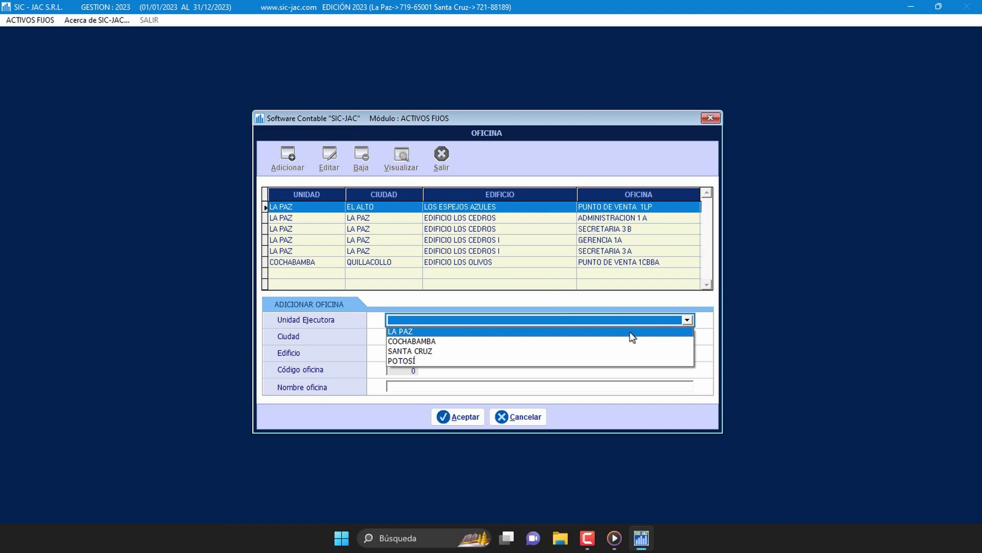
click(633, 332)
click(686, 337)
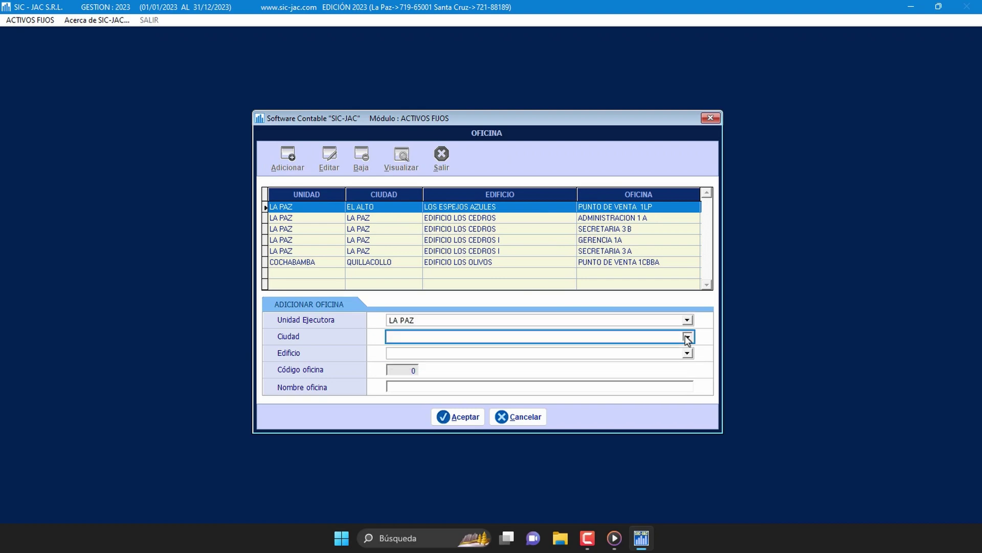
click(687, 337)
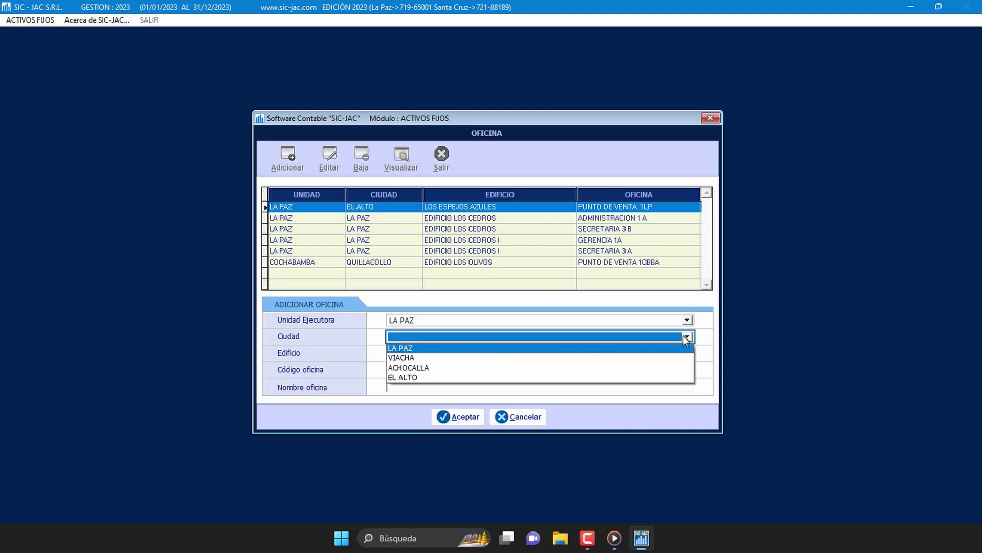
click(471, 377)
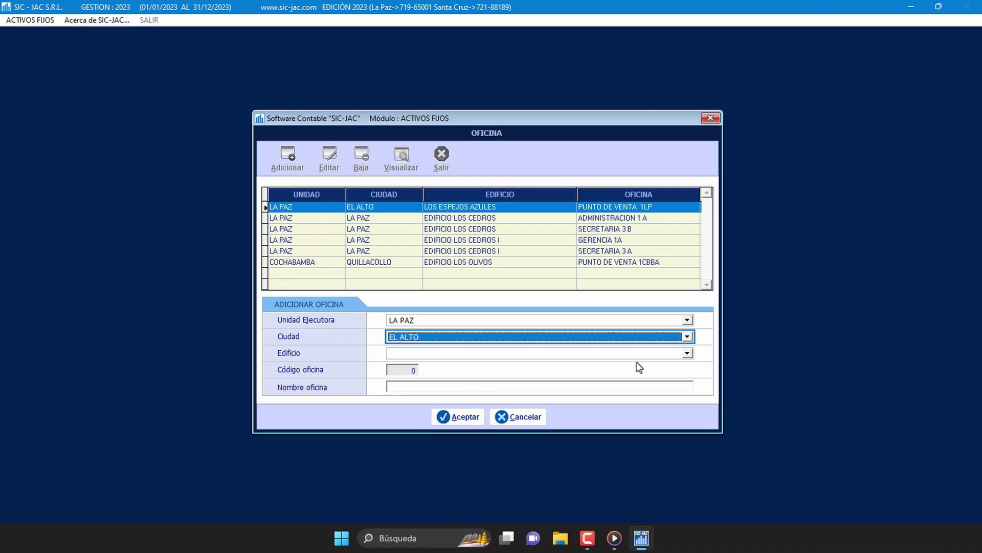
click(688, 354)
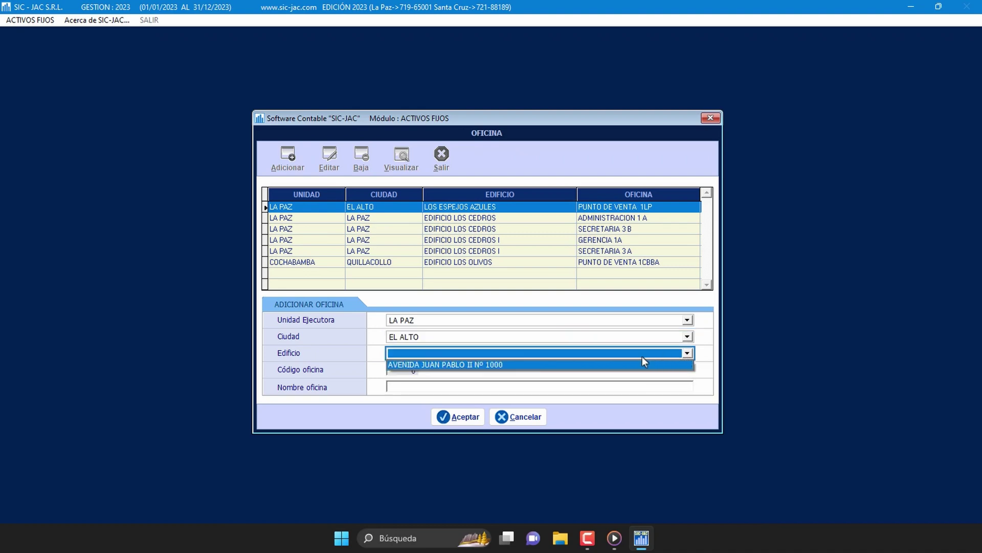
click(509, 364)
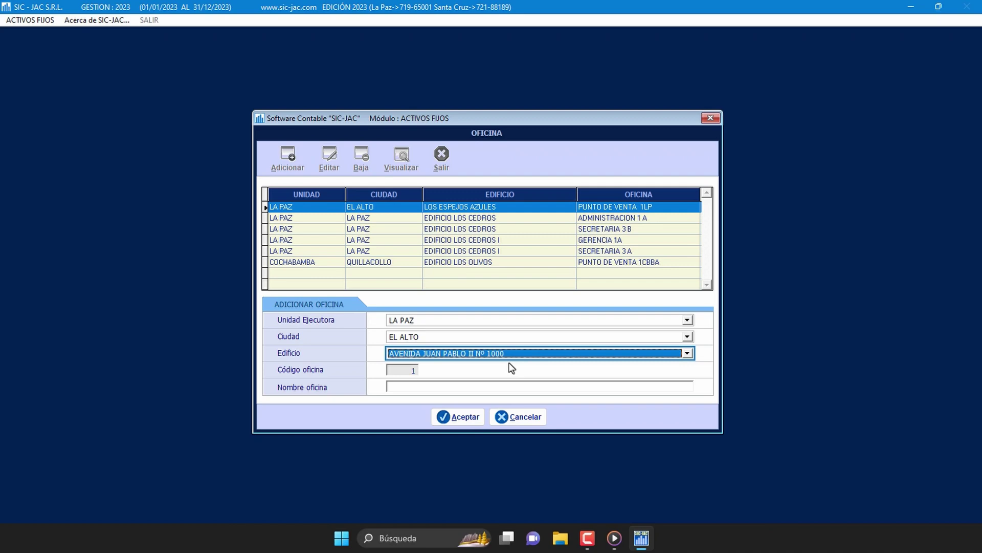
Step: Name the office RECEPCION 1, save it and close the Oficina table
click(499, 387)
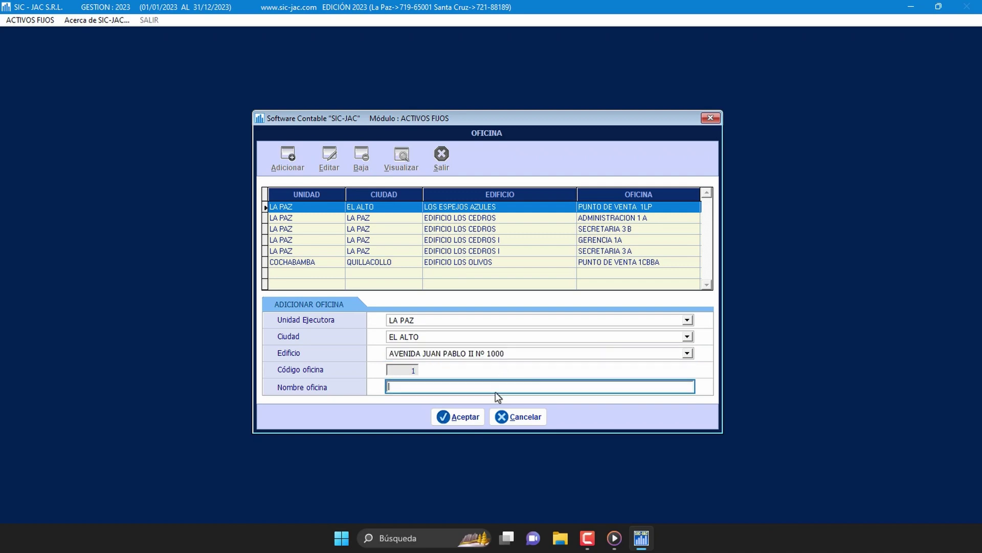
text(RECEPCION 1)
click(466, 417)
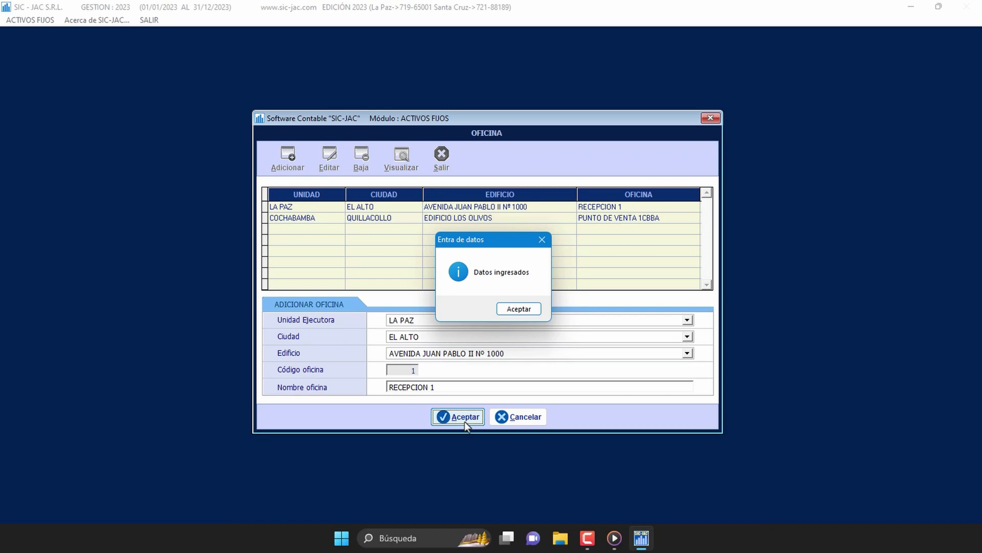
click(500, 308)
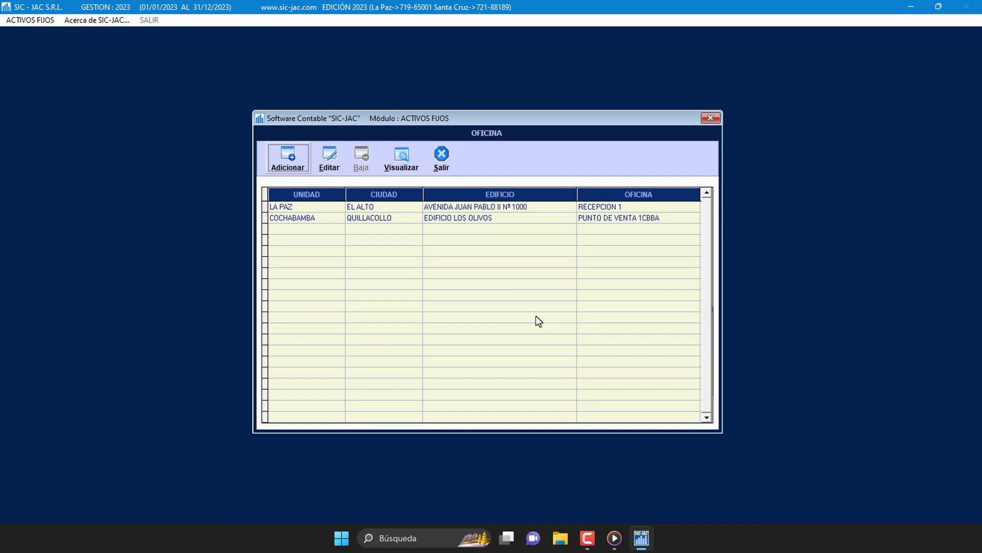
click(452, 162)
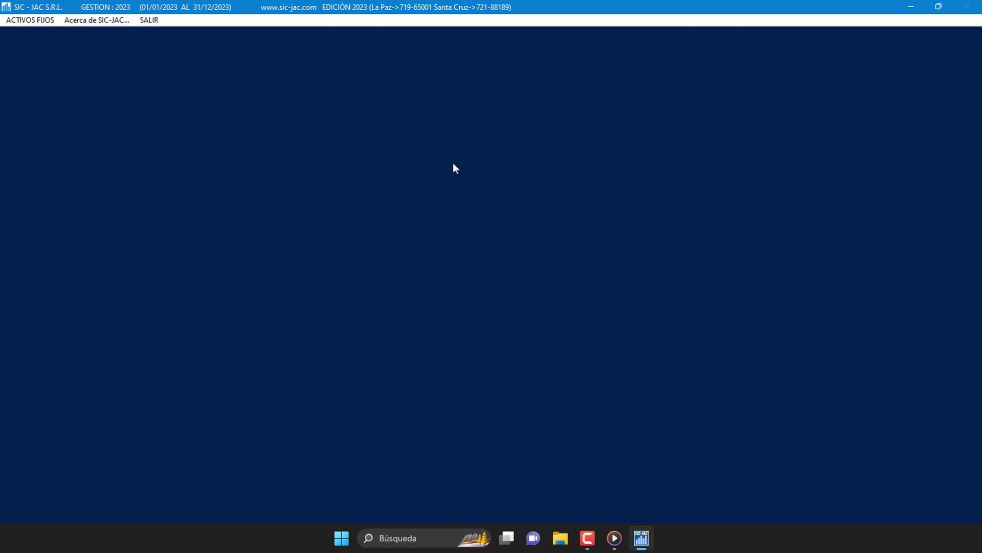
Step: Open the 2023 Tipo de Cambio table from Administración de Tablas
click(41, 21)
mouse_move(101, 120)
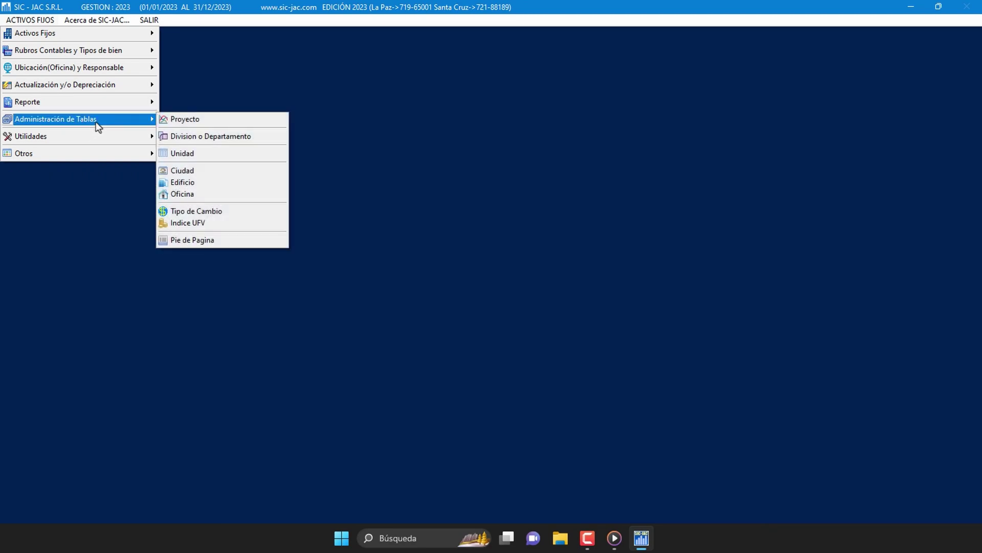
click(237, 213)
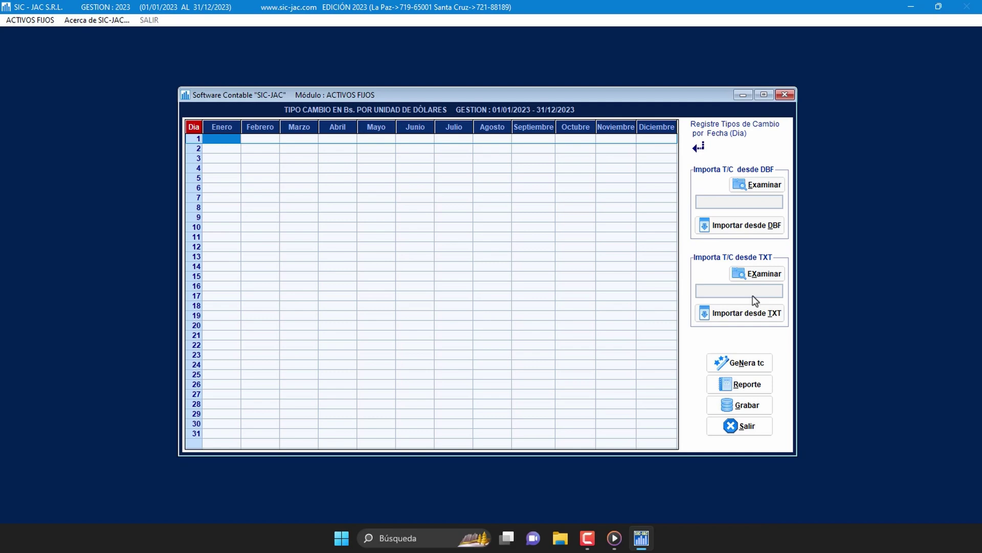
Step: Set up rate generation from 01/01/2023 to 31/12/2023 at 6.96 Bs. per dollar
click(748, 364)
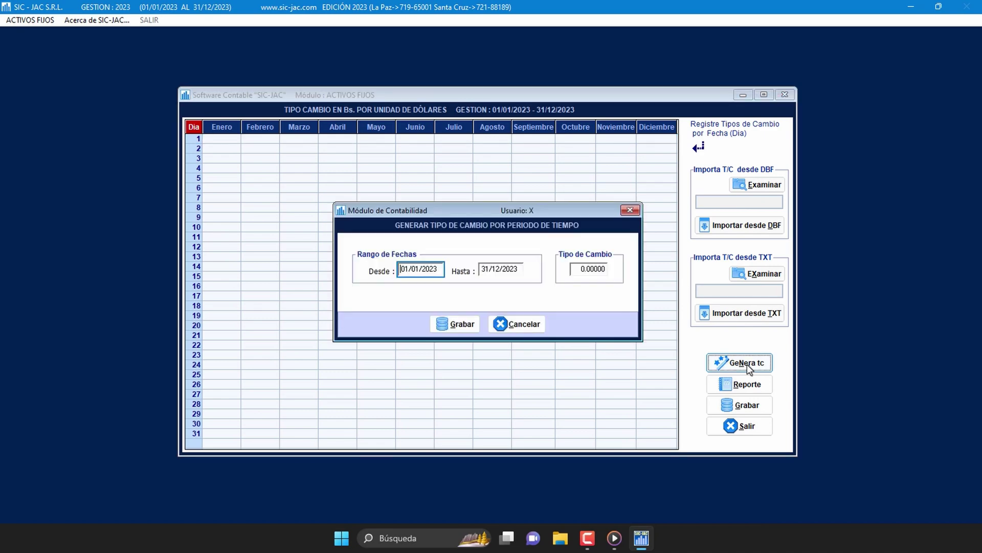
double_click(421, 275)
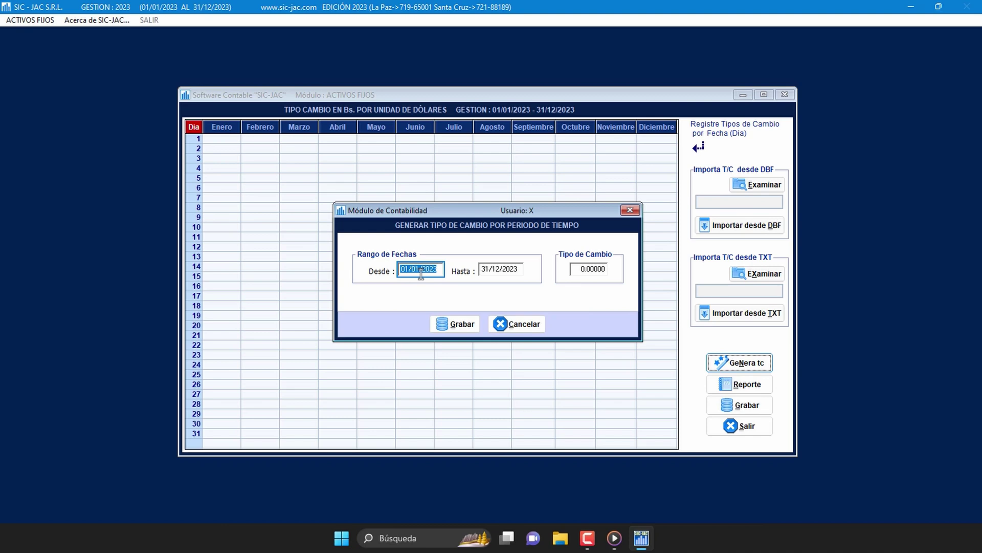
click(492, 274)
click(438, 270)
triple_click(432, 270)
triple_click(483, 268)
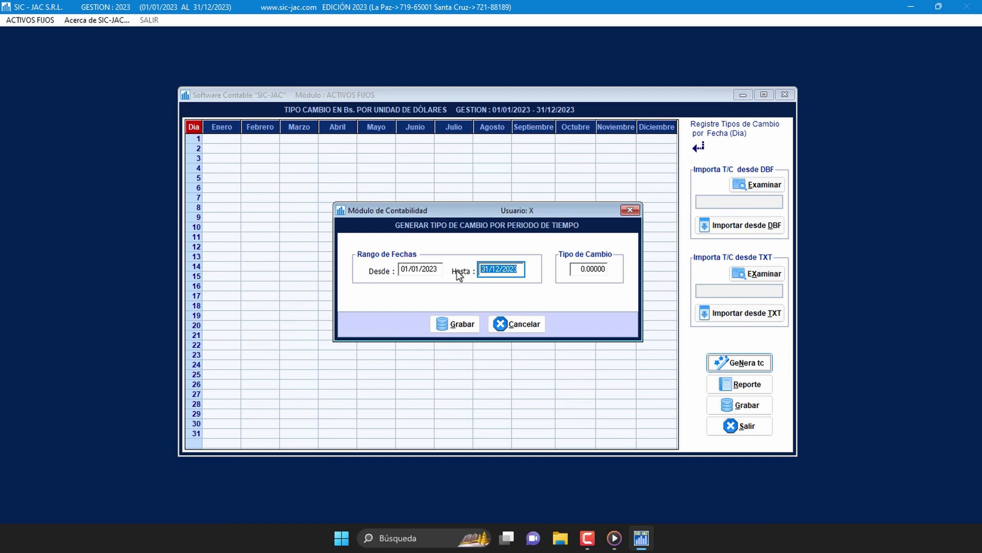
click(577, 271)
triple_click(578, 271)
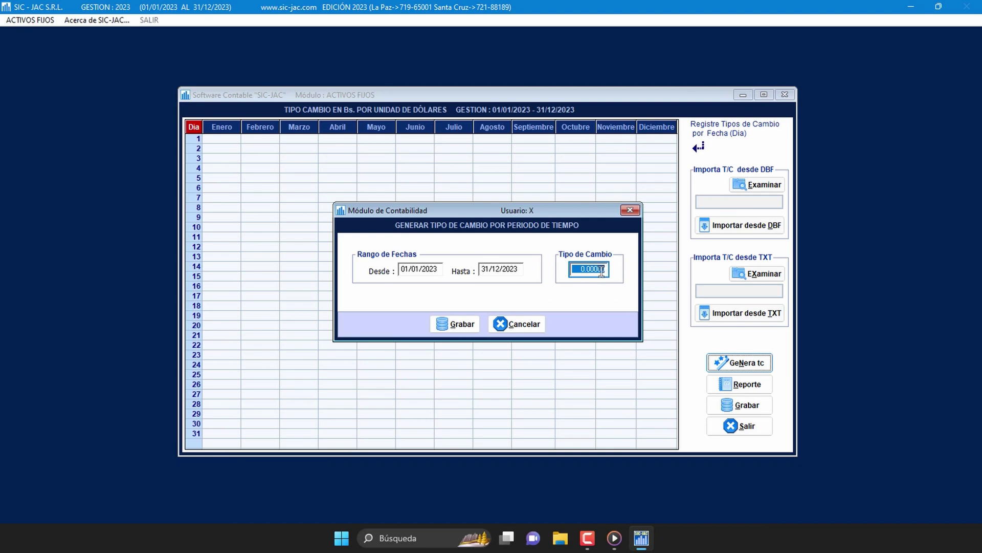
text(6.96)
key(Tab)
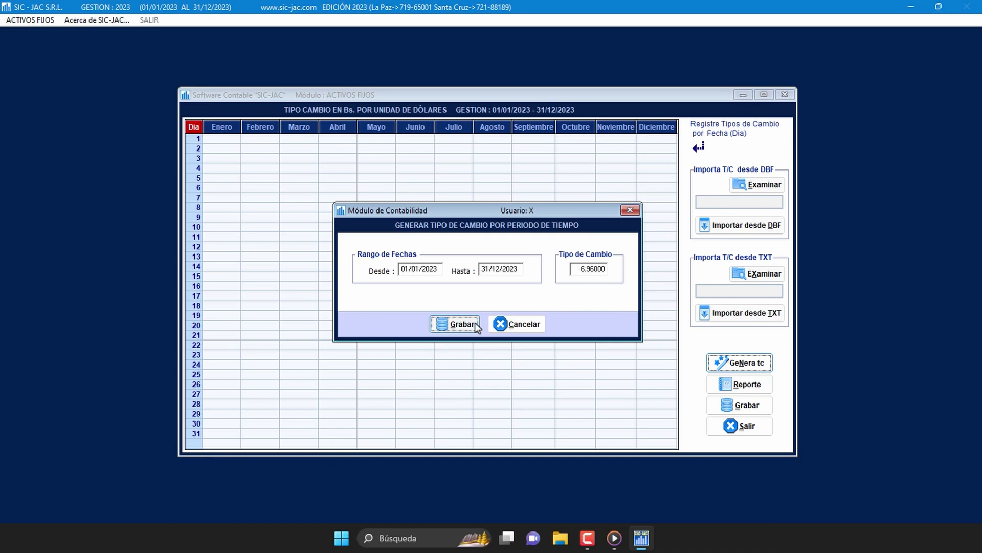
Step: Generate the daily 6.96 rates, spot-check them, and save the table
click(473, 326)
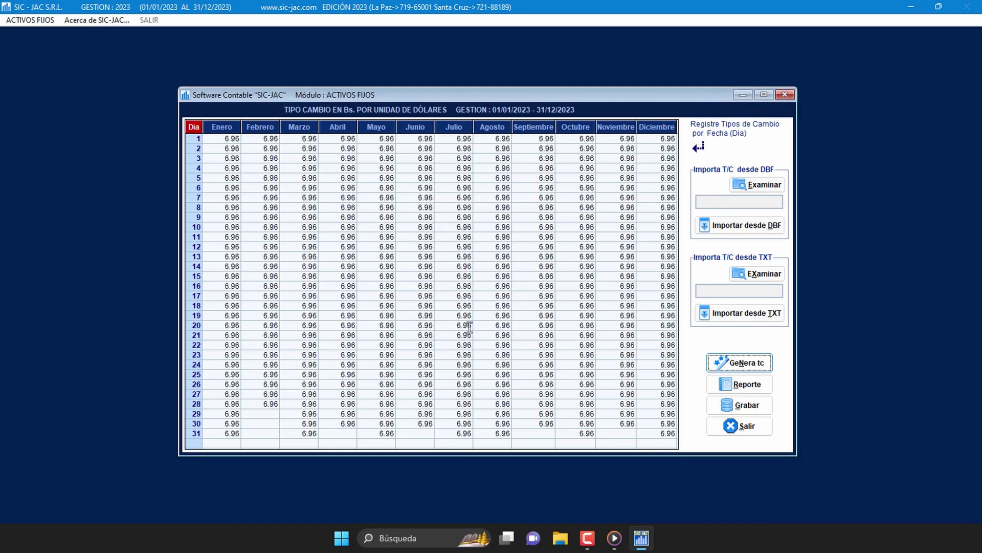
click(468, 326)
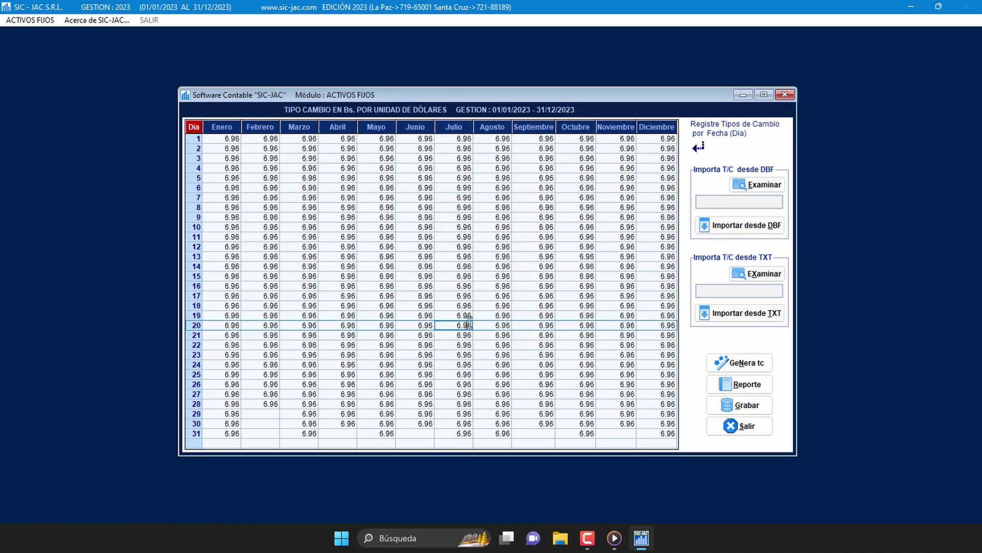
click(532, 358)
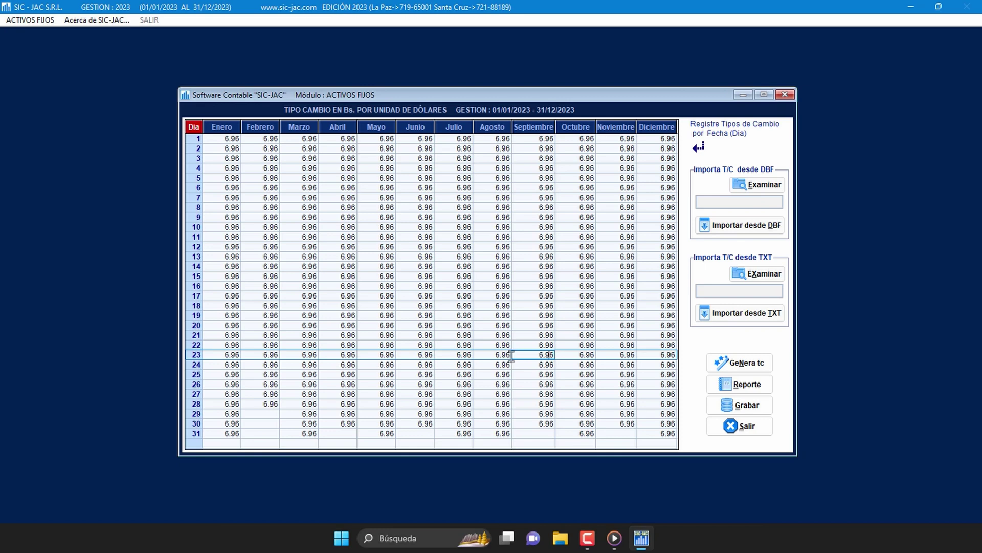
click(742, 412)
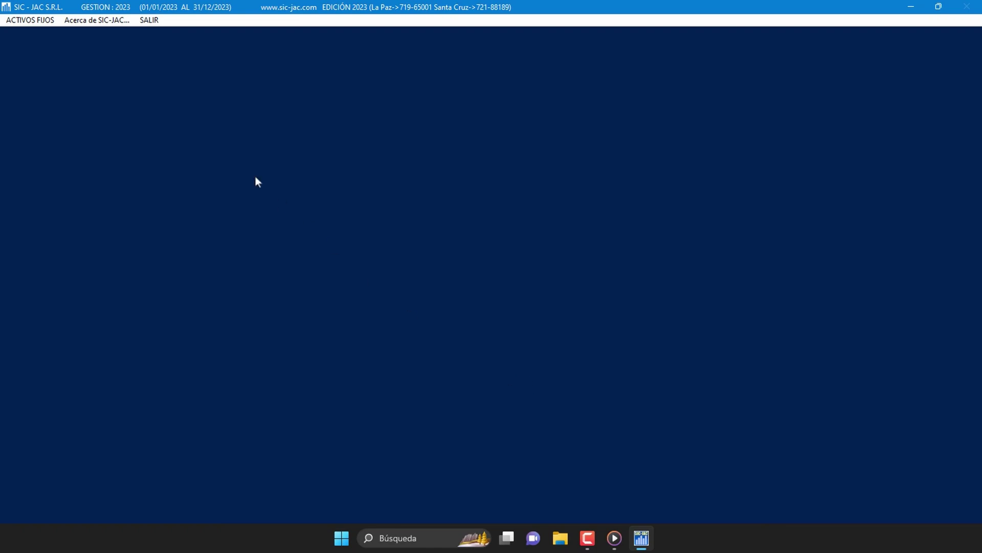
Step: Open the empty 2023 table via Administración de Tablas > Indice UFV, then minimize SAF-JACE
click(41, 21)
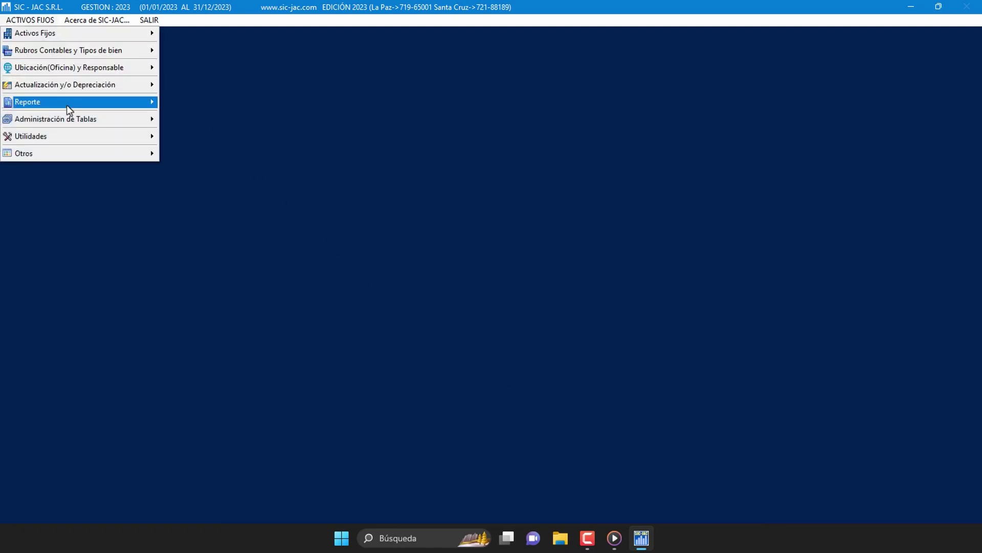
mouse_move(72, 121)
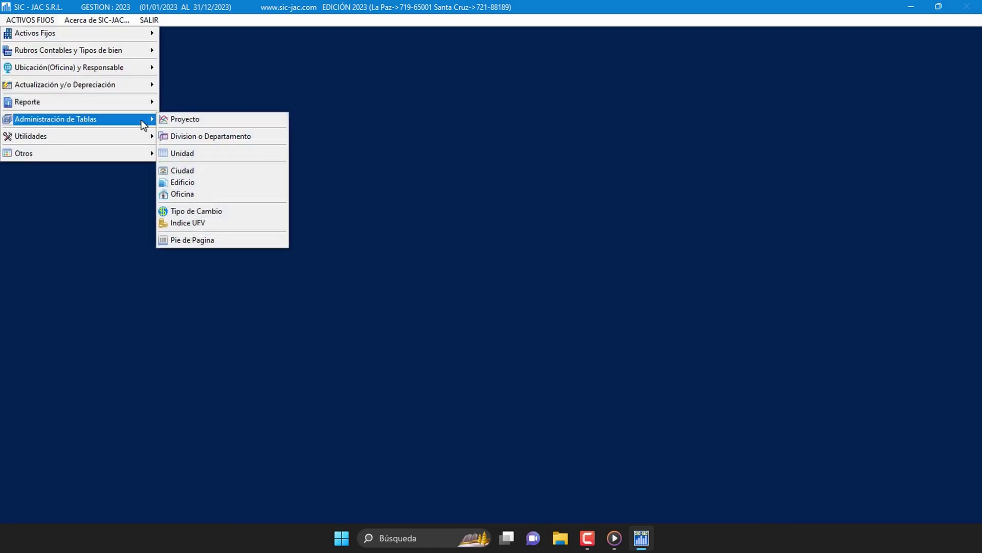
click(229, 223)
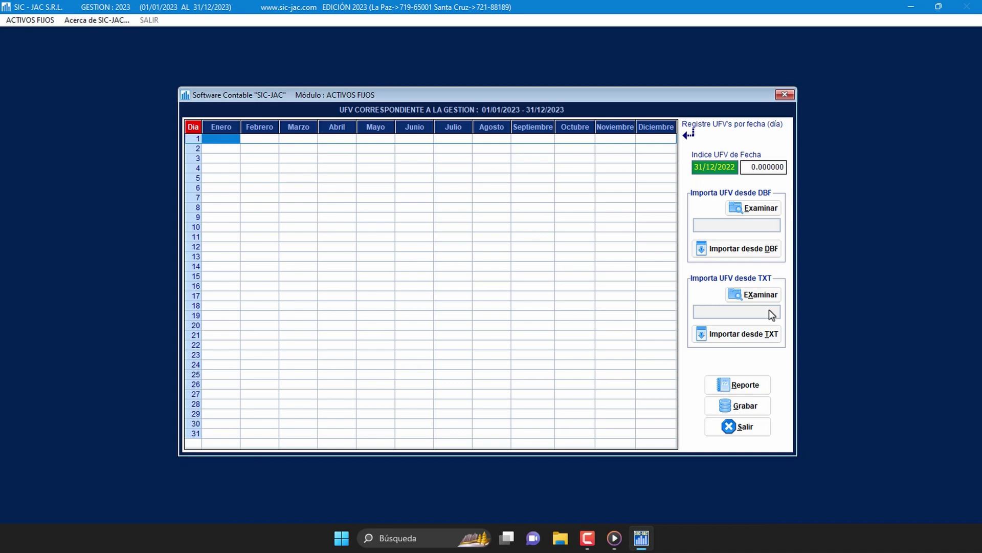
click(911, 8)
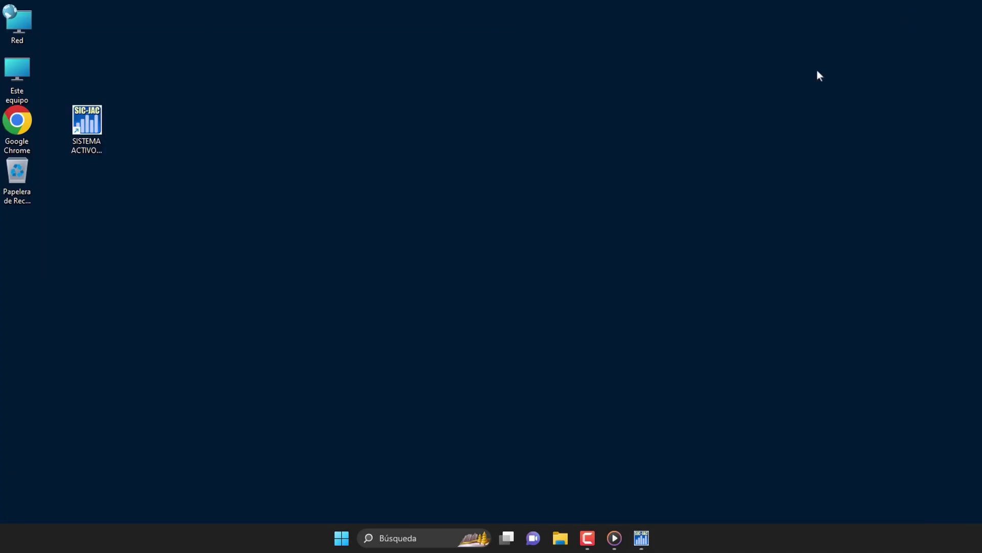
Step: Launch Google Chrome and search Google for 'banco central de bolivia'
click(406, 537)
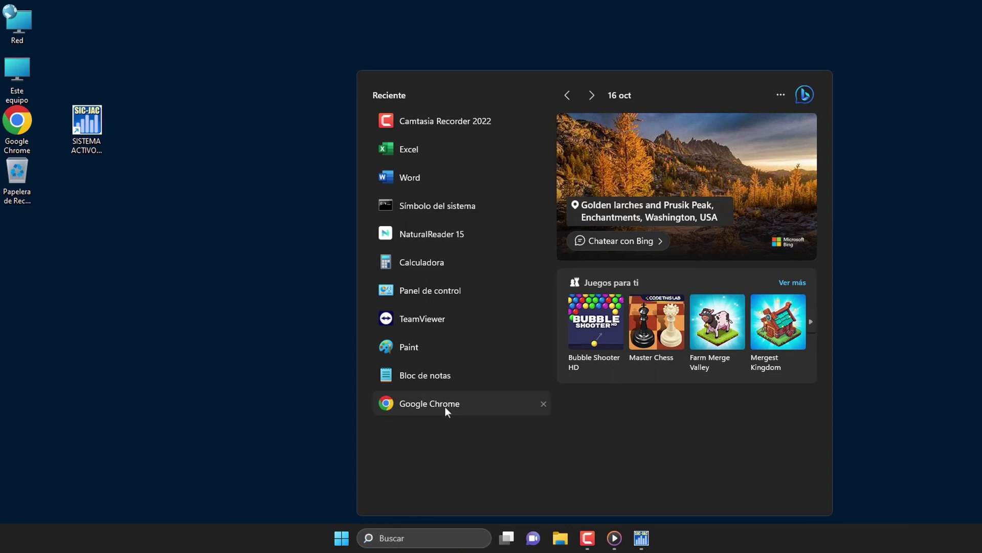
click(445, 408)
click(490, 266)
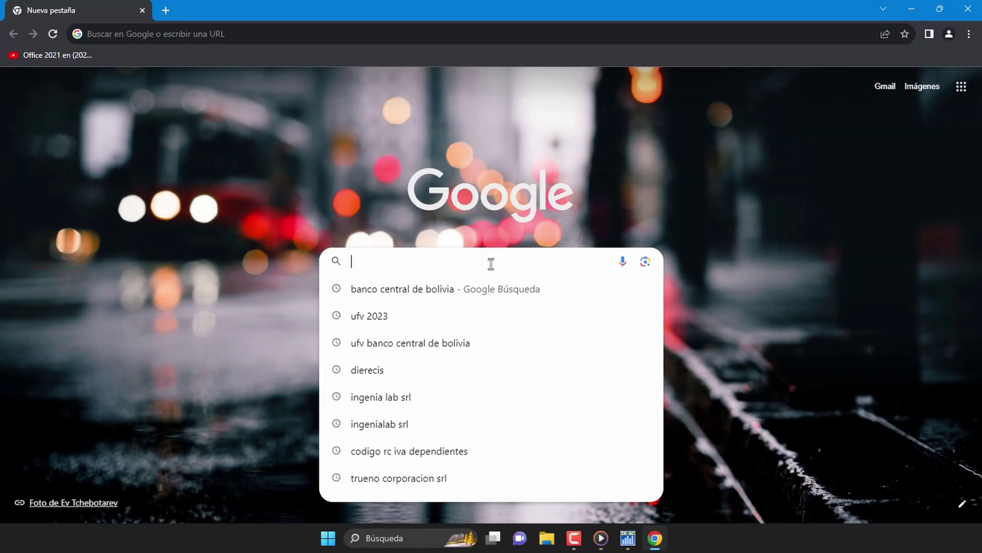
text(BANCO)
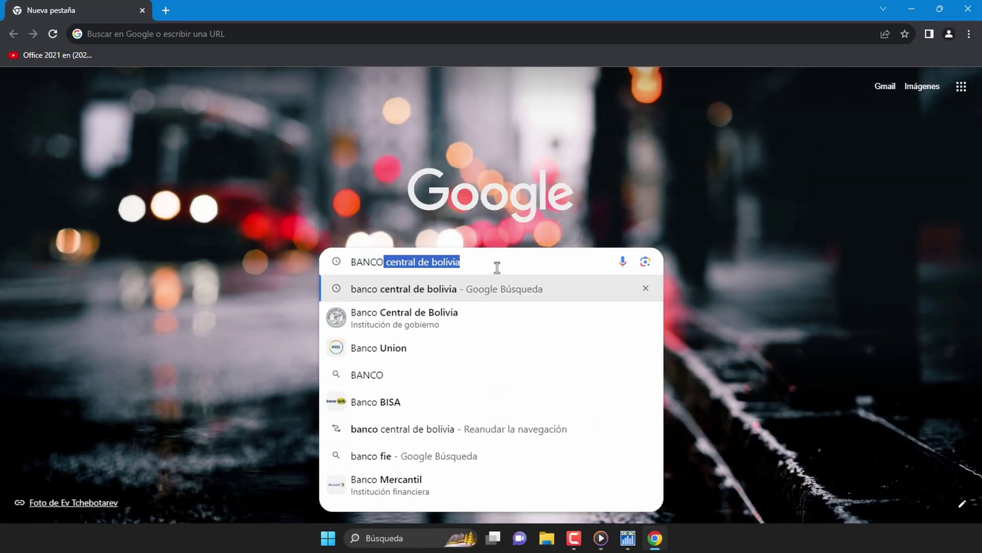
key(Return)
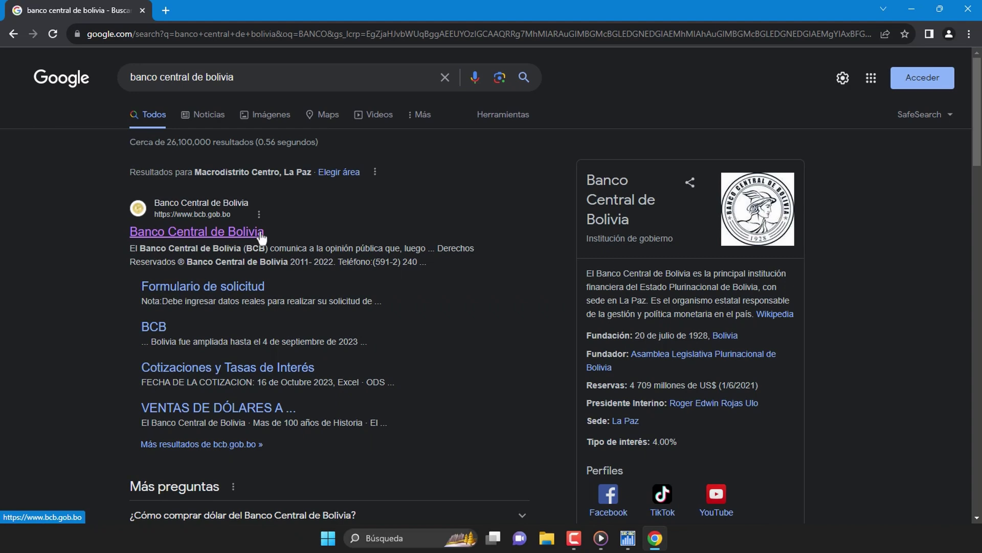
Step: Open the bcb.gob.bo result and browse Estadísticas Económicas > Unidad de Fomento de Vivienda (UFV)
click(261, 234)
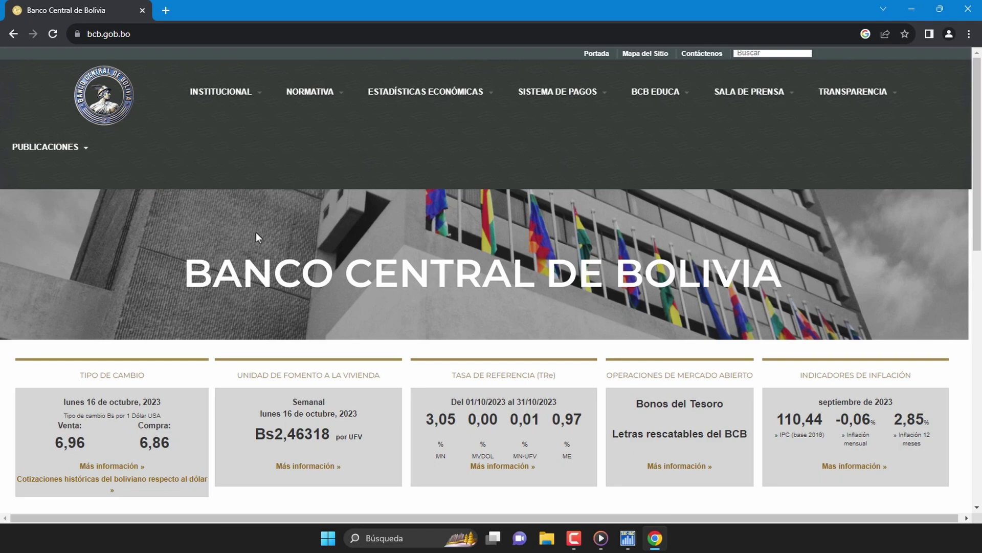
mouse_move(455, 103)
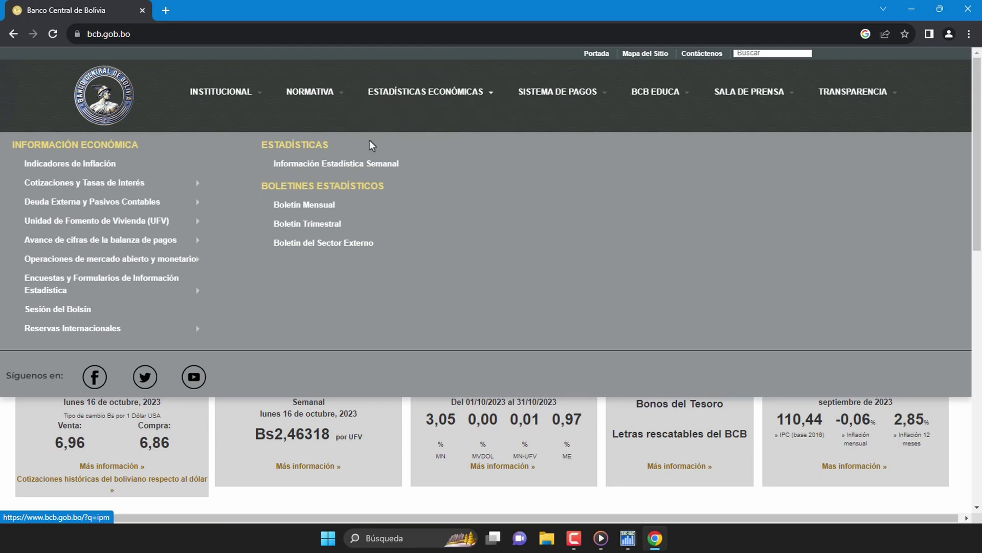
mouse_move(154, 227)
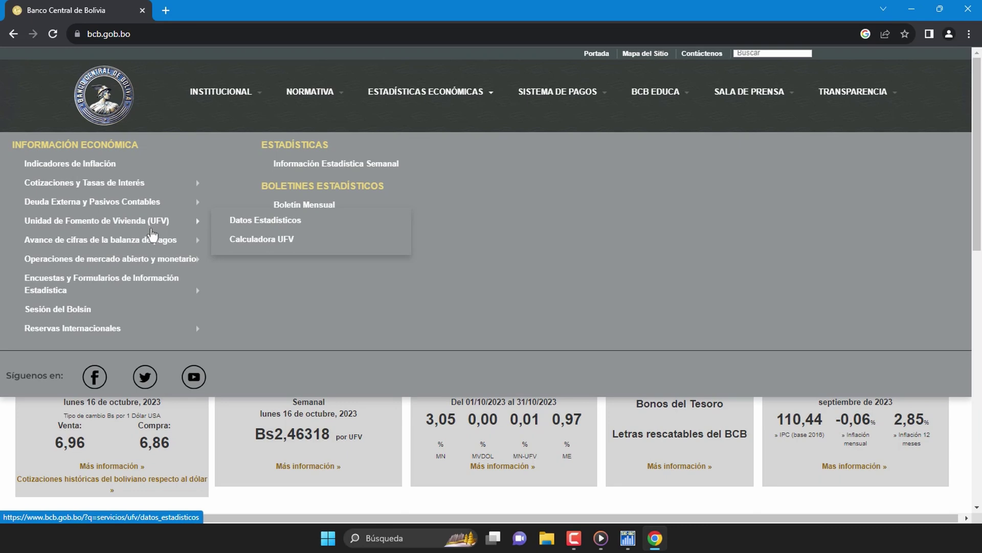
Step: In Datos Estadísticos, list the 'Tabla anual de valores de la UFV' tables for 2001–2023
click(306, 224)
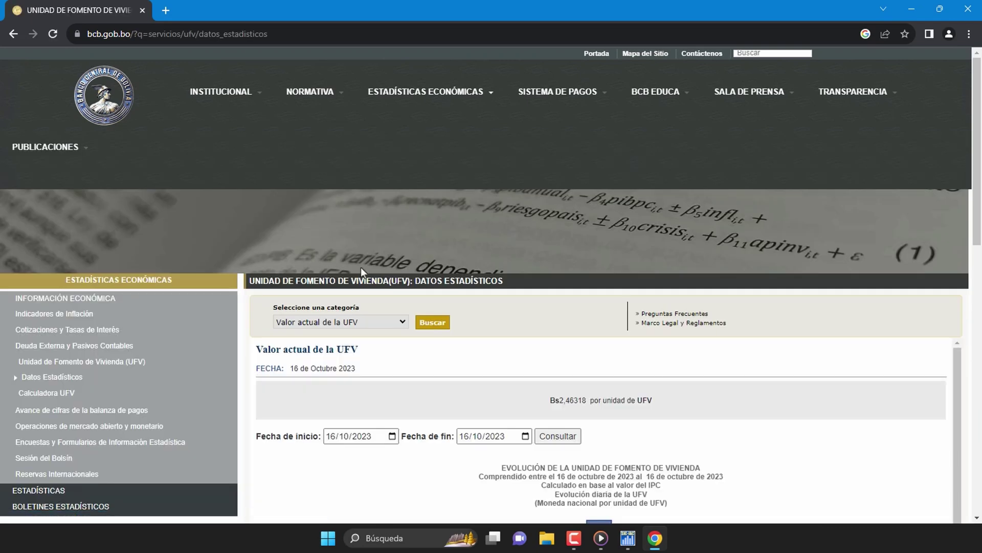
scroll(302, 358, down, 2)
scroll(298, 373, up, 2)
click(403, 322)
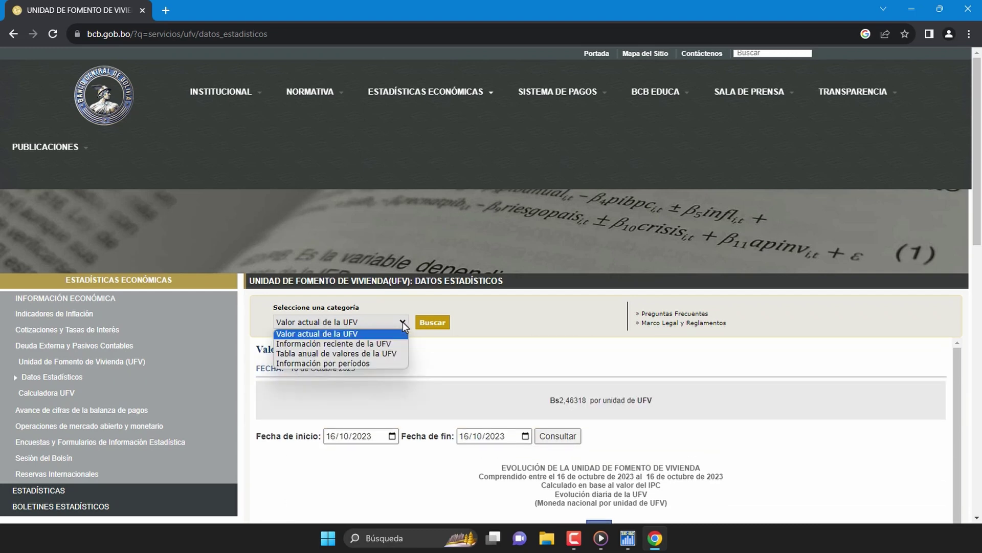
click(400, 356)
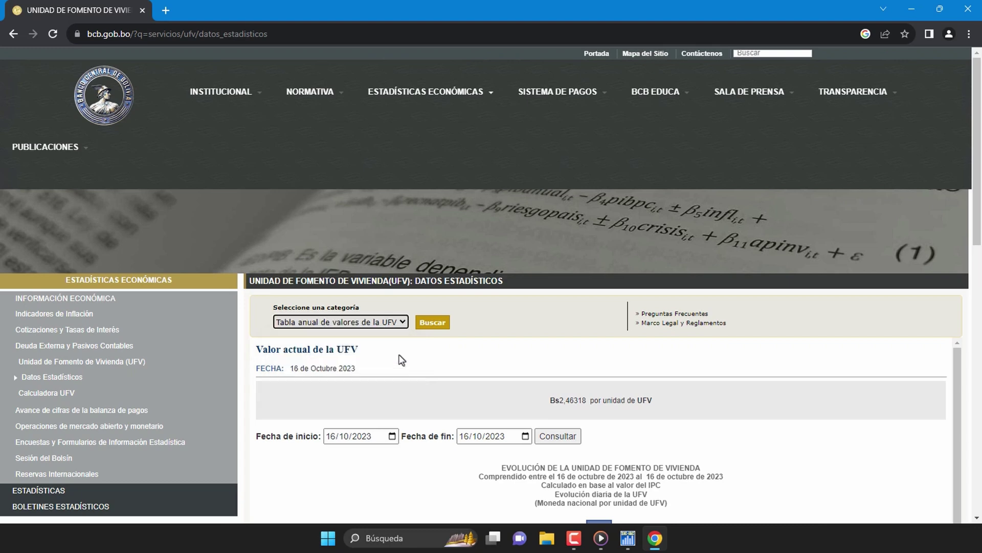
click(446, 329)
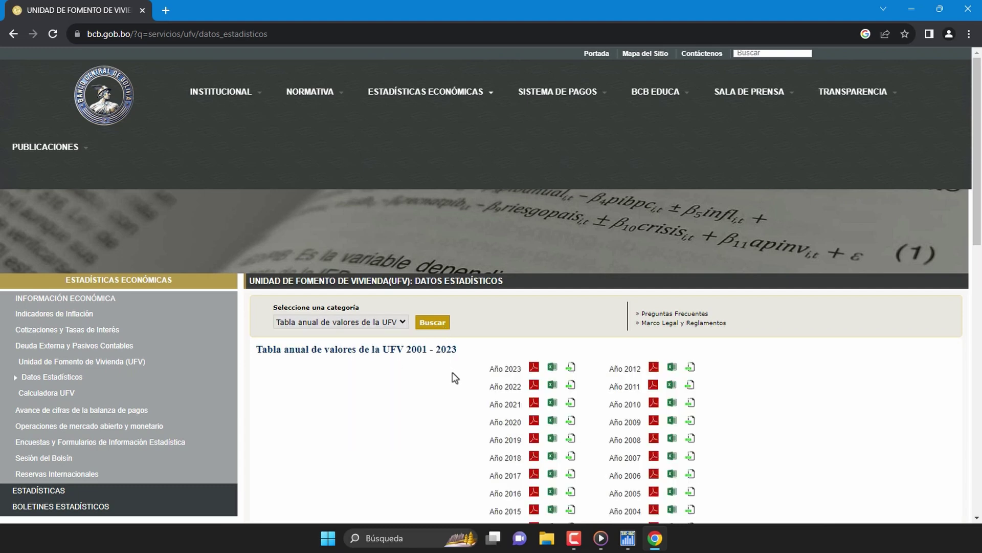
Step: Download the Año 2023 UFV table as the Excel file cotizacion.xls
scroll(462, 400, down, 2)
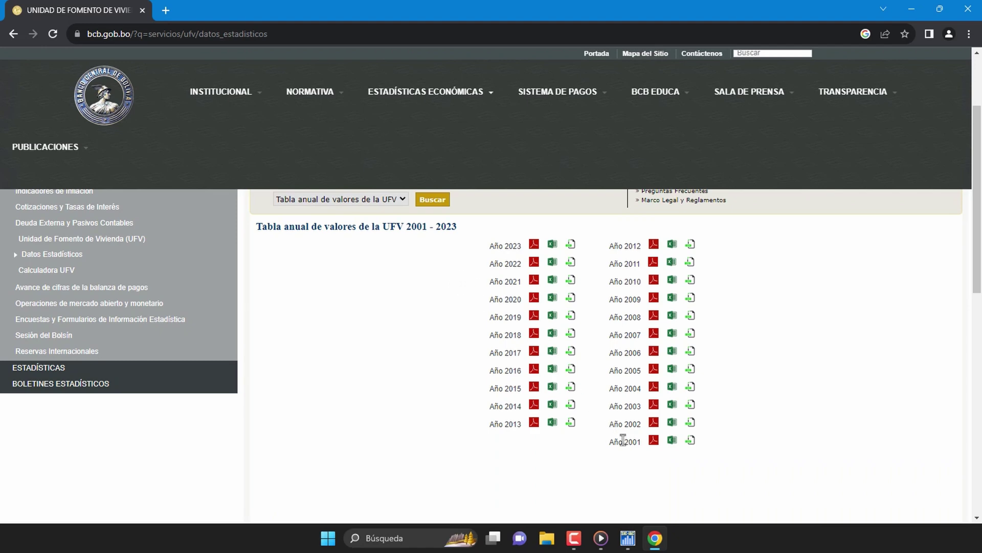
double_click(505, 247)
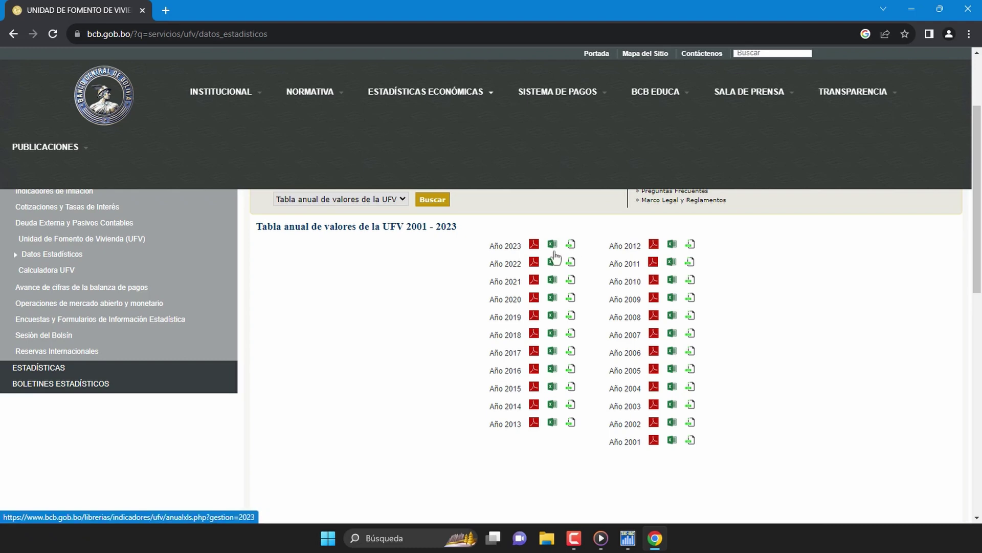
click(553, 246)
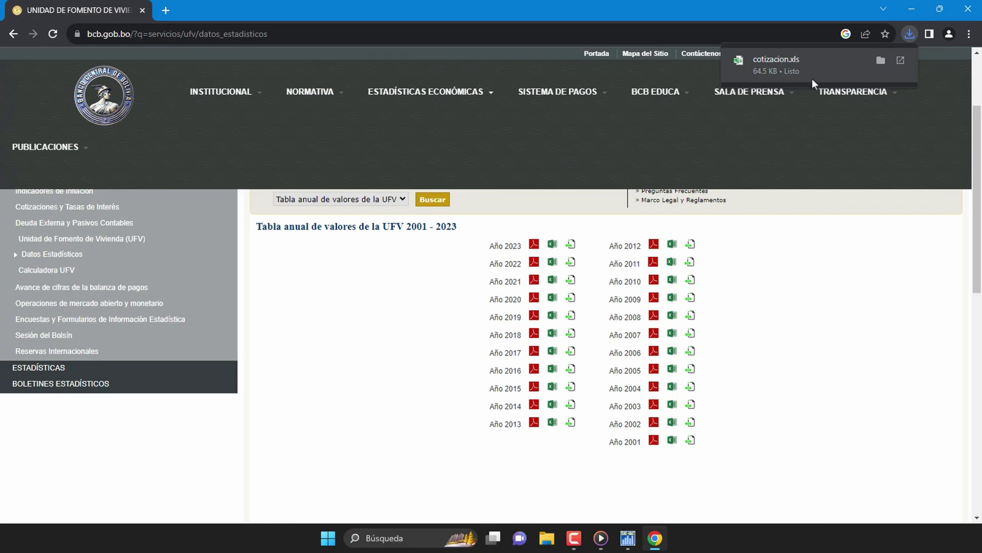
click(881, 61)
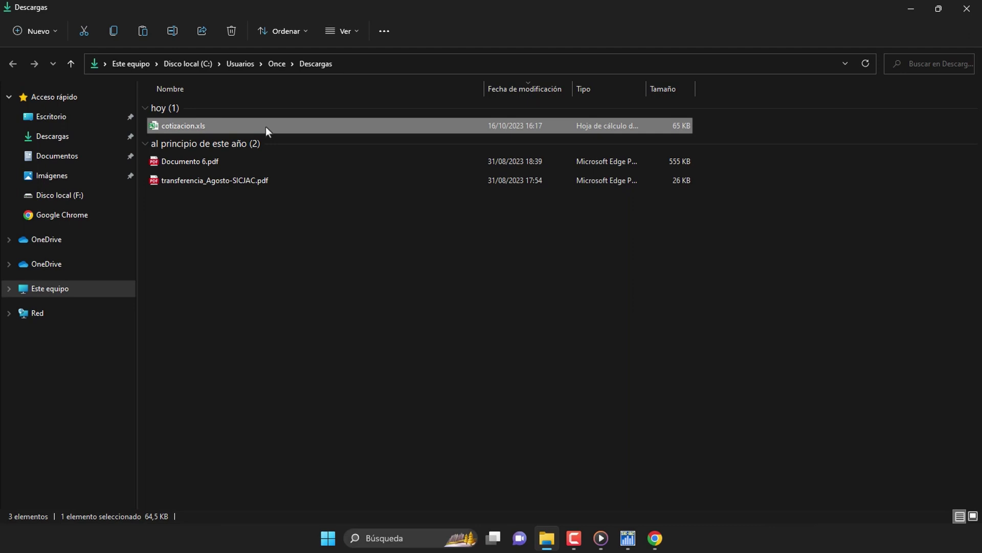
Step: Open cotizacion.xls from Descargas in Excel to view the AÑO 2023 daily UFV values
double_click(265, 127)
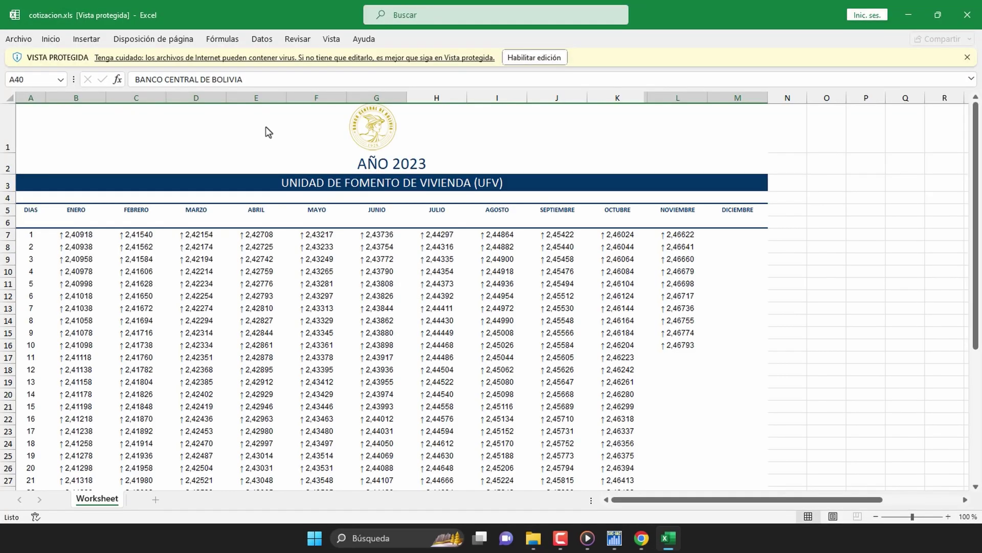
scroll(265, 127, down, 4)
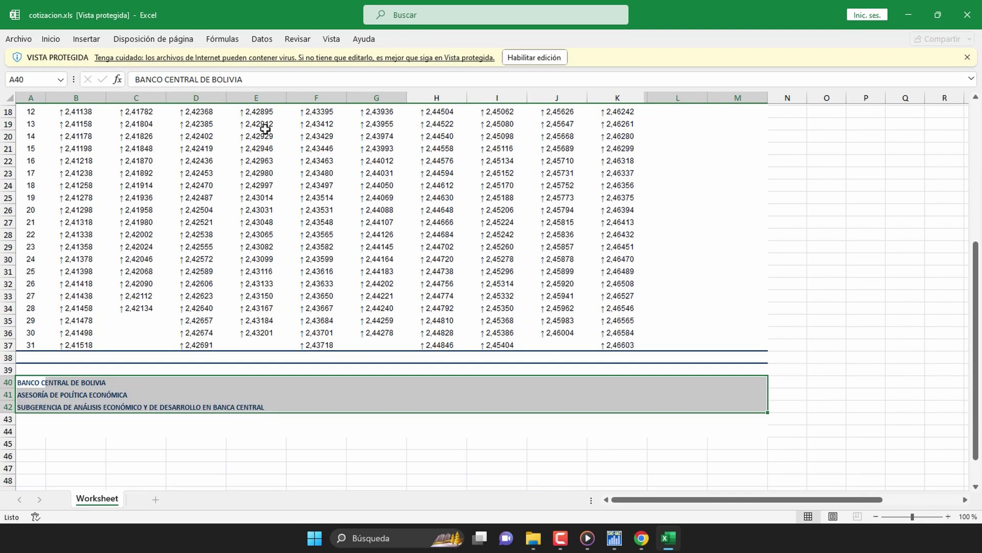
scroll(265, 130, up, 4)
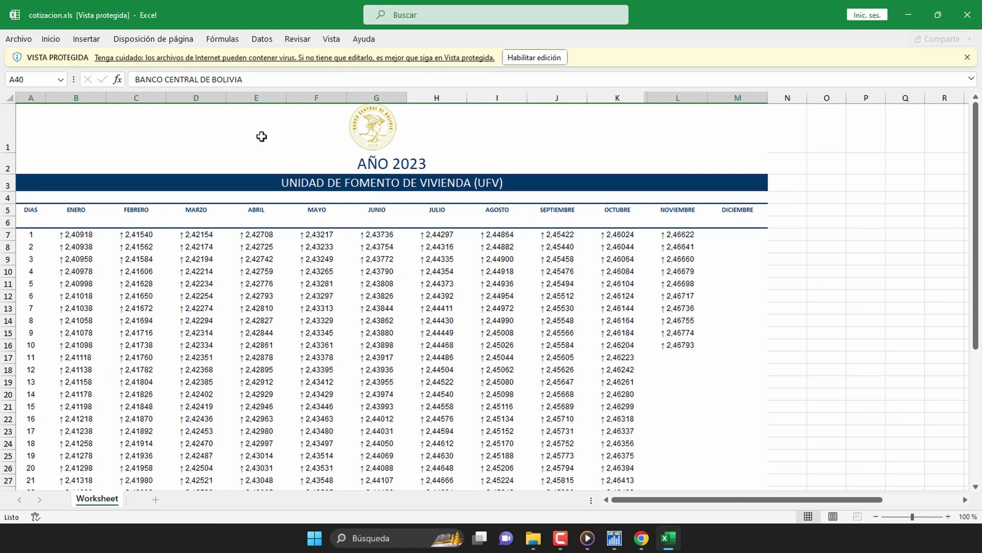
Step: Copy the daily UFV values in range A7:M37 of cotizacion.xls
click(33, 237)
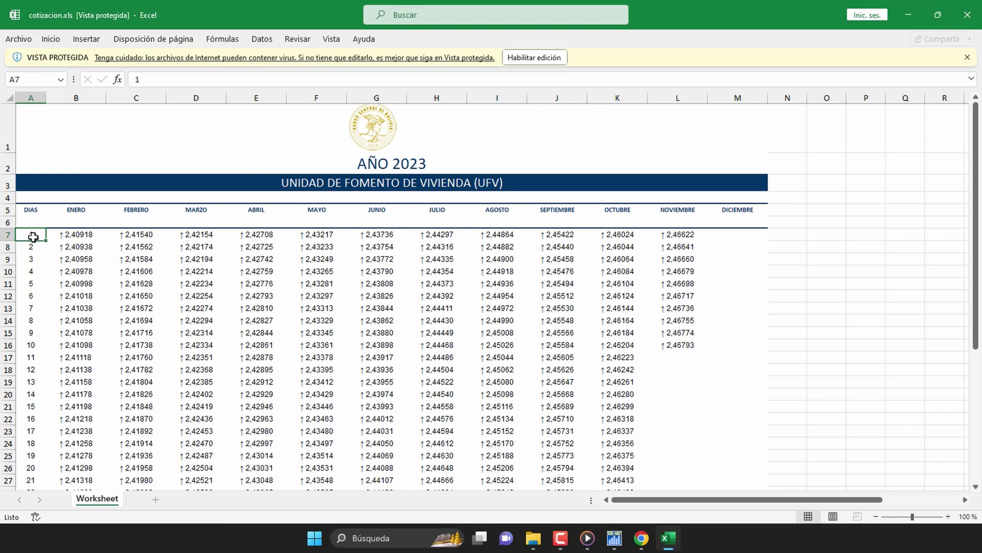
drag(33, 237, 720, 461)
right_click(382, 276)
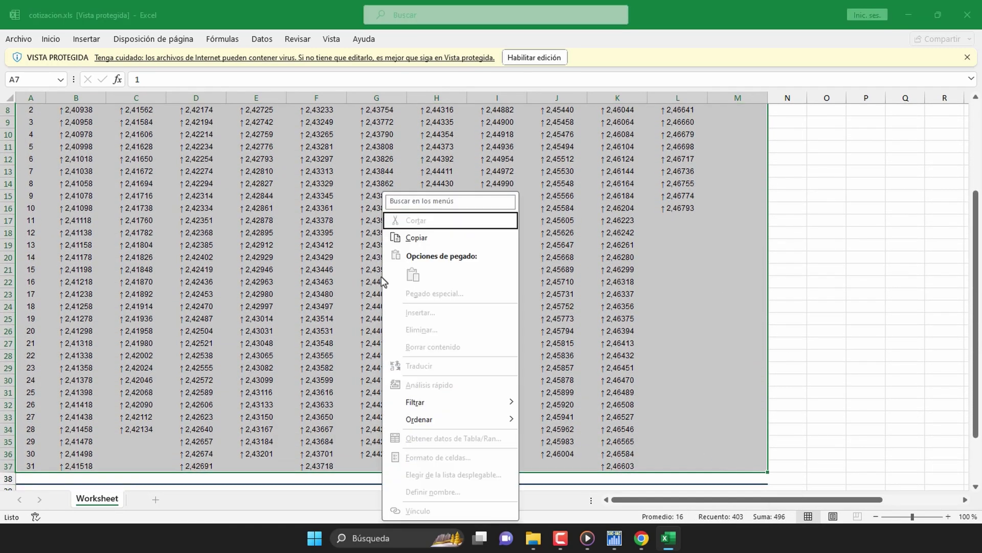
click(413, 239)
scroll(253, 140, up, 3)
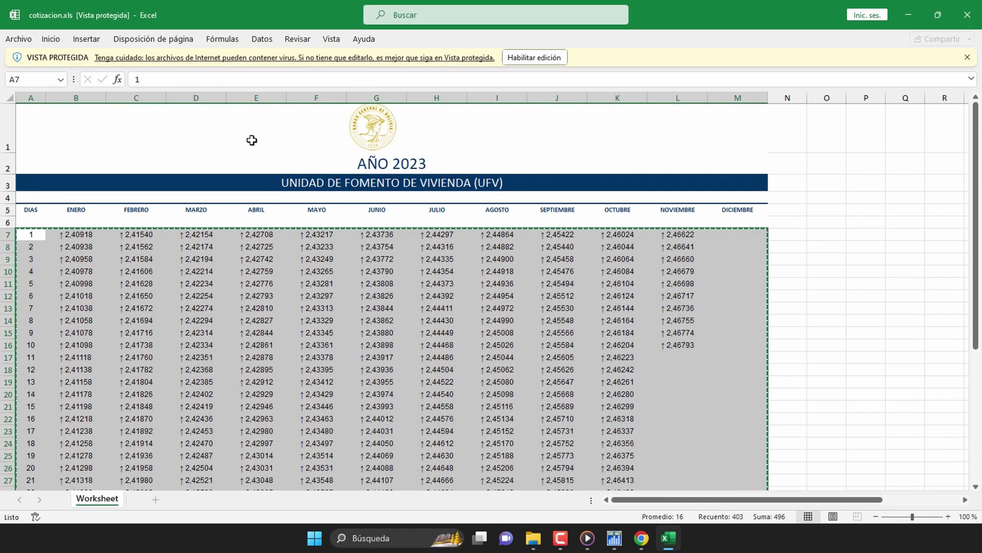
Step: Create a new blank workbook and paste the copied UFV values at cell A1
click(17, 41)
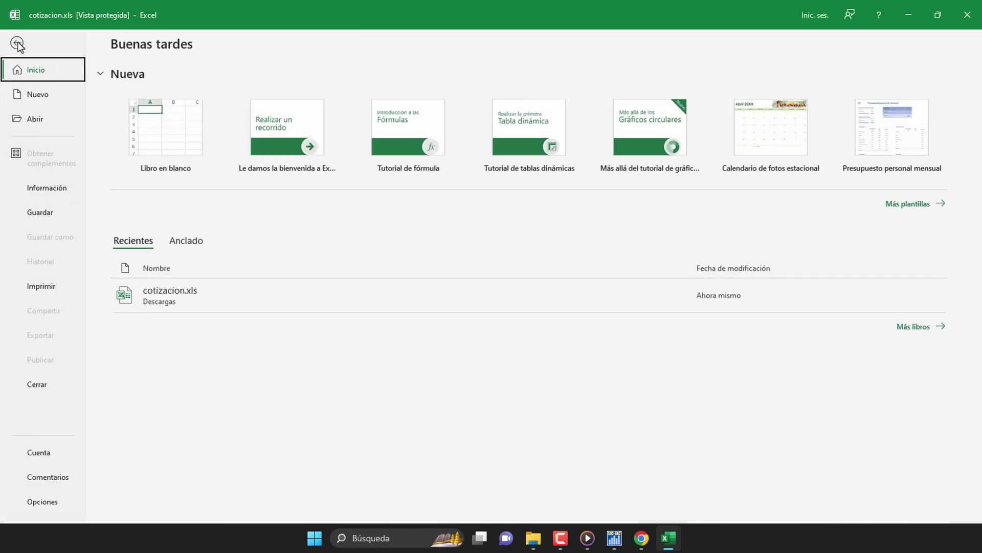
click(50, 101)
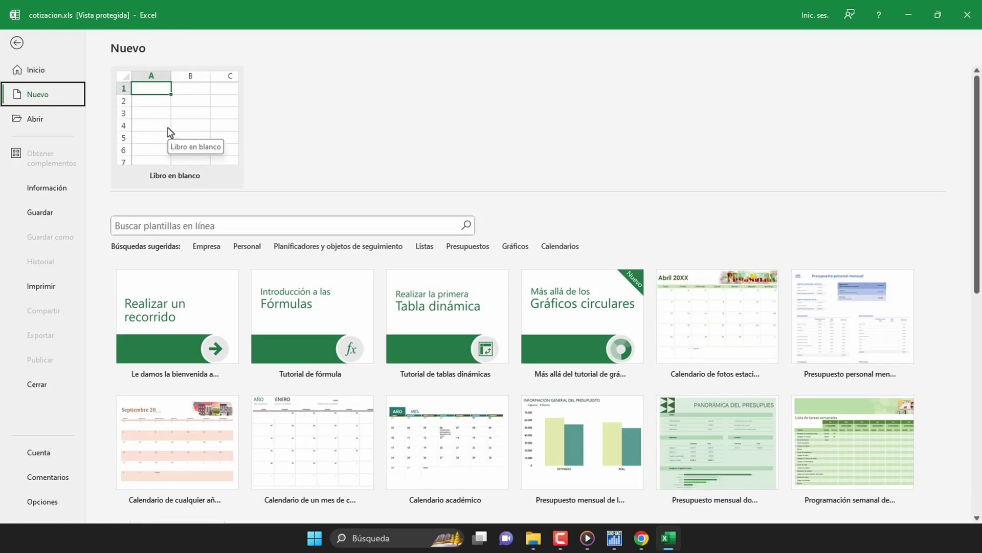
click(168, 128)
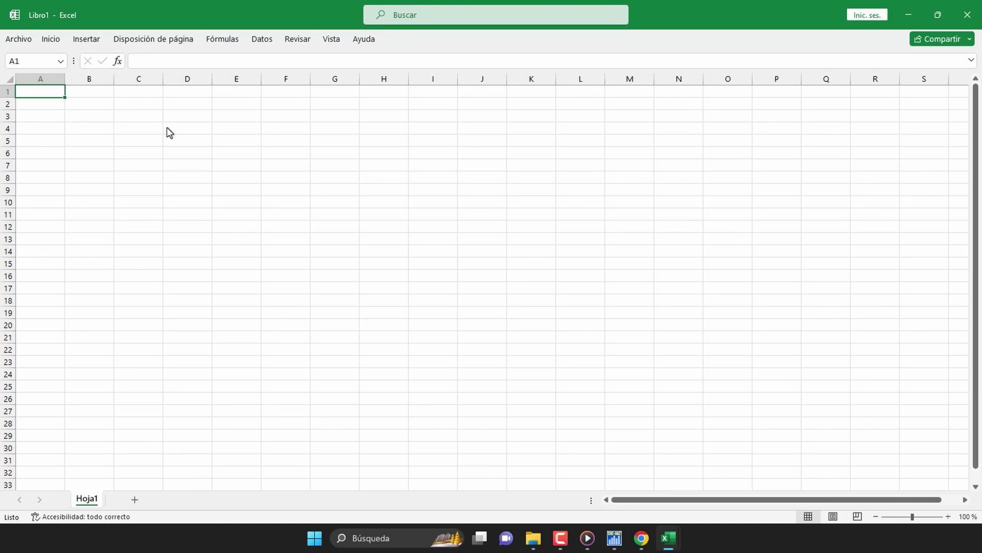
right_click(56, 95)
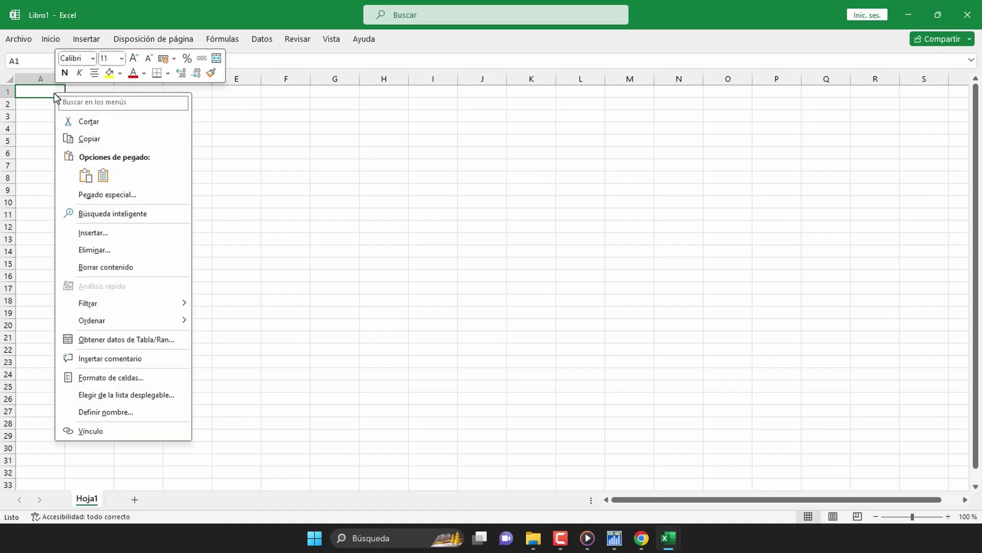
click(92, 195)
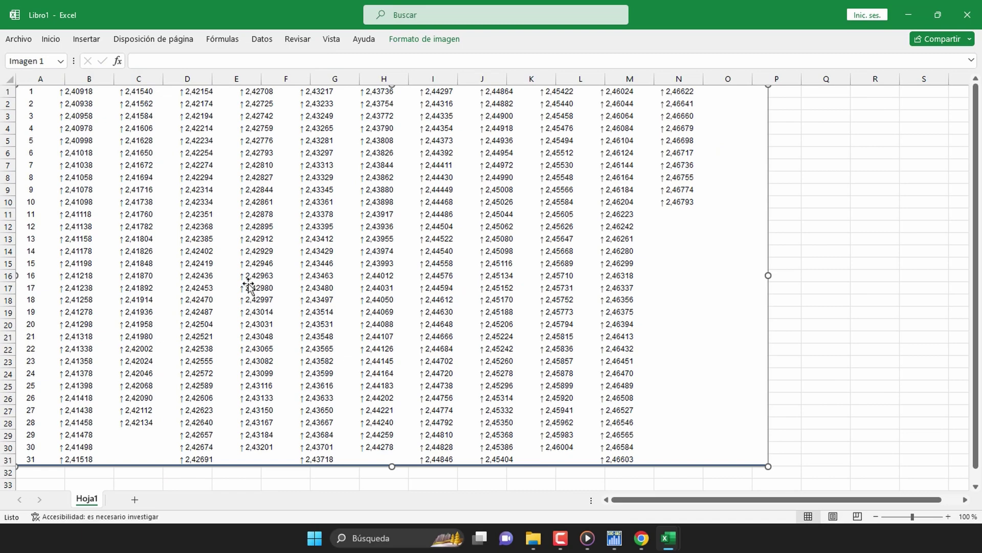
click(19, 40)
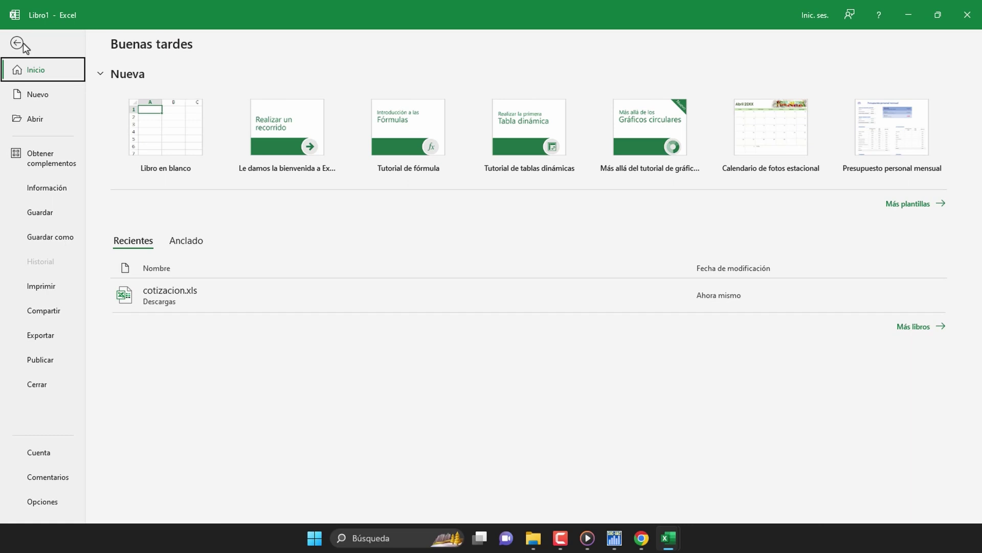
Step: Save the pasted workbook to F:\ARCHIVOS as Libro1.csv with type CSV (delimitado por comas)
click(54, 242)
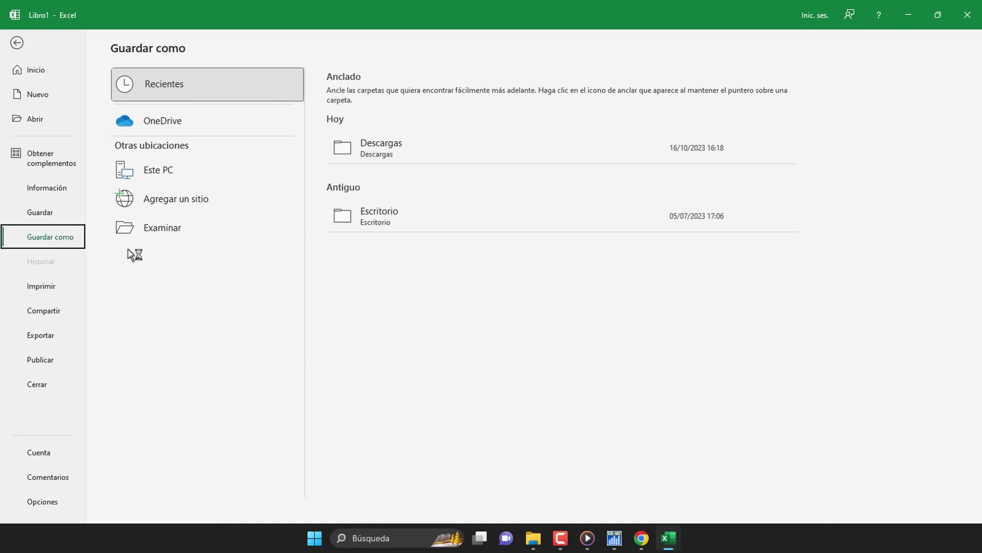
click(179, 232)
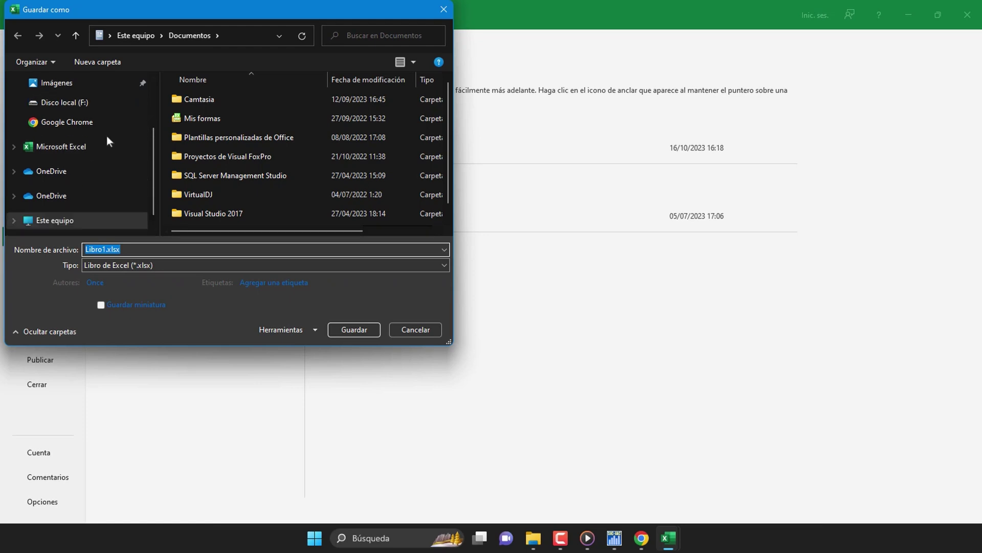
click(79, 220)
scroll(238, 173, down, 5)
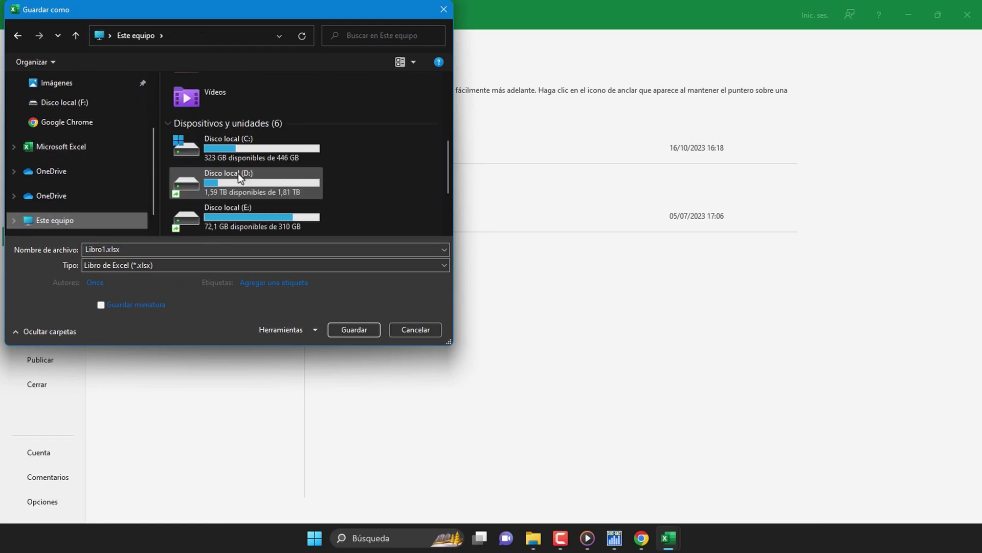
scroll(254, 209, down, 1)
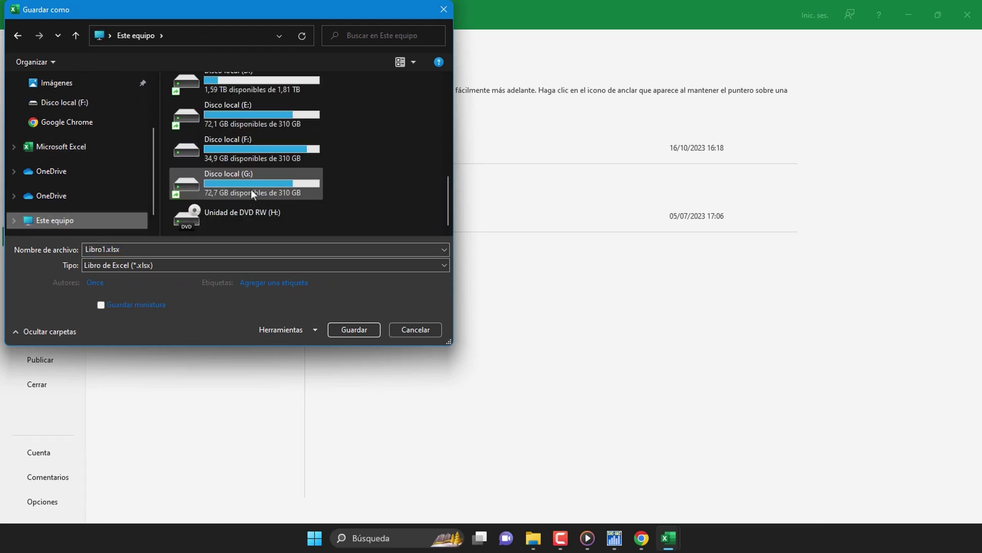
double_click(259, 147)
double_click(211, 98)
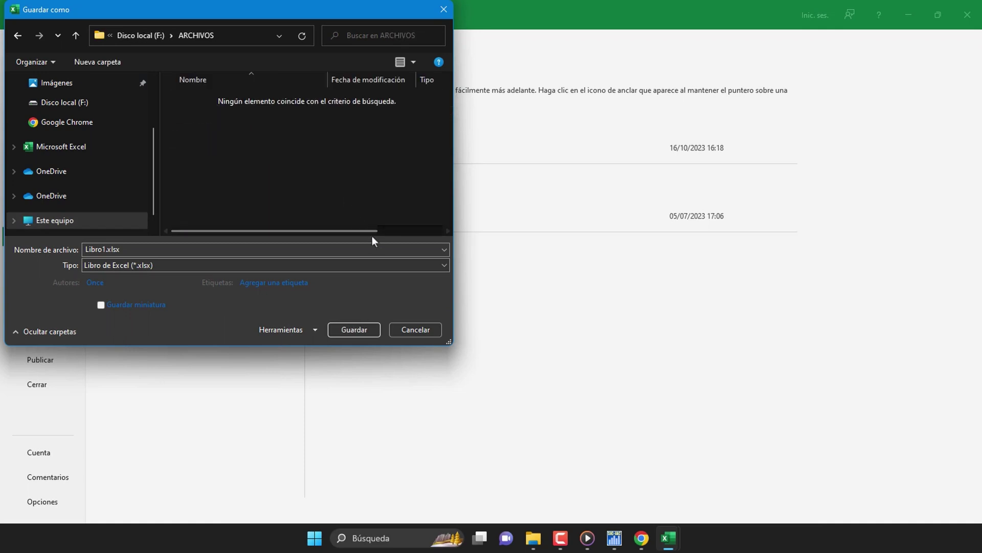
click(379, 264)
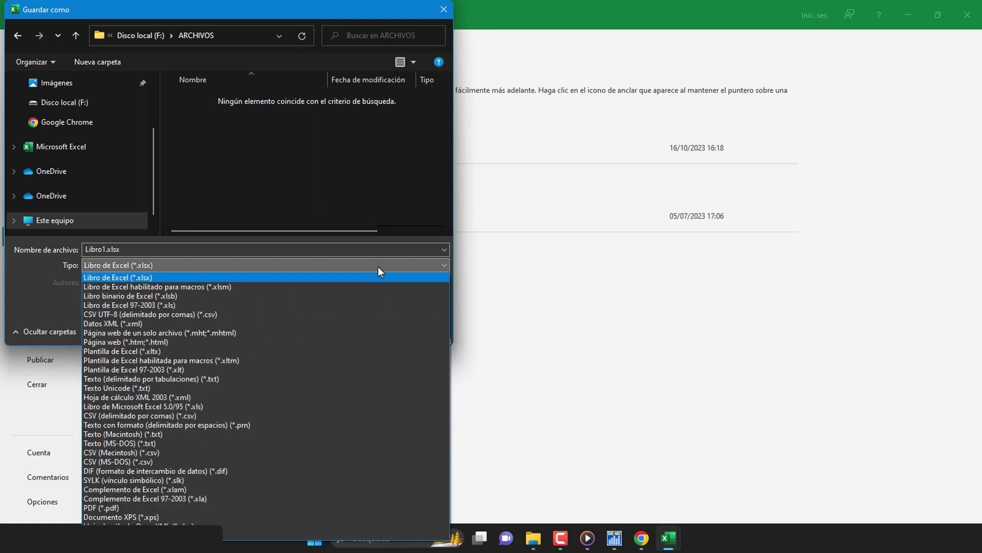
click(308, 415)
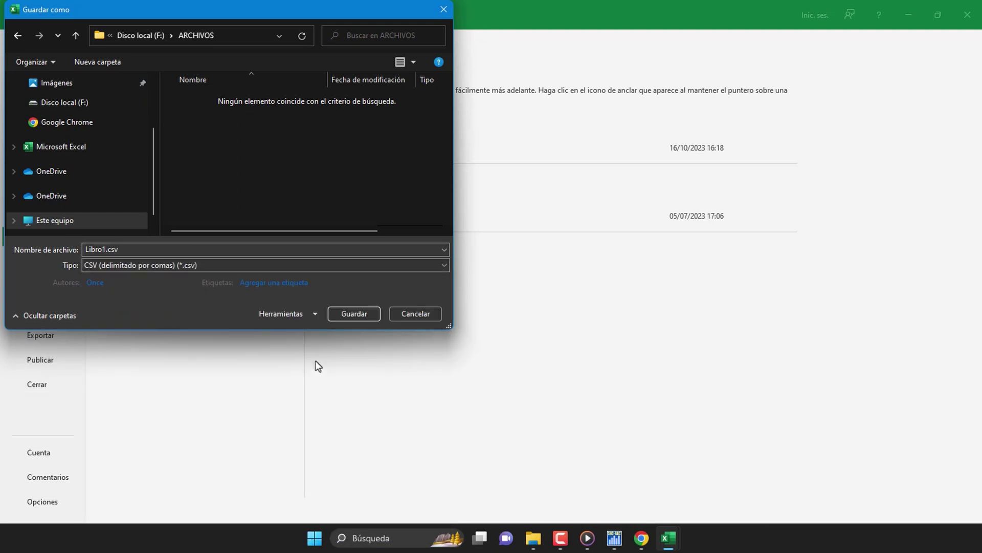
click(353, 314)
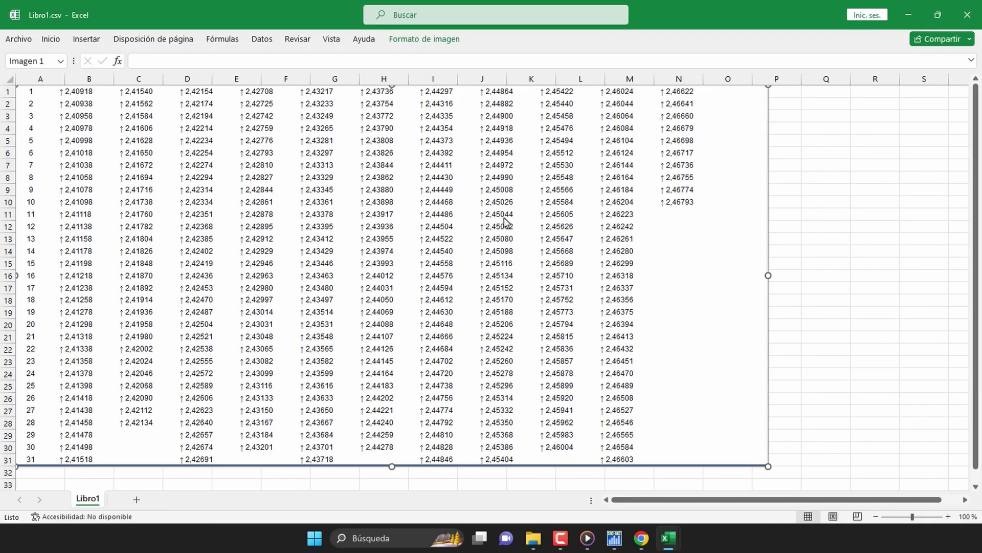
Step: Close Libro1.csv, cotizacion.xls, the Descargas folder and Chrome, then select Este equipo
click(967, 15)
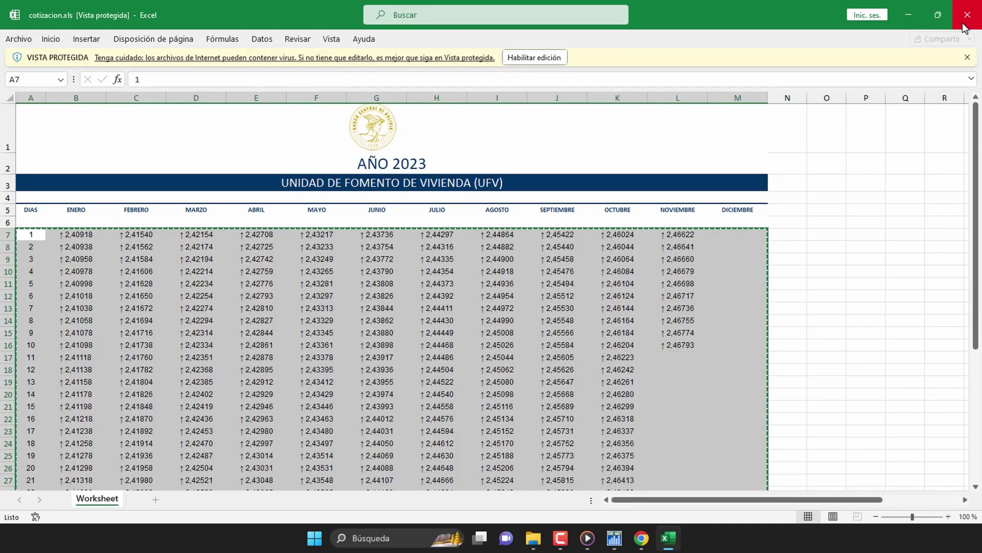
click(965, 21)
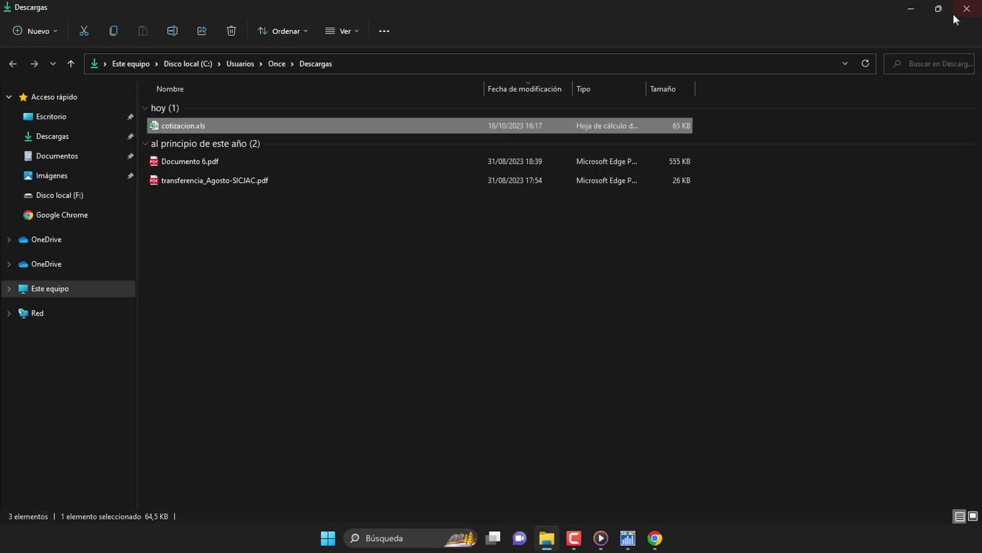
click(956, 13)
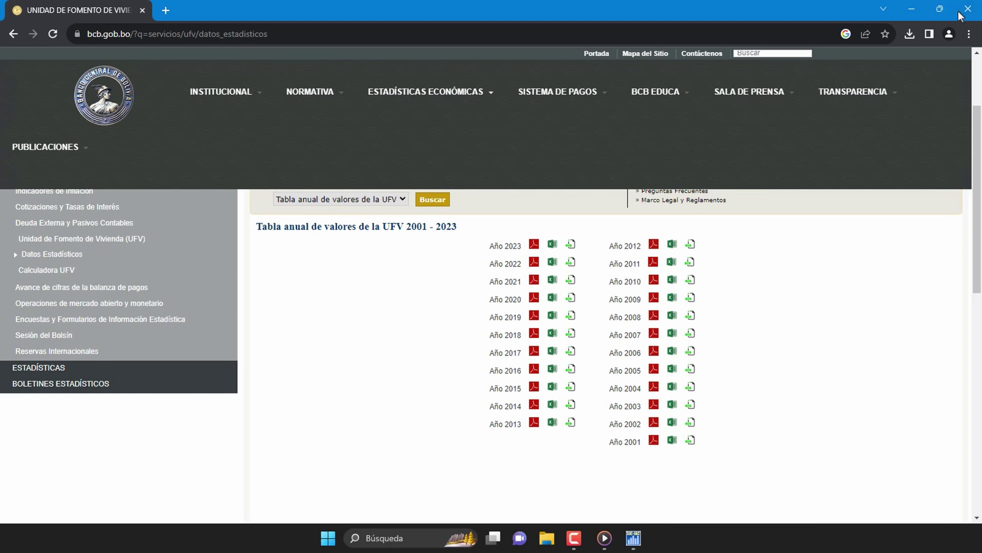
click(968, 7)
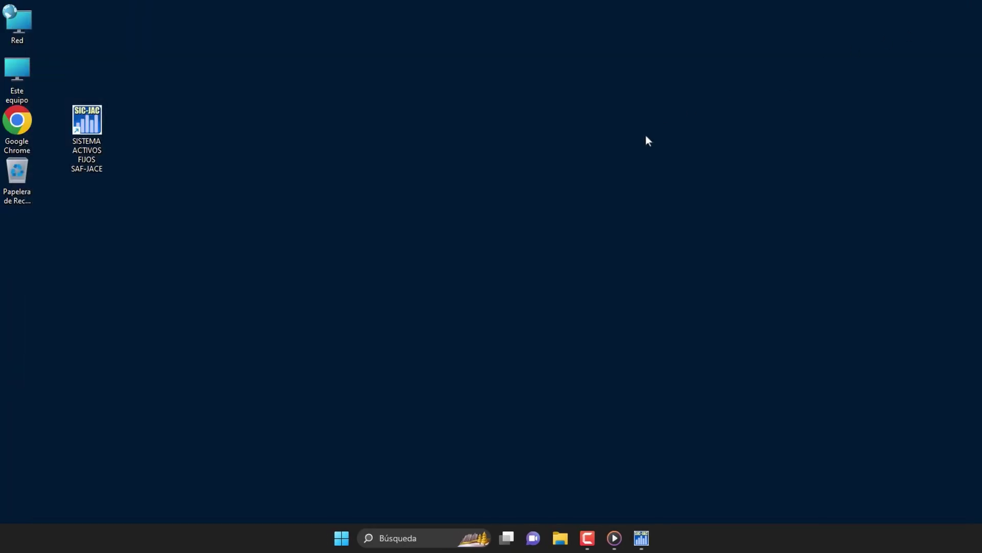
click(25, 72)
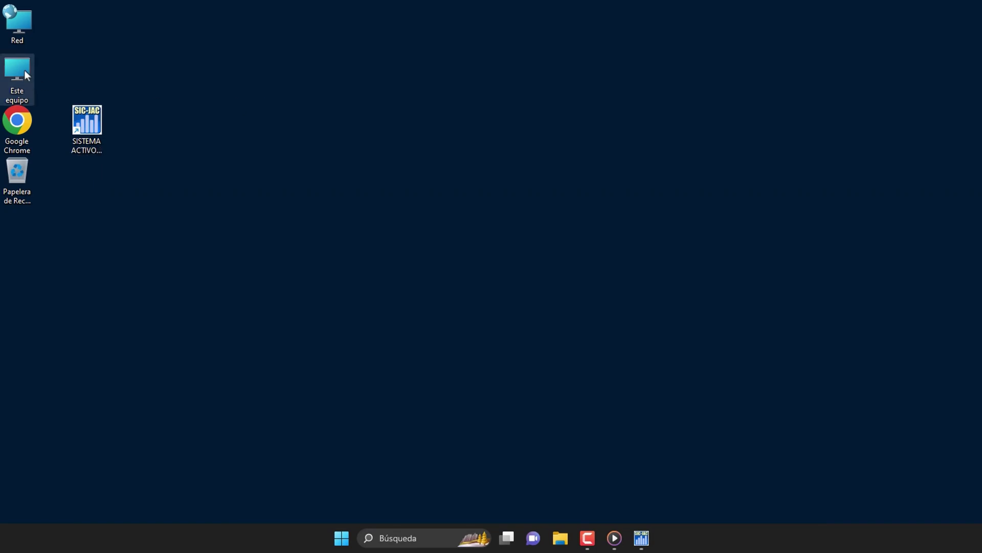
Step: Browse to Disco local (F:) > ARCHIVOS and open Libro1.csv with Bloc de notas
double_click(23, 70)
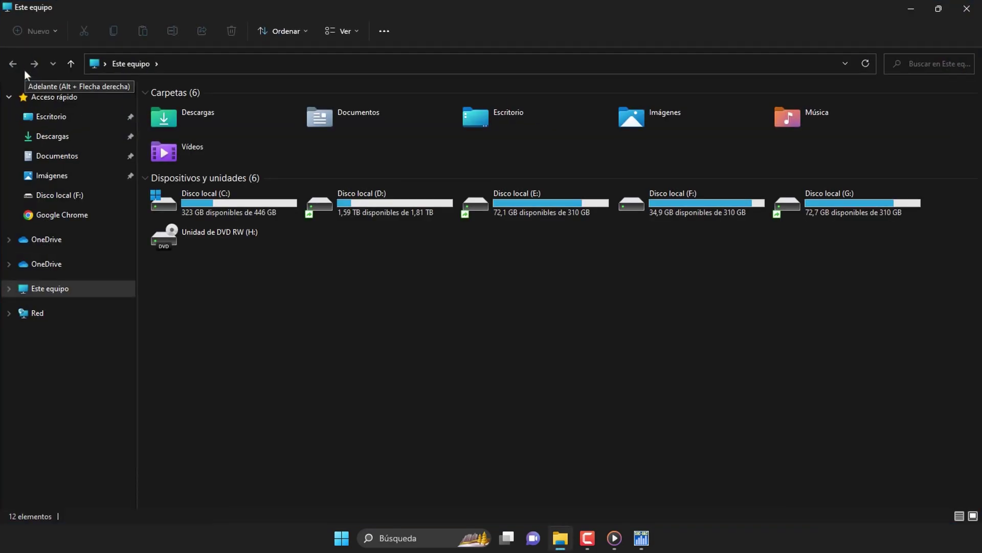
double_click(692, 213)
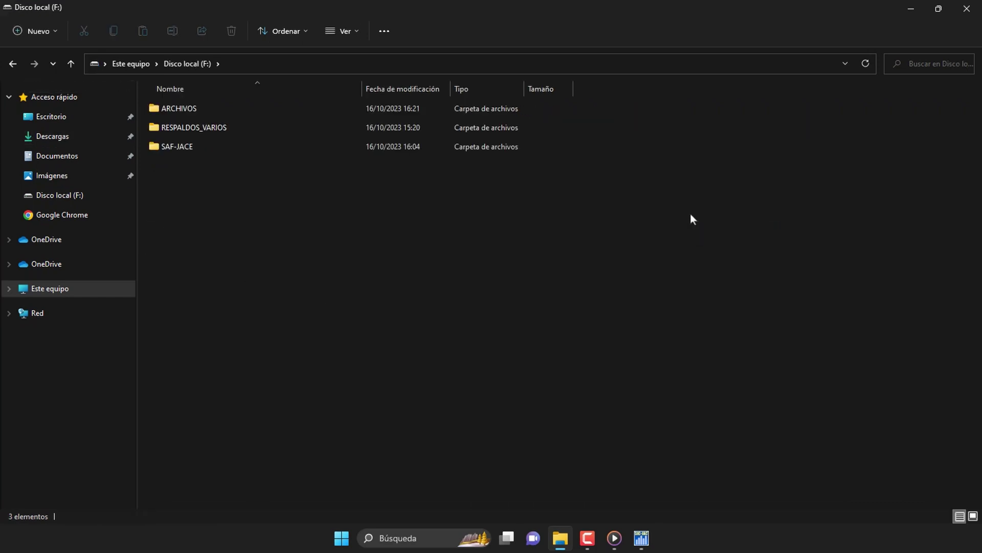
double_click(207, 108)
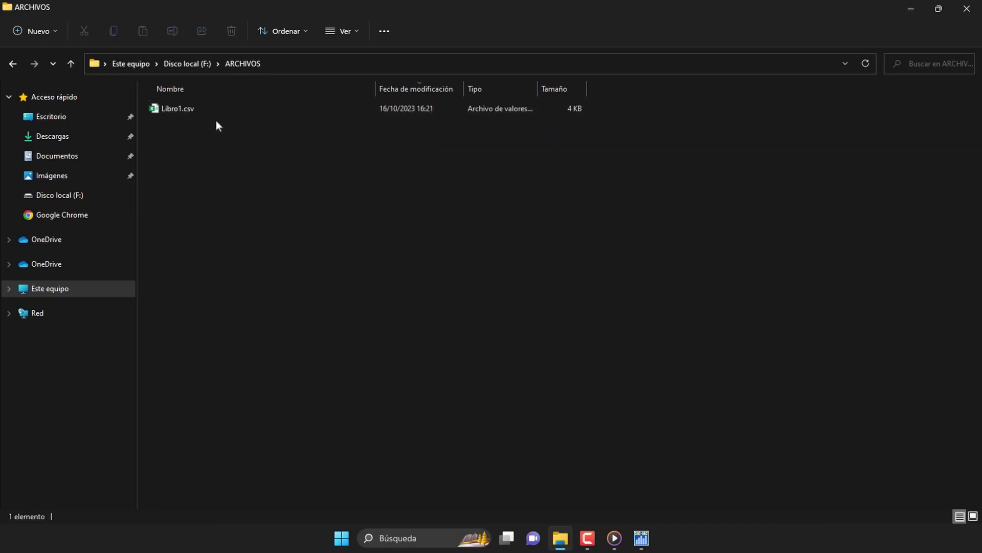
click(217, 111)
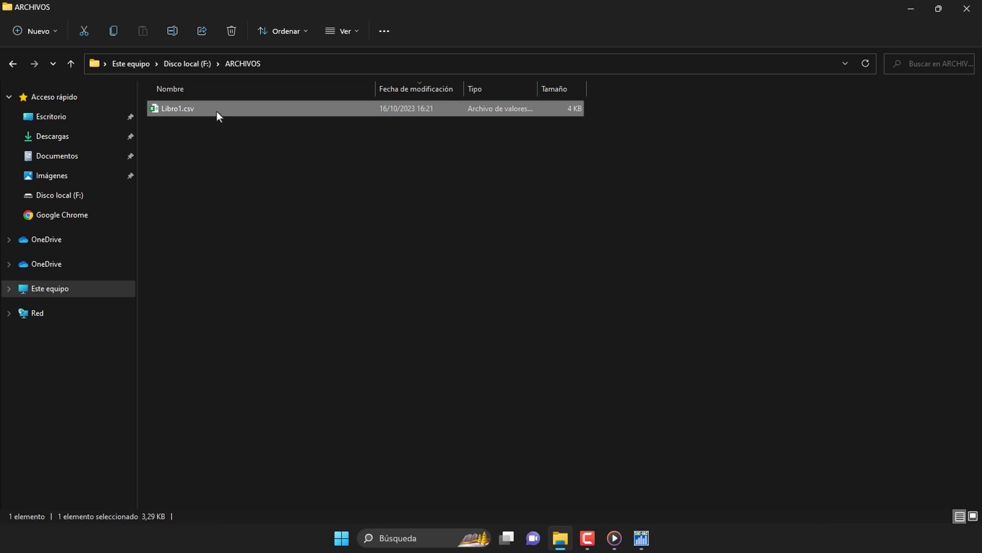
right_click(217, 111)
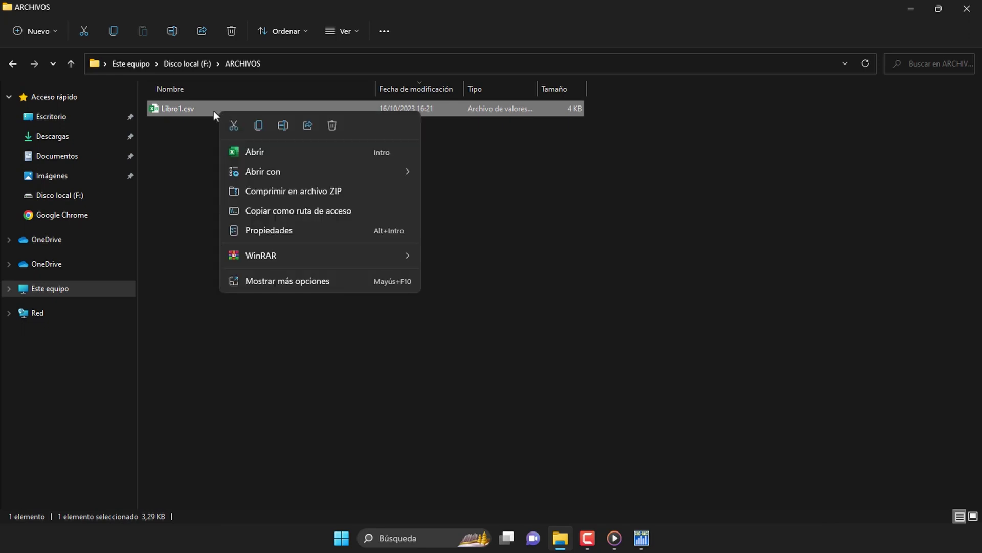
right_click(207, 110)
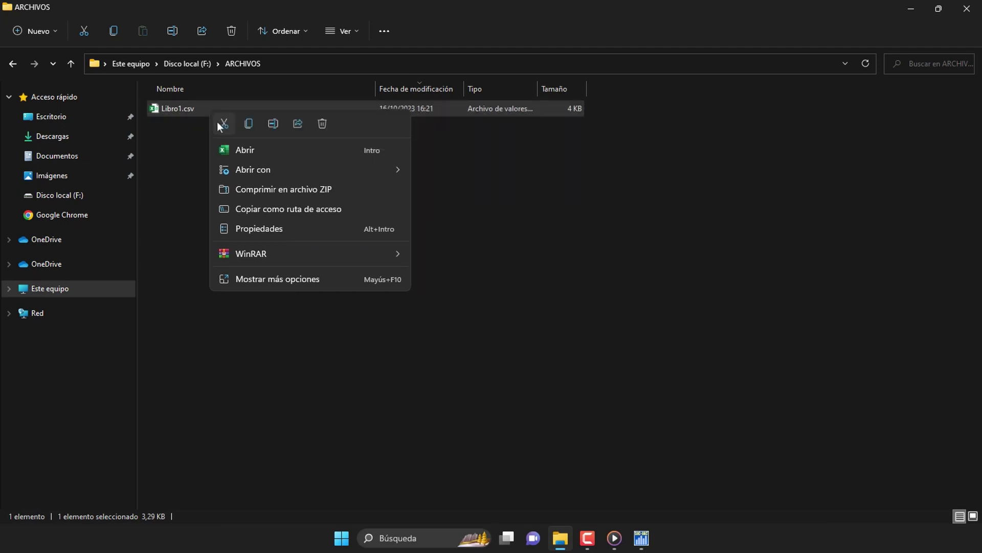
mouse_move(262, 169)
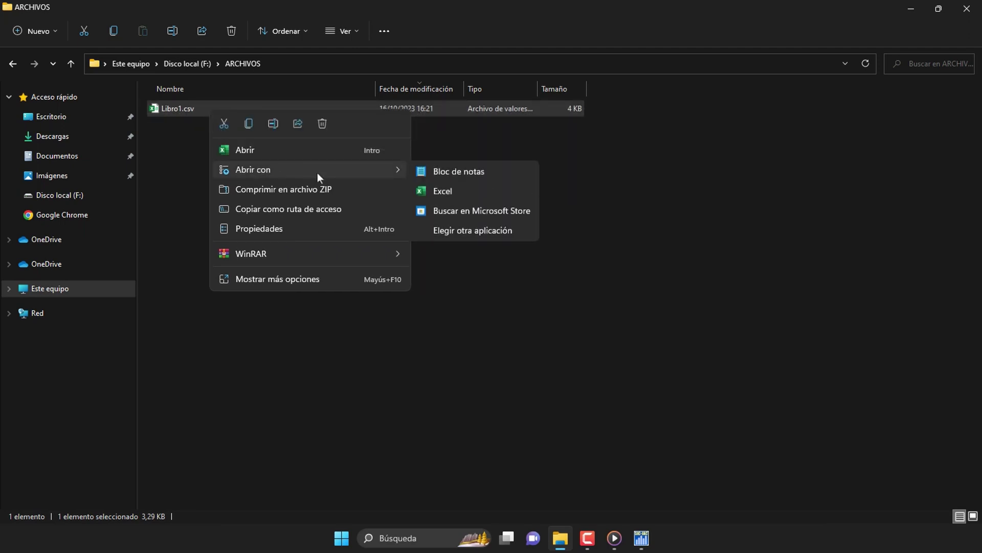
click(480, 173)
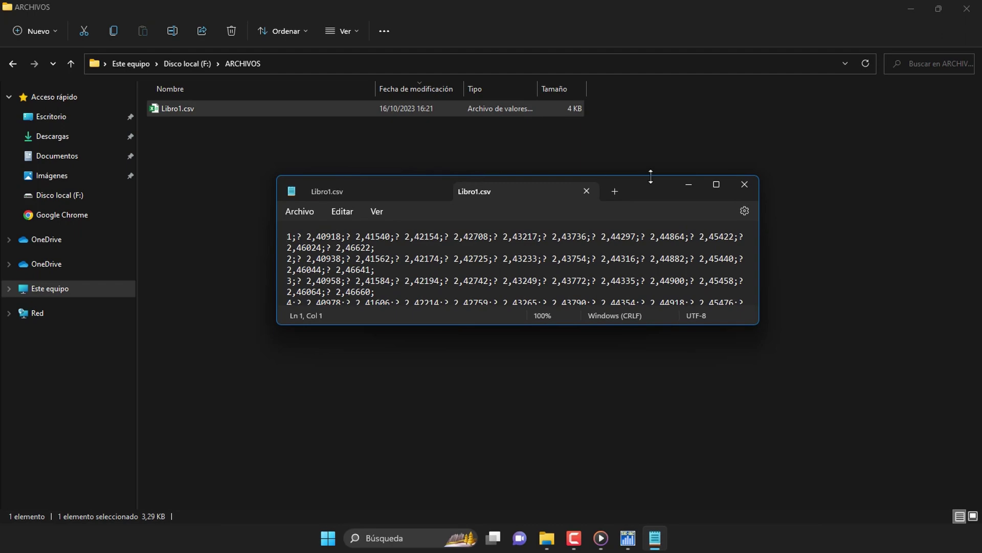
Step: Maximize Notepad and replace every semicolon separator with a vertical bar '|'
click(717, 184)
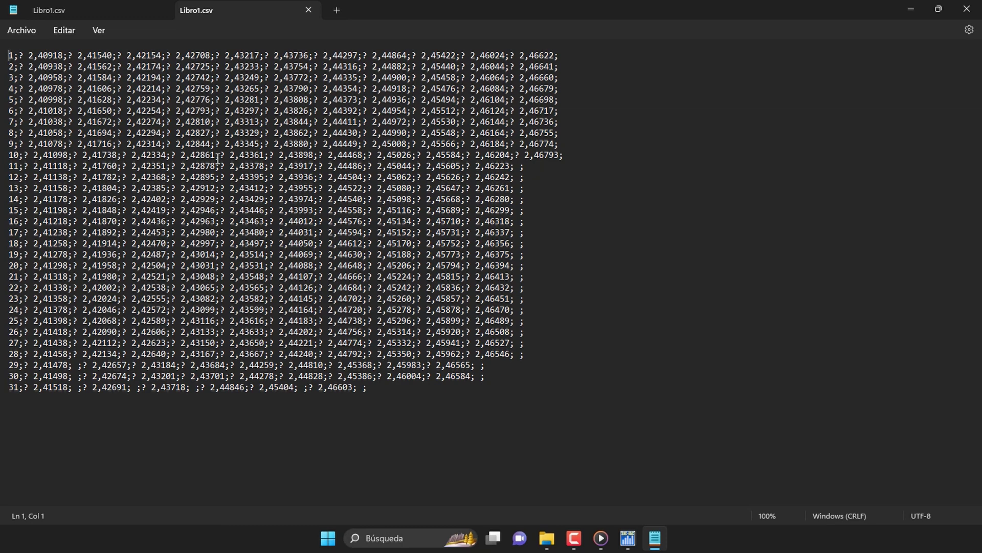
click(66, 33)
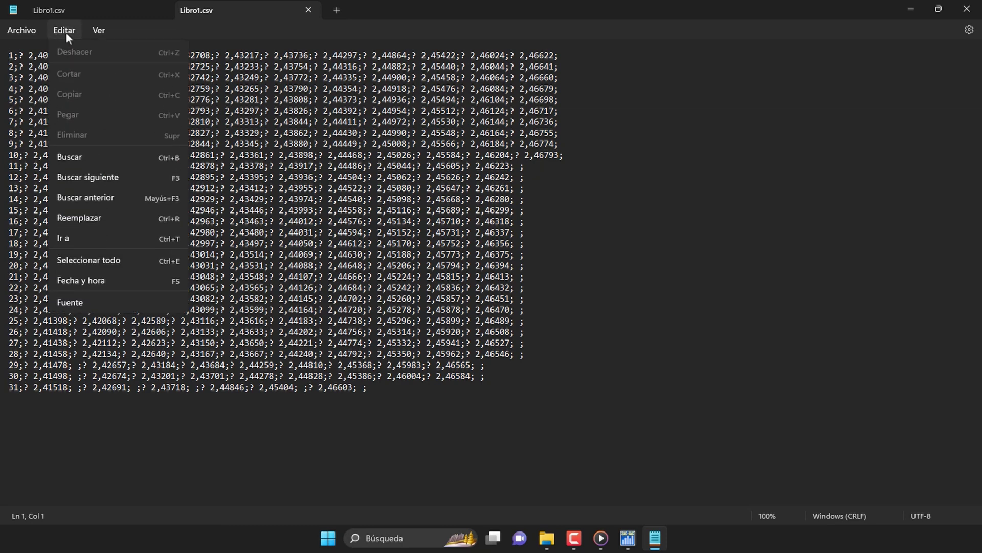
click(112, 220)
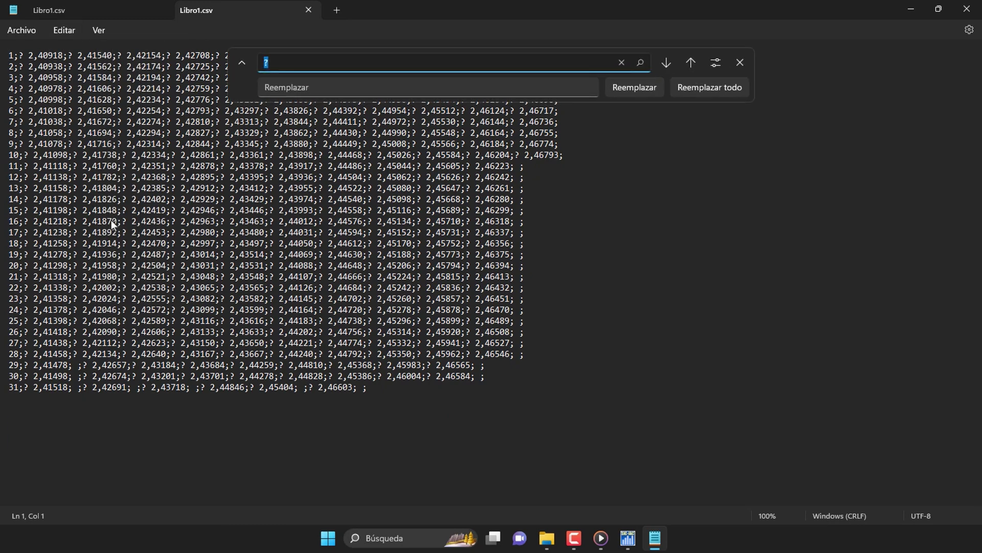
click(288, 68)
key(Tab)
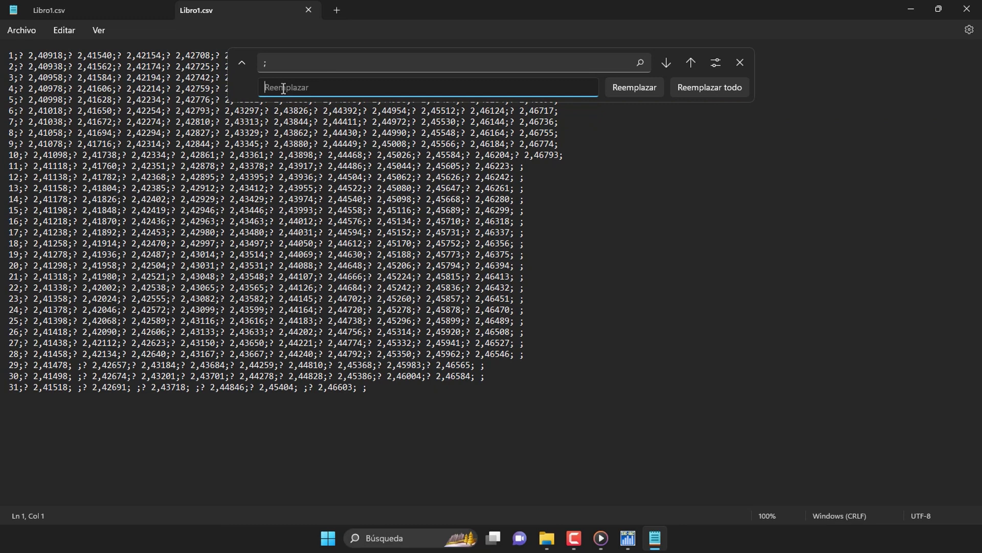
text(|)
click(697, 89)
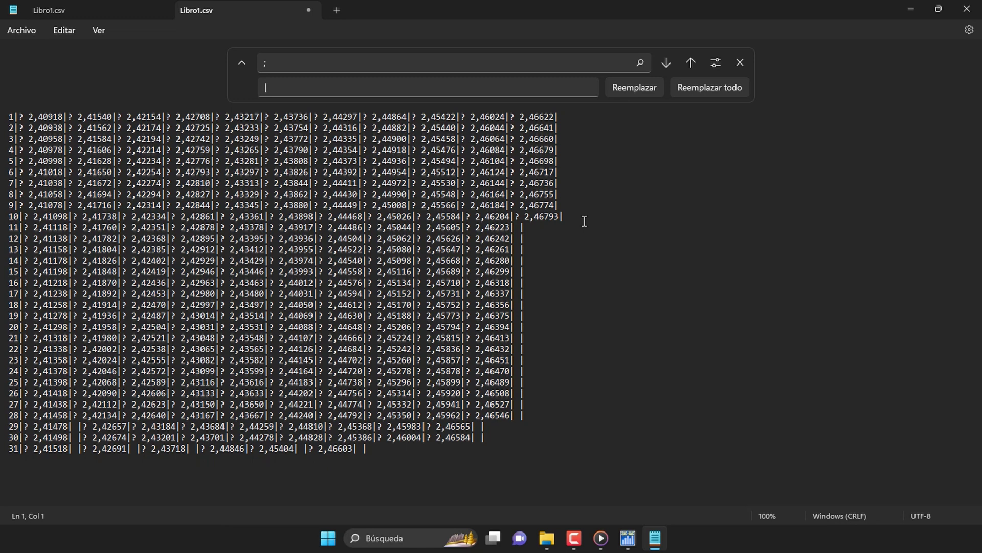
Step: Replace every decimal comma ',' with a period '.'
click(283, 65)
text(,)
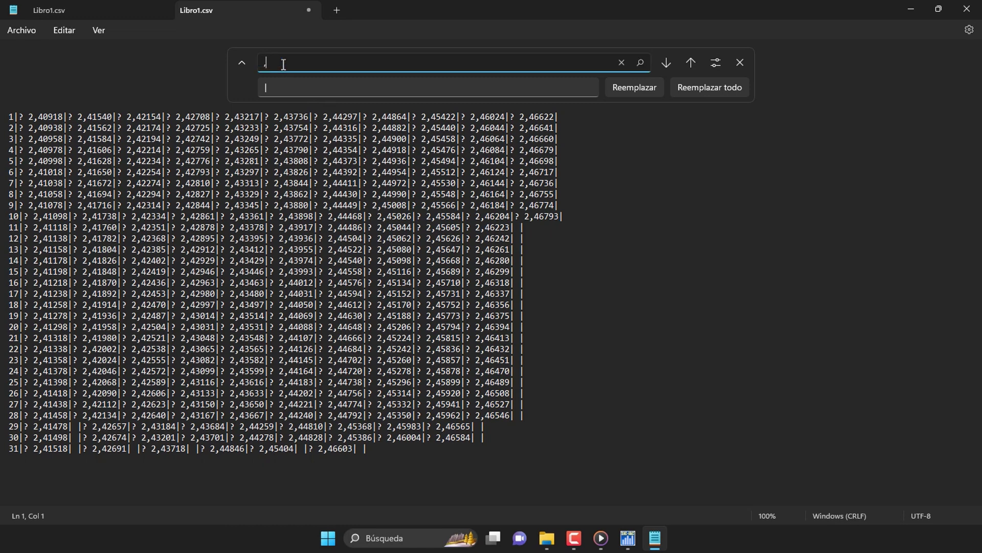
click(275, 86)
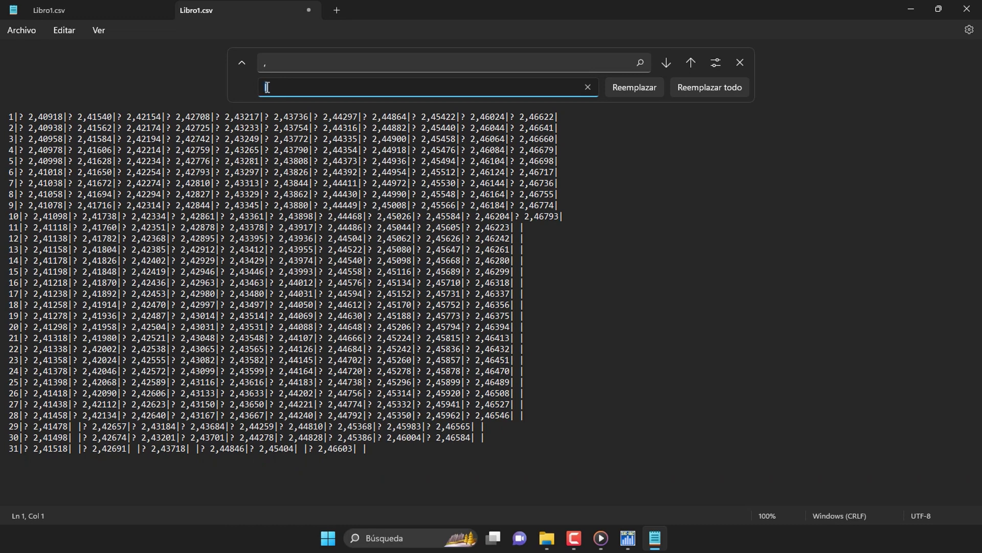
text(.)
key(Tab)
key(Tab)
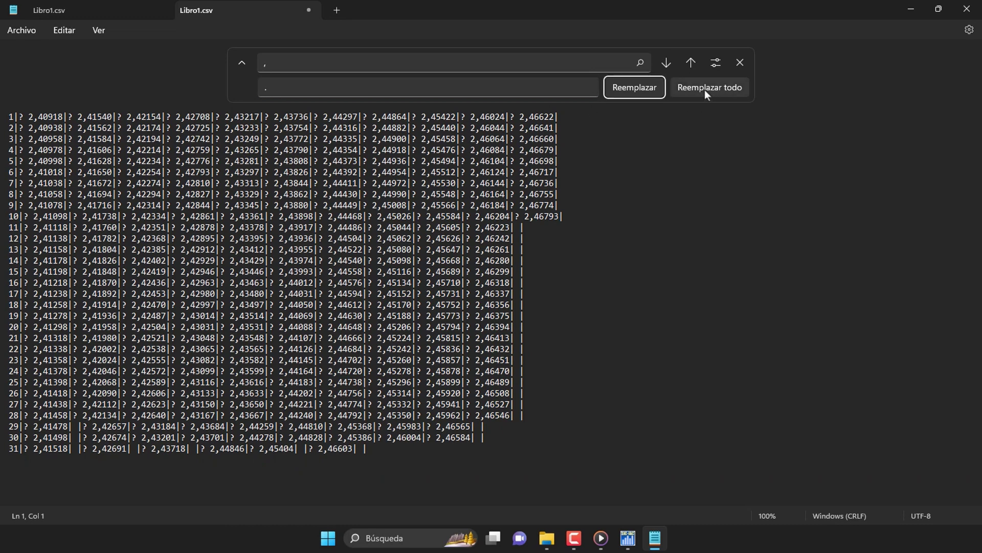
click(714, 90)
Step: Delete every '?' character by replacing it with nothing, then close the replace panel
drag(305, 64, 222, 59)
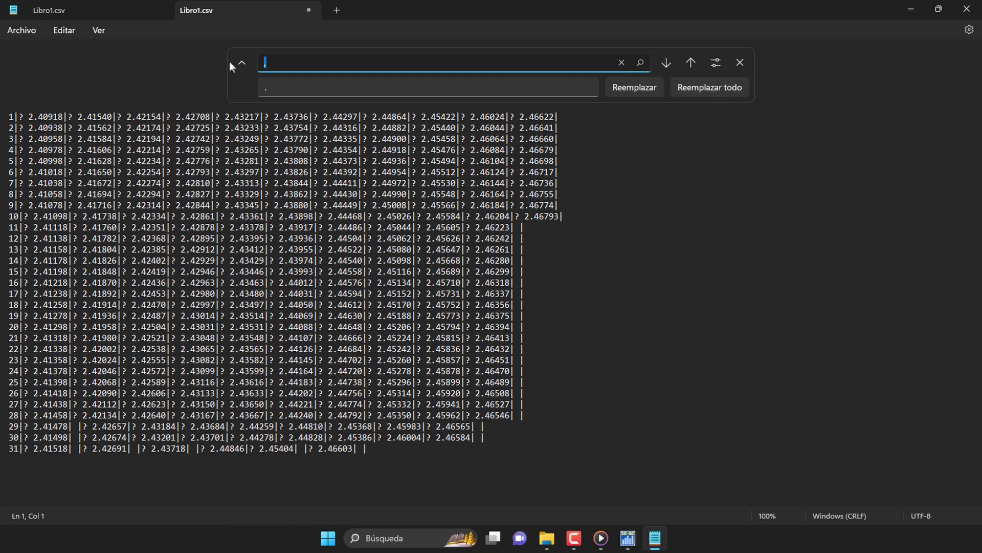
text(?)
key(Tab)
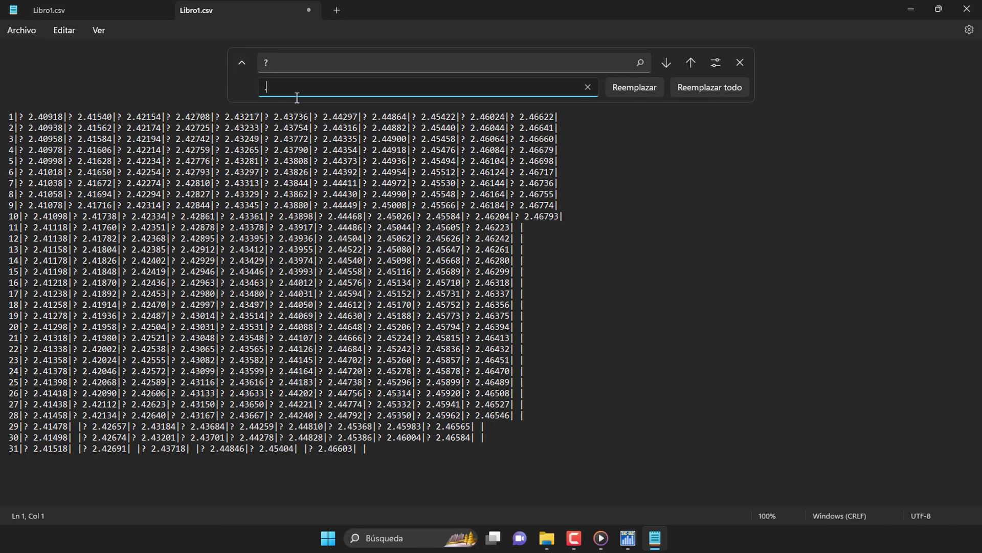
key(BackSpace)
click(713, 89)
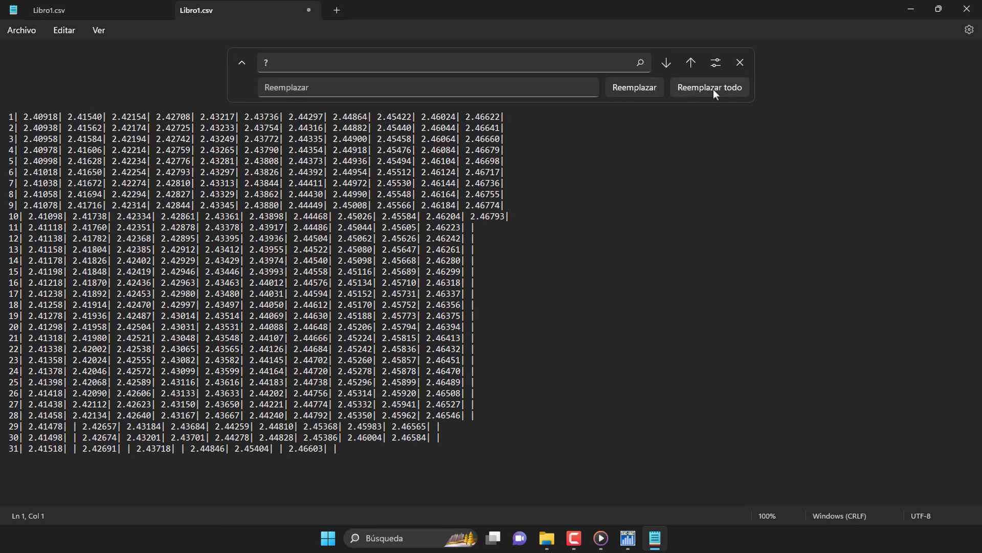
click(740, 63)
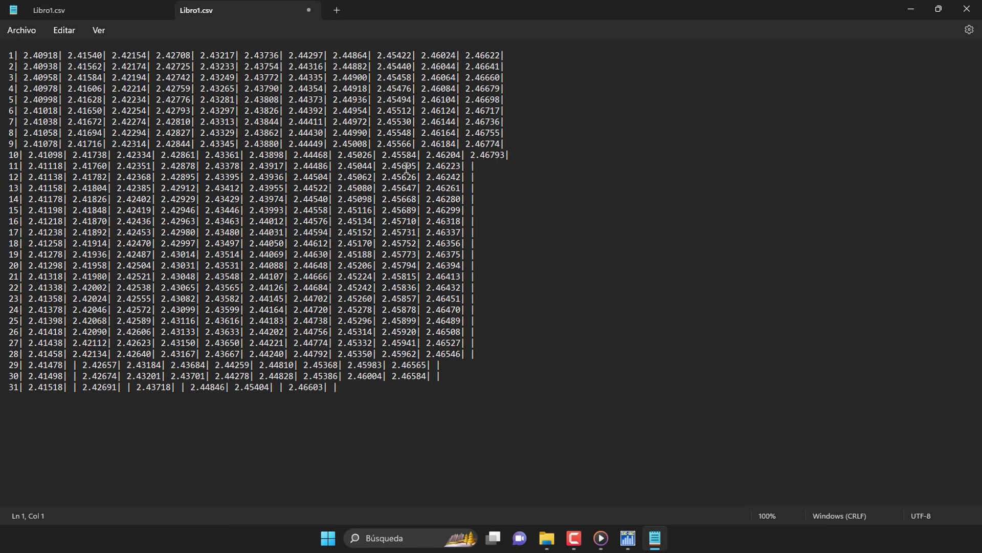
click(27, 34)
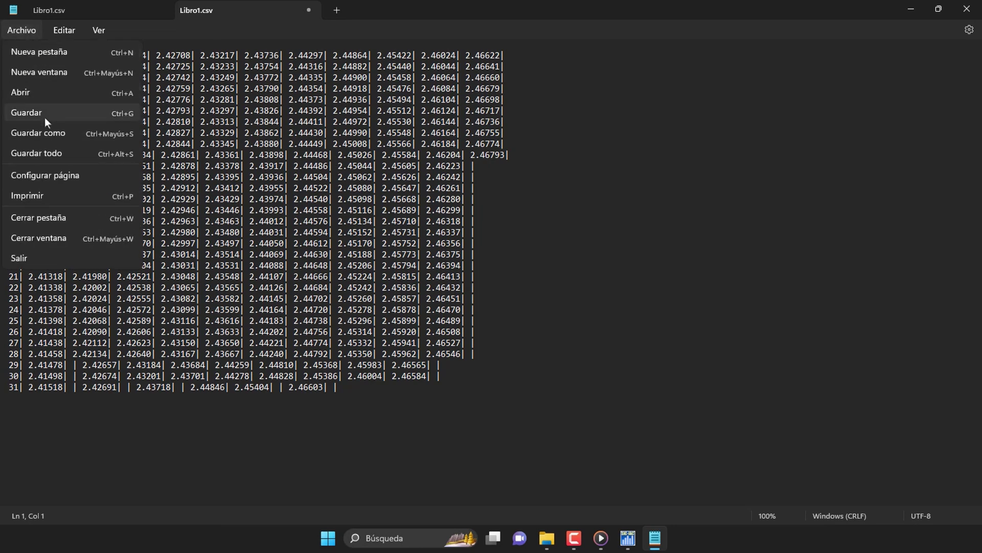
Step: Save the cleaned data as UFV_2023.txt in F:\ARCHIVOS, then close Notepad and File Explorer
click(63, 134)
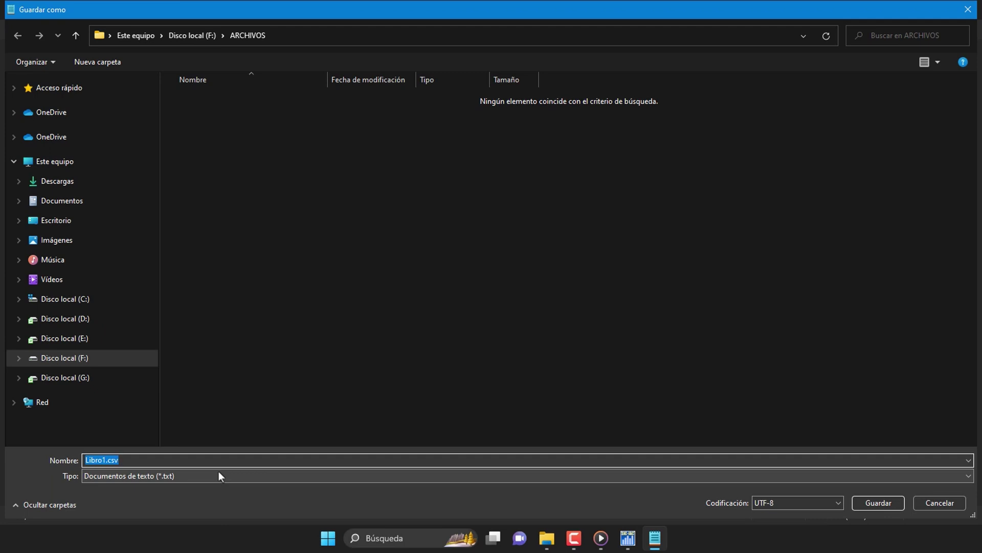
text(UFV_2023)
click(870, 500)
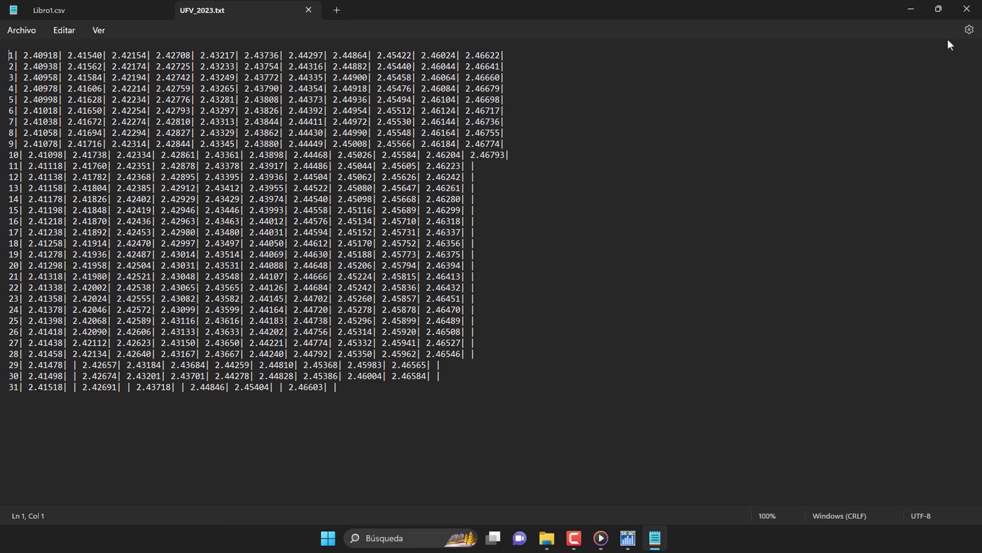
click(968, 11)
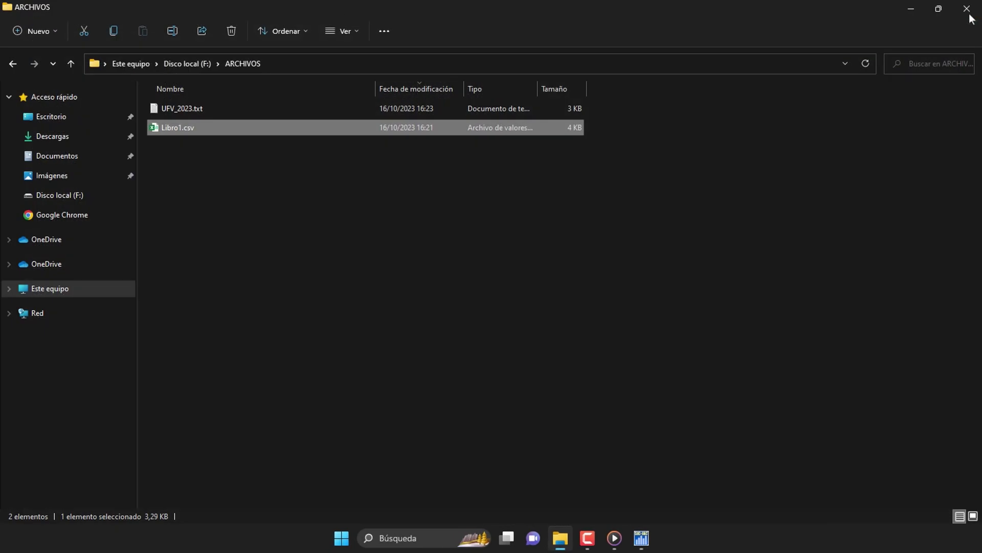
click(967, 10)
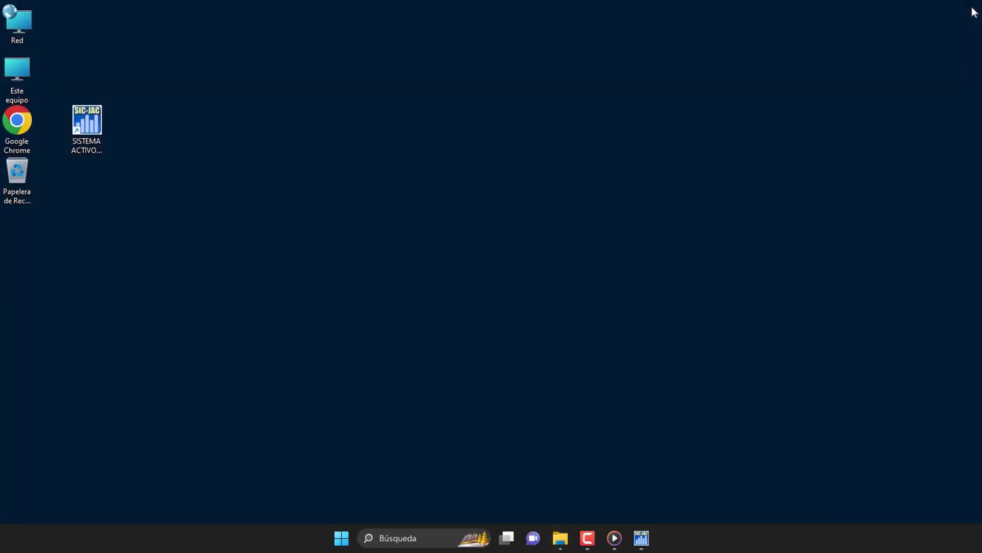
Step: Point the TXT import at F:\ARCHIVOS\UFV_2023.txt in SAF-JACE
click(642, 538)
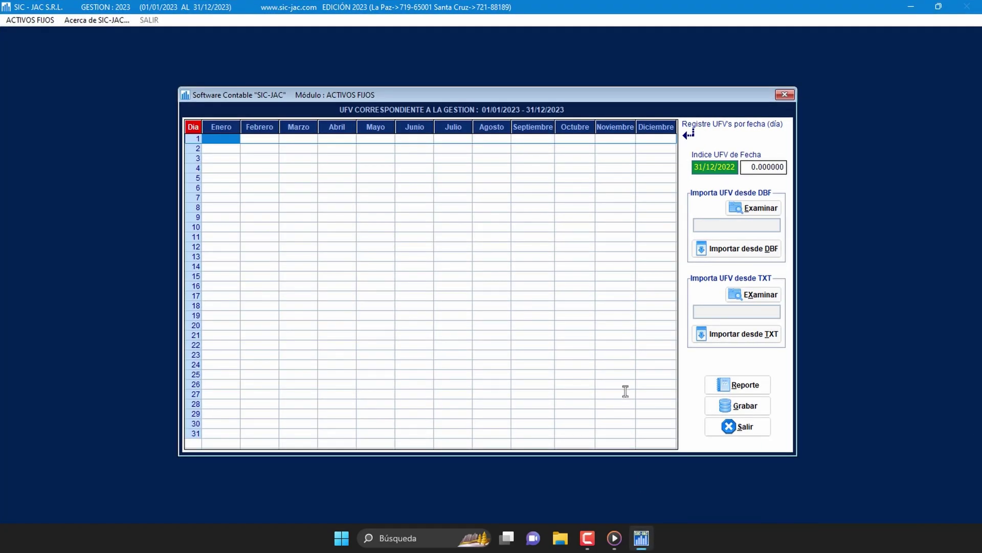
click(778, 298)
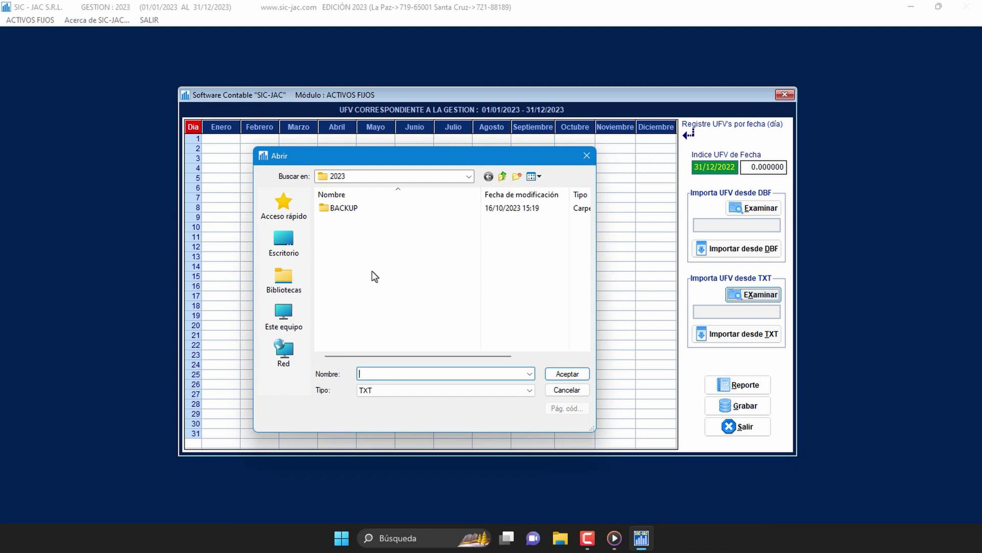
click(289, 320)
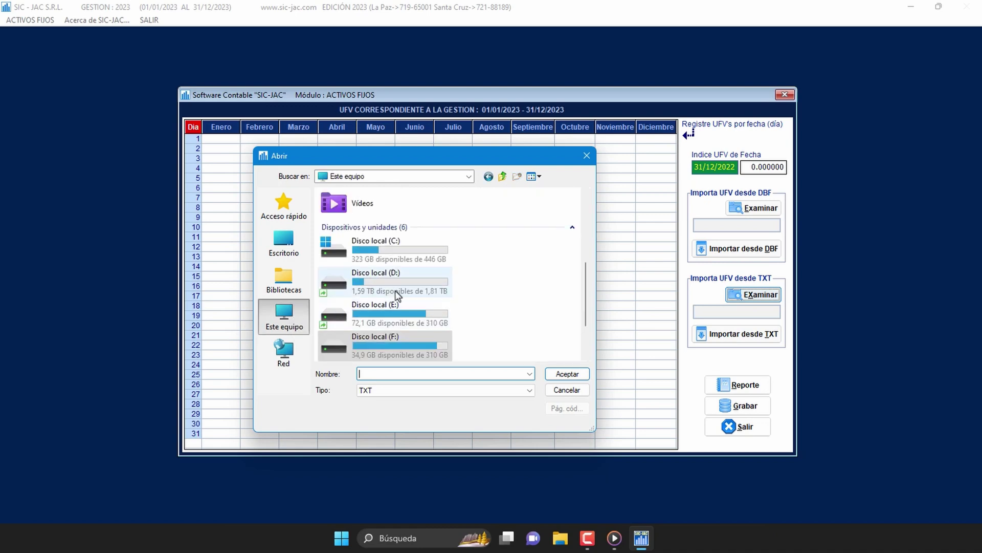
scroll(395, 290, down, 2)
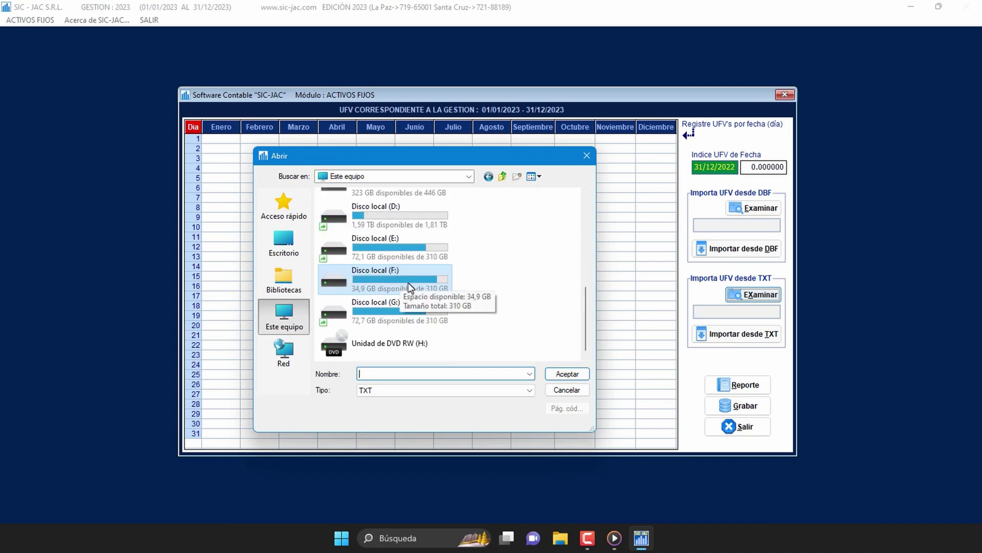
double_click(417, 278)
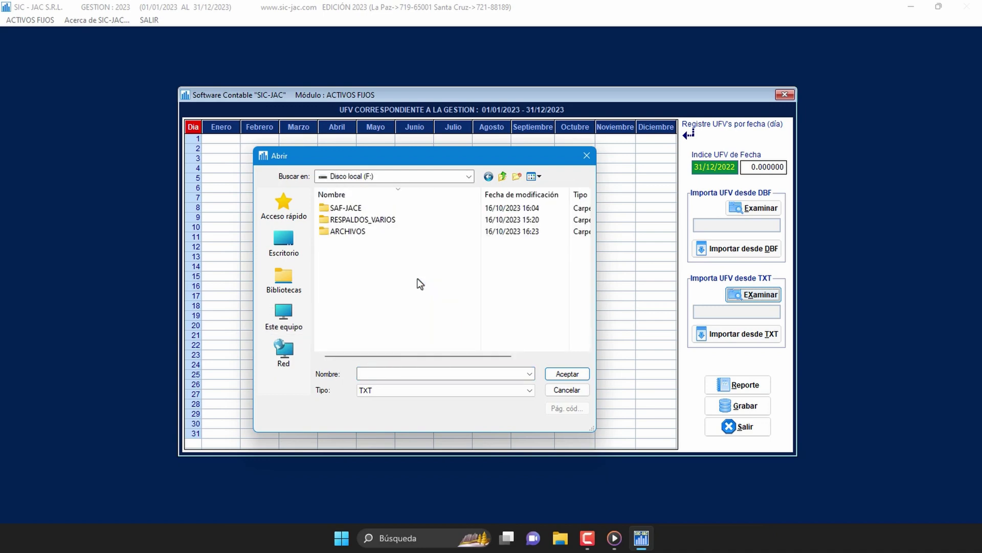
double_click(367, 234)
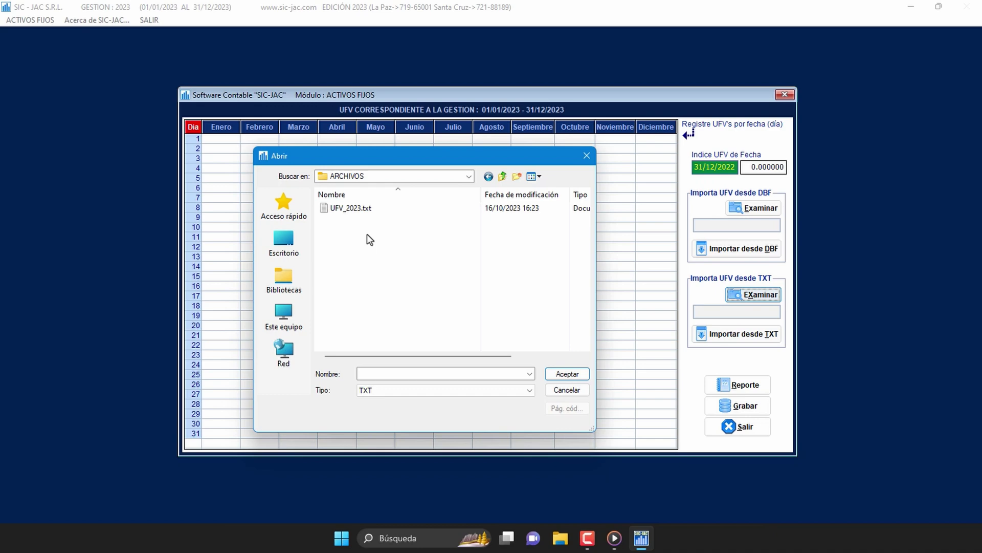
click(373, 213)
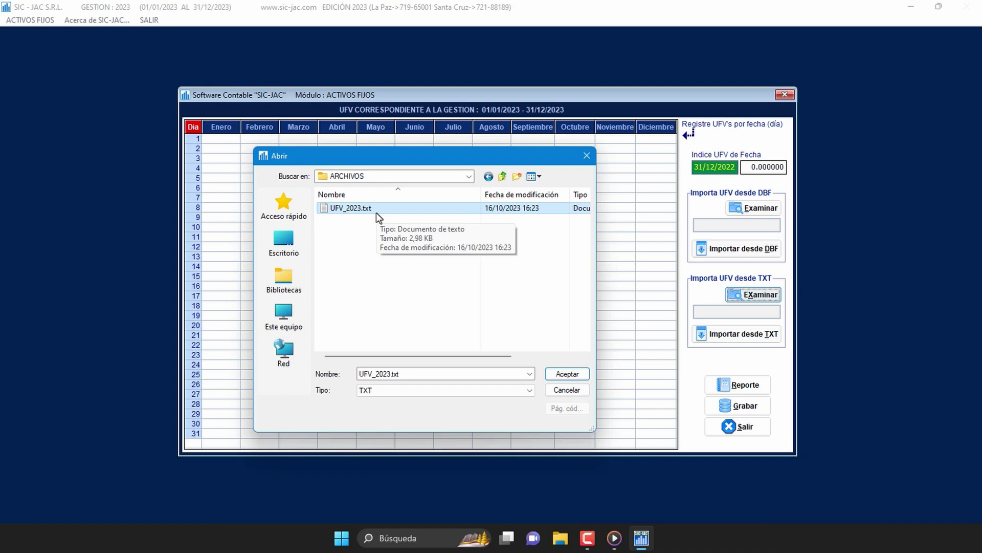
click(567, 376)
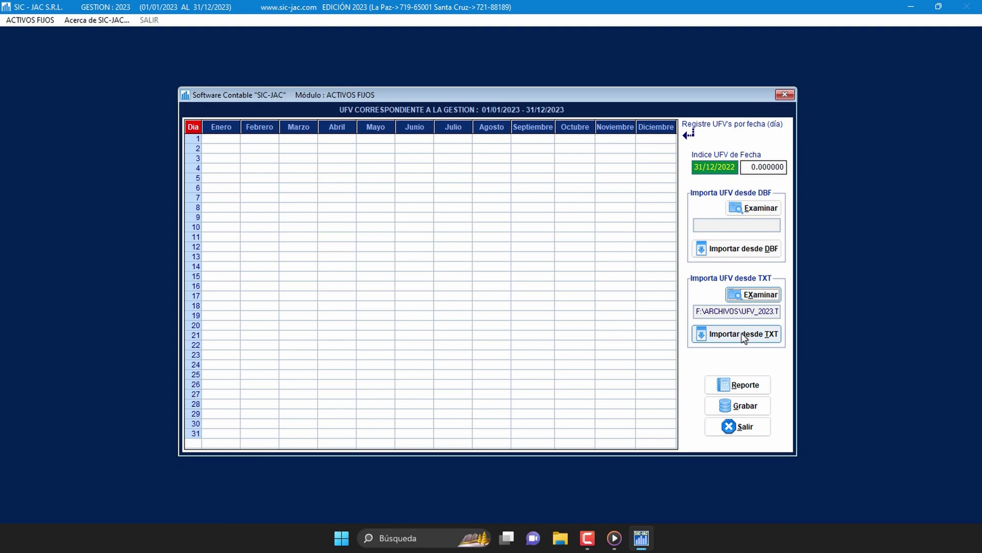
Step: Import the January–November daily UFV values from UFV_2023.txt, replacing existing data, and save the table
click(742, 334)
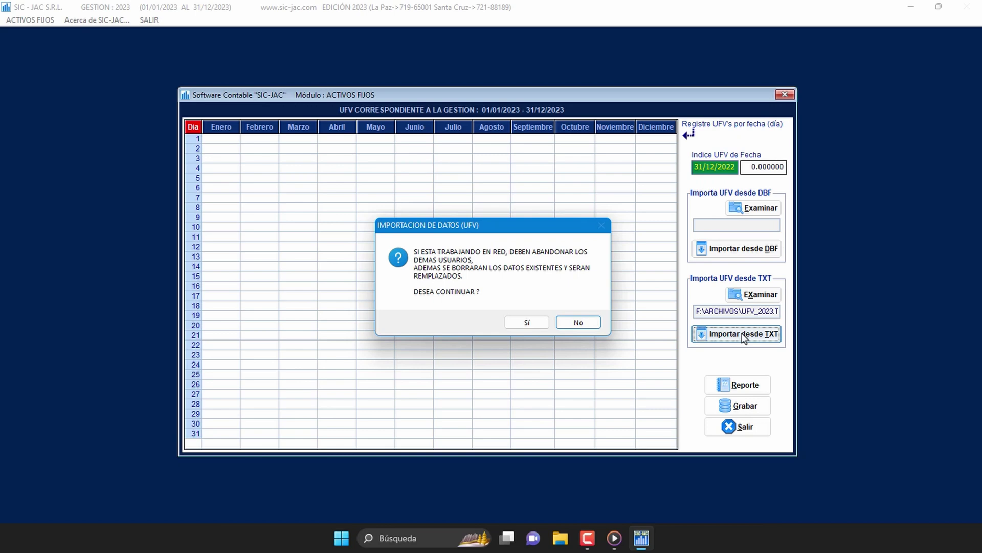
click(538, 324)
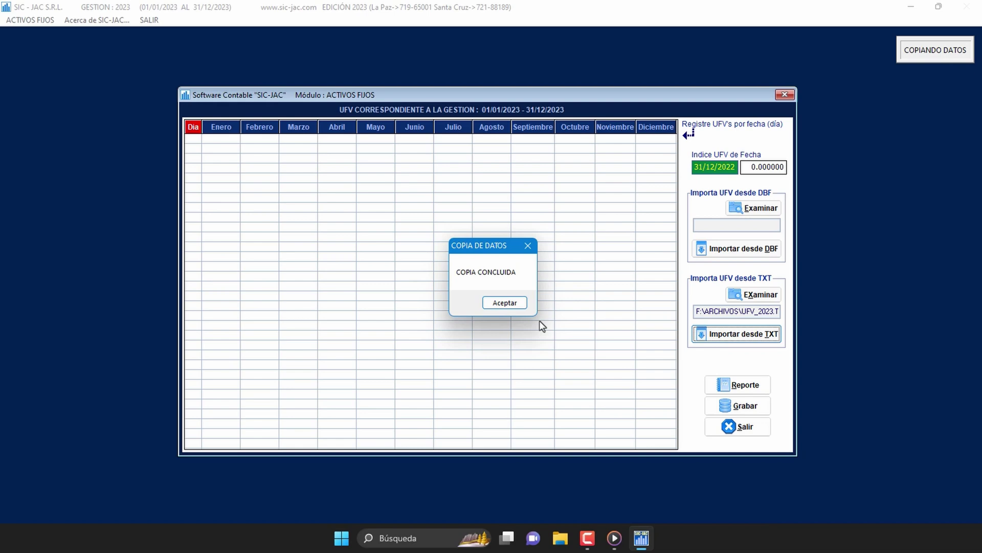
click(525, 308)
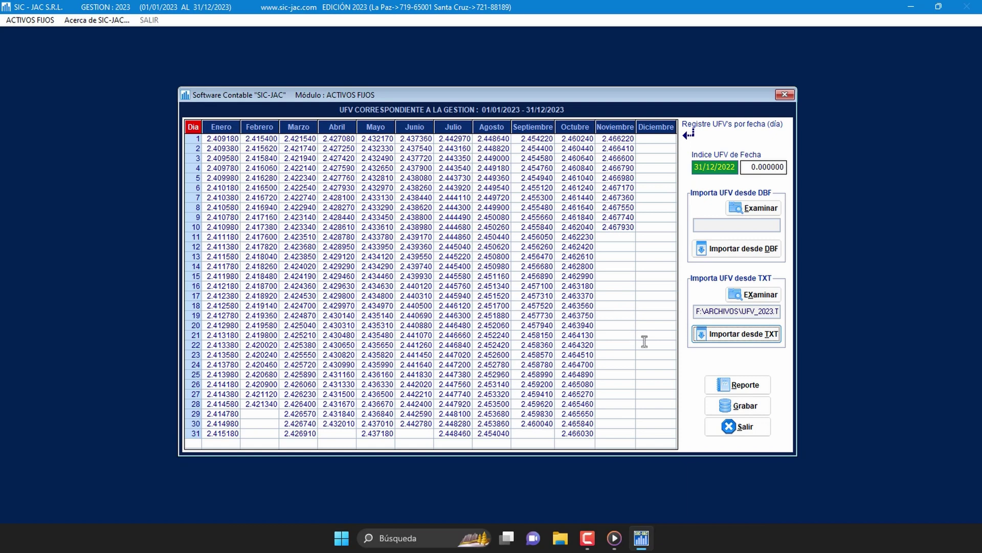
click(745, 405)
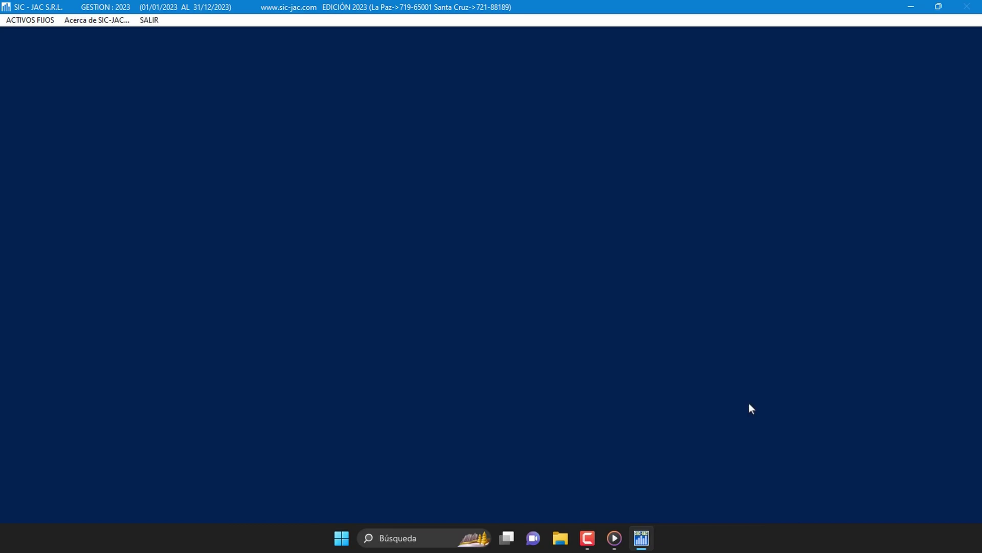
Step: Open the Pie de Página footer form from ACTIVOS FIJOS > Administración de Tablas
click(49, 21)
mouse_move(122, 118)
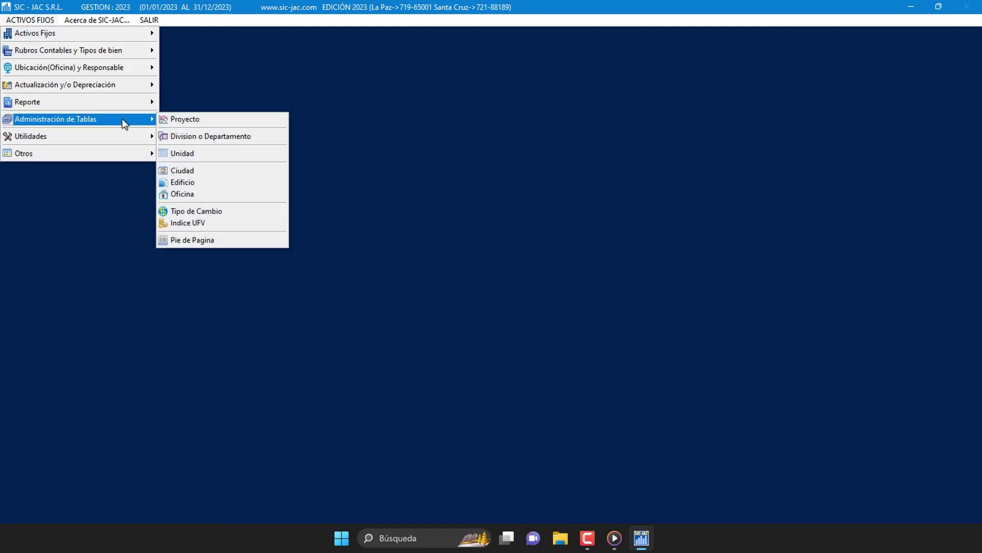
click(235, 241)
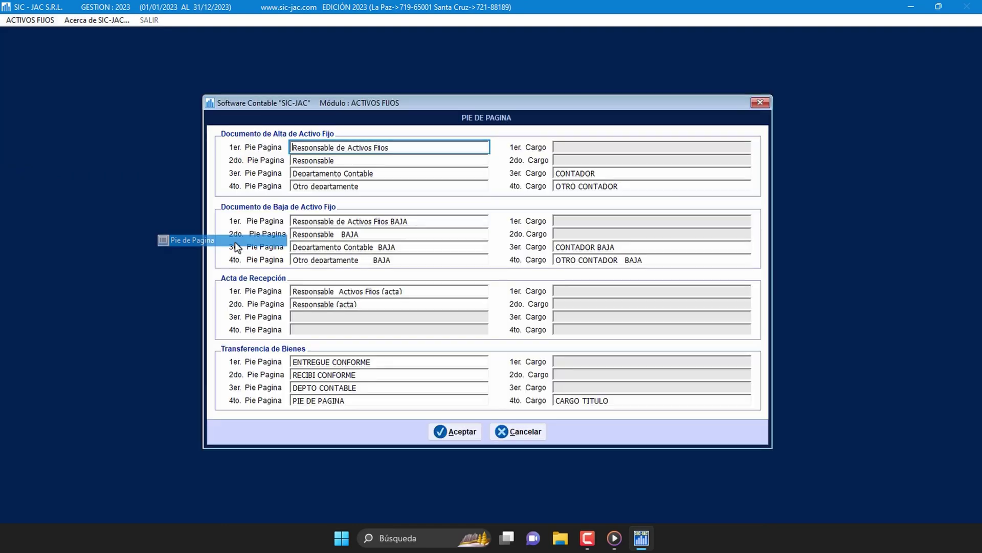
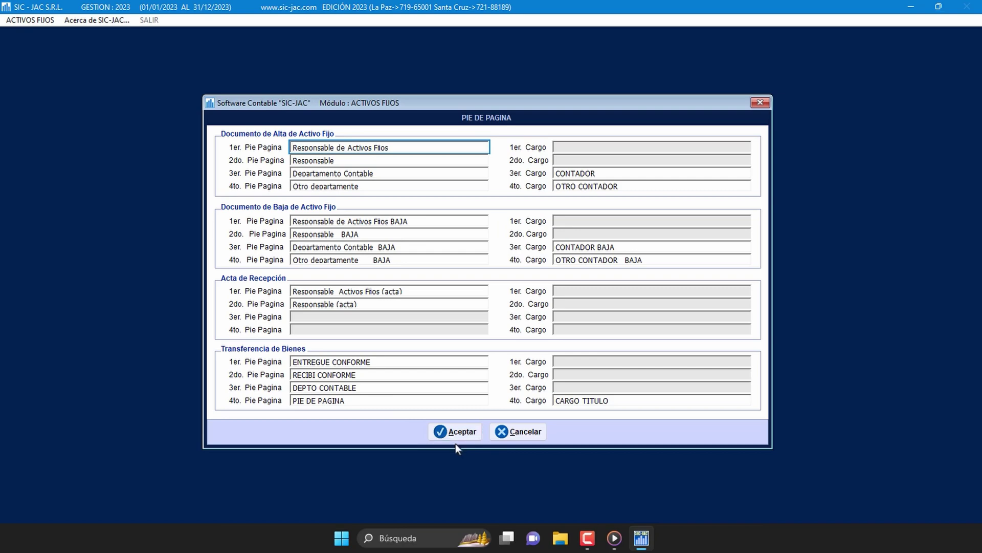
Step: Cancel the Pie de Página footer form and confirm leaving it without saving
click(530, 433)
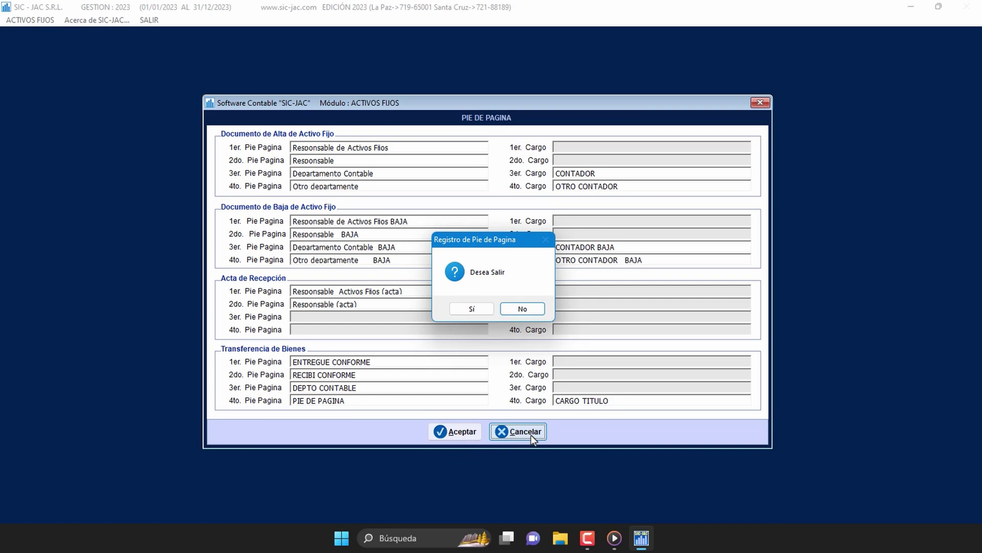
click(483, 312)
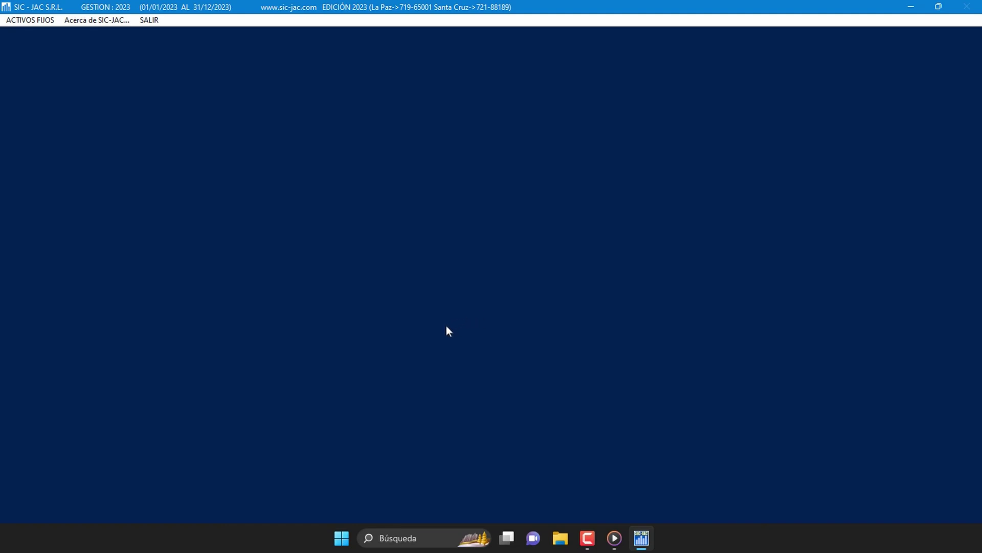
Step: Open the Responsable list from ACTIVOS FIJOS > Ubicación(Oficina) y Responsable
click(47, 24)
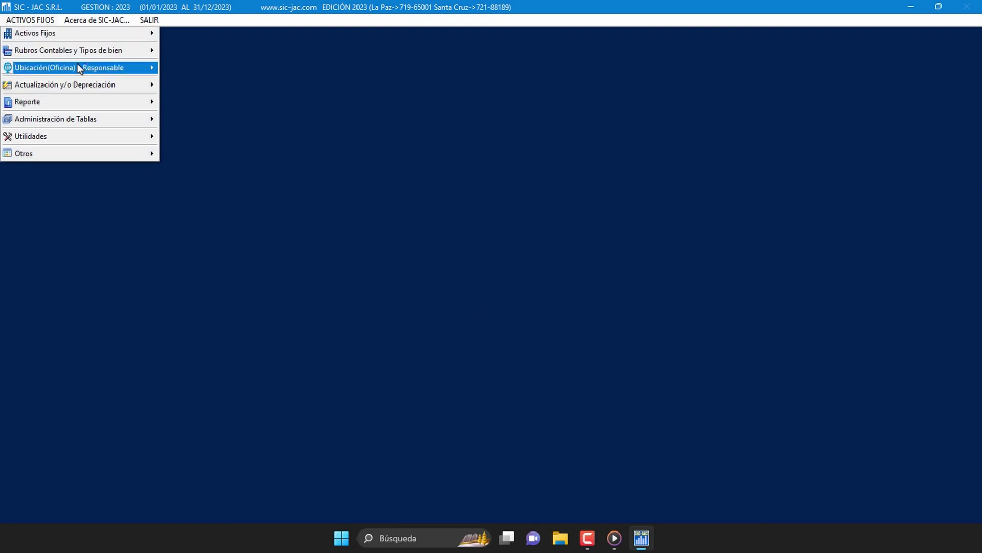
mouse_move(93, 66)
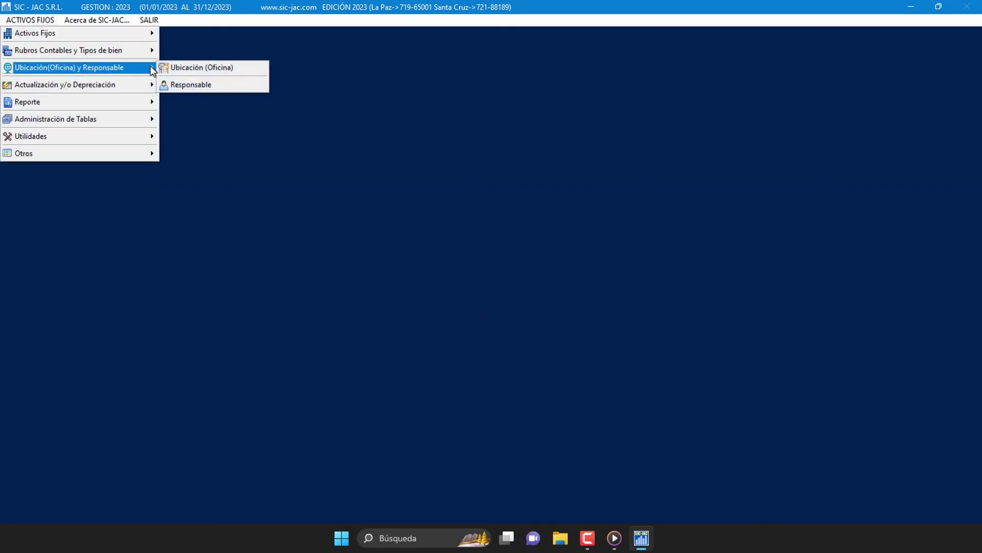
click(213, 87)
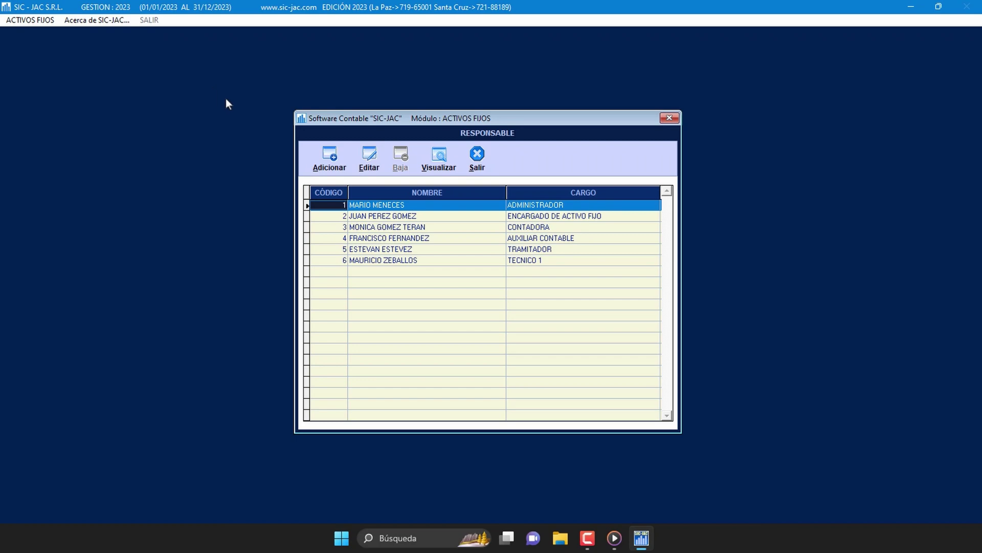
Step: Add responsible person 7 with the staff member's full name and position AUXILIAR, then close the list
click(345, 160)
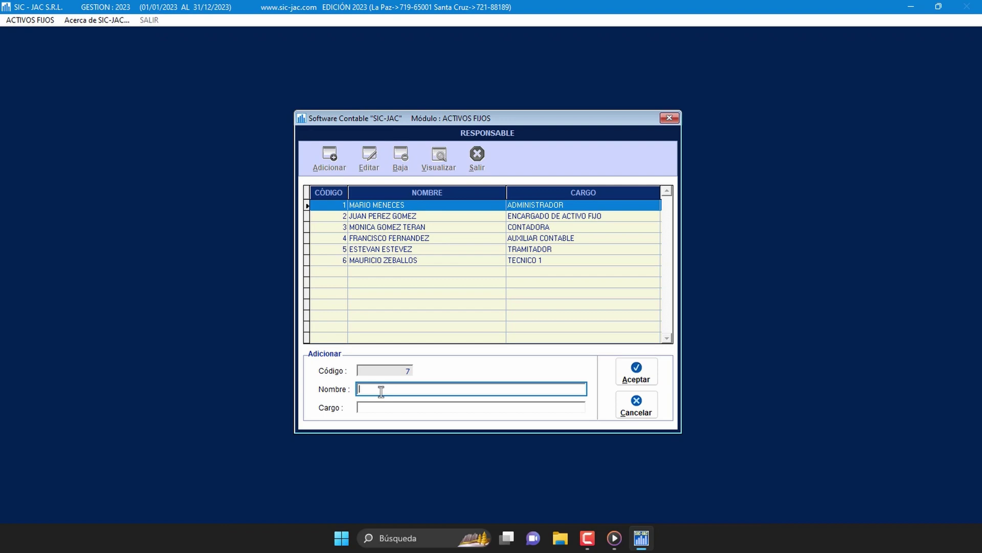
key(Return)
text(AUXILIAR)
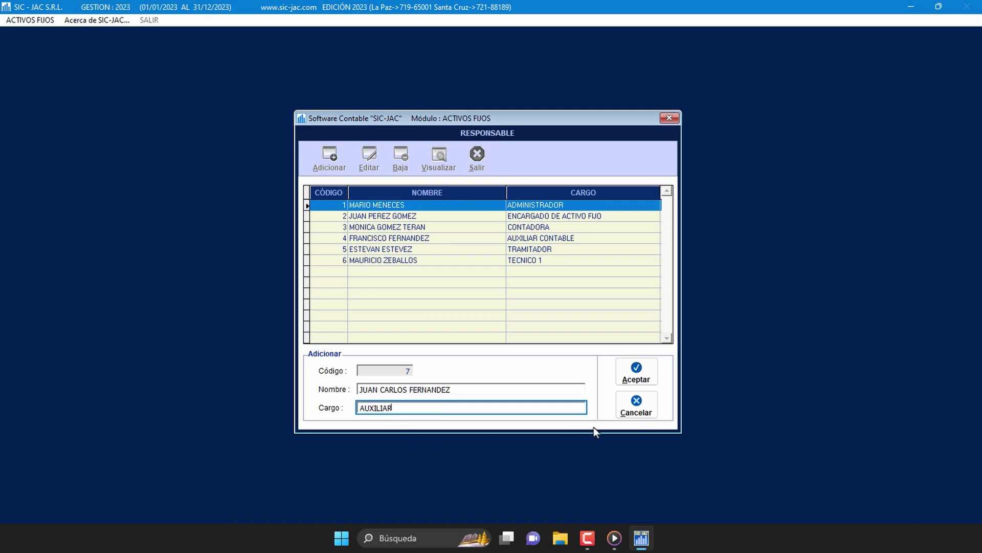
click(647, 382)
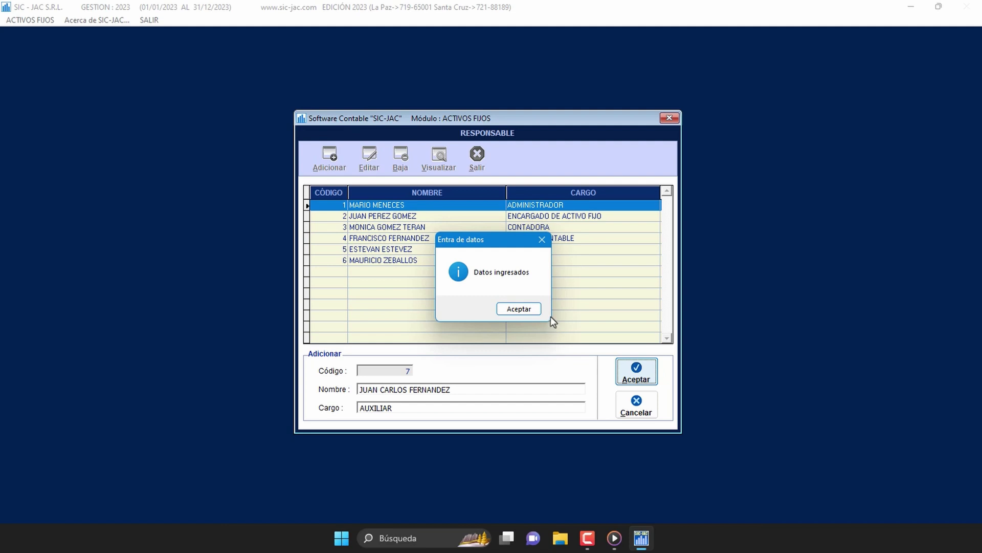
click(527, 309)
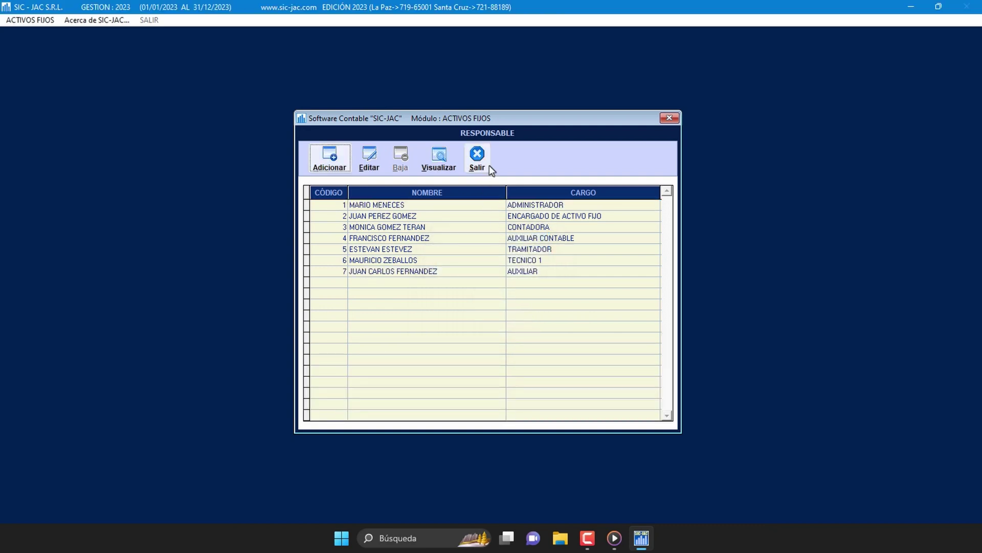
click(477, 159)
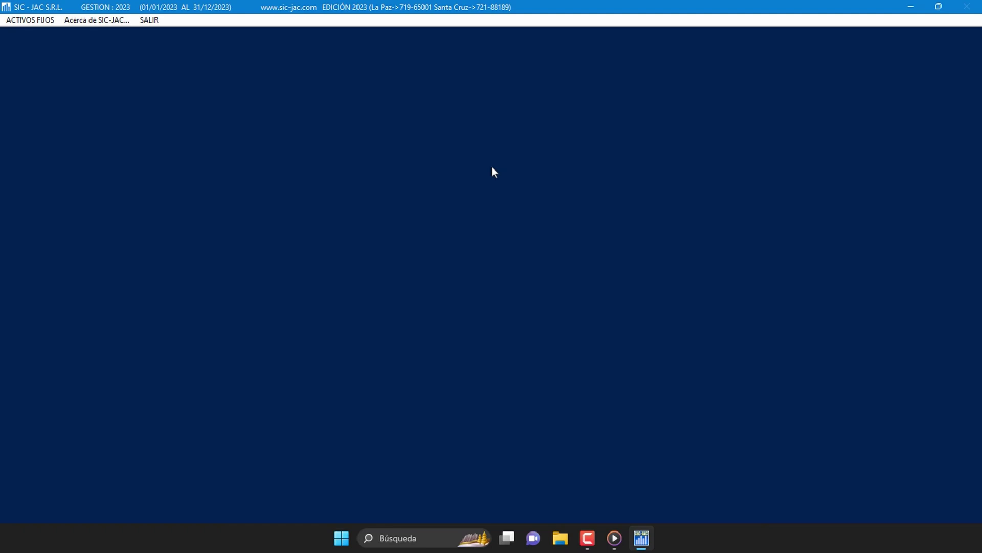
Step: Open the Rubros Contables table and scroll through categories, useful lives and coefficients
click(31, 20)
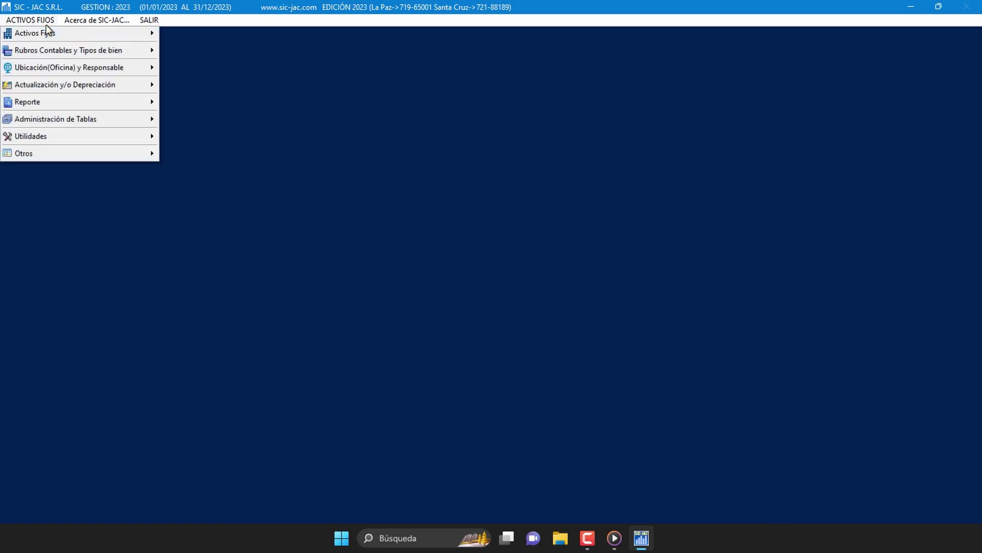
mouse_move(113, 54)
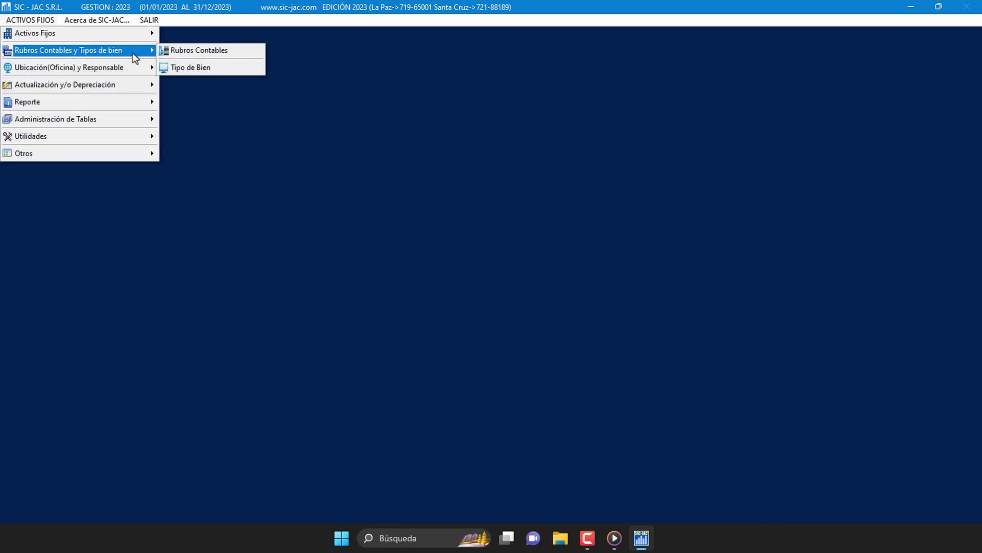
click(241, 51)
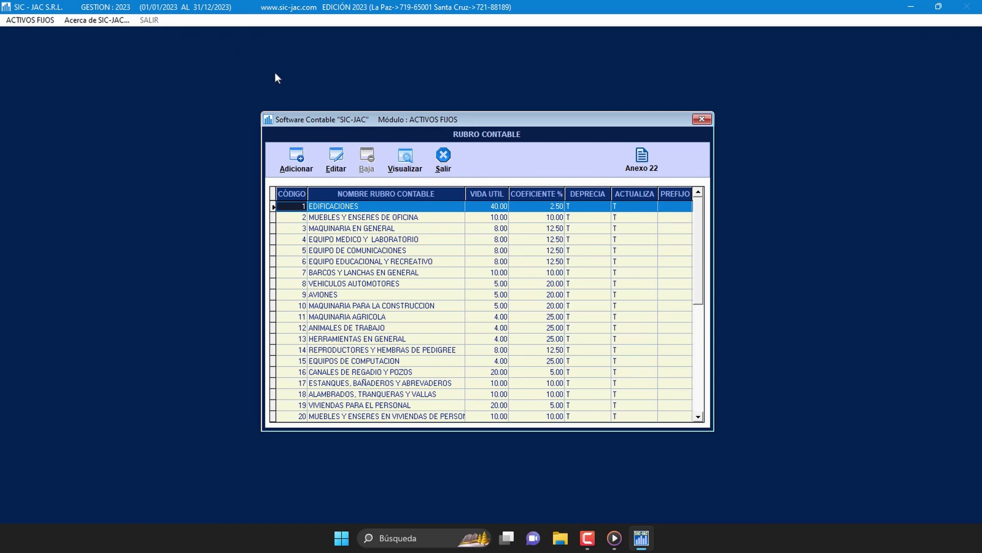
scroll(444, 217, down, 6)
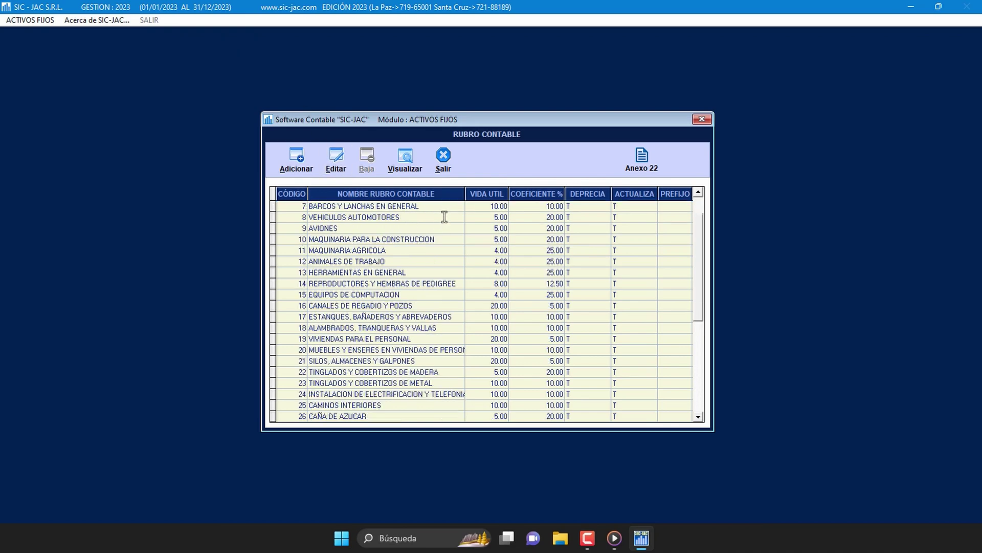
scroll(445, 217, up, 6)
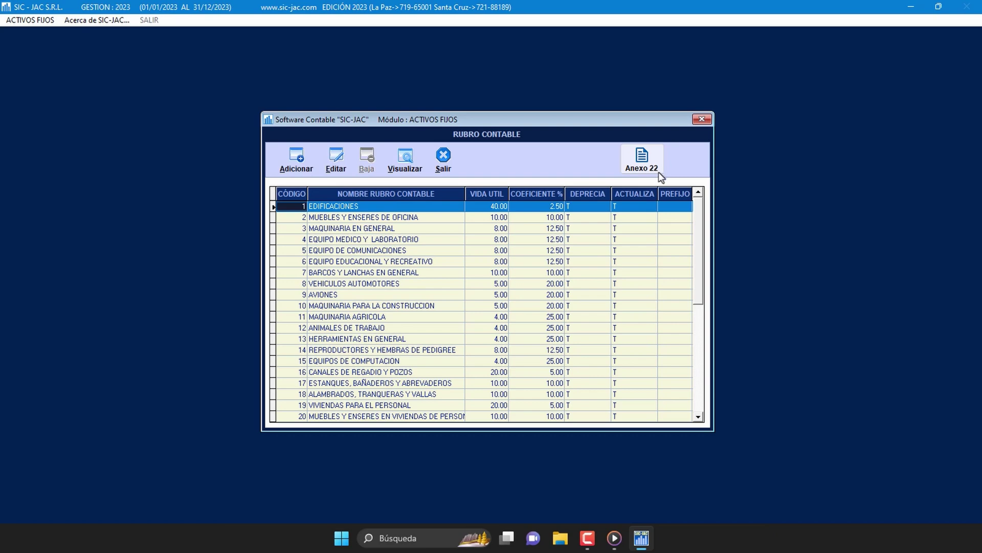
click(661, 176)
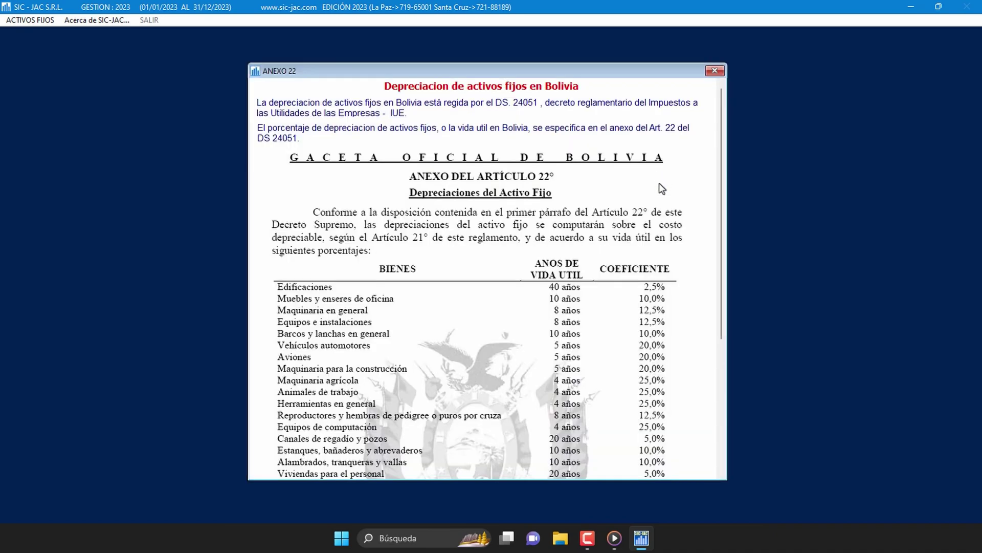
drag(720, 169, 704, 199)
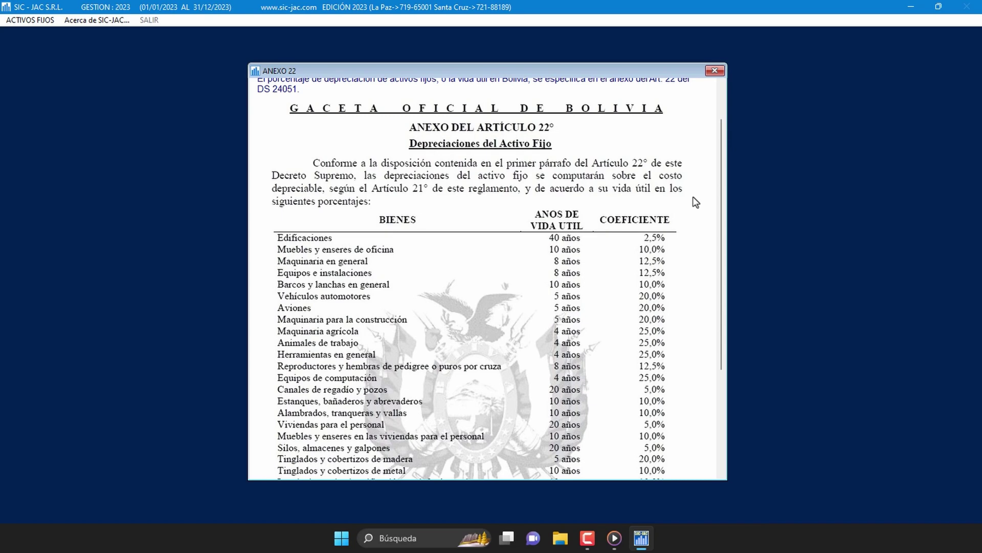
click(715, 71)
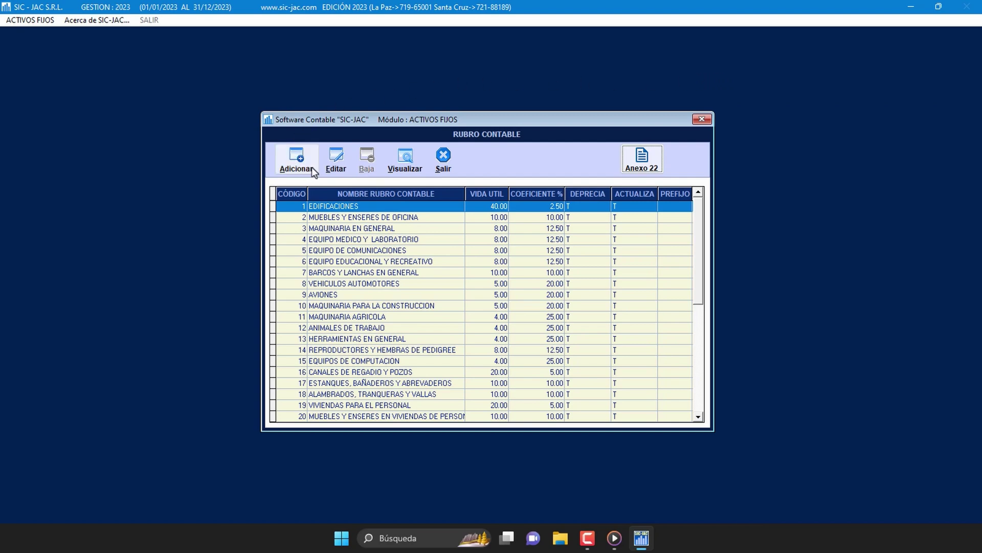
Step: Start rubro 42 named EQUIPOS E INSTALACIONES with an 8-year useful life (12.50%)
click(297, 159)
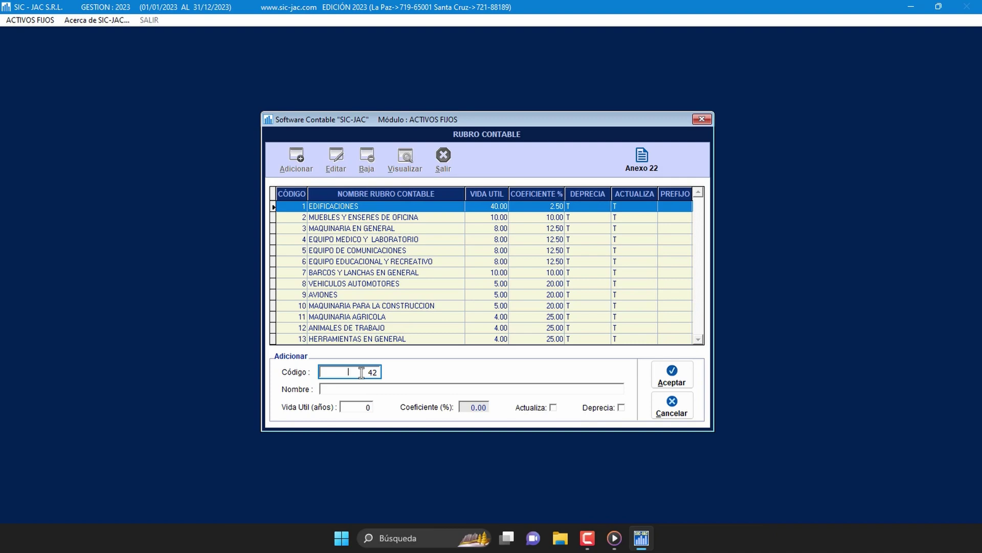
click(361, 389)
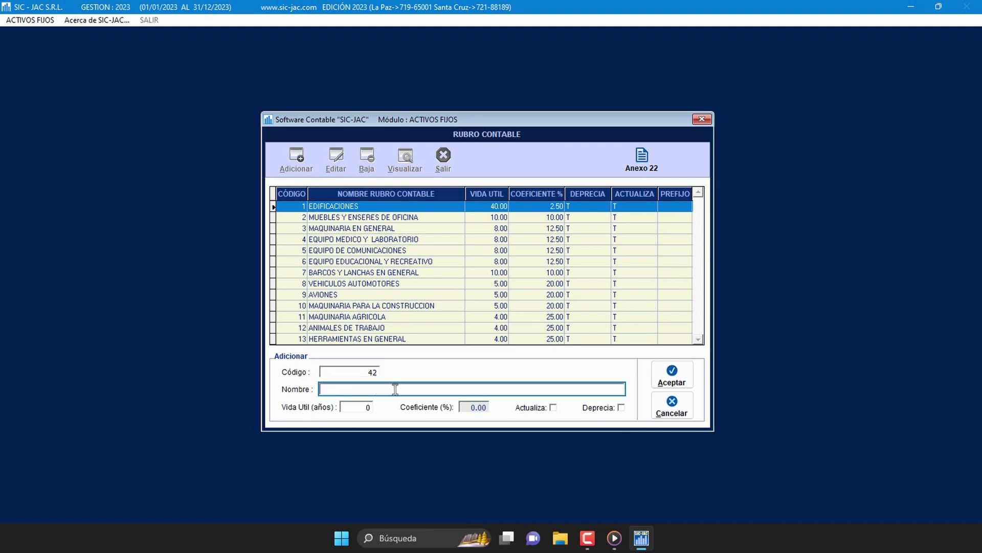
text(EQUIPOS E INSTALACIONES)
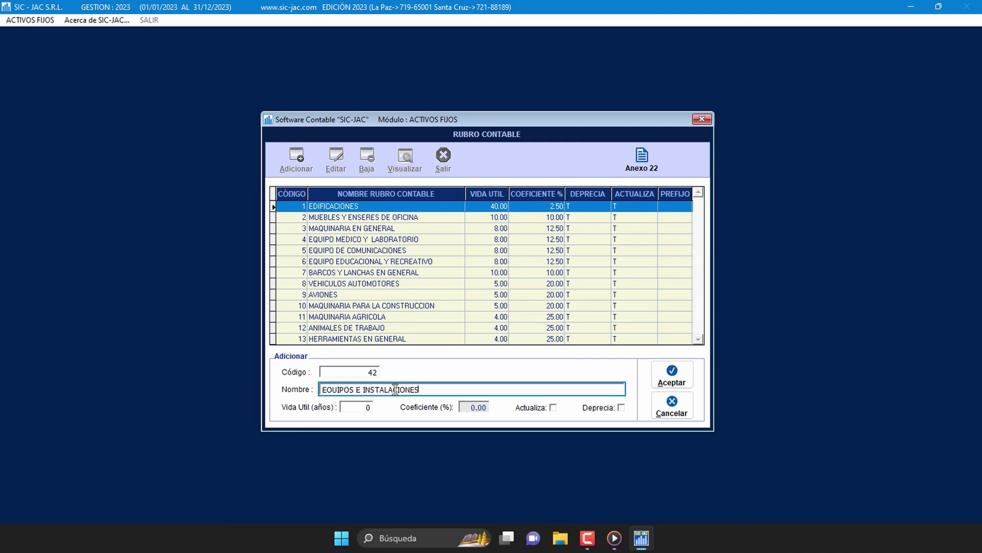
click(361, 410)
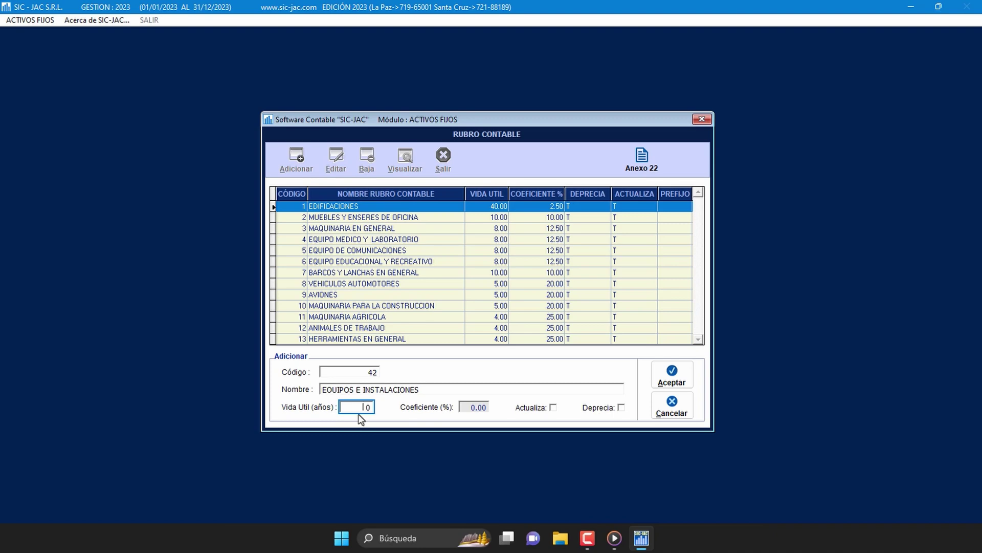
double_click(359, 413)
text(8)
key(Return)
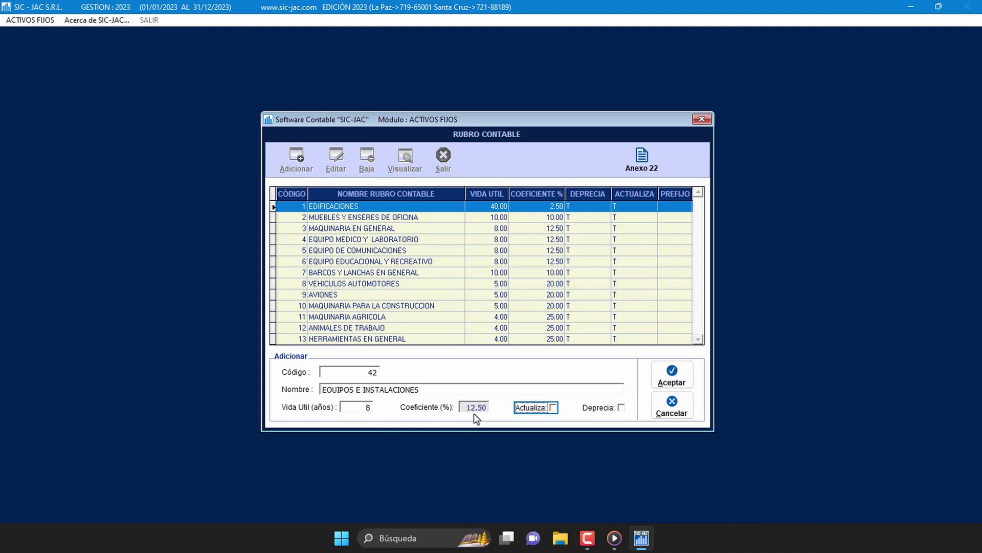
Step: Tick Actualiza and Deprecia, save the category, and close the Rubros Contables table
click(553, 408)
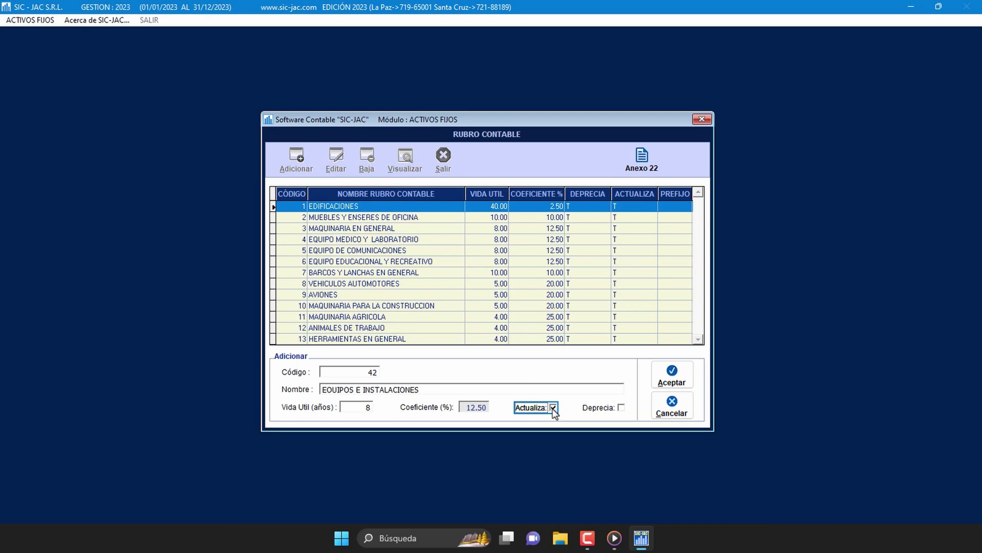
click(622, 408)
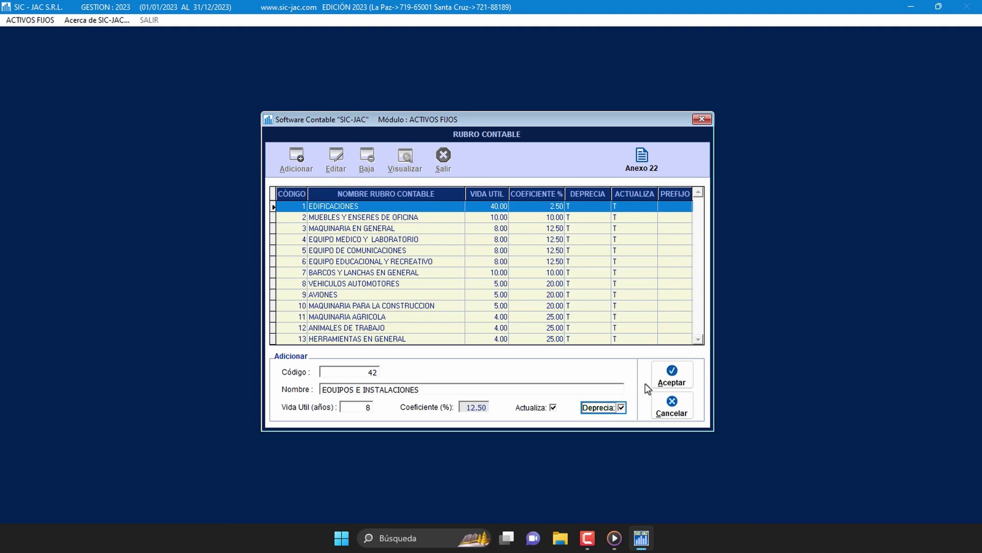
click(680, 390)
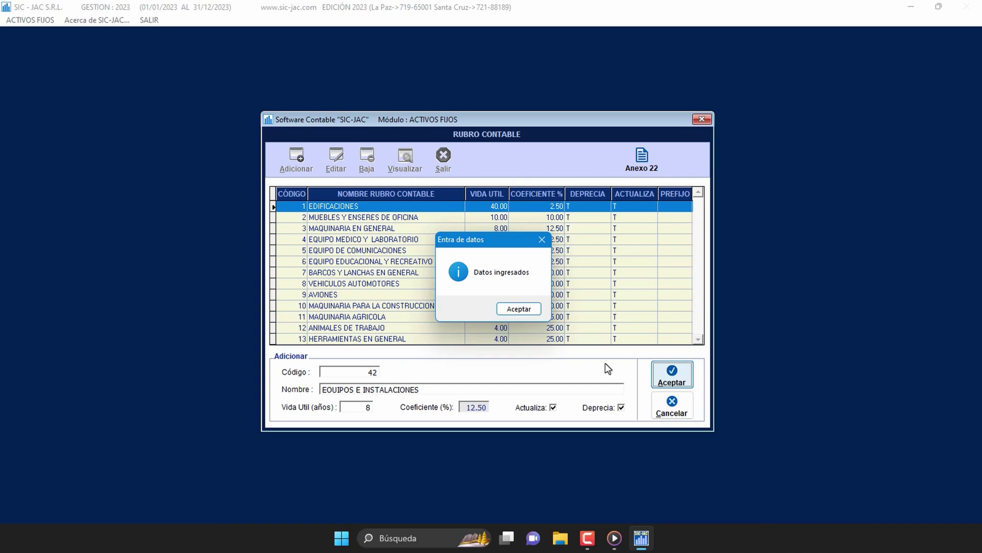
click(519, 309)
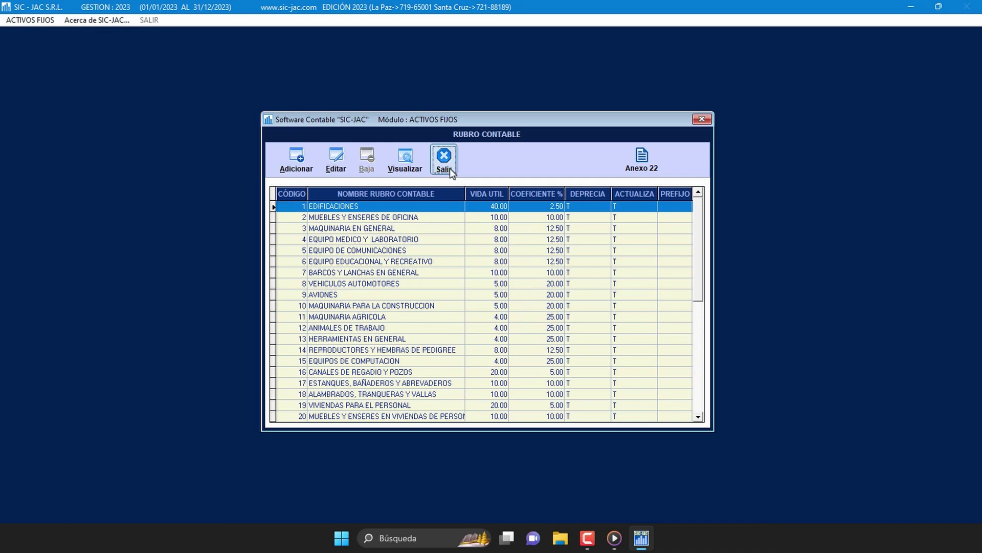
click(444, 159)
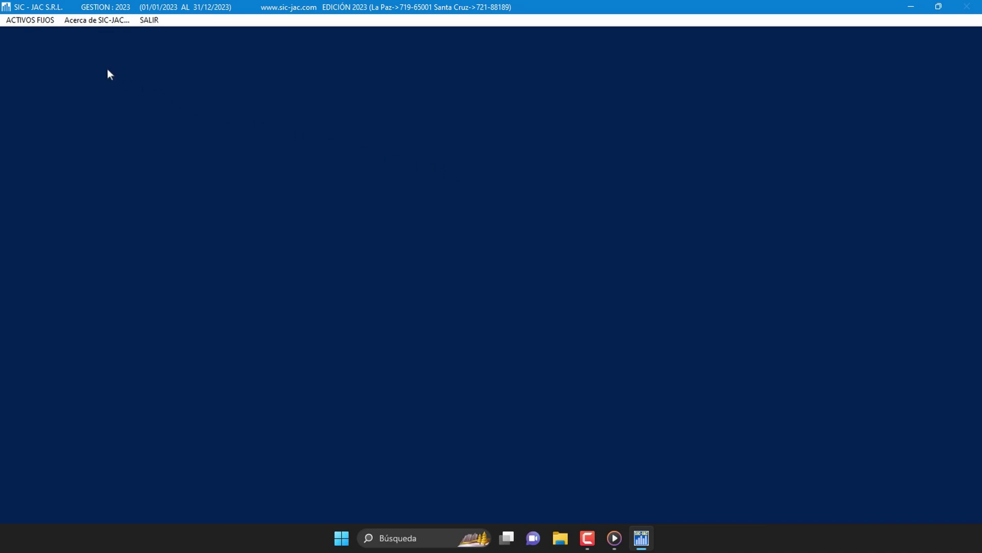
Step: Open the Tipo de Bien asset-type catalogue from the ACTIVOS FIJOS menu
click(44, 22)
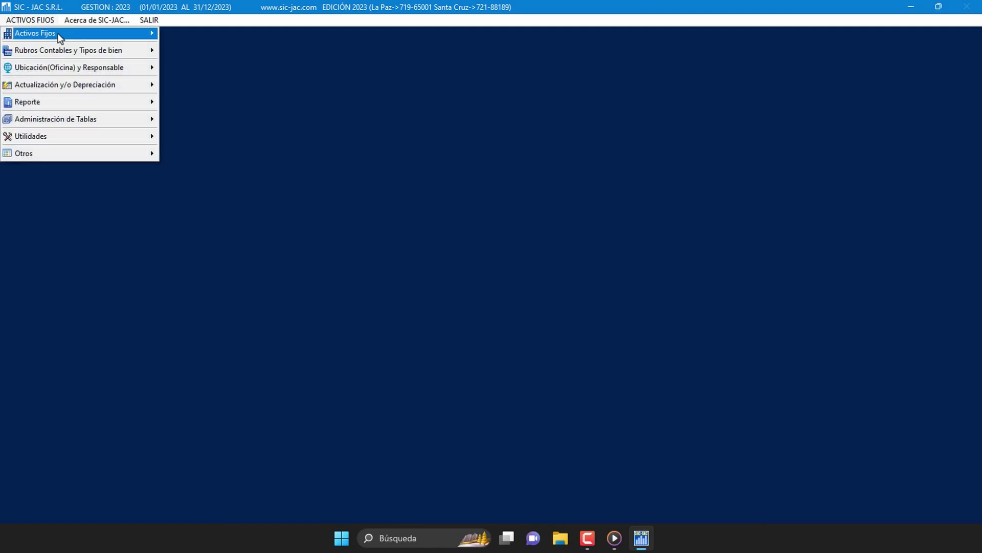
mouse_move(68, 50)
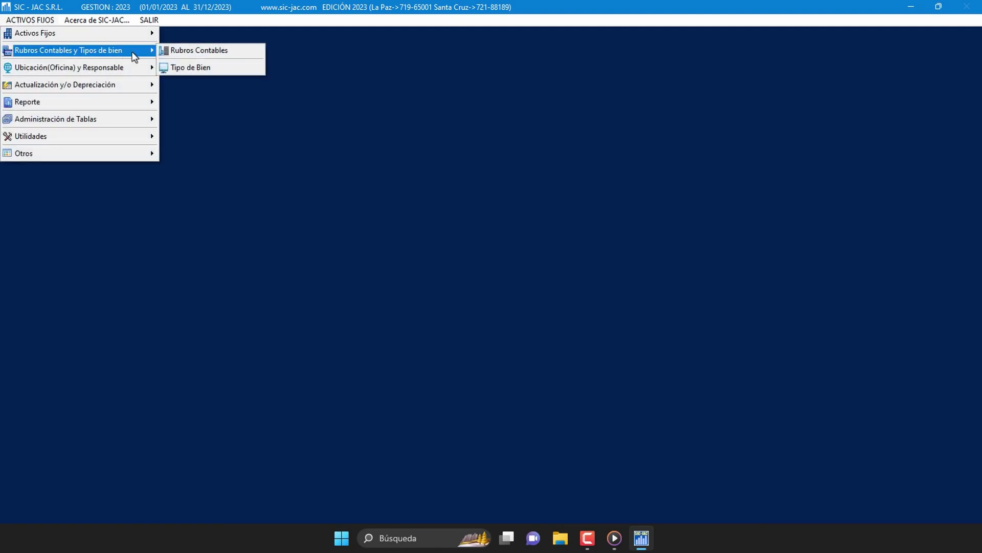
click(235, 67)
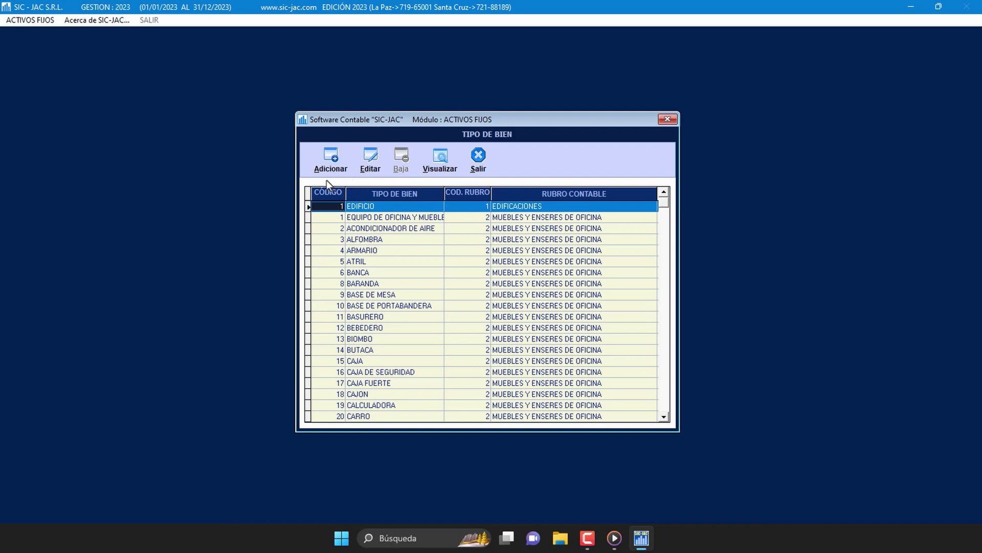
Step: Draft asset type ESCRITORIO under MUEBLES Y ENSERES DE OFICINA, then cancel it and close the catalogue
click(349, 160)
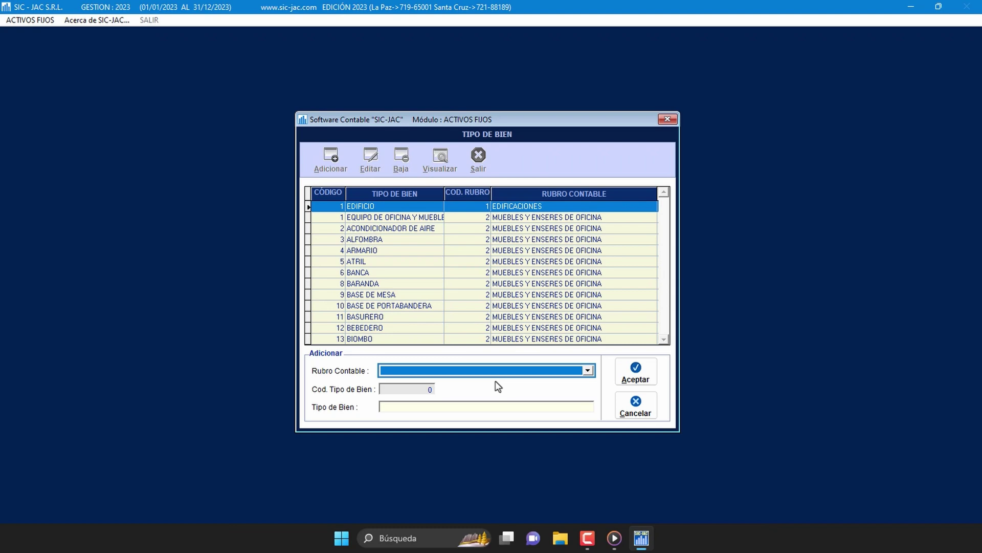
click(588, 371)
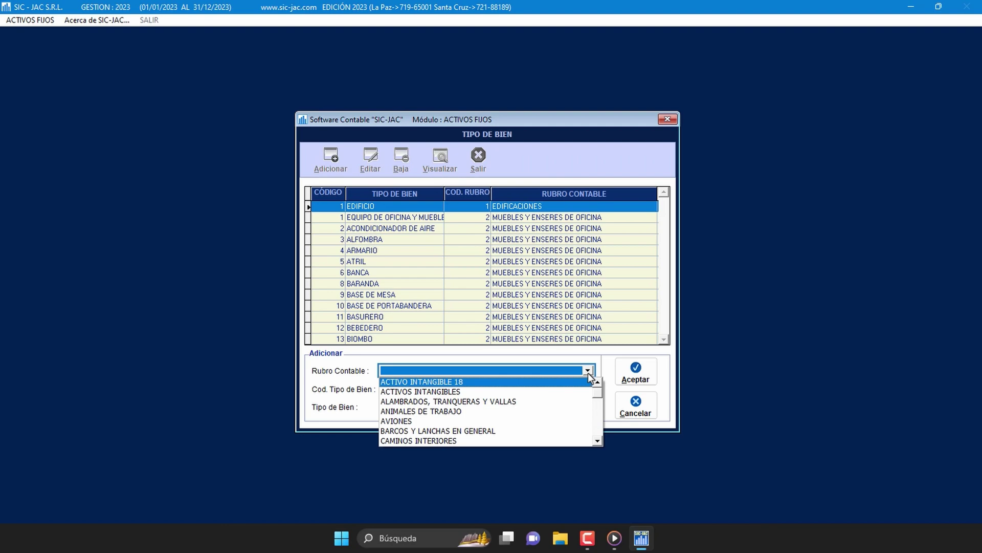
click(598, 440)
drag(598, 440, 599, 440)
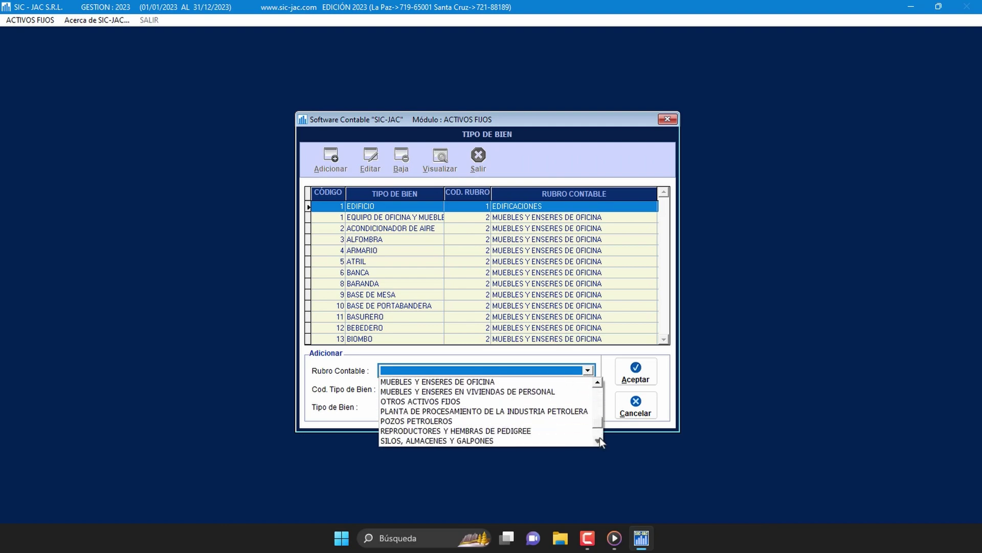
drag(598, 385, 599, 385)
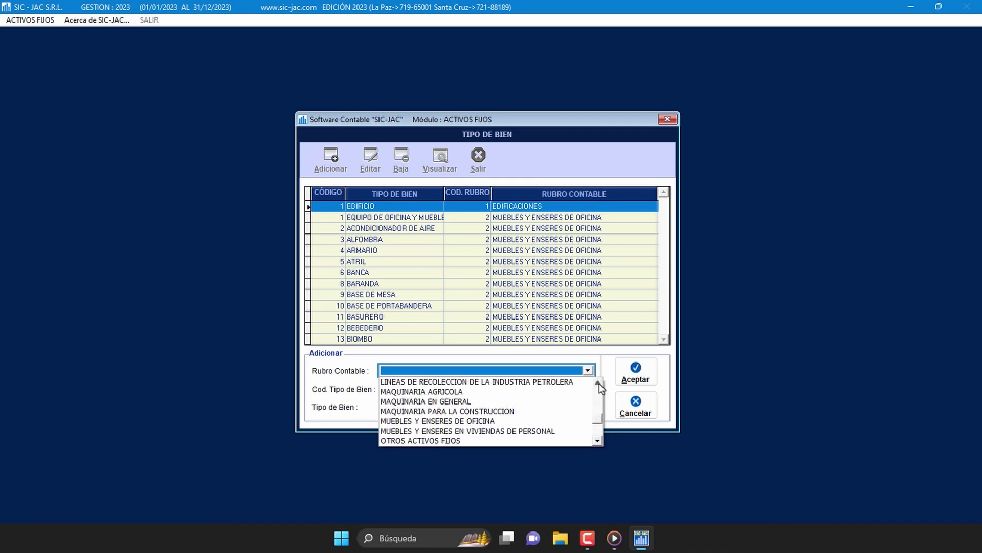
click(541, 423)
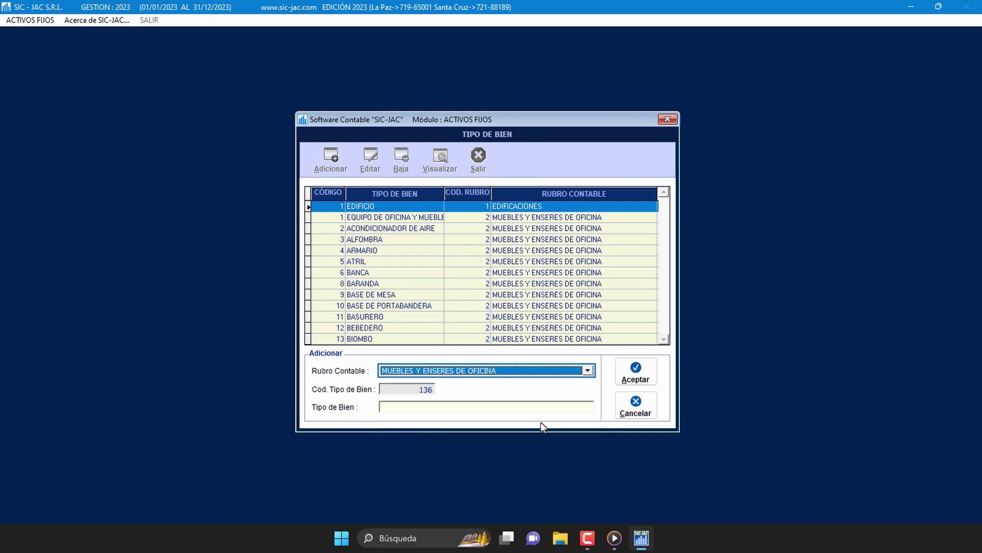
click(405, 406)
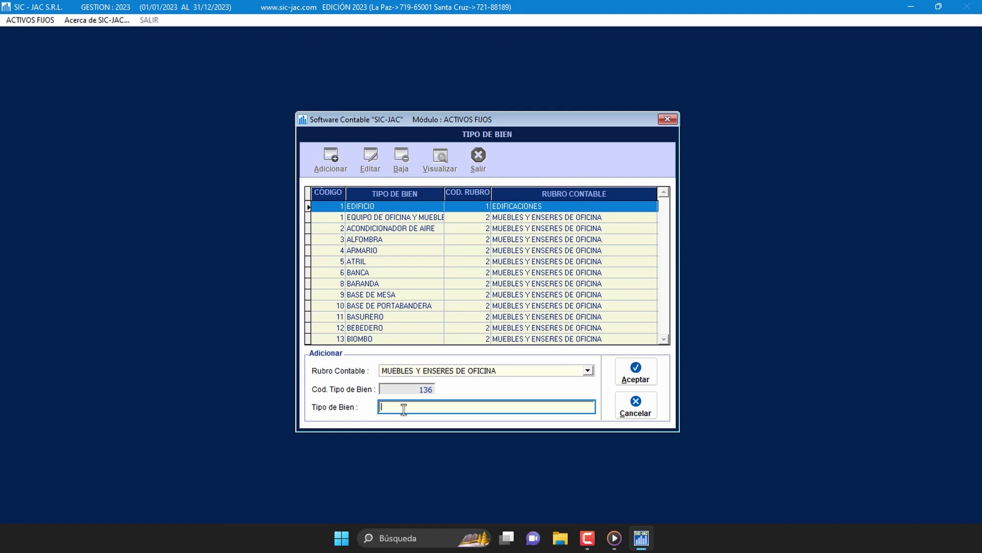
text(ESCRITORIO)
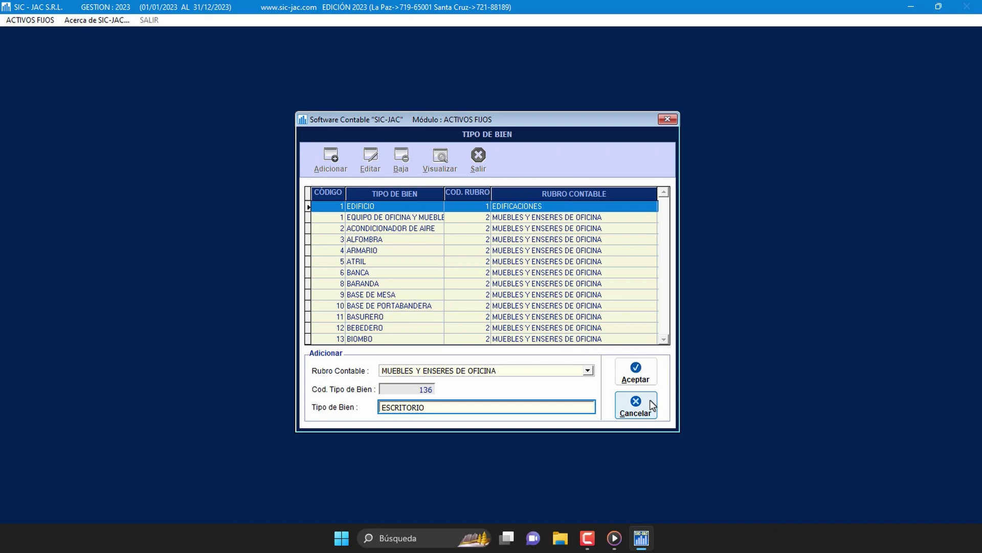
click(650, 402)
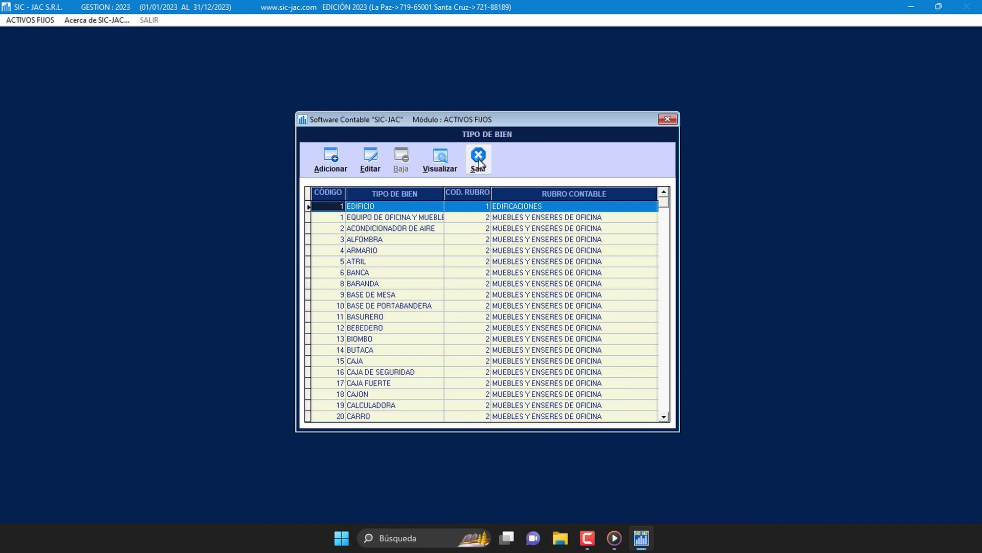
click(479, 162)
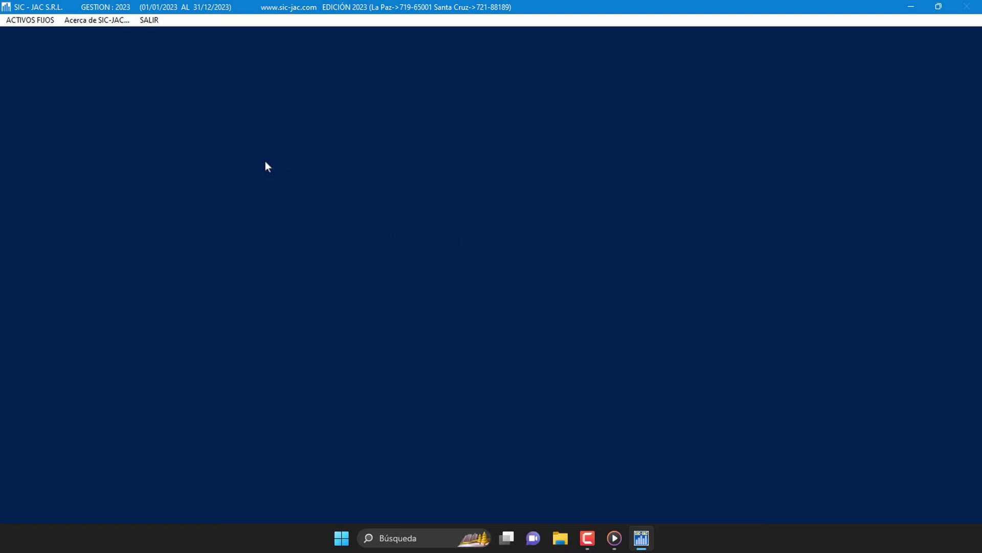
Step: Open Activos Fijos > Alta for unit LA PAZ and start new asset record 23
click(47, 21)
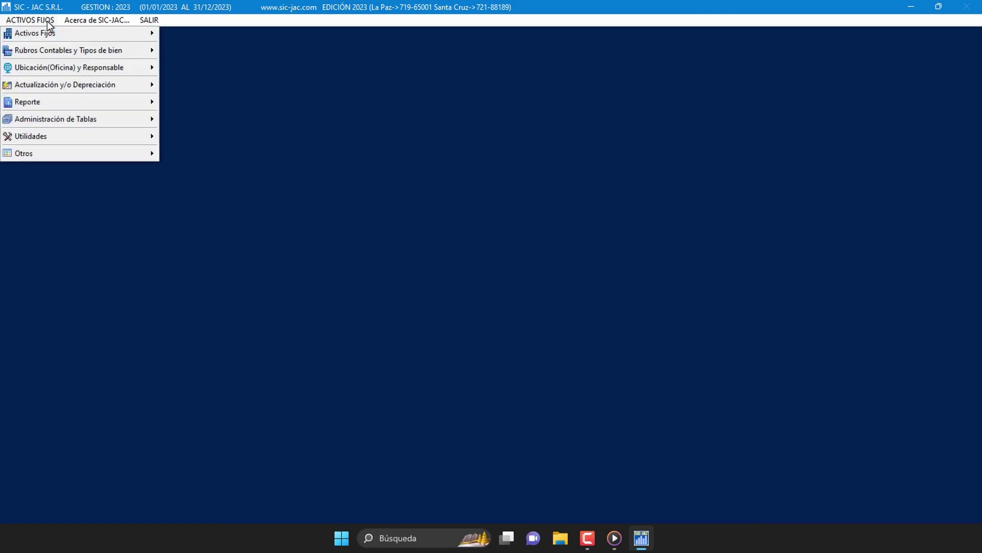
mouse_move(64, 34)
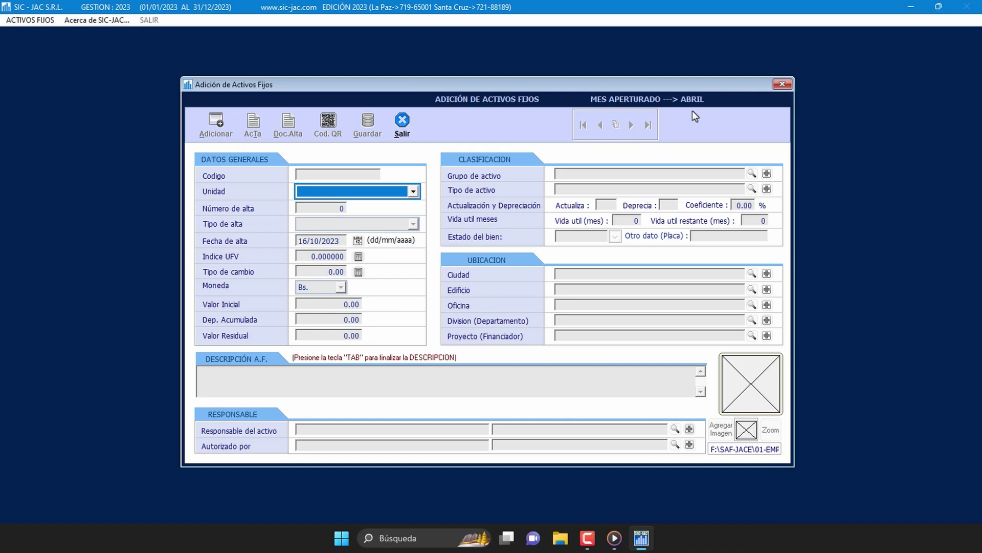
click(415, 192)
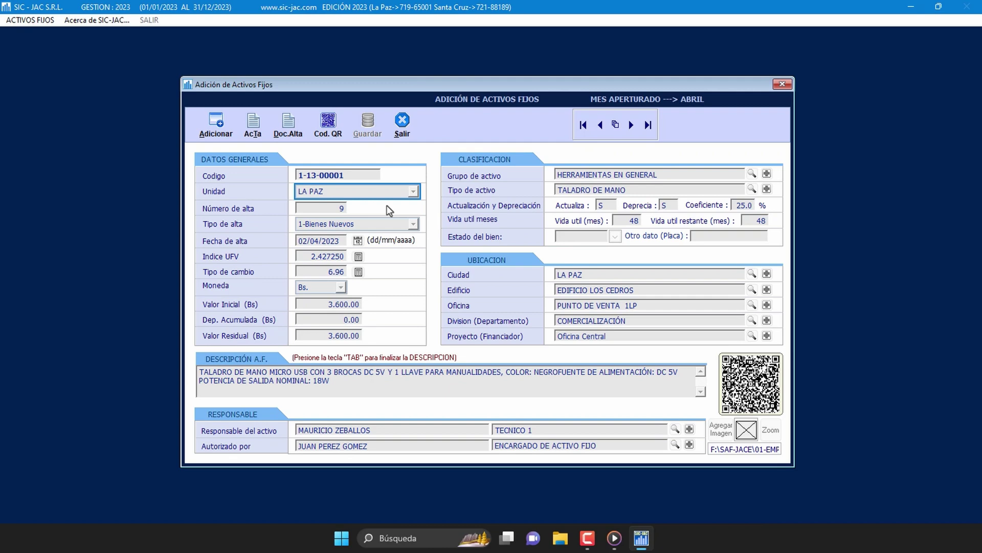
click(228, 127)
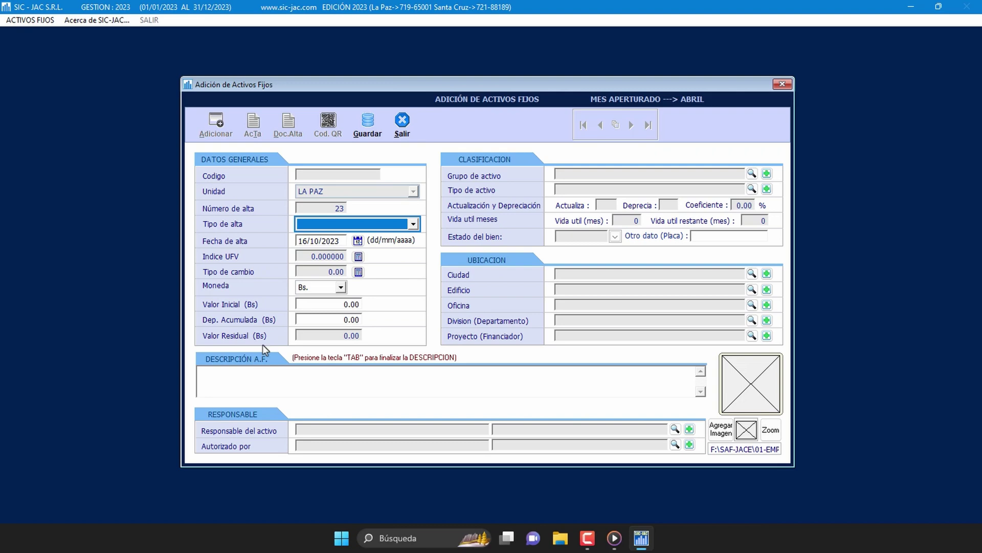
Step: Set Tipo de alta to 1-Bienes Nuevos and alta date 10/04/2023, checking the 6.96 exchange rate
click(412, 225)
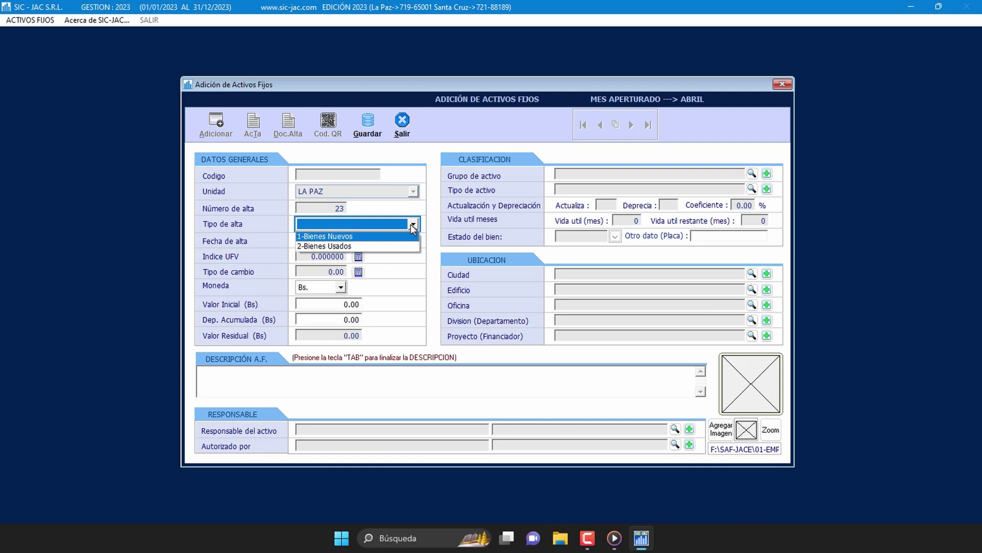
click(364, 238)
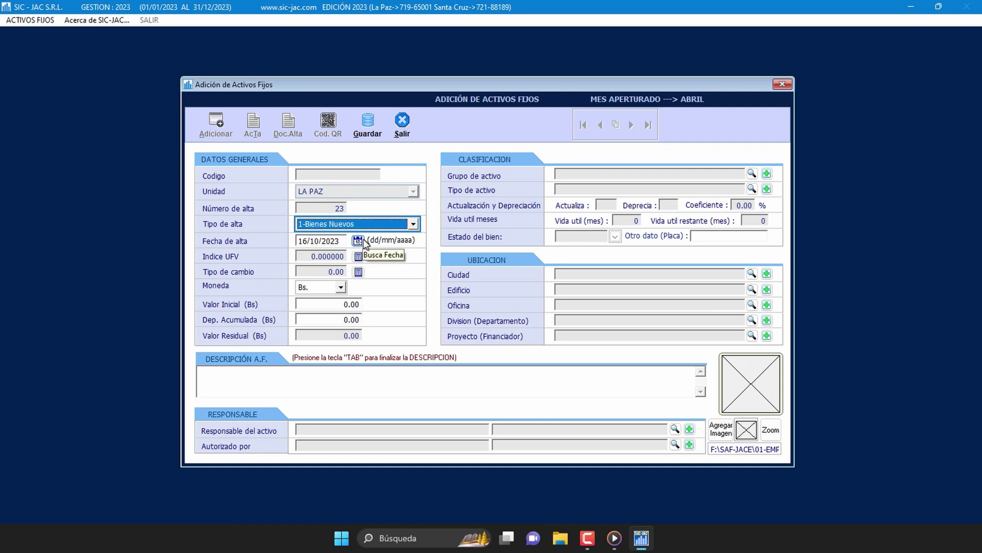
click(328, 241)
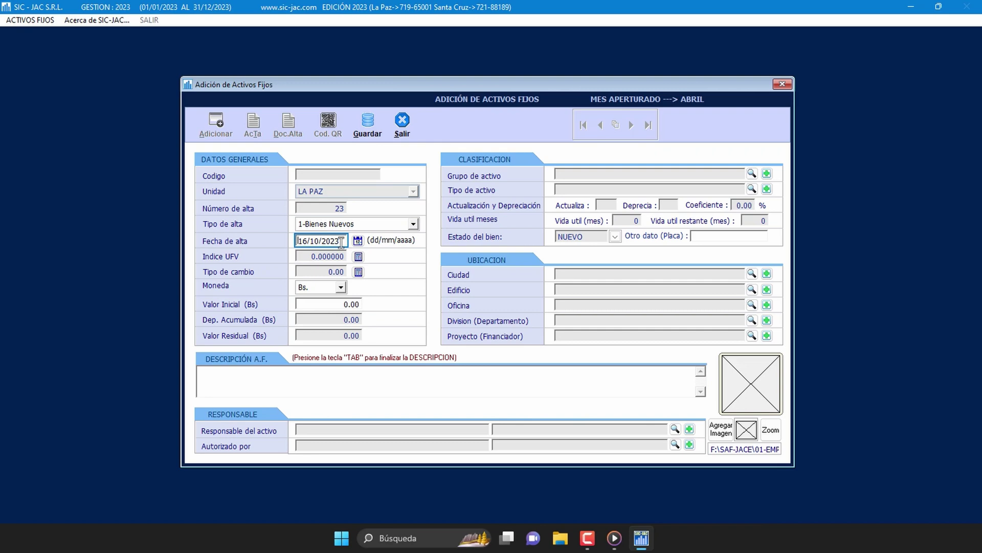
text(10042023)
key(Tab)
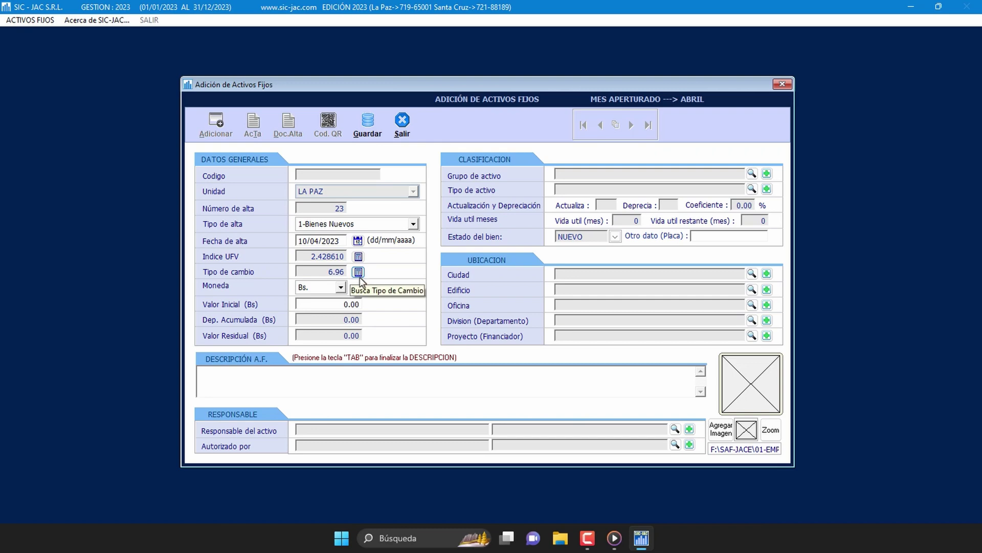
click(359, 272)
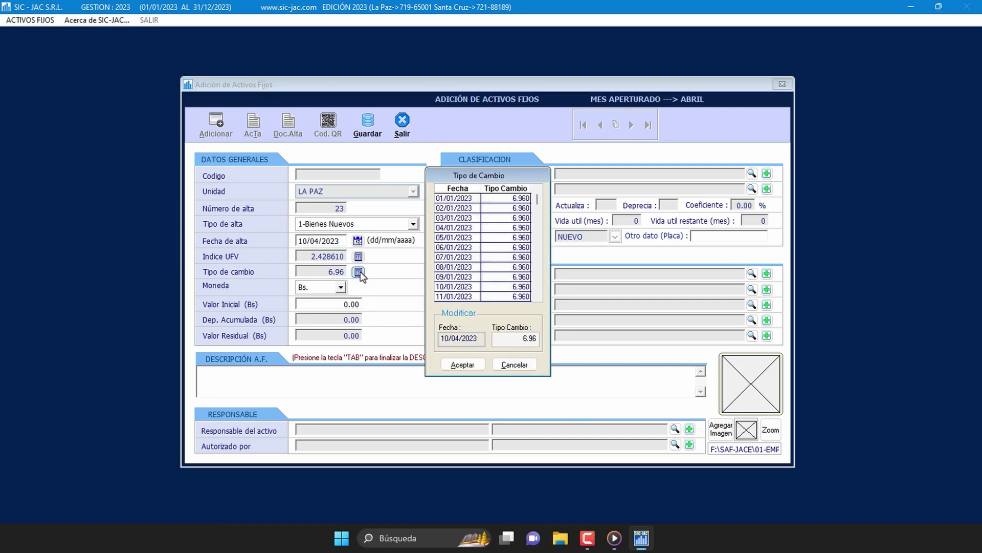
click(507, 366)
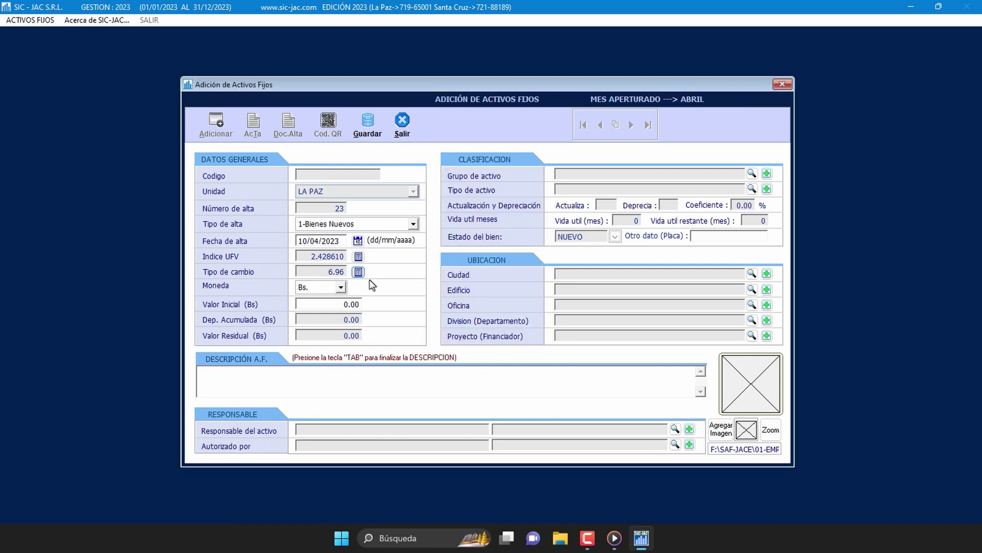
Step: Keep the currency as Bs. and enter an initial value of 4.350.00
click(341, 287)
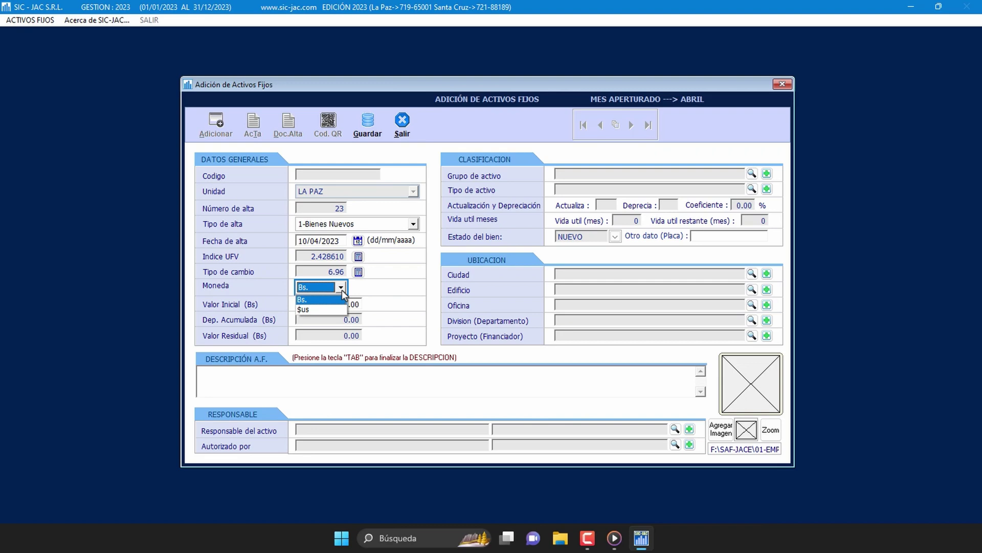
click(342, 289)
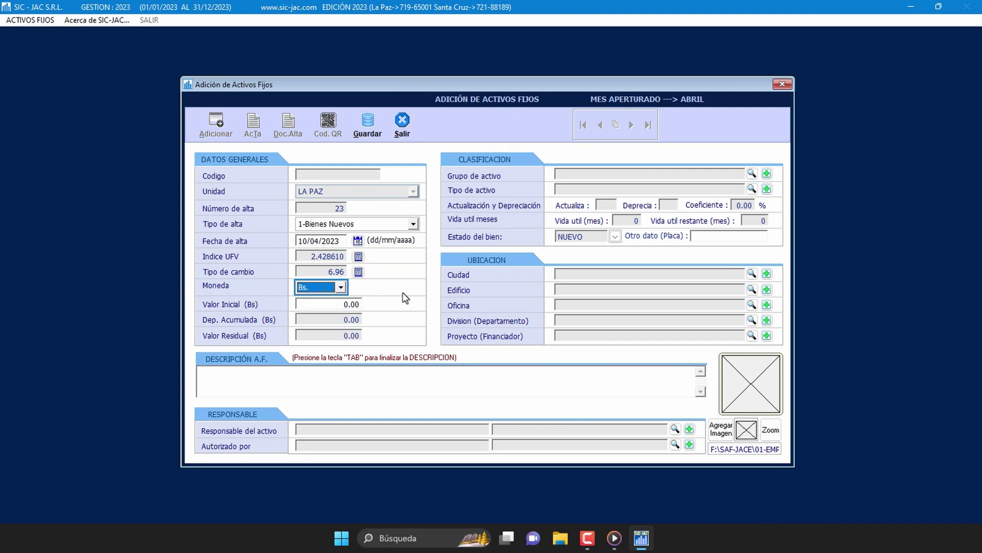
key(Tab)
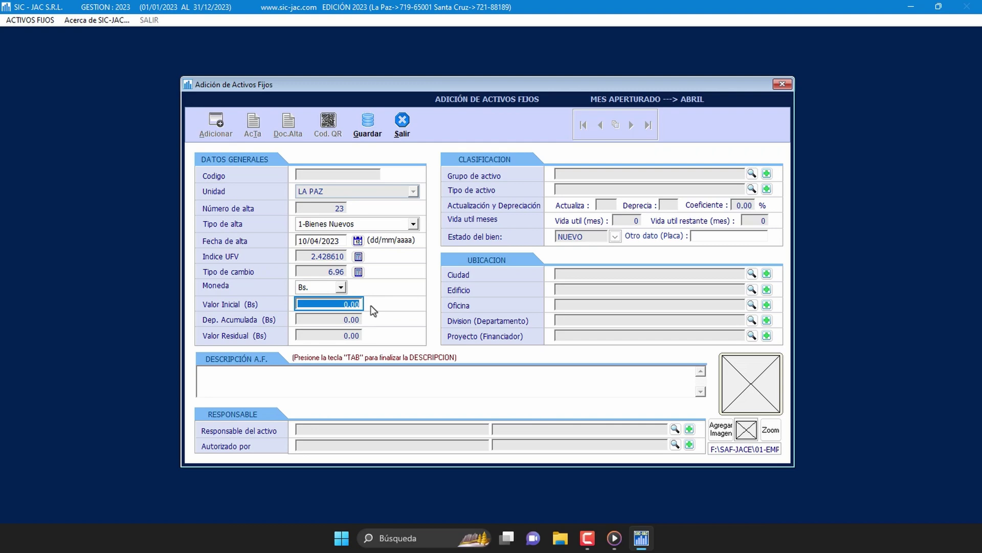
text(435.0)
key(Return)
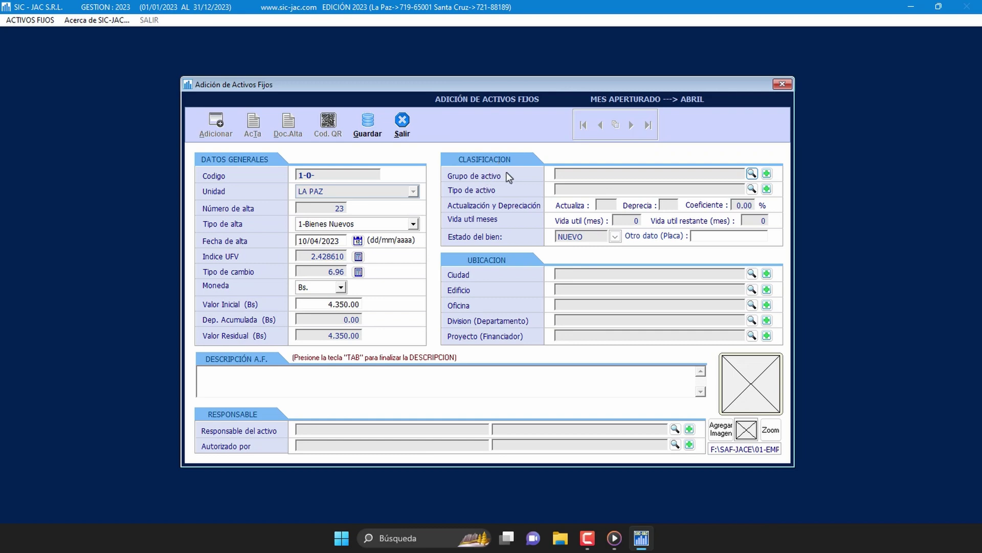
Step: Assign group MUEBLES Y ENSERES DE OFICINA via a MUEB search, giving code 1-2-00012 and 120-month life
click(752, 175)
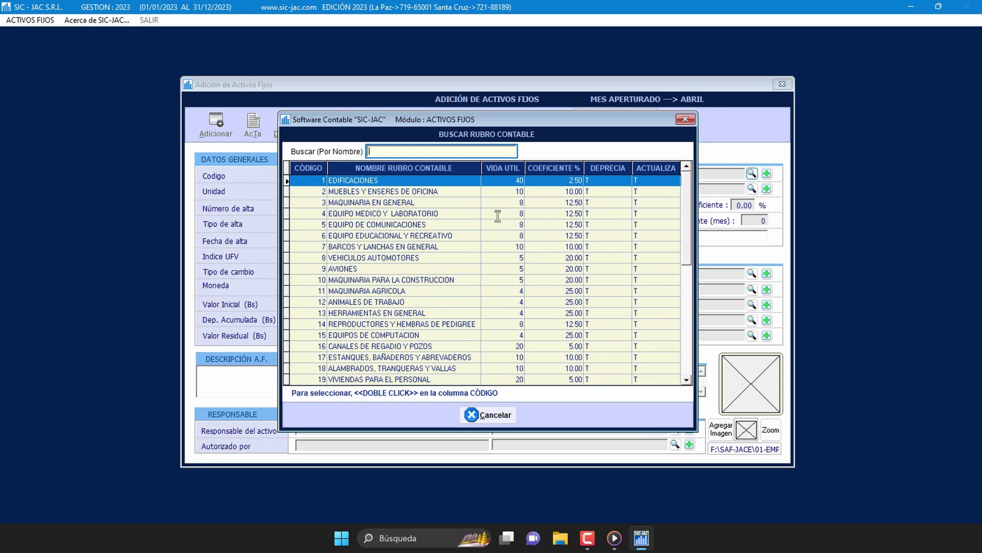
click(437, 192)
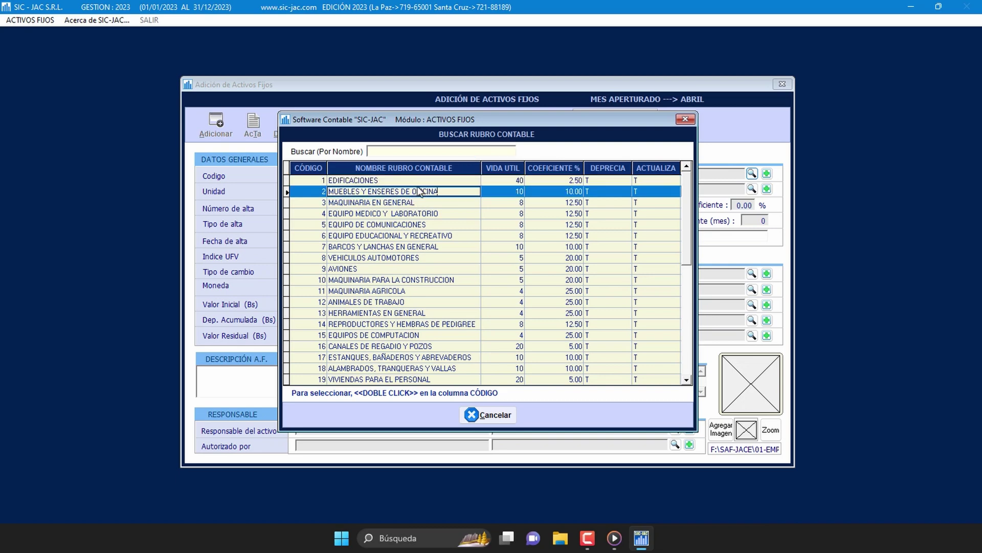
click(438, 152)
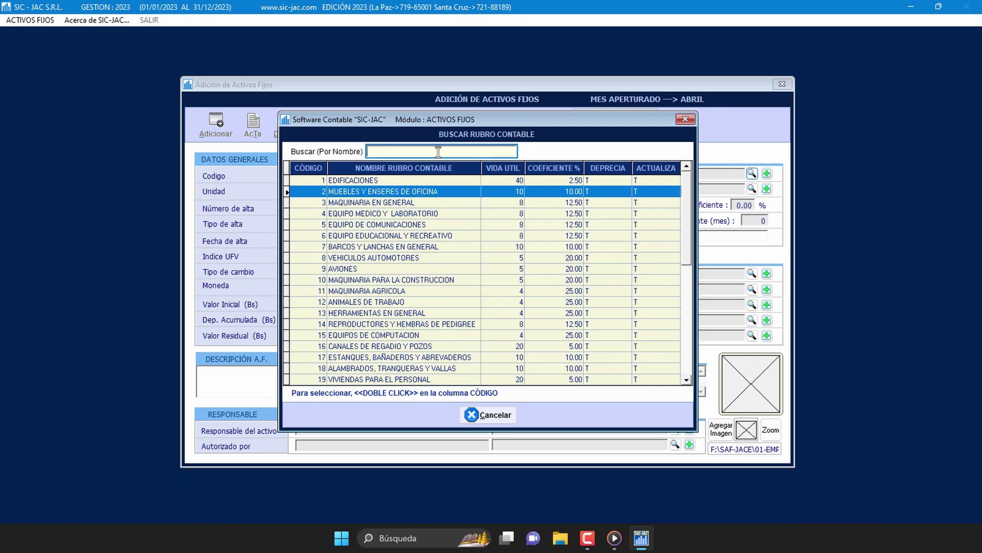
text(MUEB)
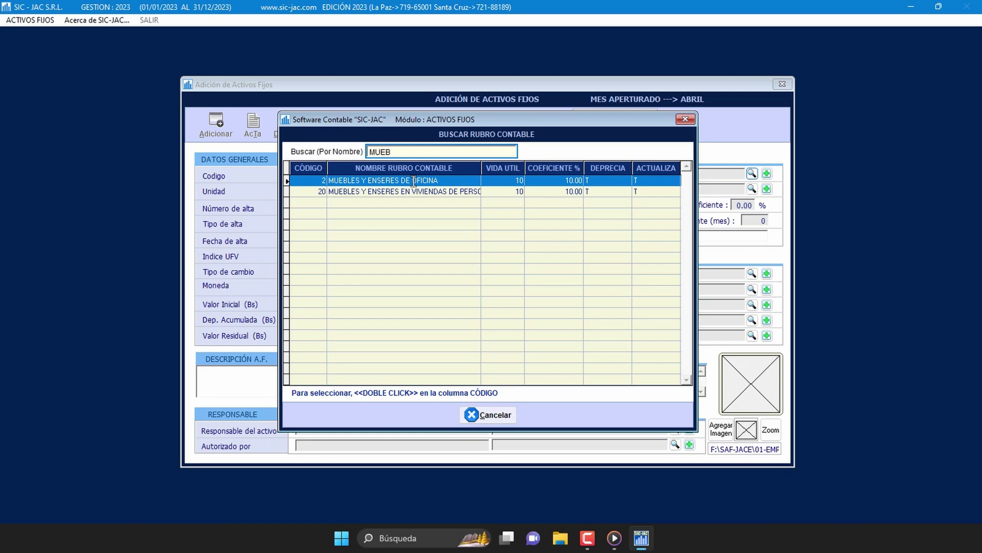
click(315, 180)
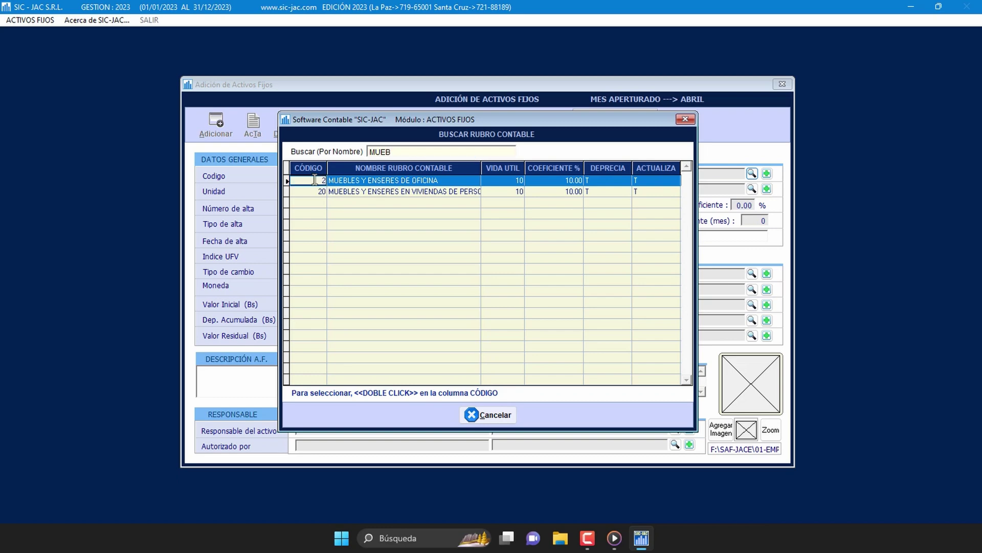
double_click(315, 180)
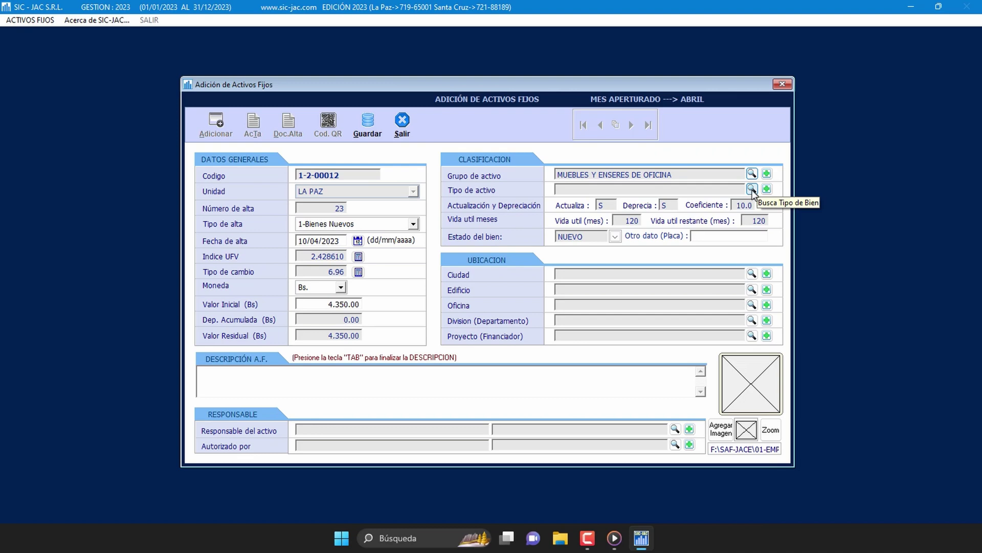
Step: Search asset types for ESCRIT and pick ESCRITORIO as the asset type
click(752, 189)
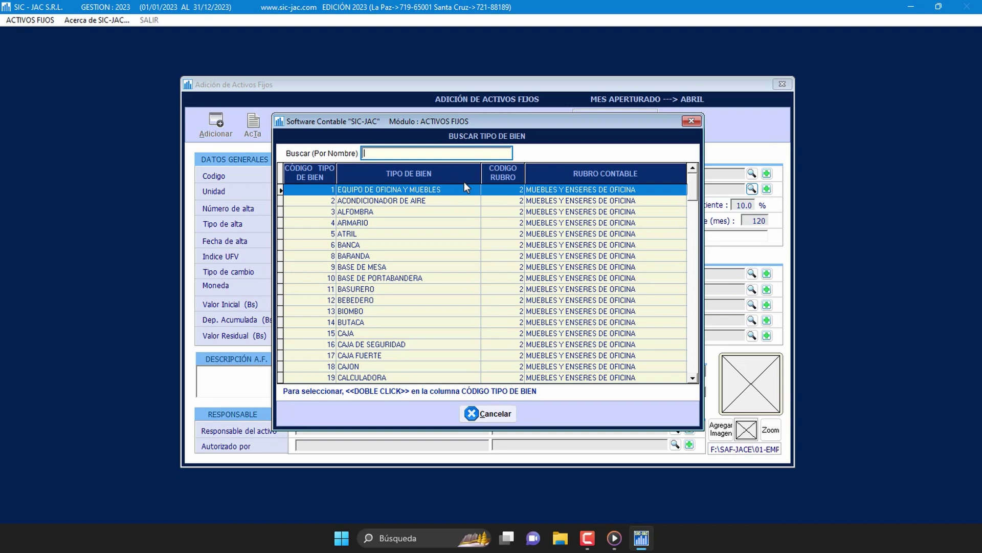
text(ESCRI)
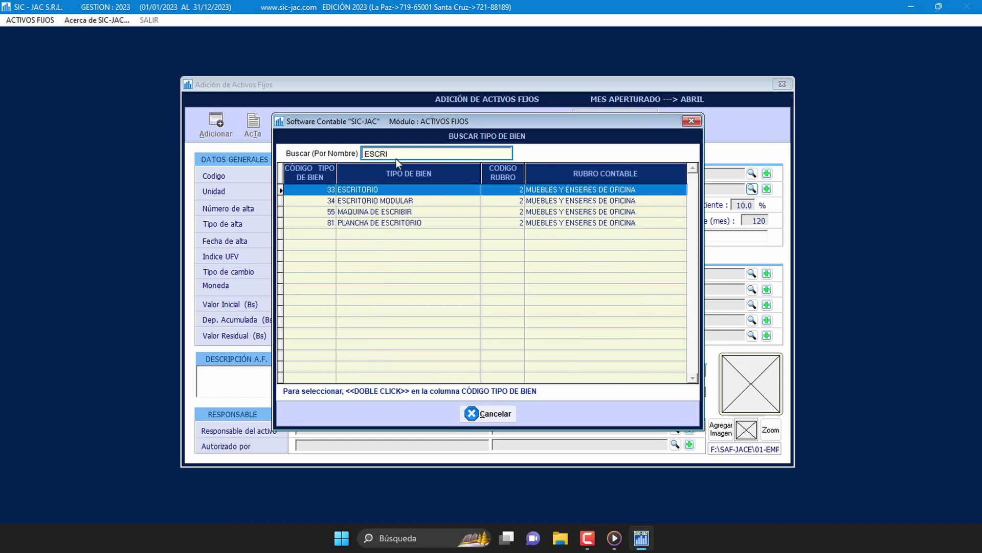
text(T)
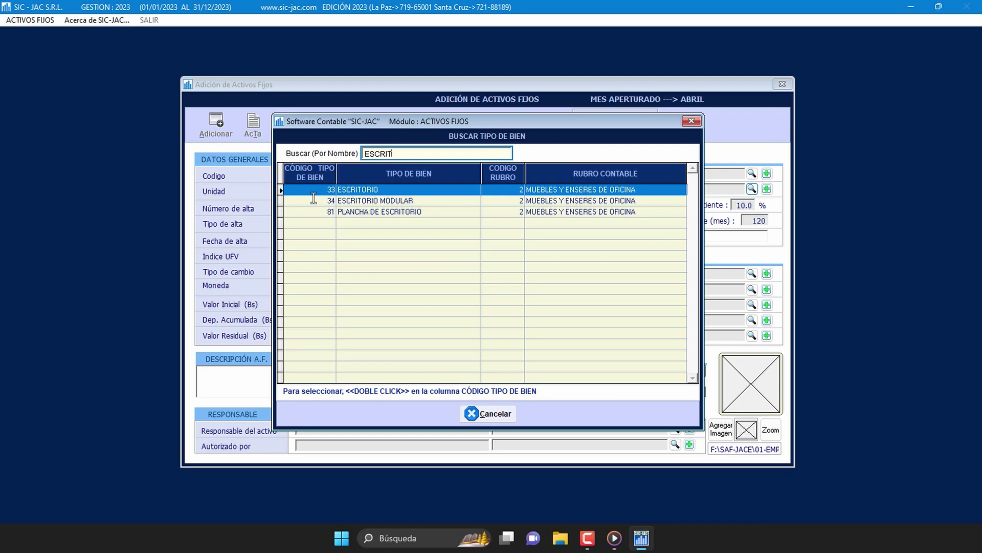
double_click(314, 191)
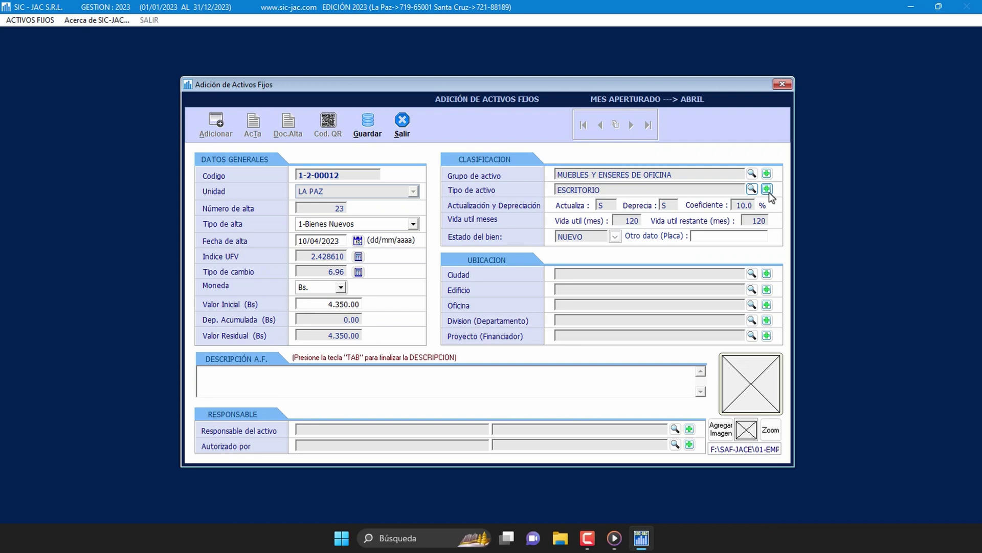
click(769, 190)
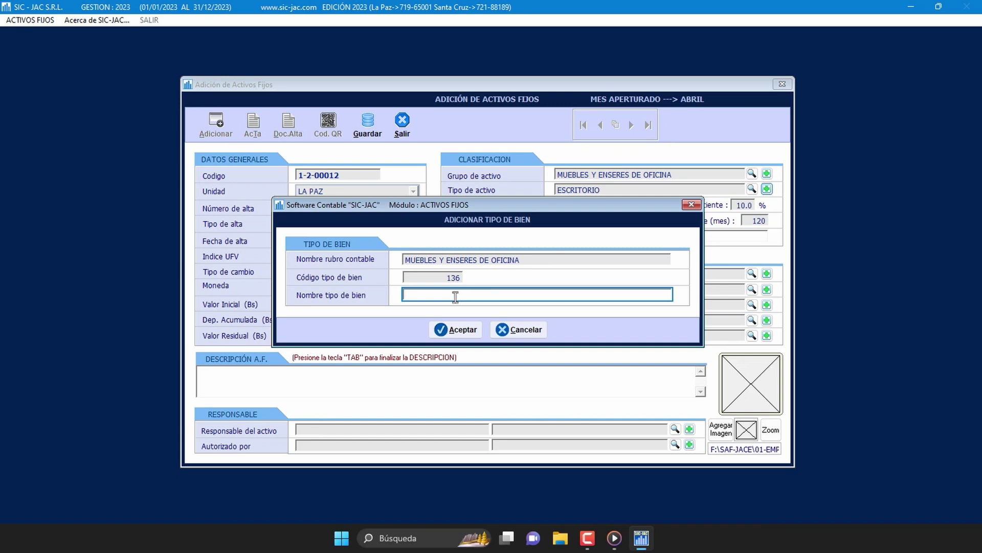
text(SILLON)
key(Tab)
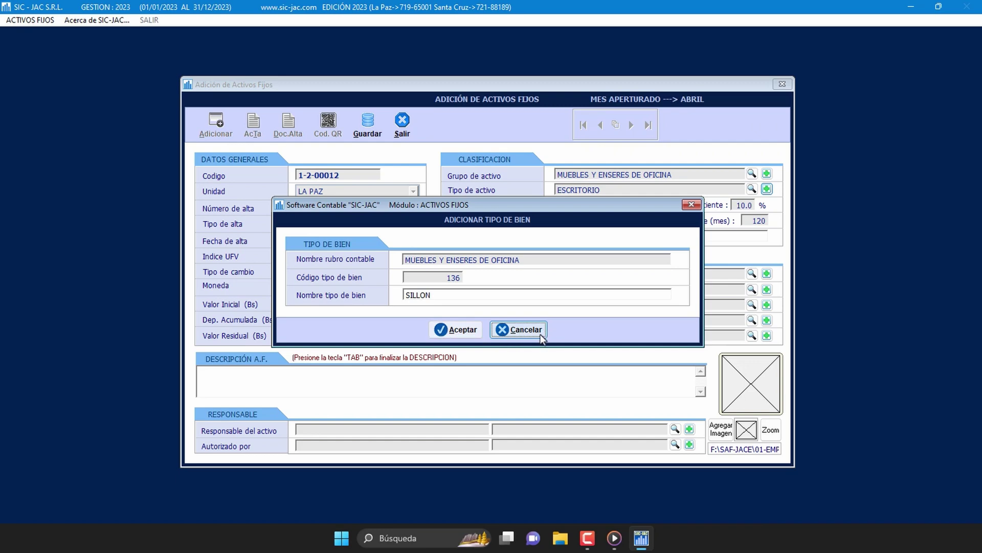
click(519, 330)
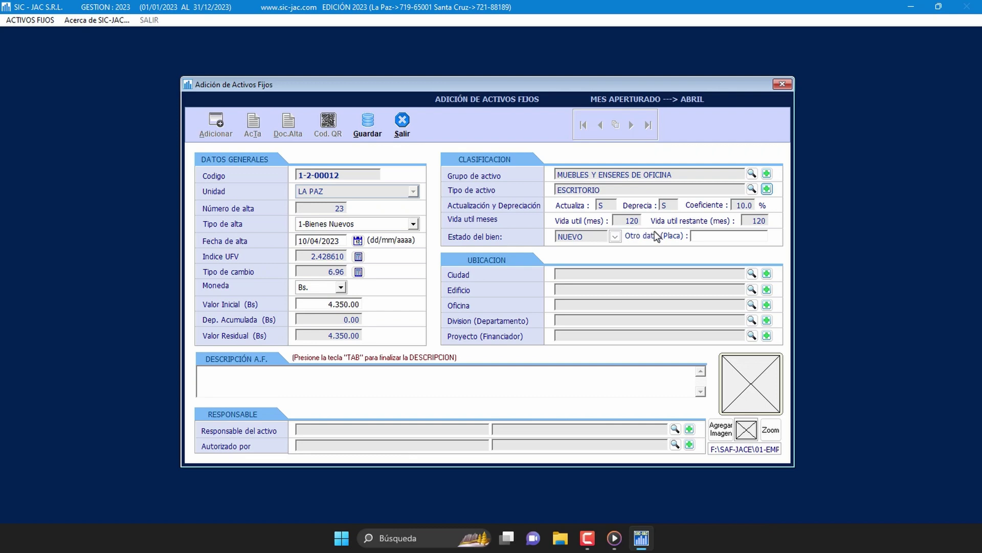
click(616, 236)
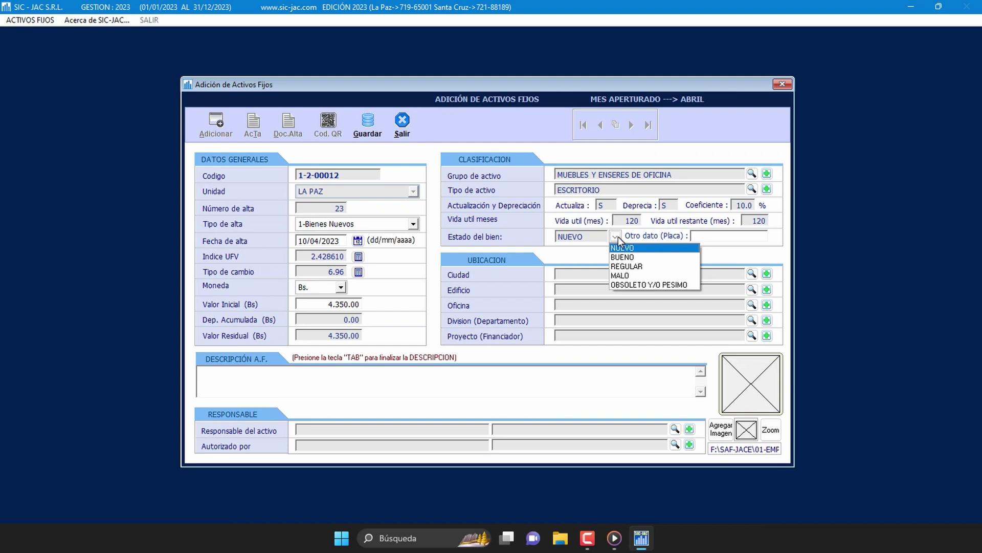
click(621, 249)
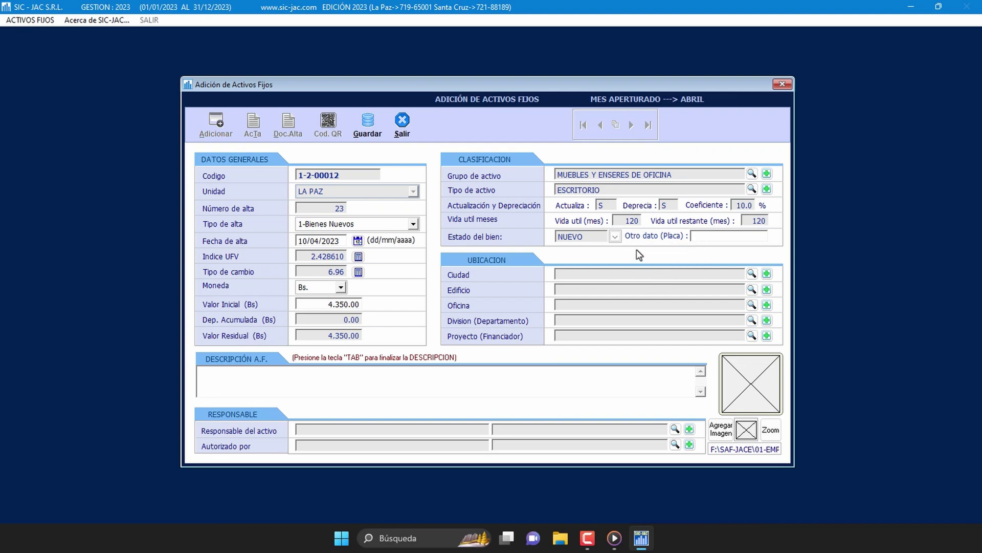
key(Tab)
key(Tab)
key(Tab)
key(Tab)
key(Tab)
key(Tab)
key(Tab)
key(Tab)
key(Tab)
key(Tab)
key(Tab)
key(Tab)
key(Tab)
key(Tab)
key(Tab)
key(Tab)
key(Tab)
key(Tab)
key(Tab)
key(Tab)
key(Tab)
key(Tab)
key(Tab)
key(Tab)
key(Tab)
key(Tab)
key(Tab)
key(Tab)
Step: Set the asset's location to city LA PAZ and building EDIFICIO LOS CEDROS
click(752, 274)
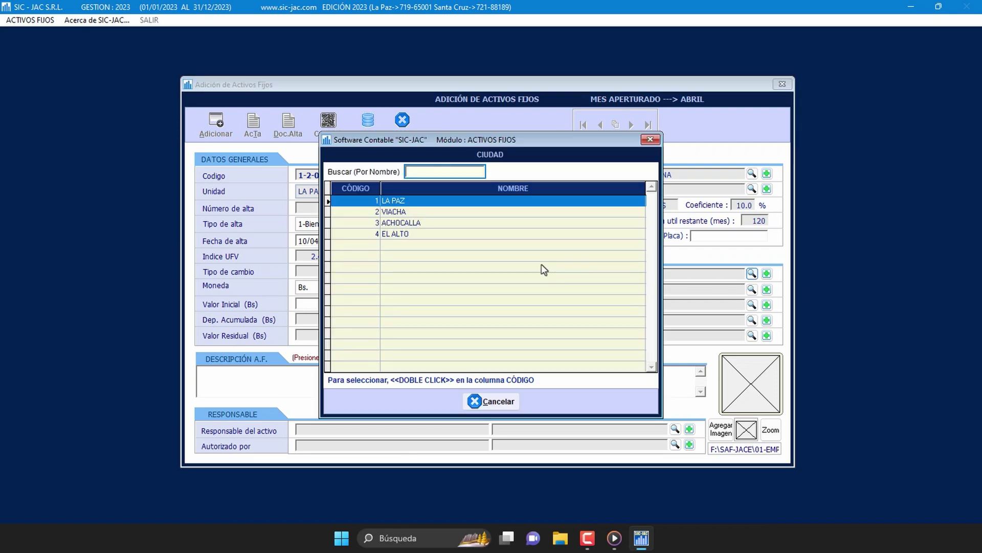
click(373, 201)
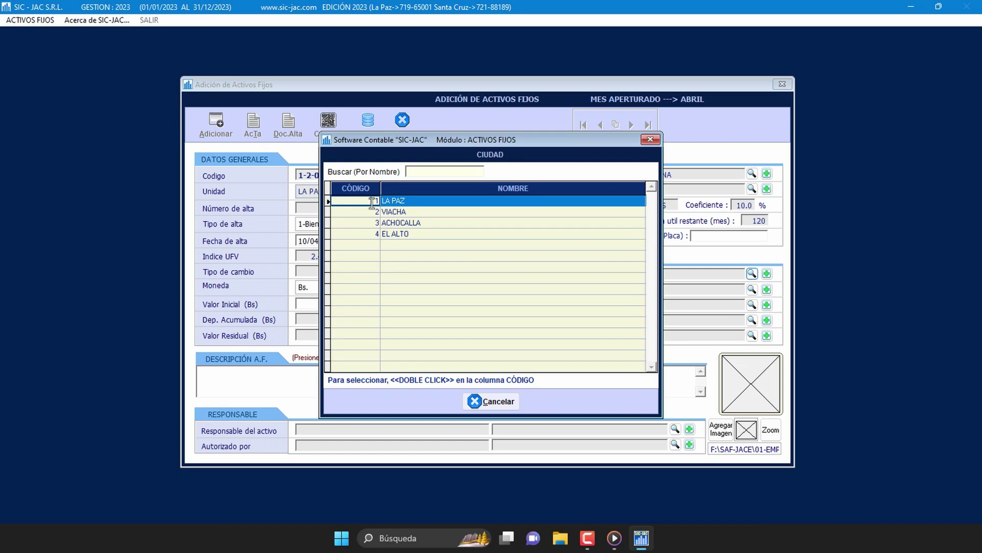
double_click(372, 201)
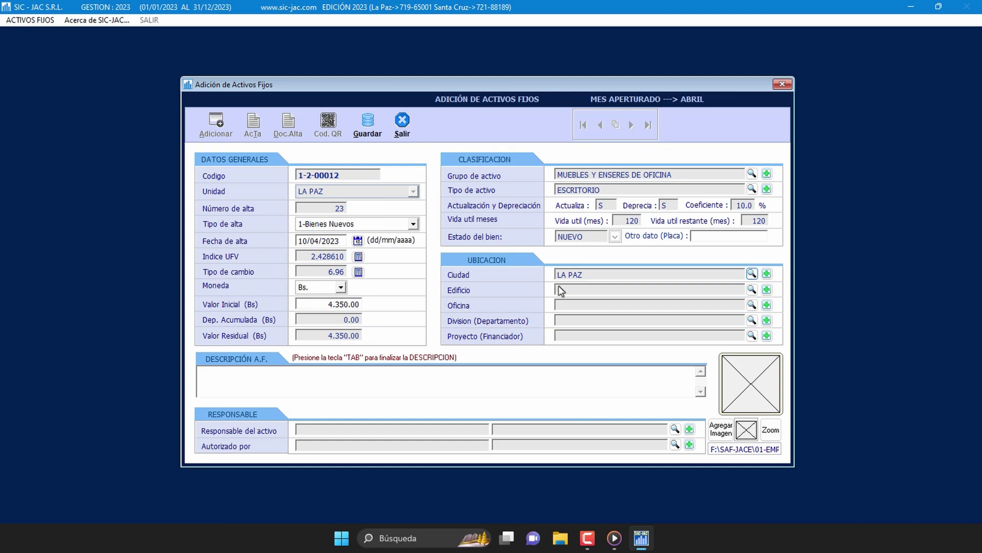
click(751, 289)
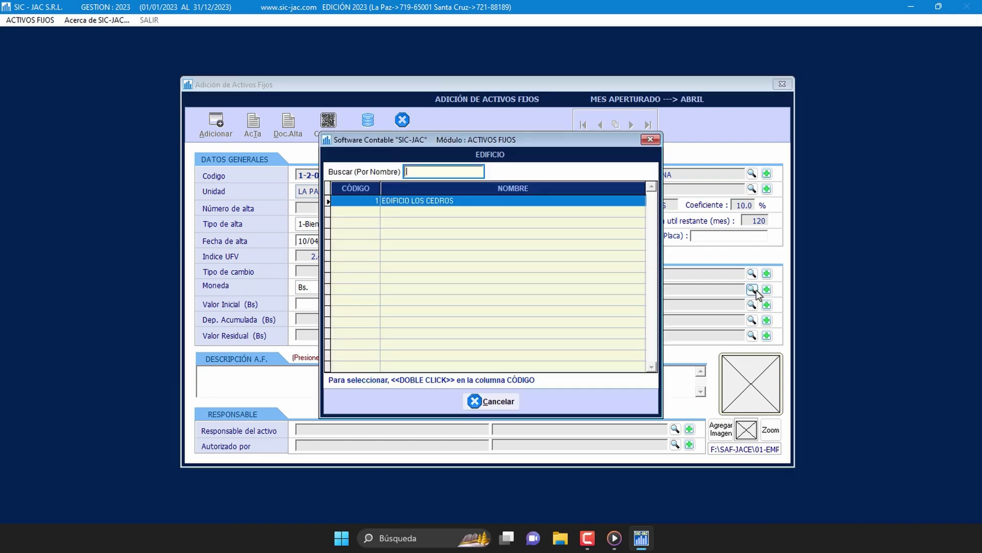
click(374, 201)
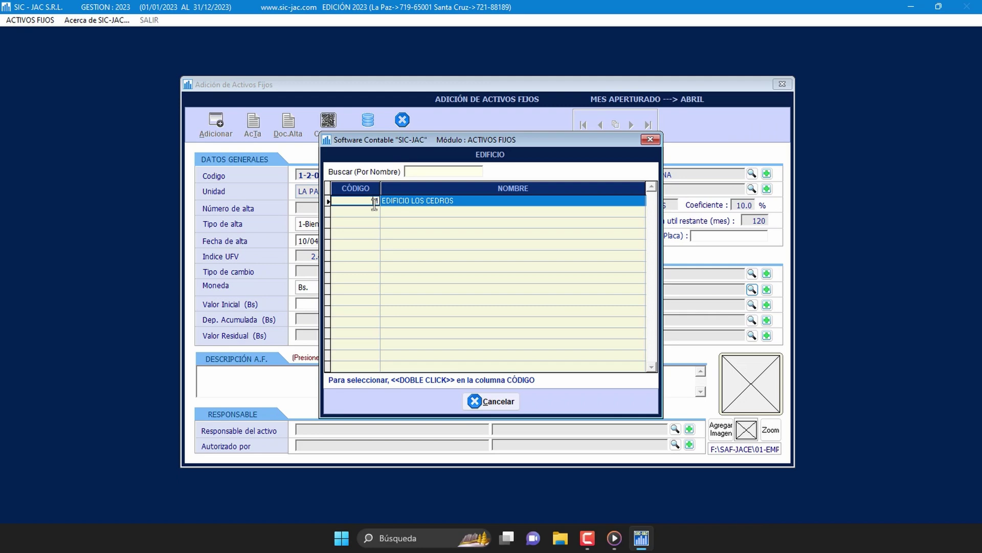
double_click(374, 201)
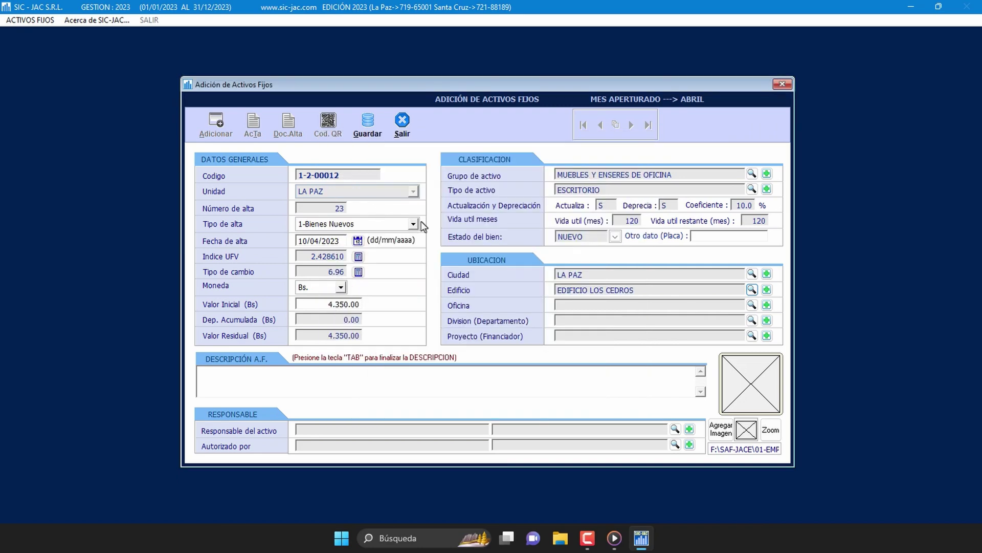
Step: Choose office ADMINISTRACION 1 A, division ADMINISTRACION and project Oficina Central from their lookup lists
click(752, 305)
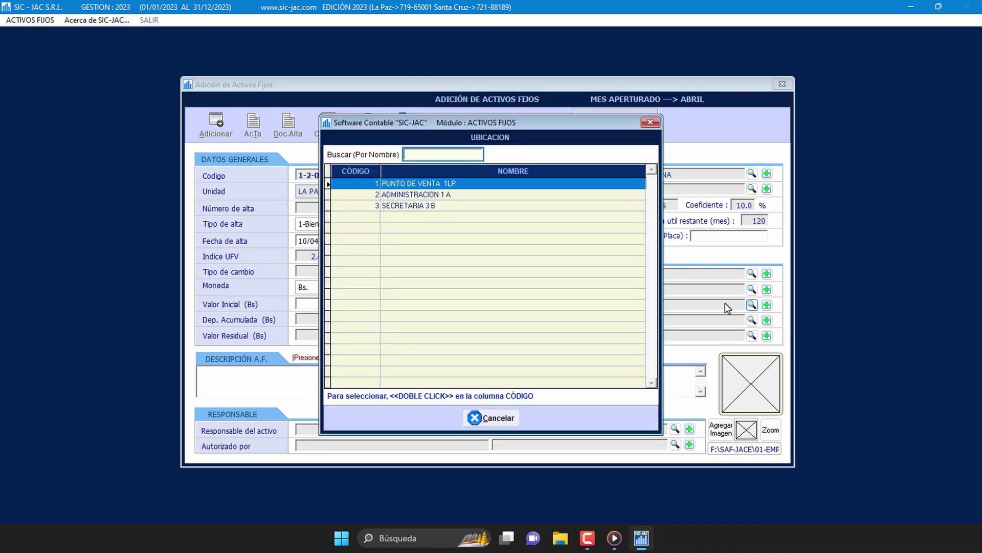
click(366, 196)
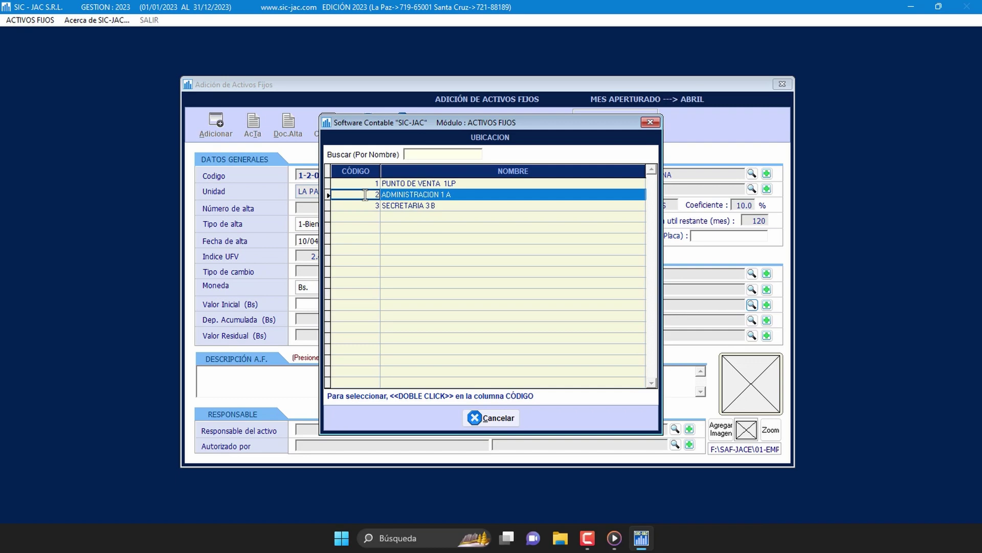
double_click(365, 194)
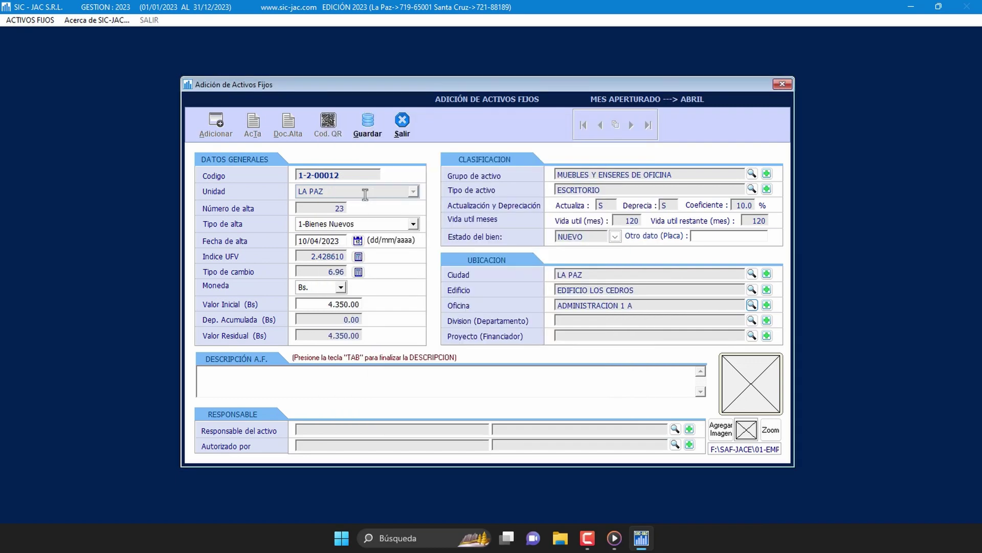
click(752, 321)
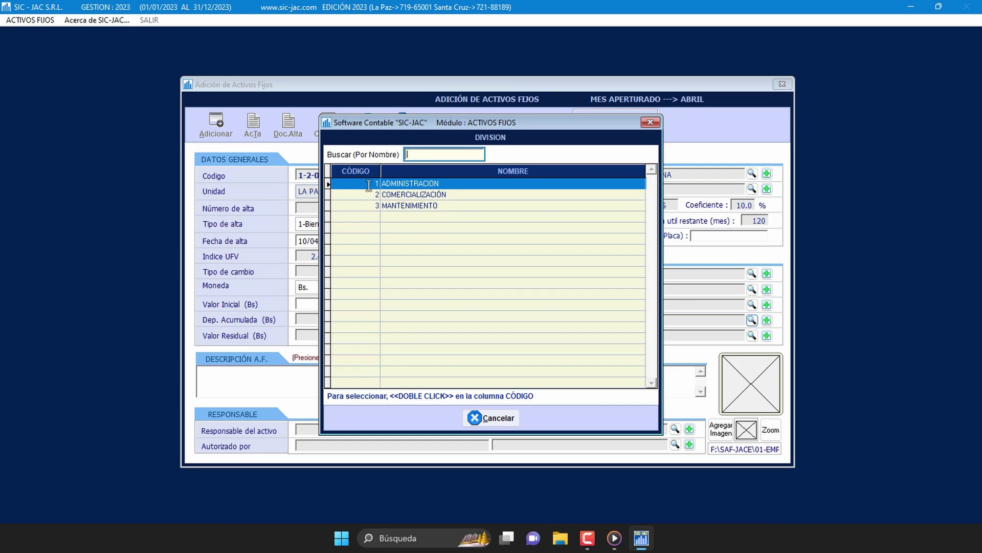
click(368, 185)
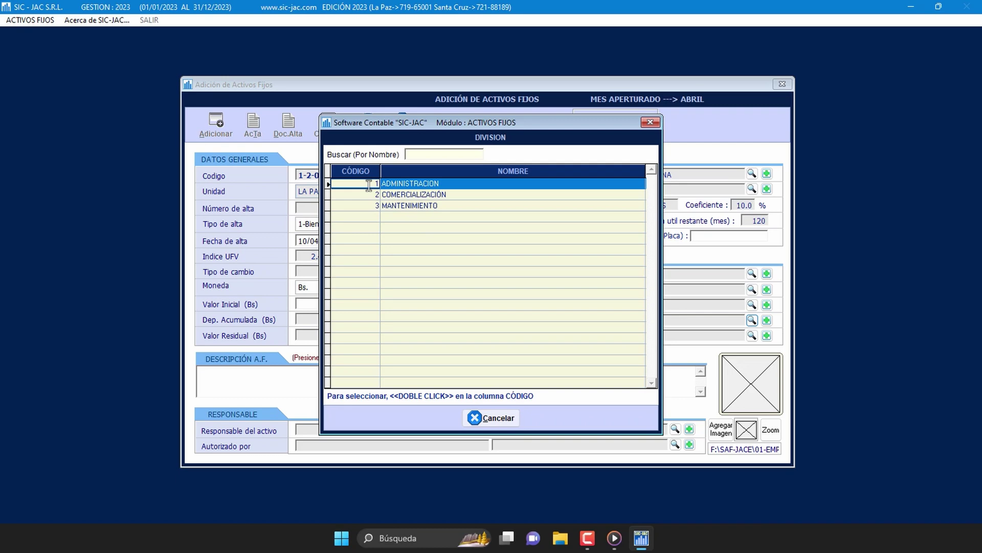
double_click(368, 184)
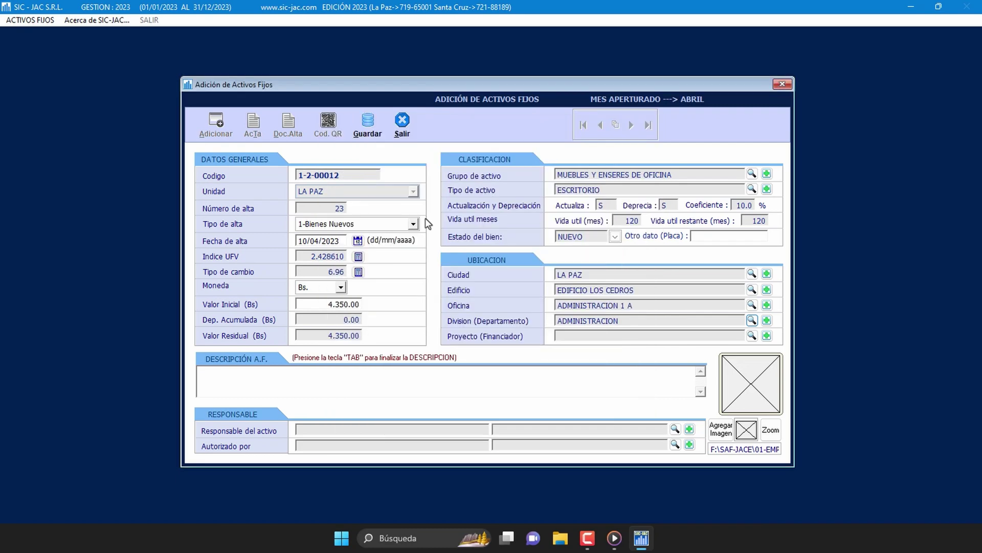
click(751, 336)
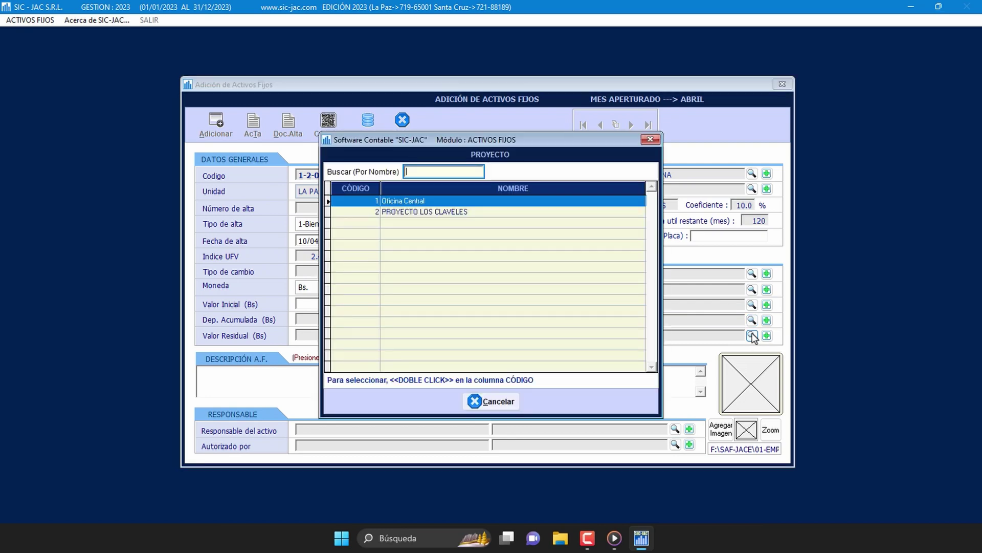
click(370, 201)
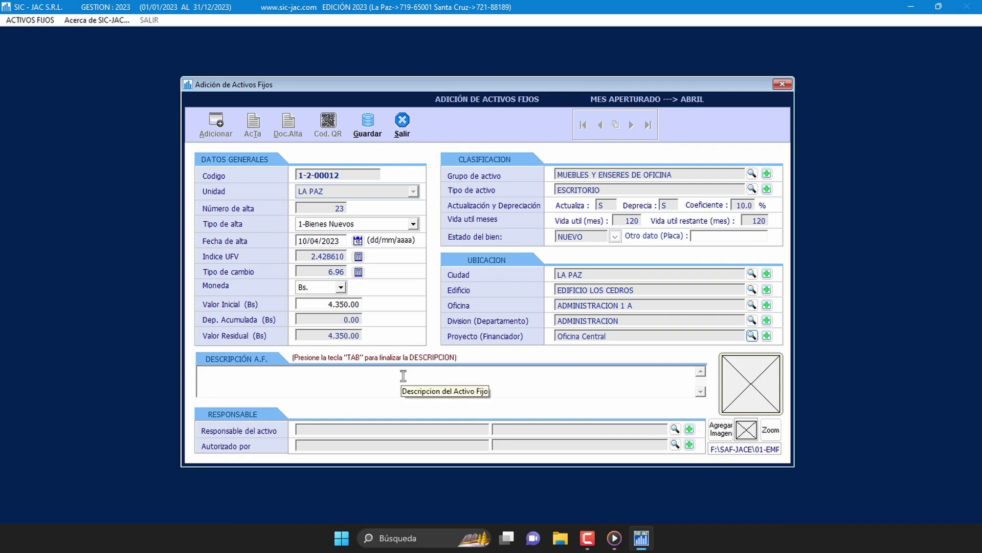
Step: Enter the description 'ESCRITORIO DE MADERA MARA DE CUATRO GAVETAS…' with 1 m high, 1.8 m long, 90 cm wide
click(403, 376)
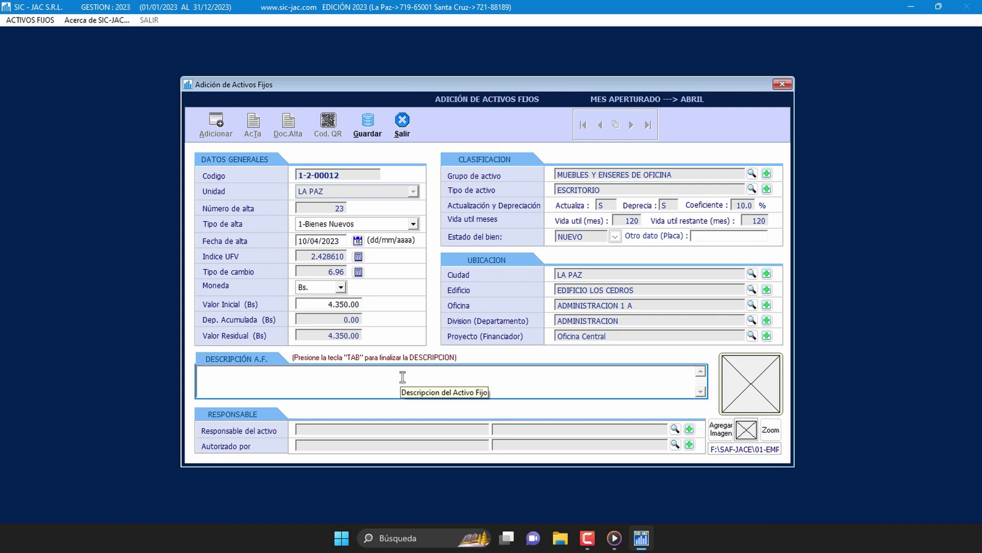
text(E)
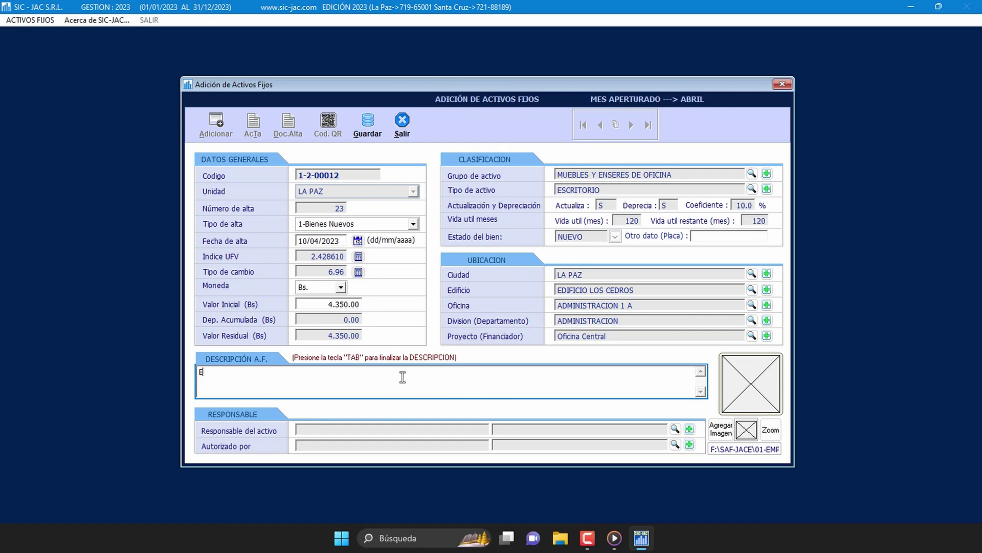
text(SCRITORIO DE MADERA M)
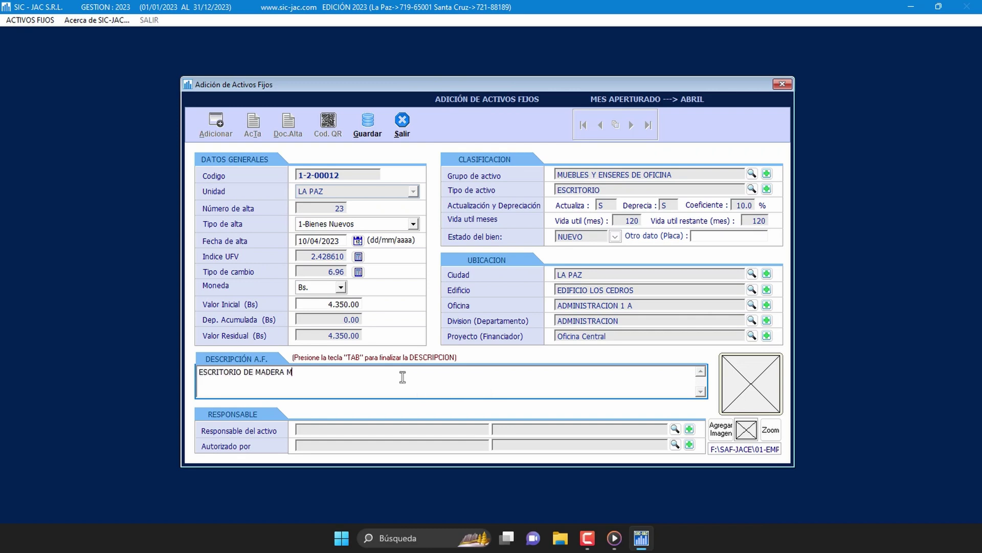
text(ARA DE CUATRO GAVETAS DE)
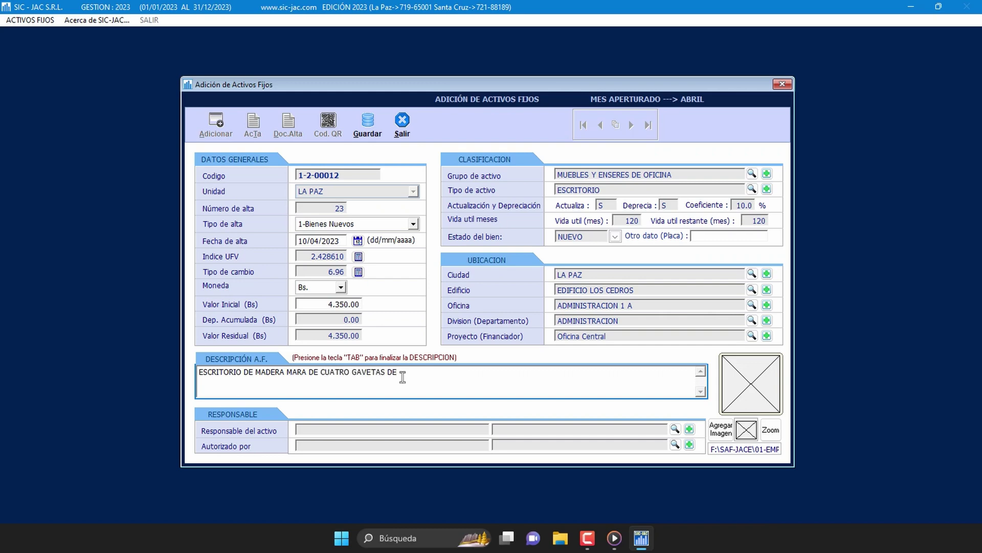
text( 1 METRO DE ALTO X 1.8 METROS DE LARGO)
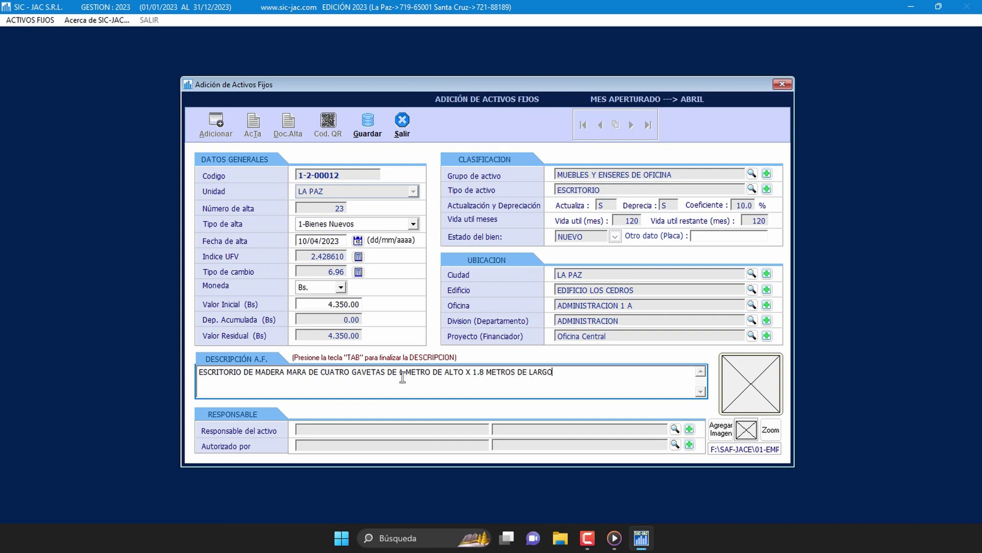
text( X 90 CENTIMETROS DE ANCHO)
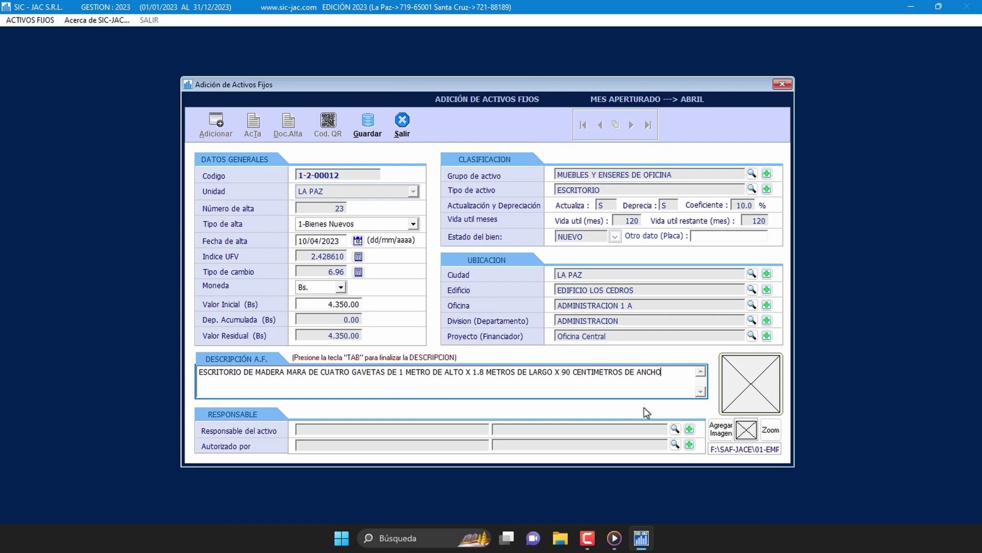
Step: Assign ADMINISTRADOR as the responsible person and ENCARGADO DE ACTIVO FIJO as the authoriser
click(675, 430)
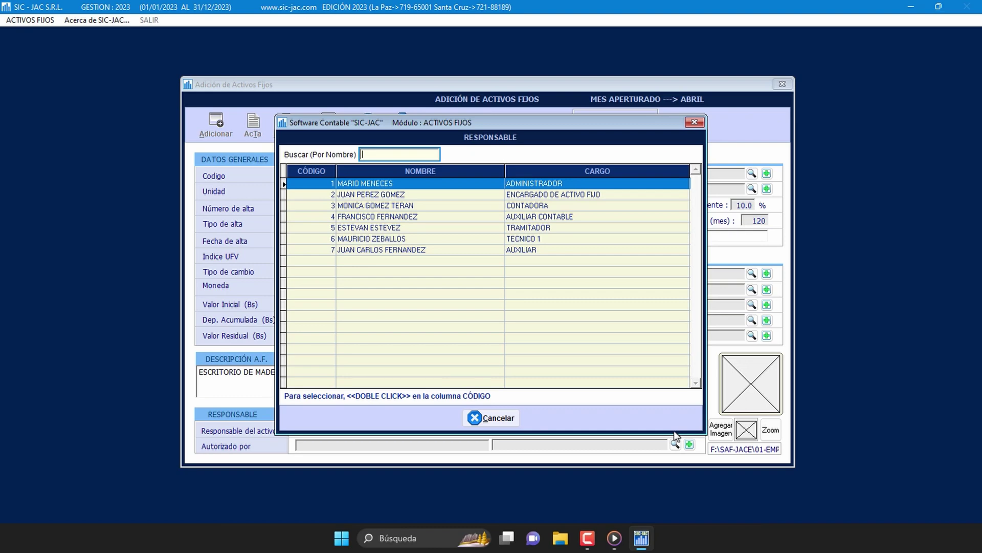
click(311, 183)
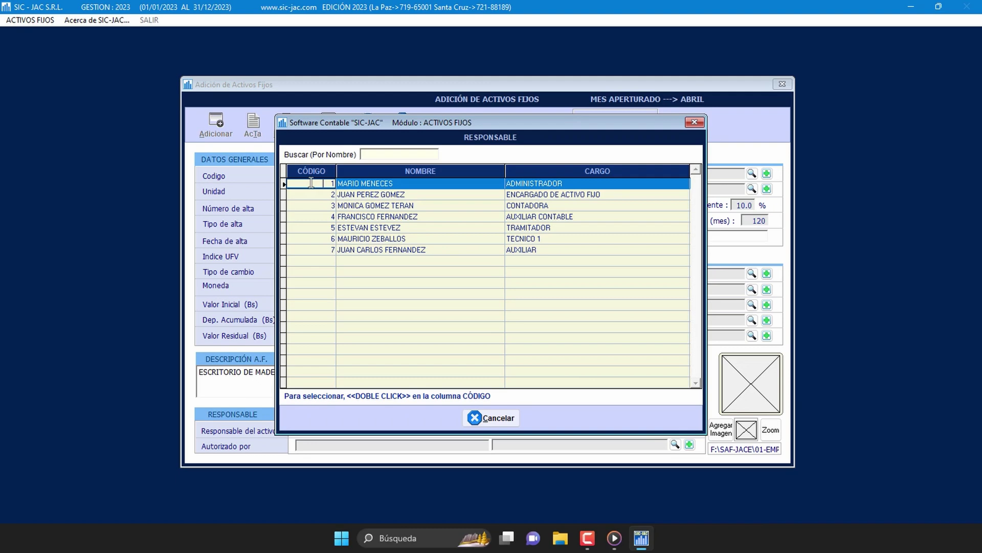
double_click(311, 183)
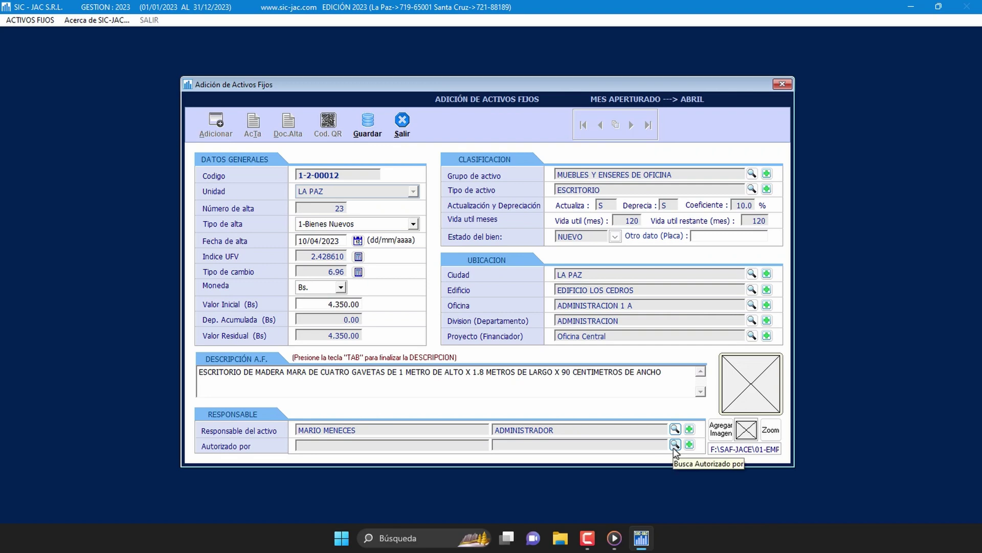
click(675, 445)
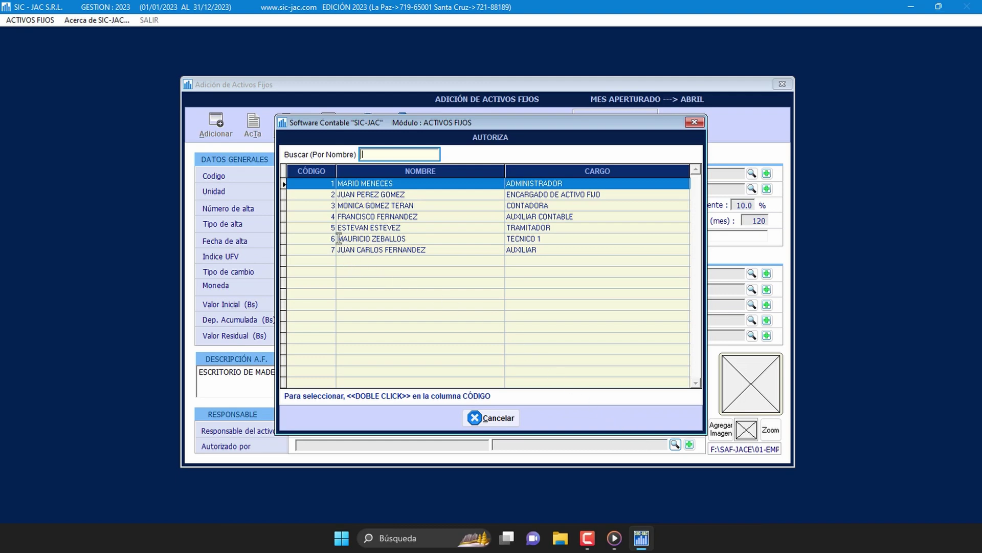
click(321, 195)
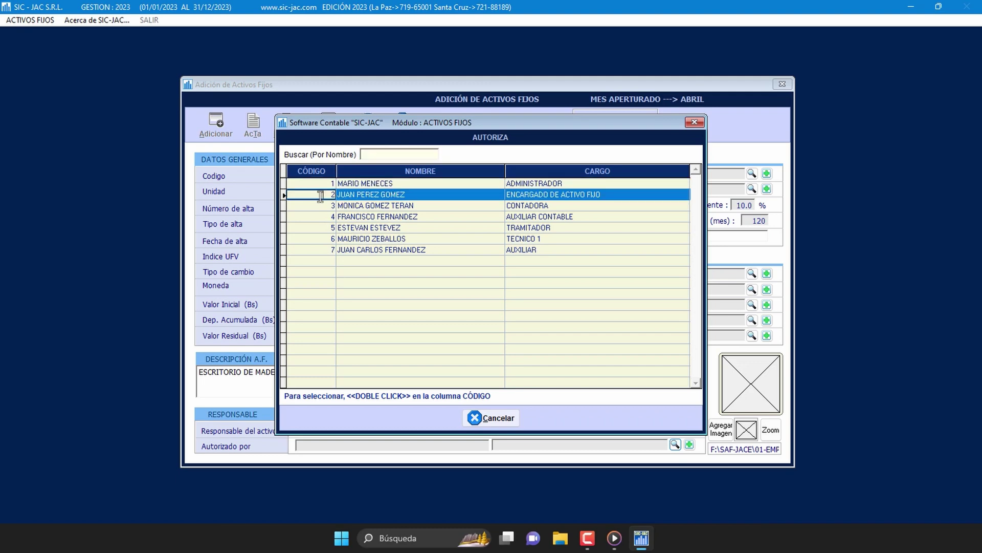
double_click(320, 195)
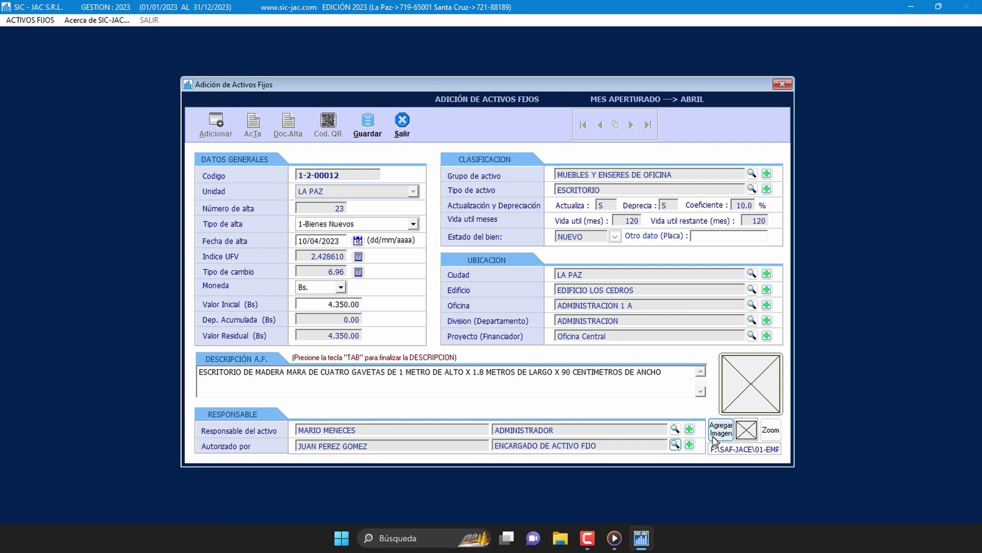
Step: Attach escritorio.jpg from the Imágenes library as the asset photo and view it enlarged
click(721, 430)
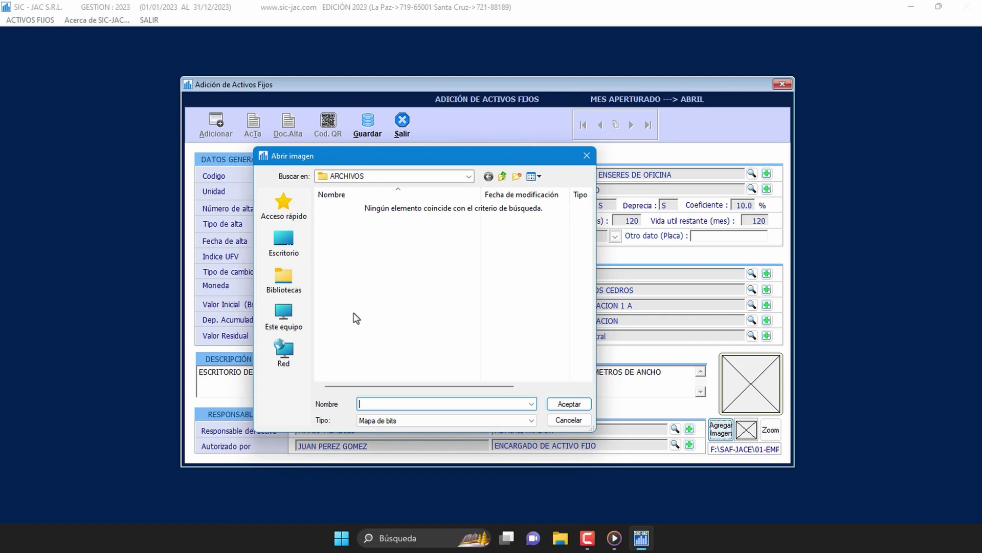
click(287, 279)
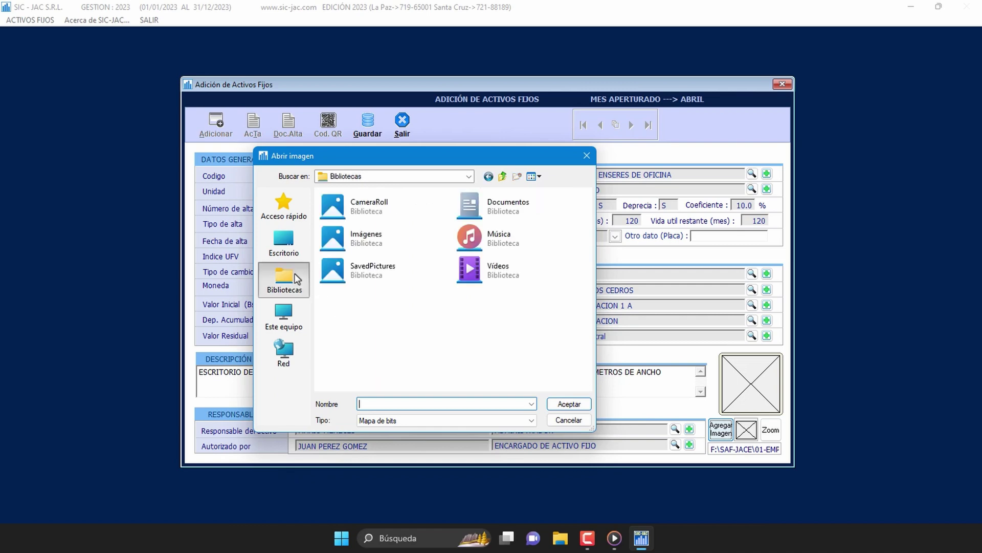
double_click(380, 250)
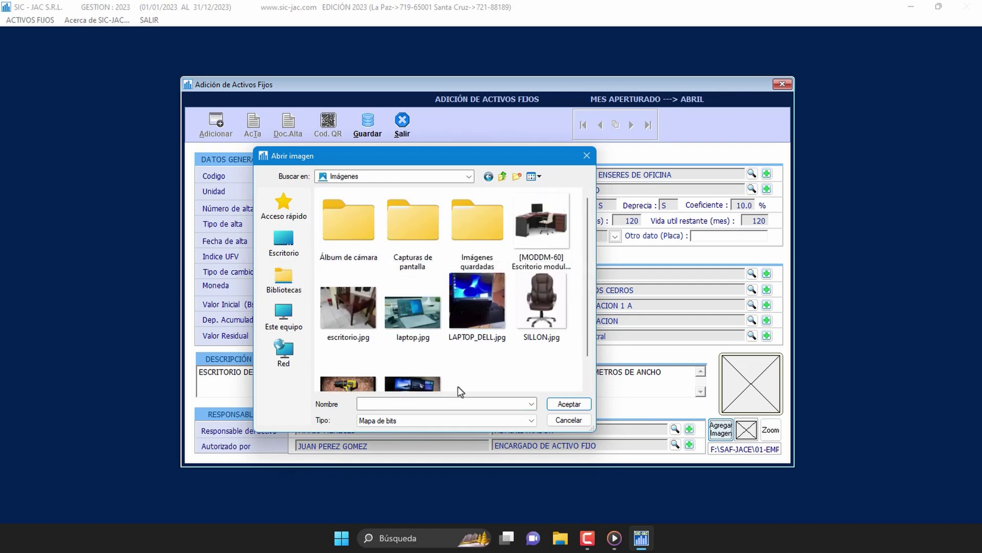
click(357, 318)
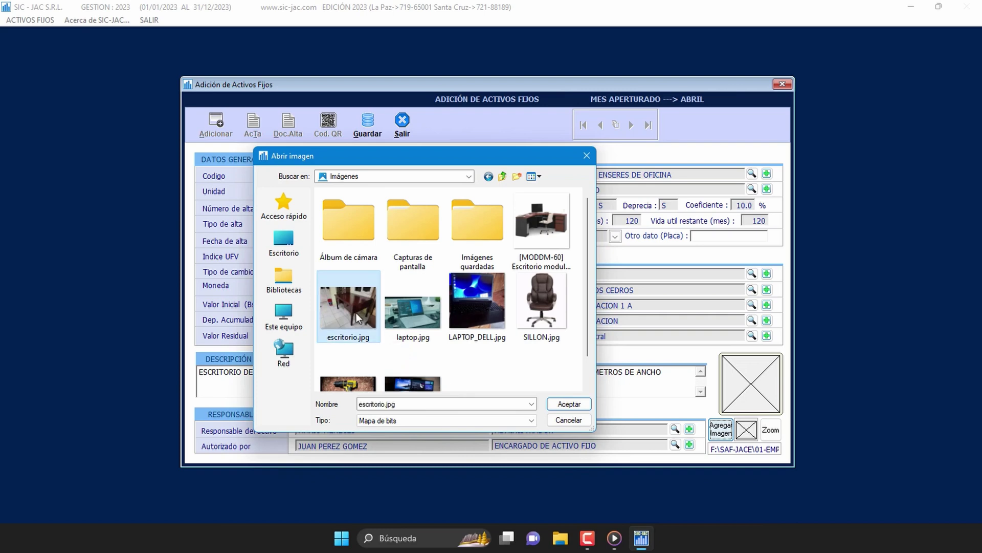
click(569, 404)
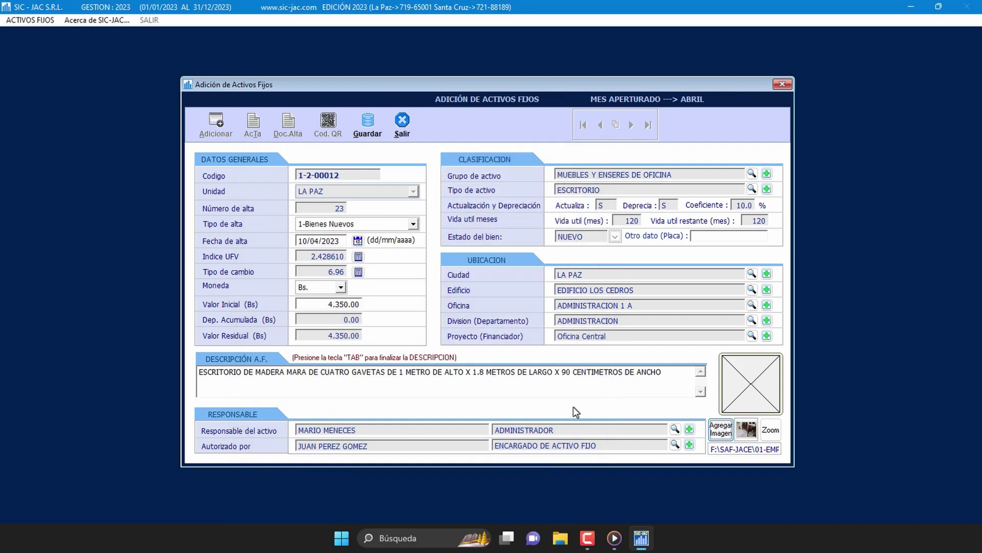
click(773, 434)
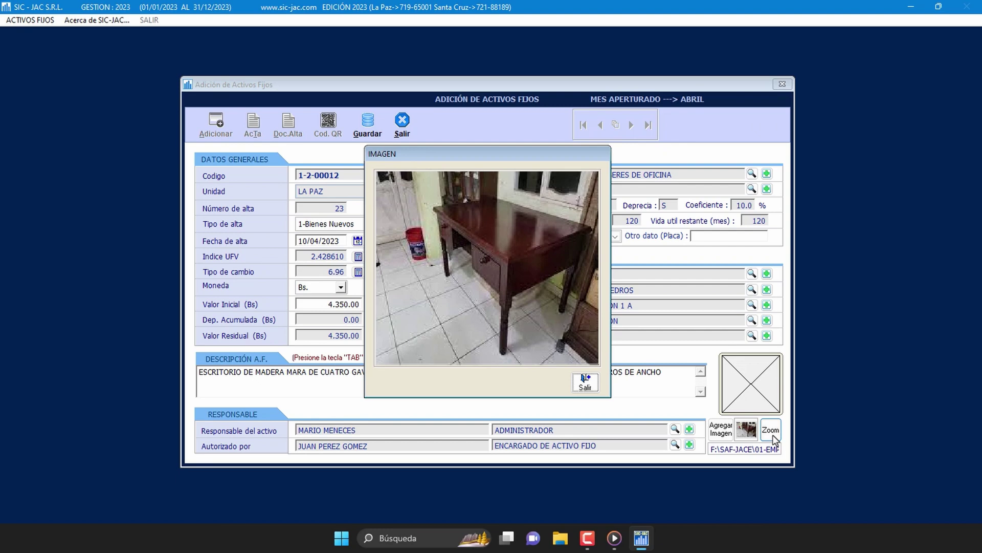
click(588, 384)
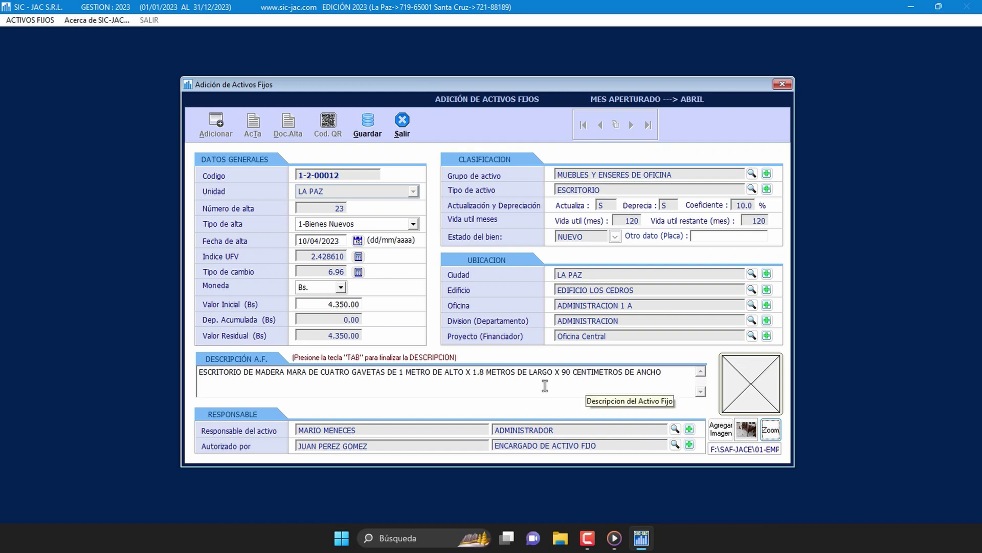
Step: Save desk asset 1-2-00012 and accept previewing its Acta de Recepción 23/2023
click(373, 135)
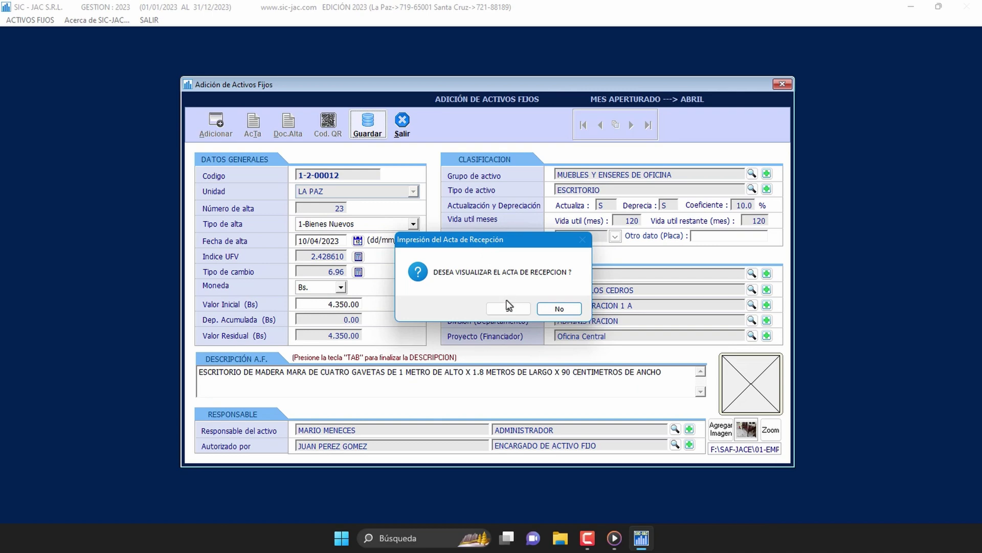
click(517, 312)
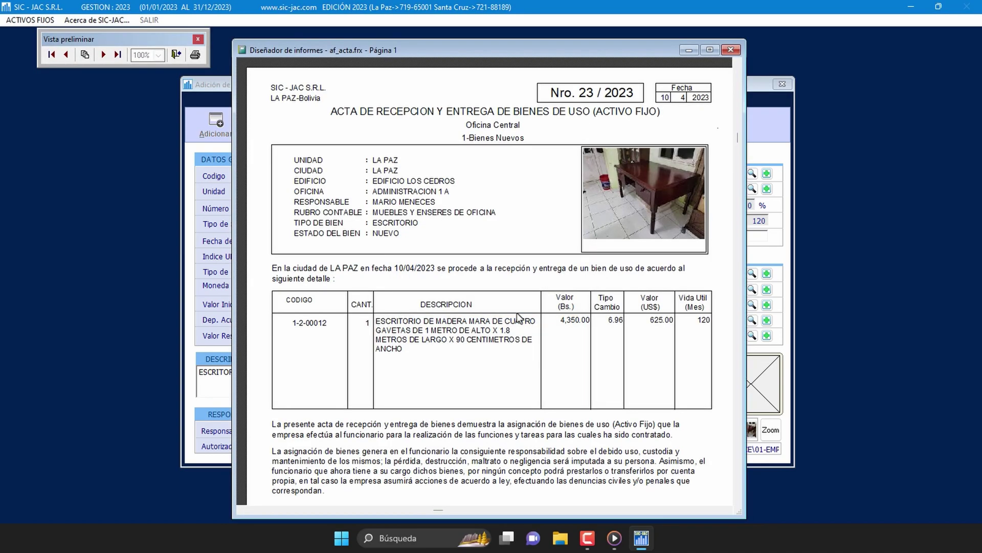
Step: Maximize the Acta de Recepción preview, shift its toolbar right, and scroll through to the signatures
click(709, 50)
drag(172, 41, 606, 41)
drag(545, 42, 576, 42)
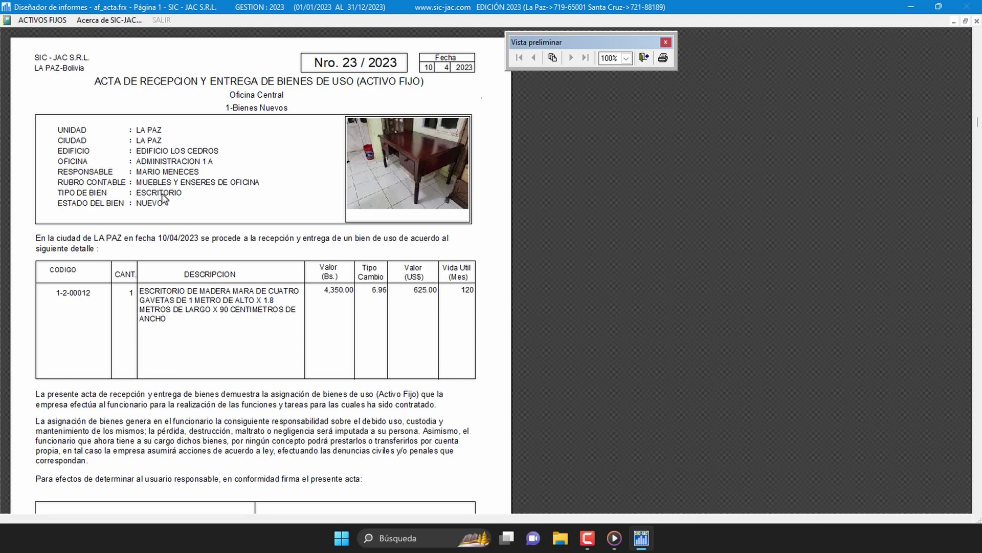
scroll(183, 251, down, 1)
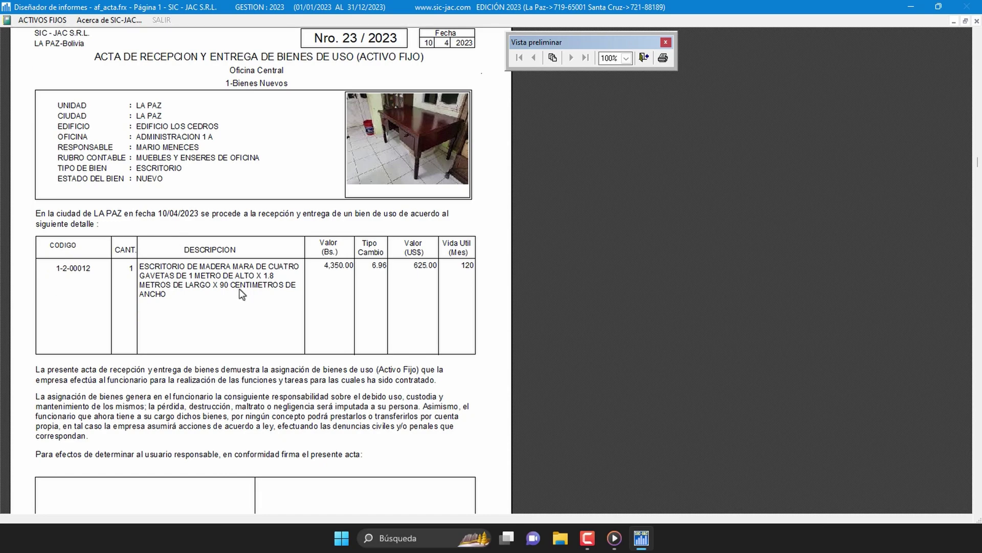
scroll(484, 369, down, 2)
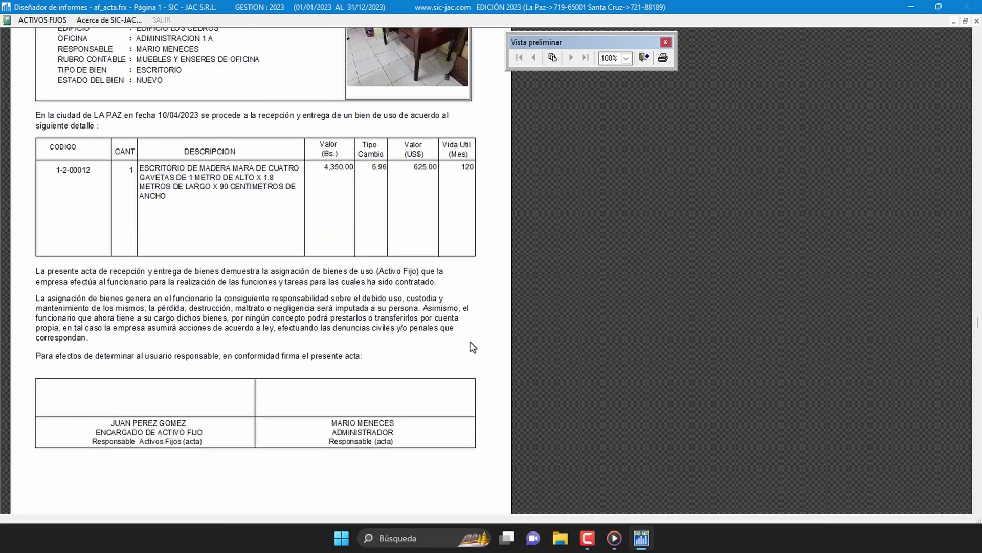
scroll(471, 348, down, 1)
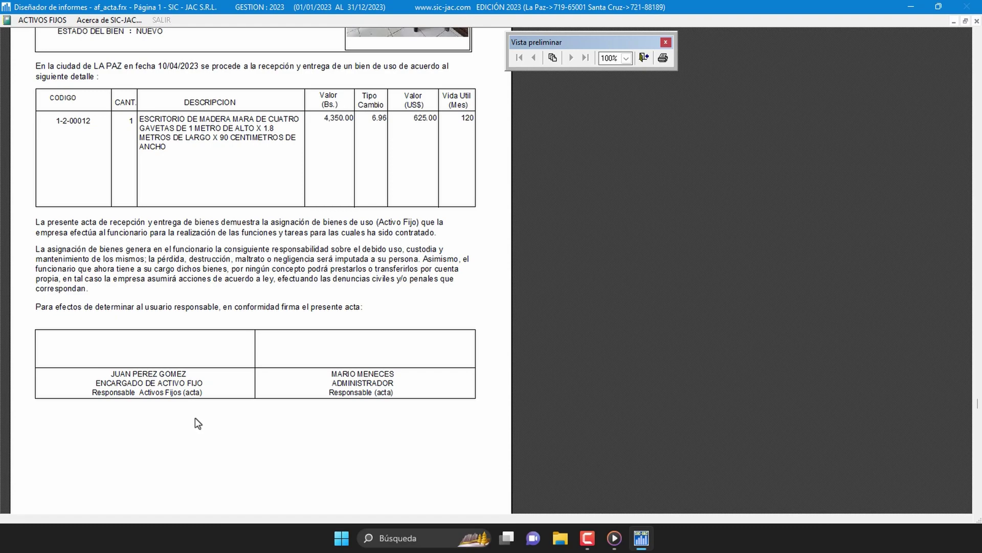
scroll(469, 443, up, 3)
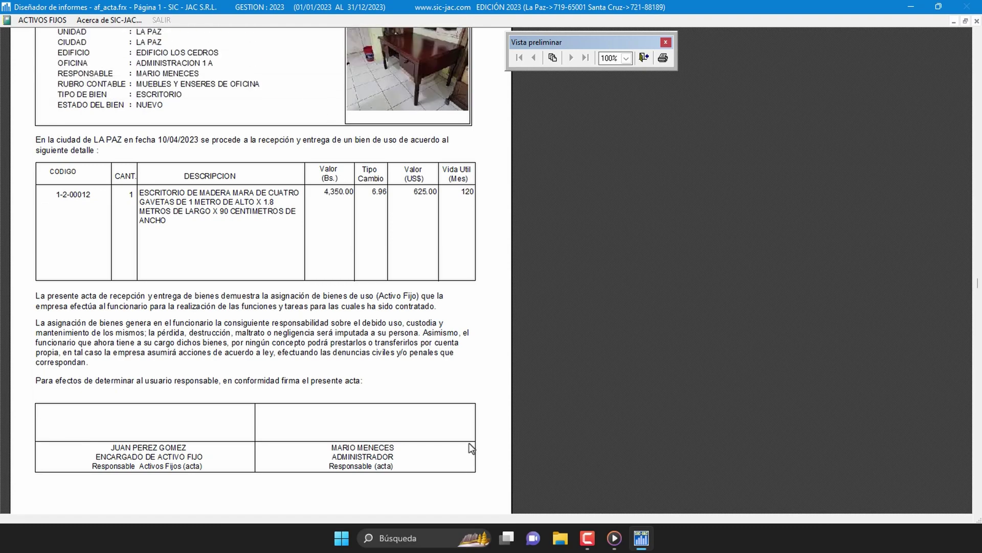
scroll(468, 443, up, 2)
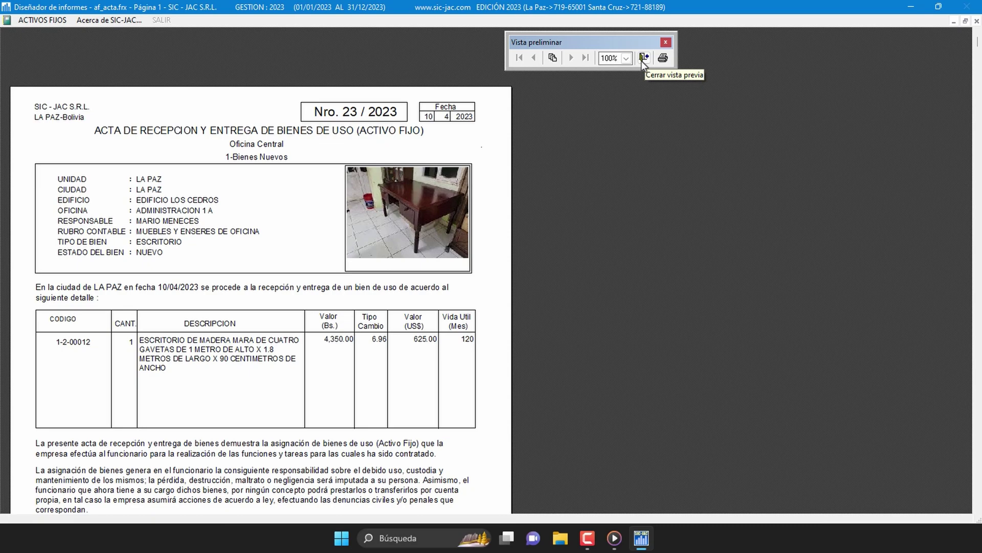
Step: Close the Acta preview and acknowledge the Datos Grabados confirmation
click(644, 59)
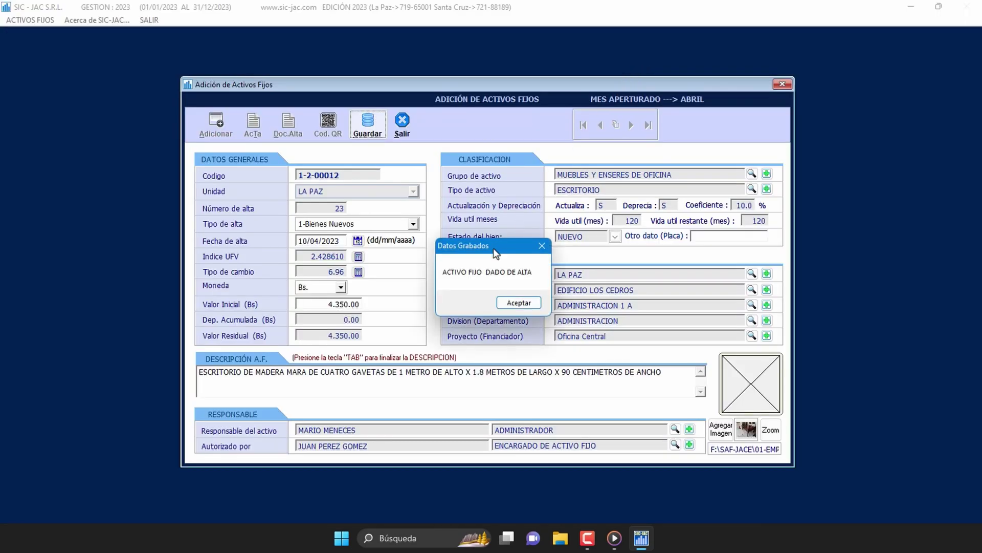
click(532, 306)
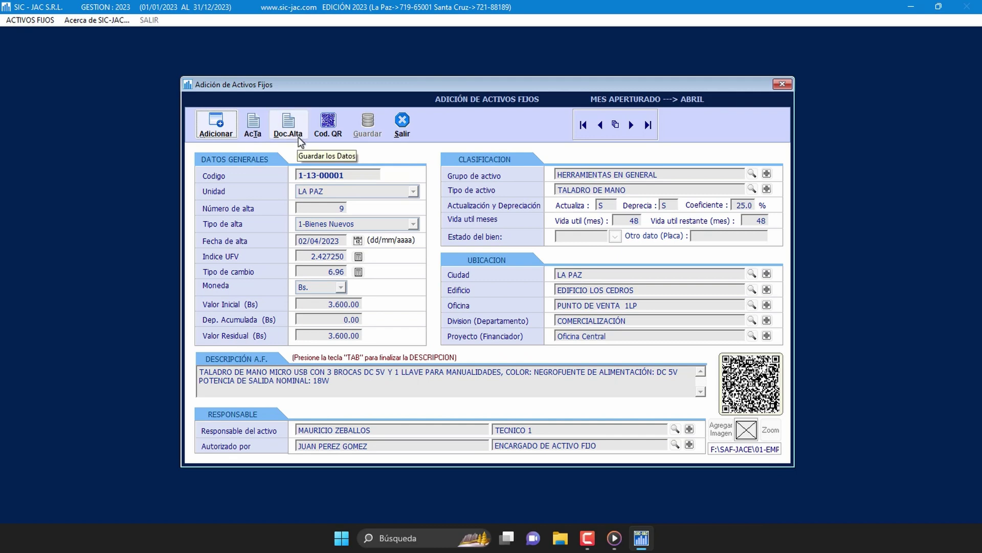
Step: Preview and read the Documento de Alta Nro. 9 / 2023 for hand drill 1-13-00001, then close it
click(289, 132)
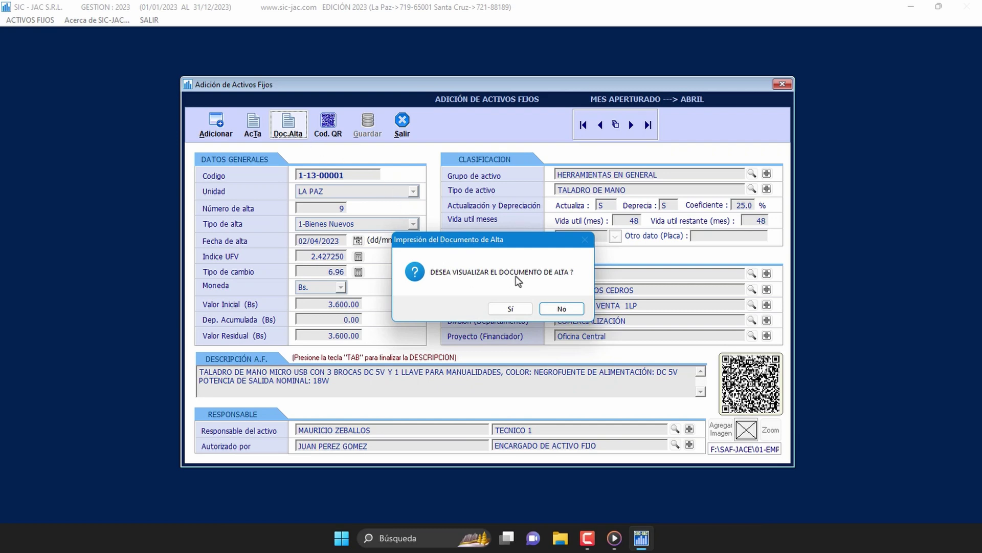
click(512, 308)
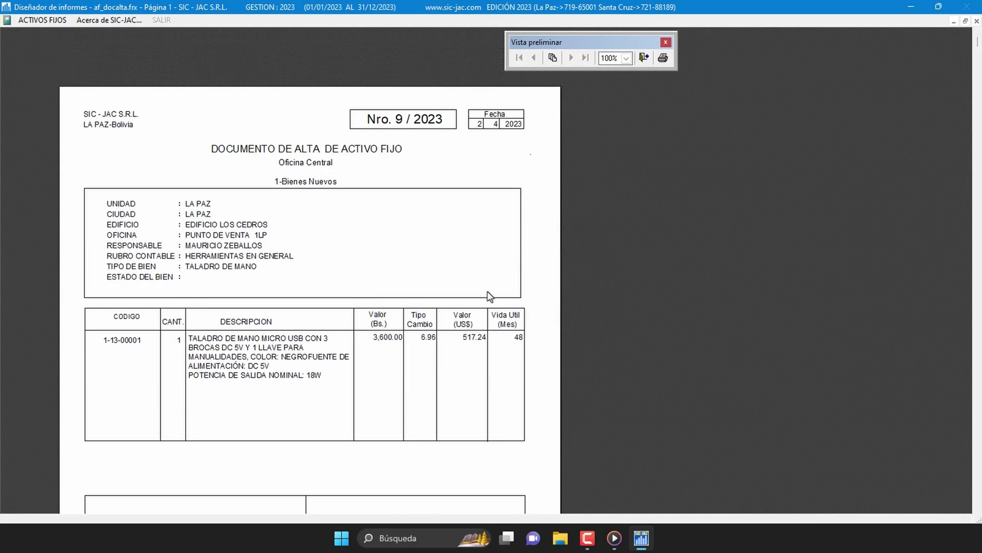
scroll(488, 290, down, 5)
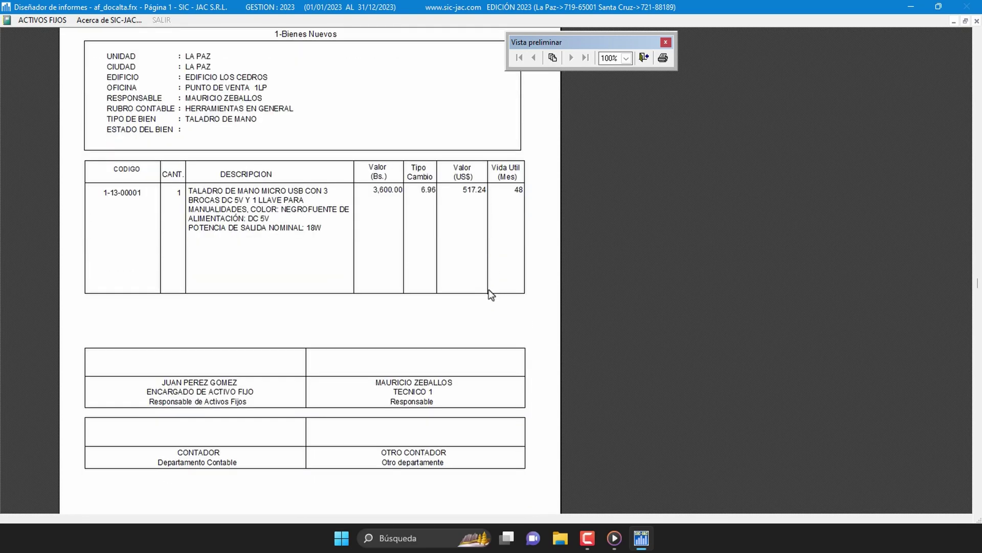
scroll(490, 288, up, 5)
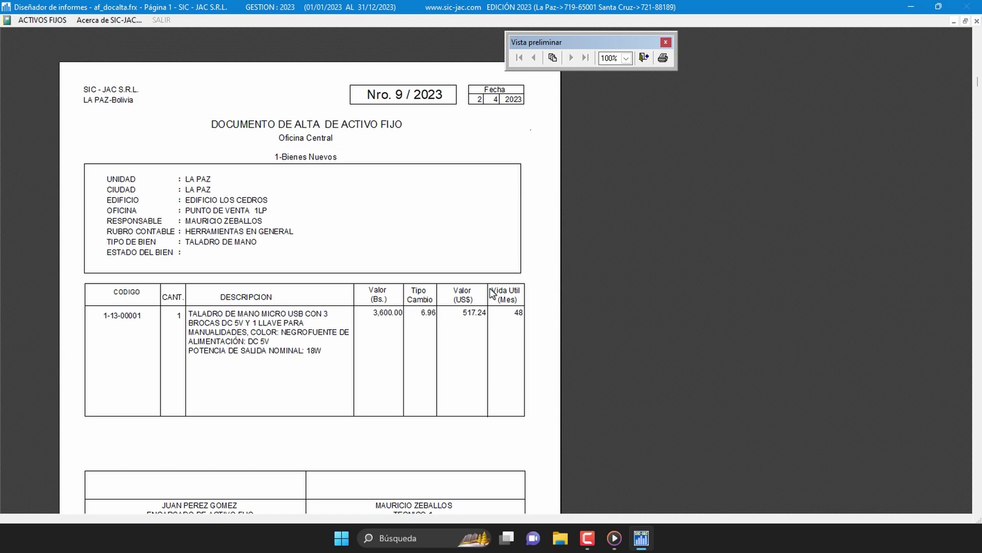
scroll(492, 293, down, 1)
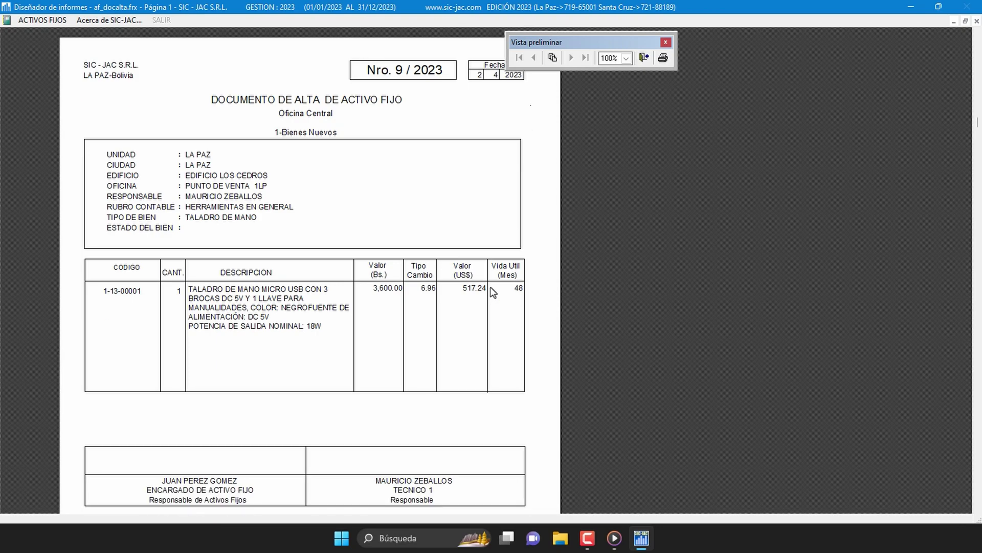
scroll(491, 291, down, 3)
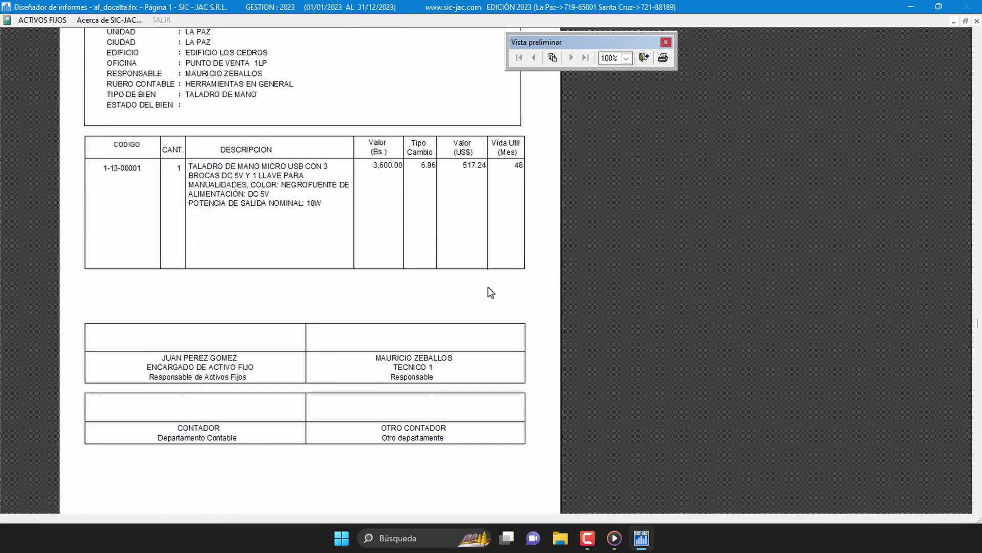
scroll(488, 293, up, 3)
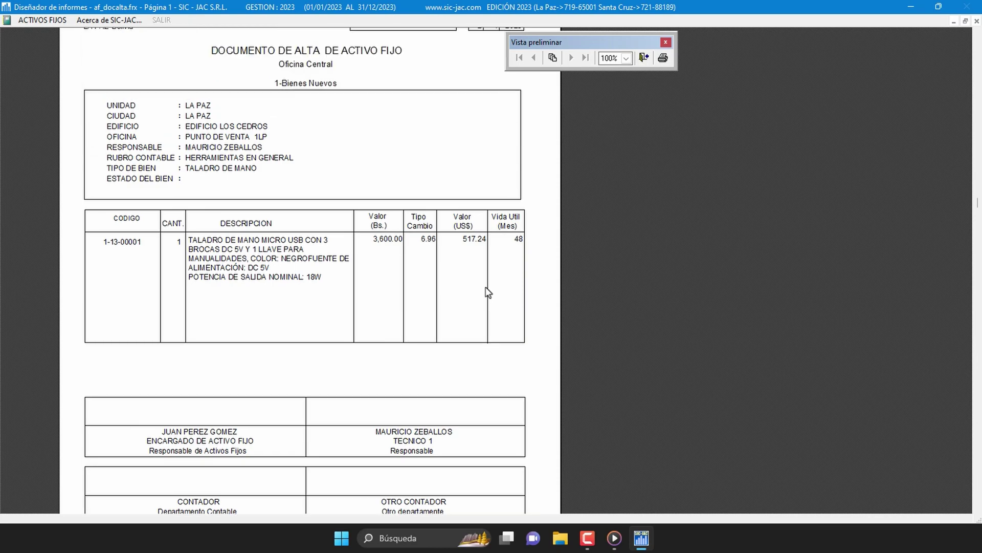
scroll(487, 292, down, 3)
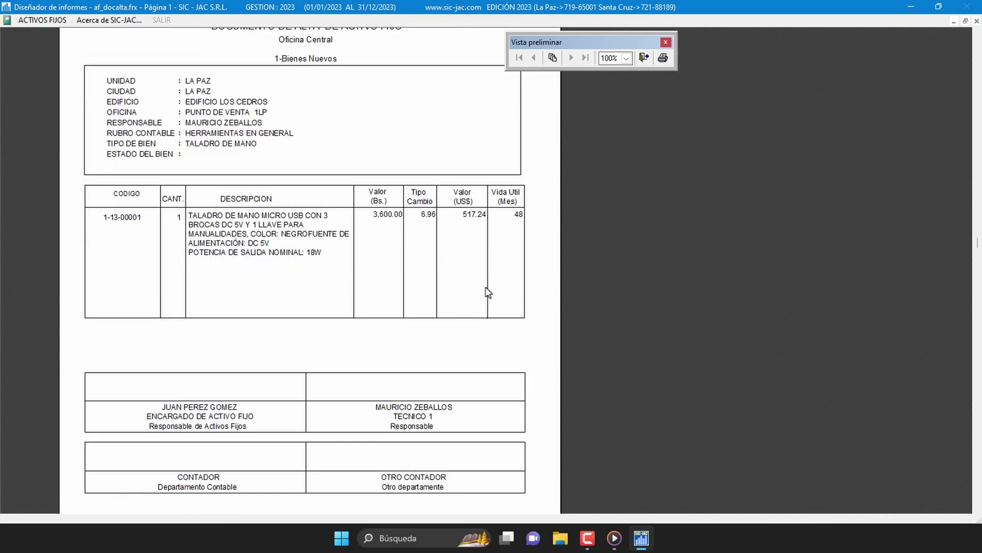
scroll(488, 293, down, 2)
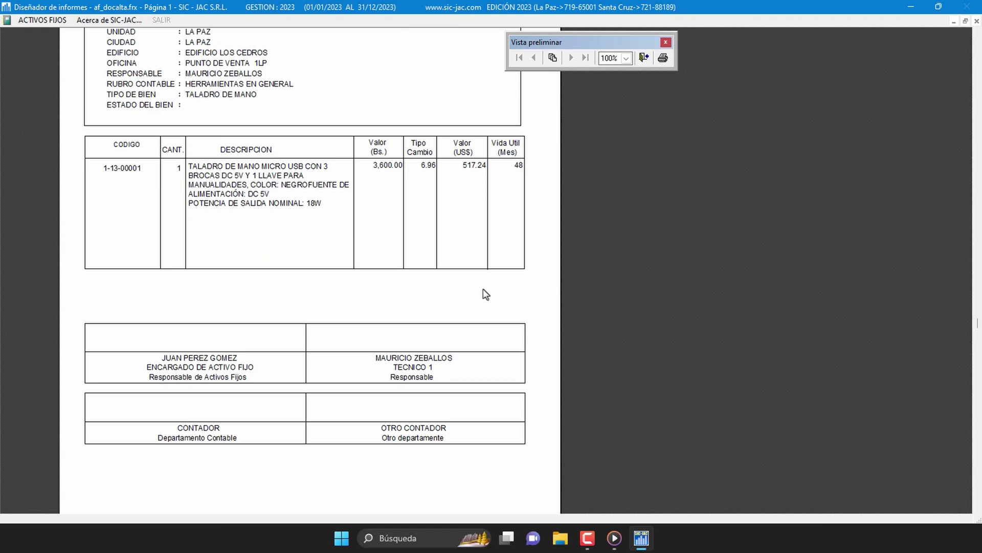
scroll(483, 290, up, 7)
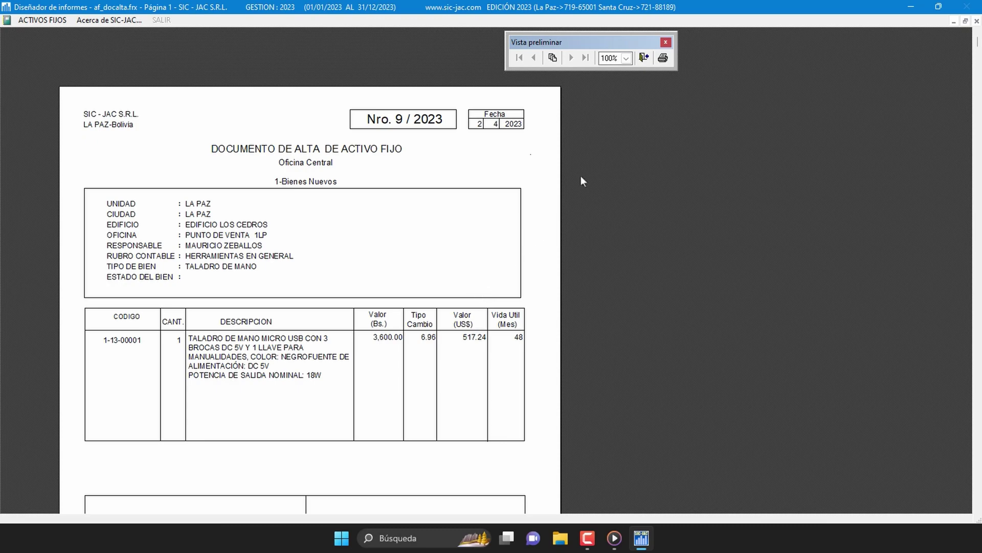
click(644, 58)
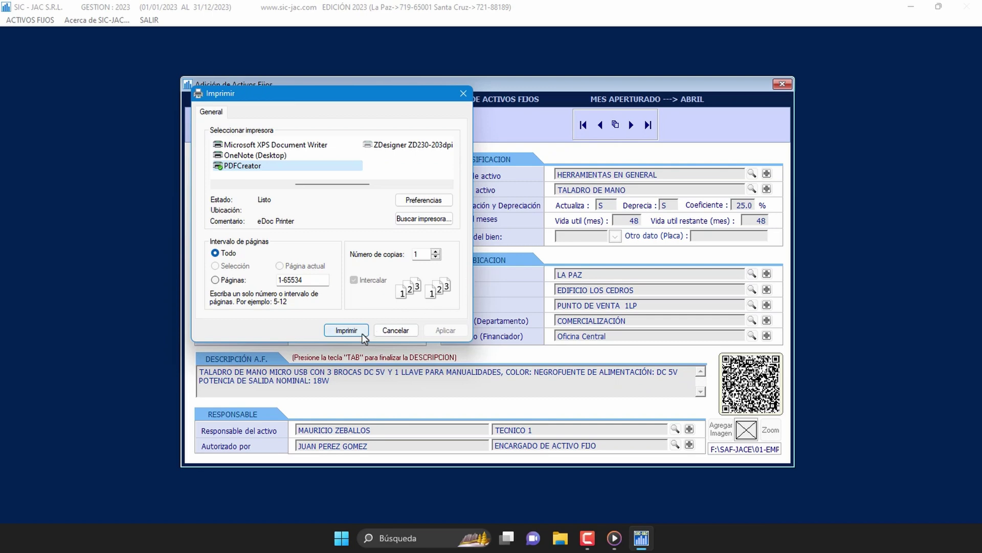
Step: Cancel the Imprimir dialog without printing the Documento de Alta
click(412, 332)
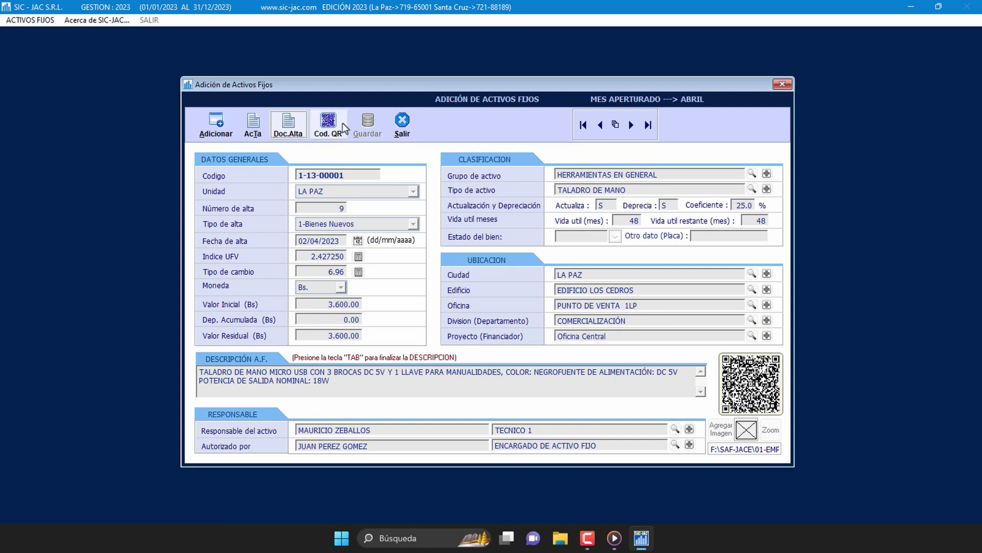
Step: Generate the QR label preview for hand drill 1-13-00001, then cancel its printing
click(328, 123)
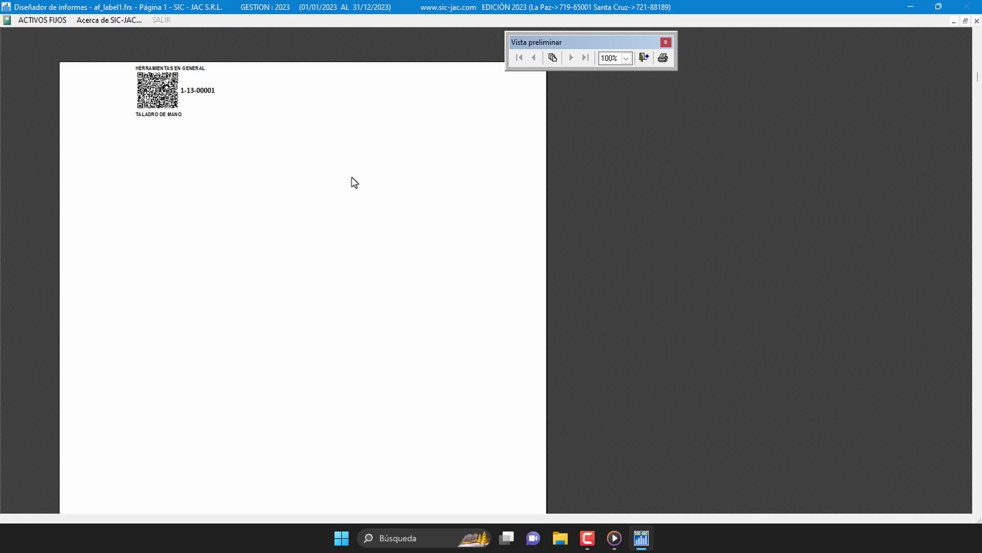
click(645, 60)
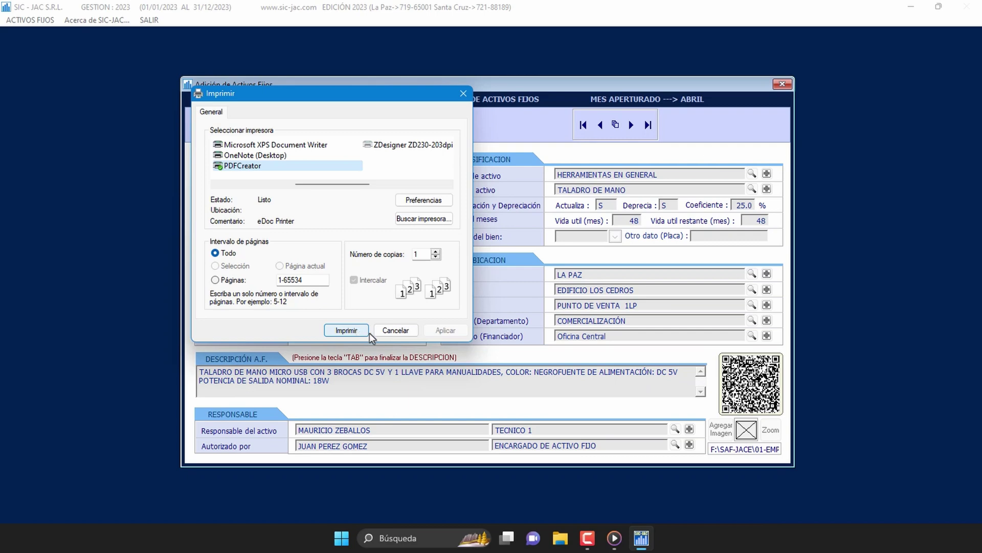
click(396, 330)
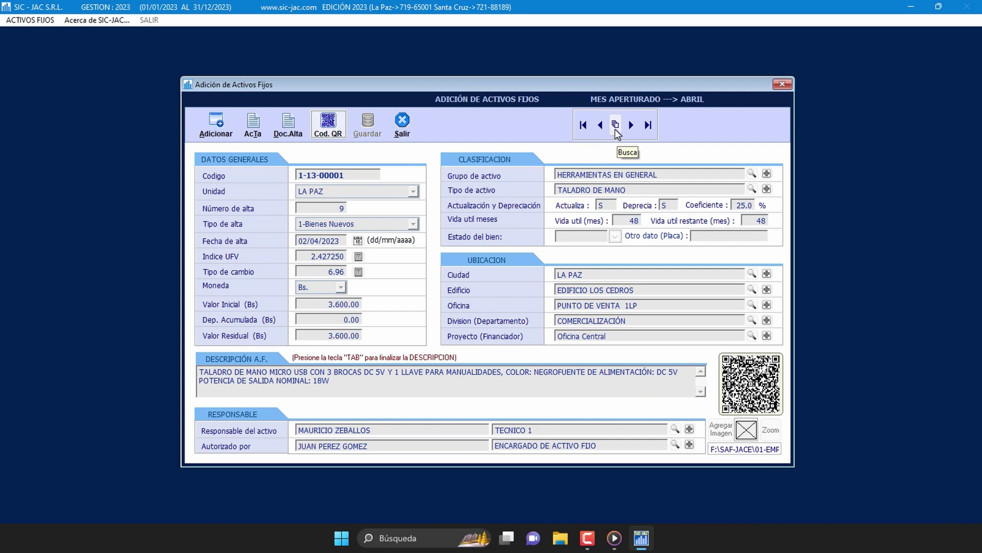
Step: Search by code to load laptop asset 1-15-00002 (COMPUTADORA LAPTOP), then request to exit the form
click(615, 125)
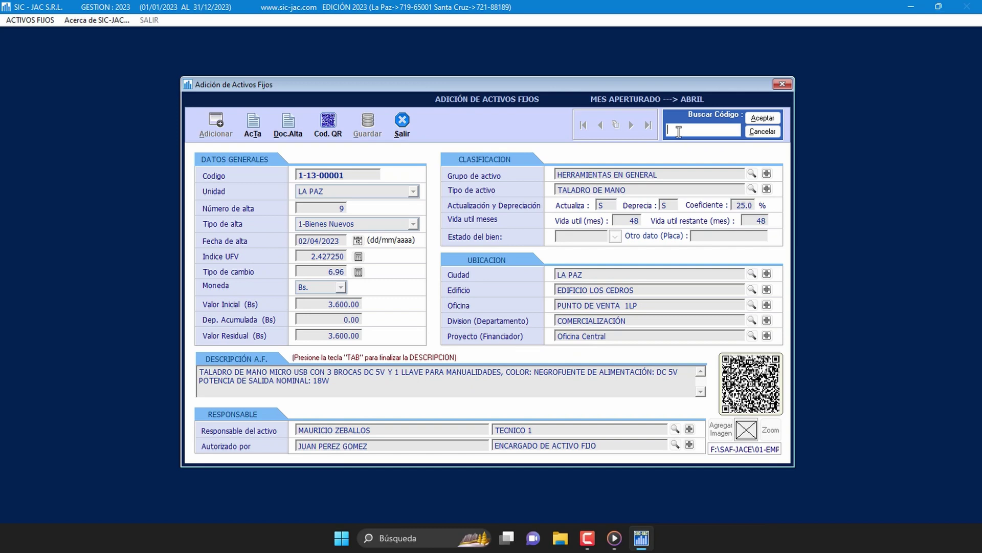
text(1-13-00002)
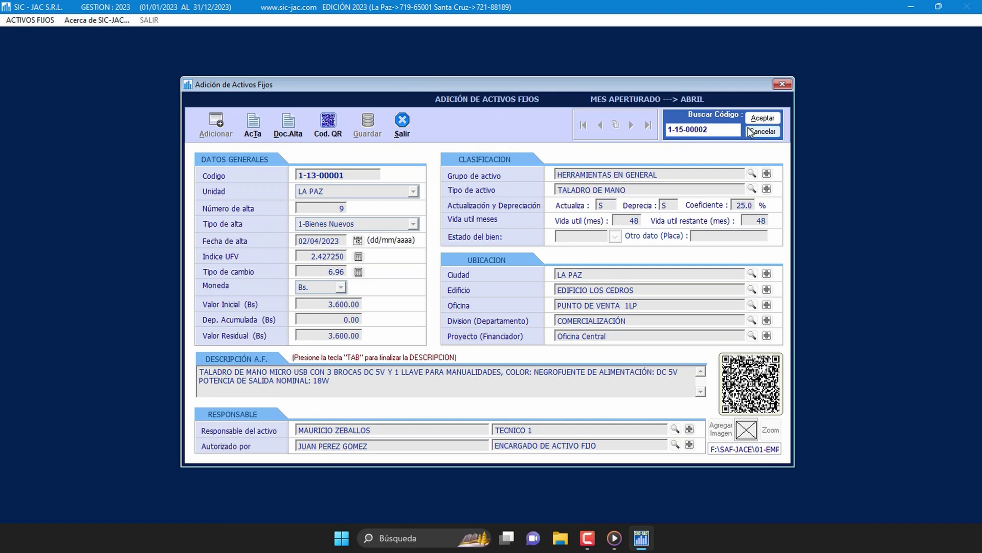
click(776, 118)
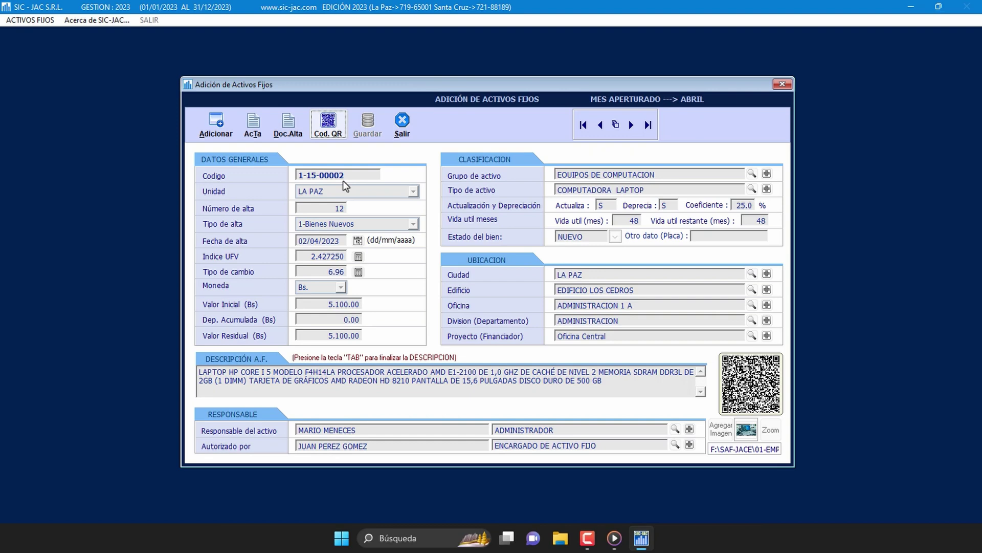
click(402, 128)
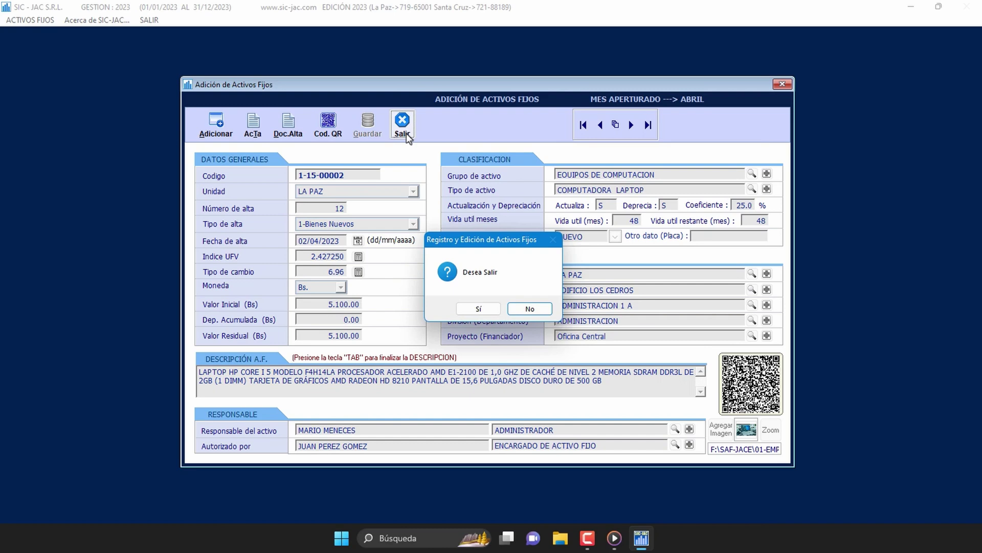
Step: Confirm leaving registration and open Modificaciones de datos de Activos Fijos from the ACTIVOS FIJOS menu
click(486, 310)
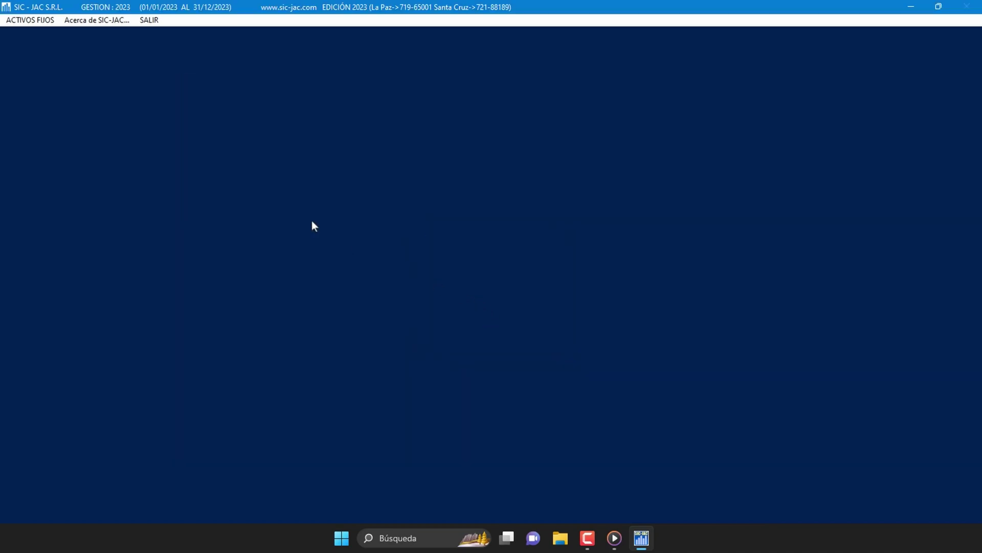
click(43, 24)
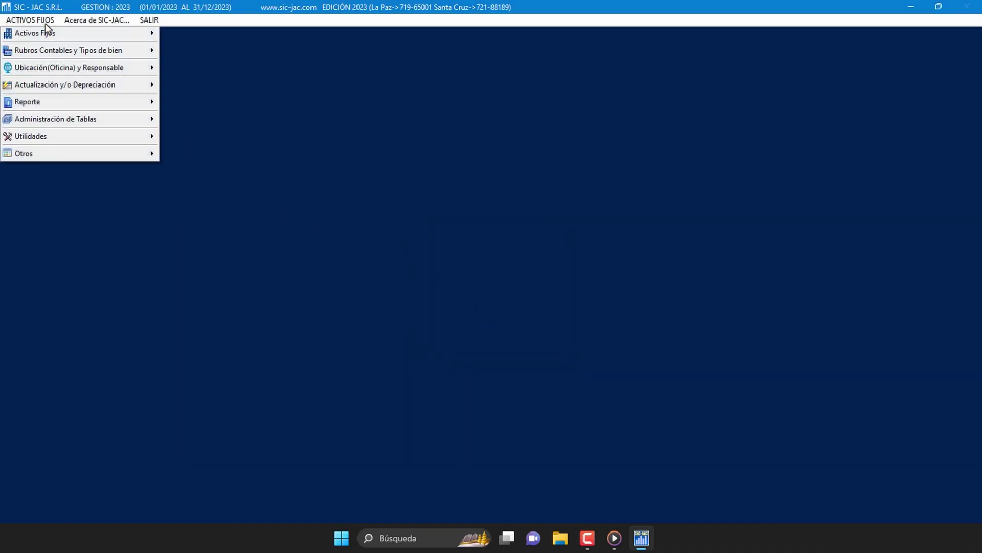
mouse_move(97, 33)
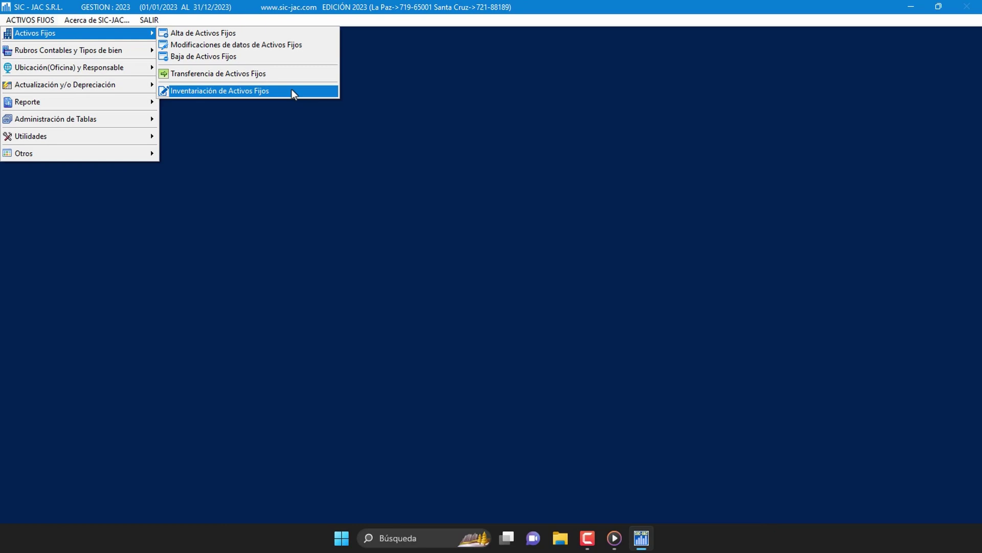
click(307, 47)
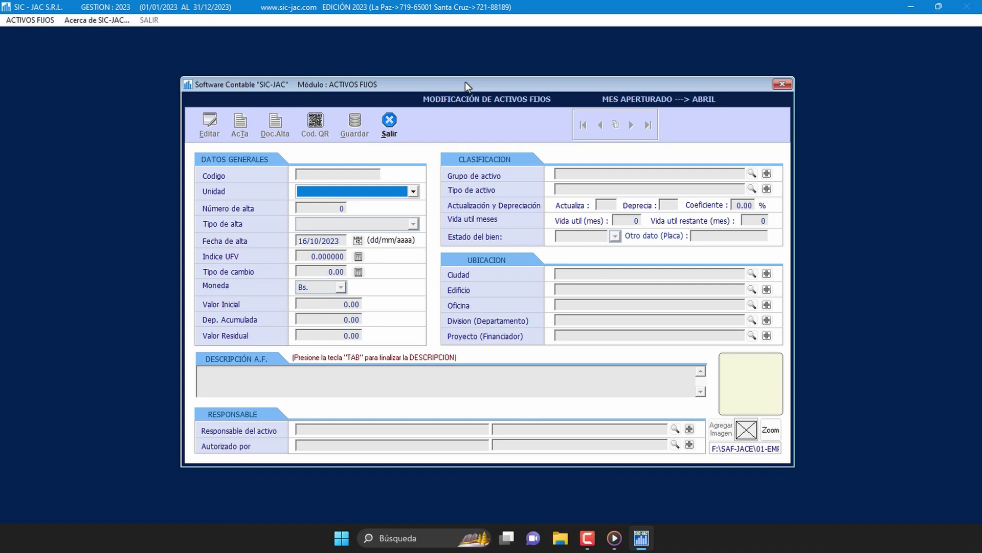
Step: Choose the LA PAZ unit and step through its asset records
click(415, 191)
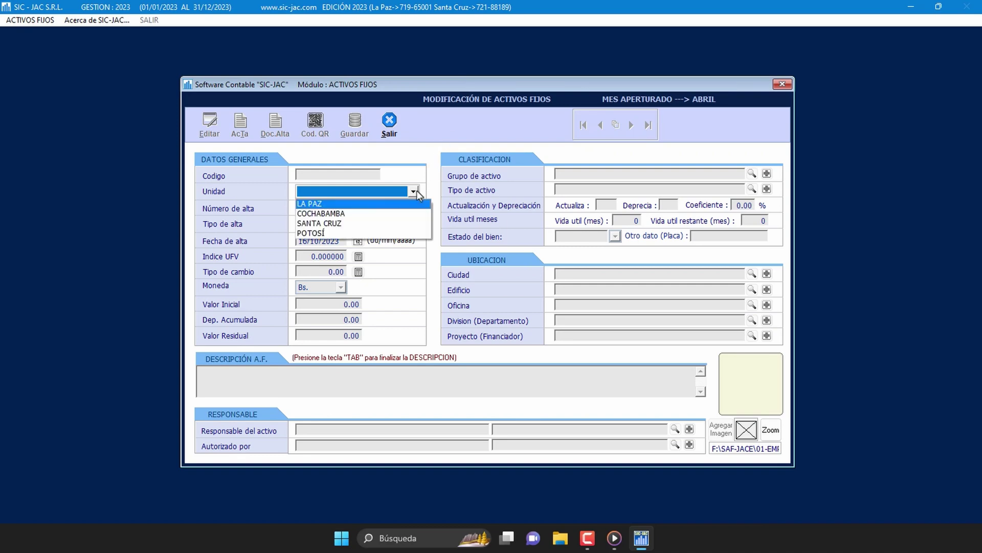
click(382, 204)
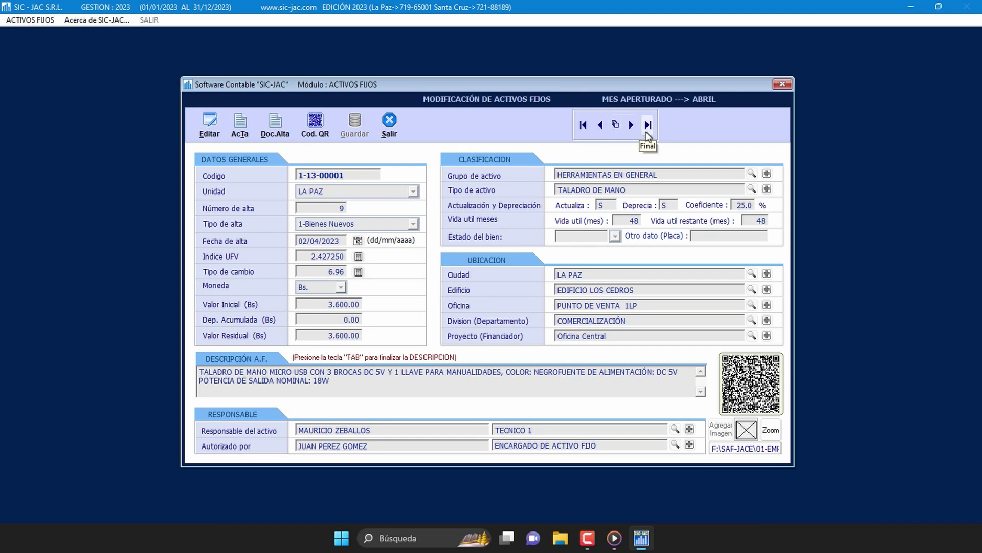
click(636, 133)
click(633, 133)
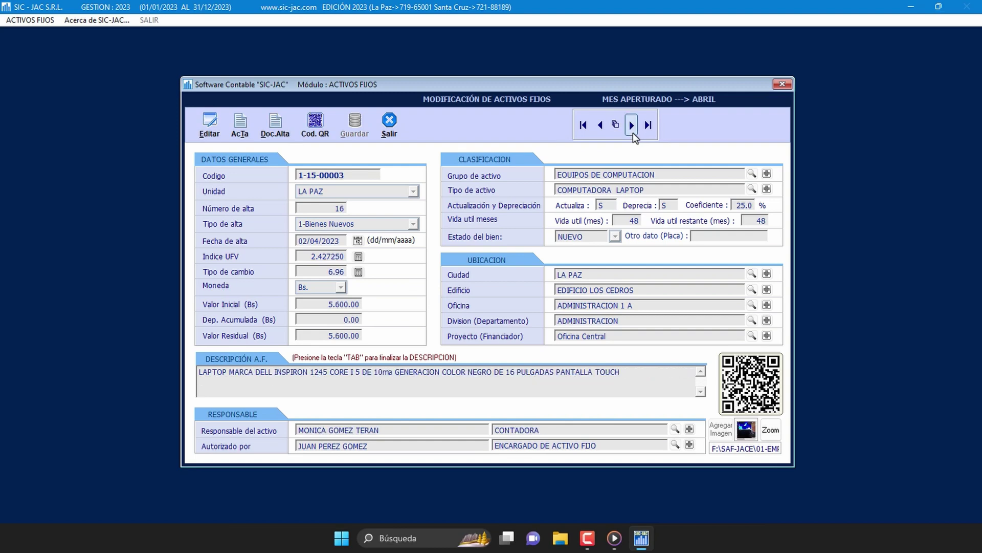
click(633, 133)
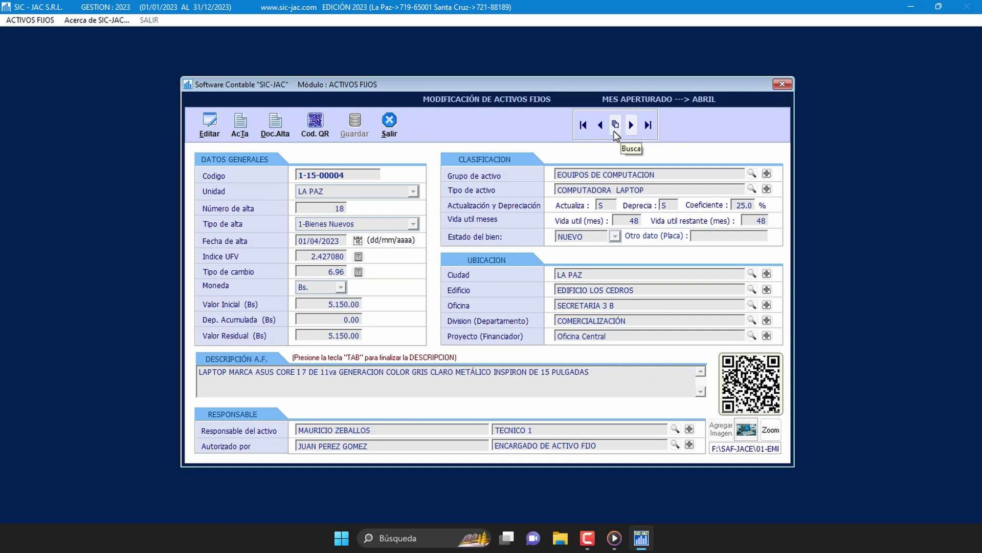
Step: Search code 1-15-00002 to load the laptop into the modification form
click(614, 131)
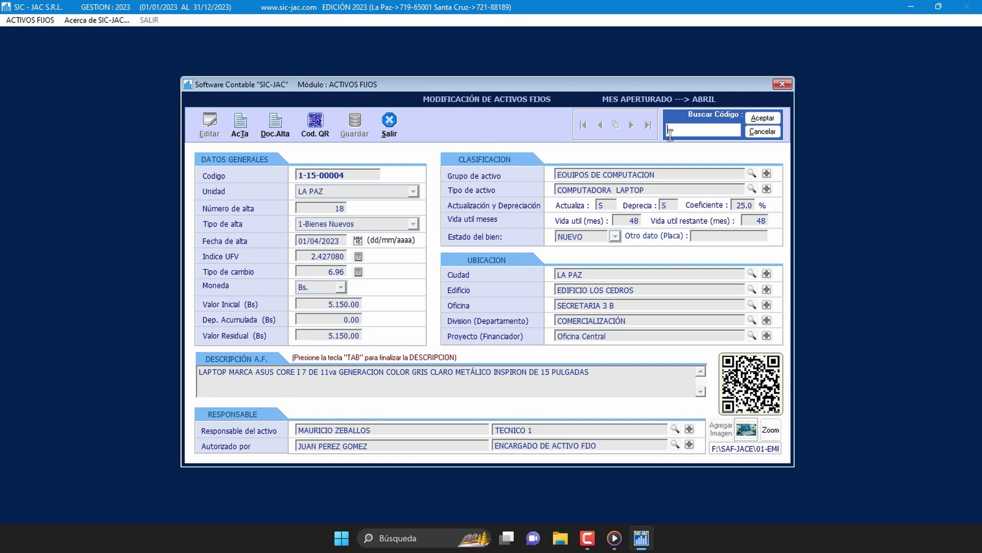
text(1-15-00002)
click(776, 119)
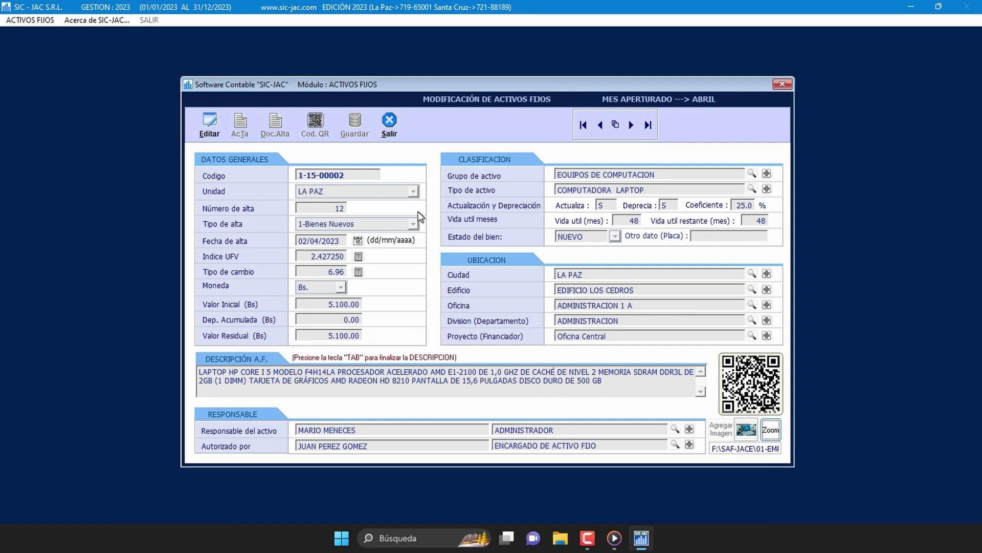
Step: Edit the laptop record, keeping acquisition type 1-Bienes Nuevos and setting condition to NUEVO
click(219, 130)
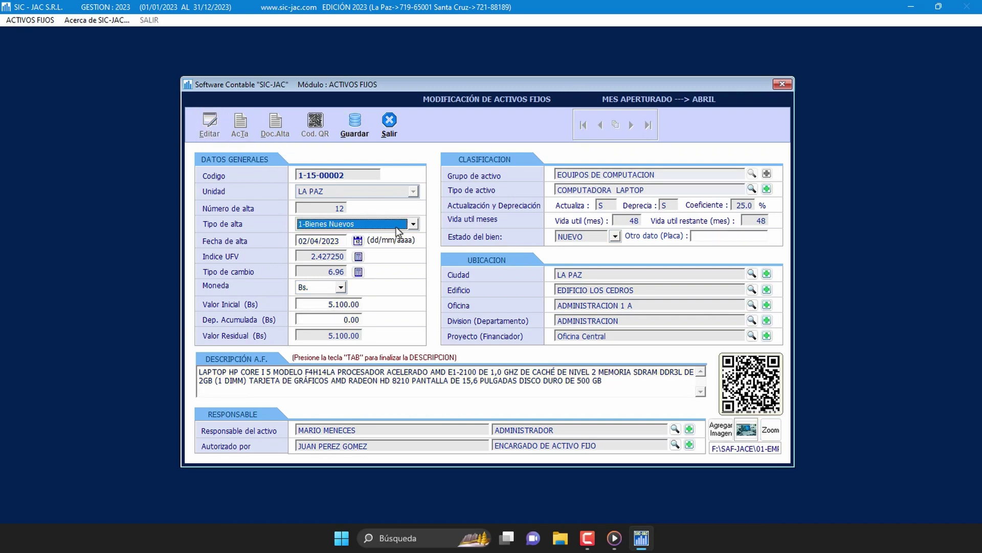
click(412, 225)
click(412, 225)
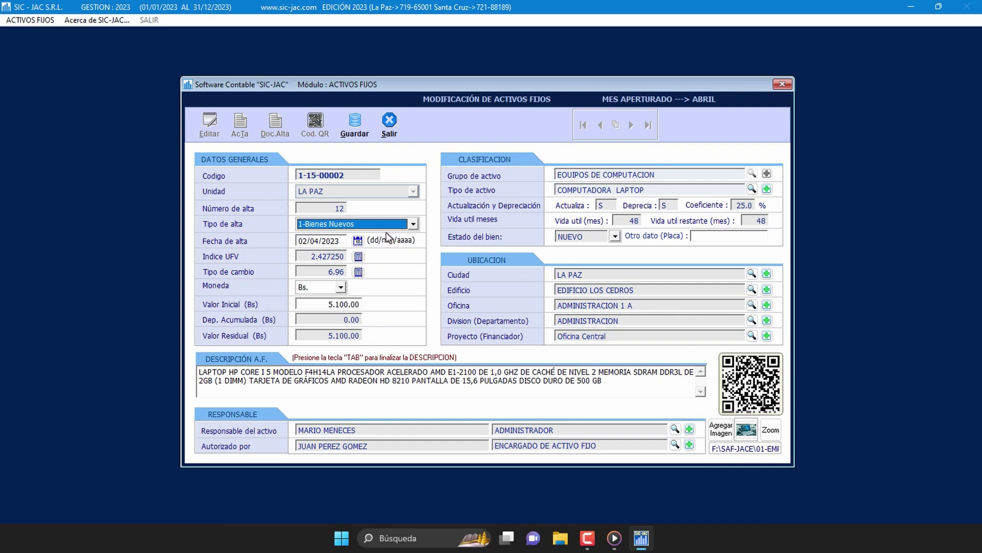
click(329, 241)
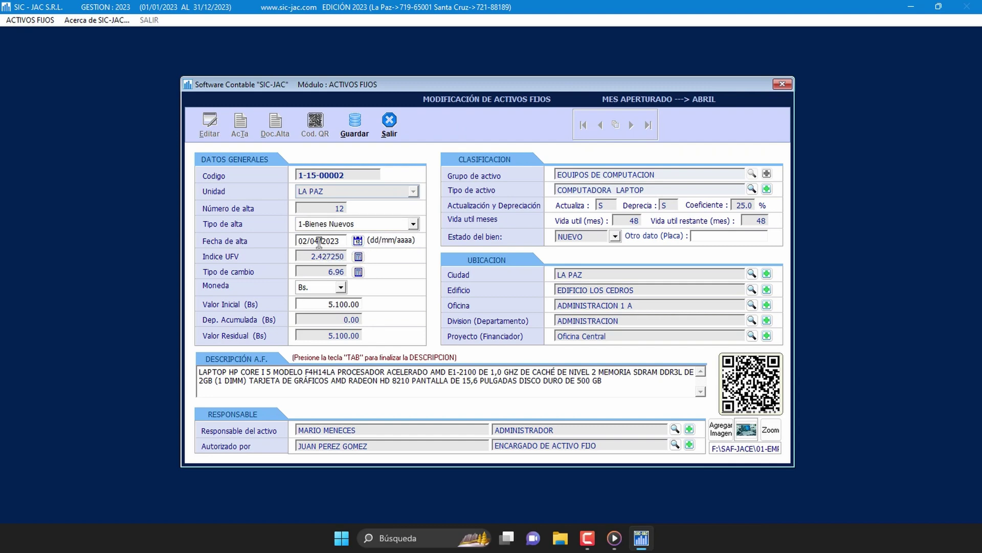
double_click(318, 240)
key(Tab)
key(Tab)
key(Tab)
key(Tab)
key(Tab)
key(Tab)
key(Tab)
key(Tab)
key(Tab)
key(Tab)
key(Tab)
click(614, 237)
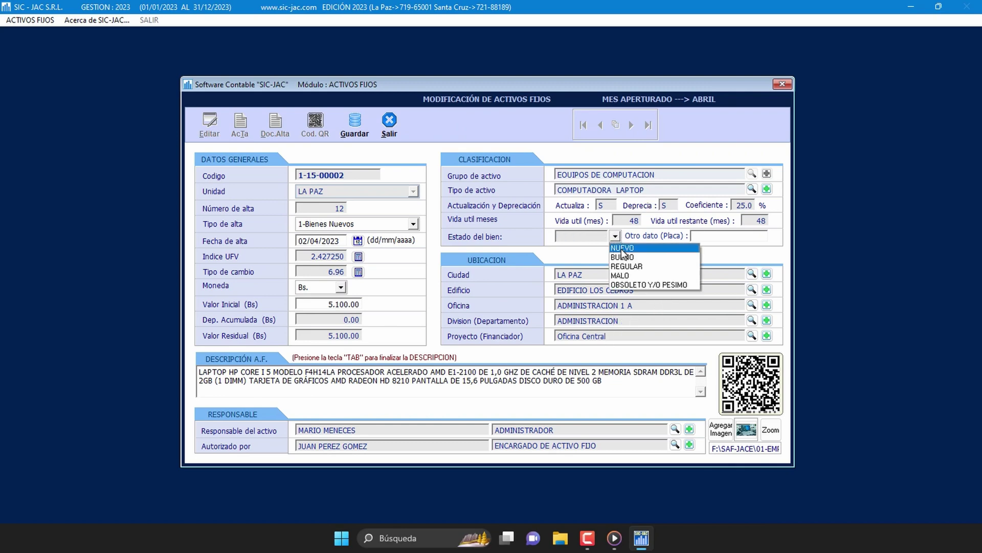
click(622, 248)
Step: Add a period after '500 GB' in the description and request to exit
click(610, 386)
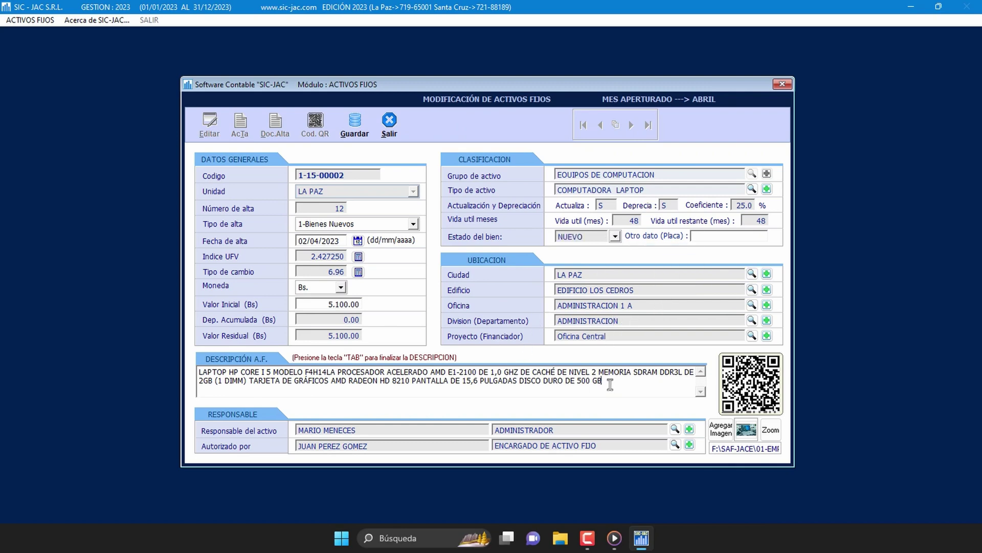
text(.)
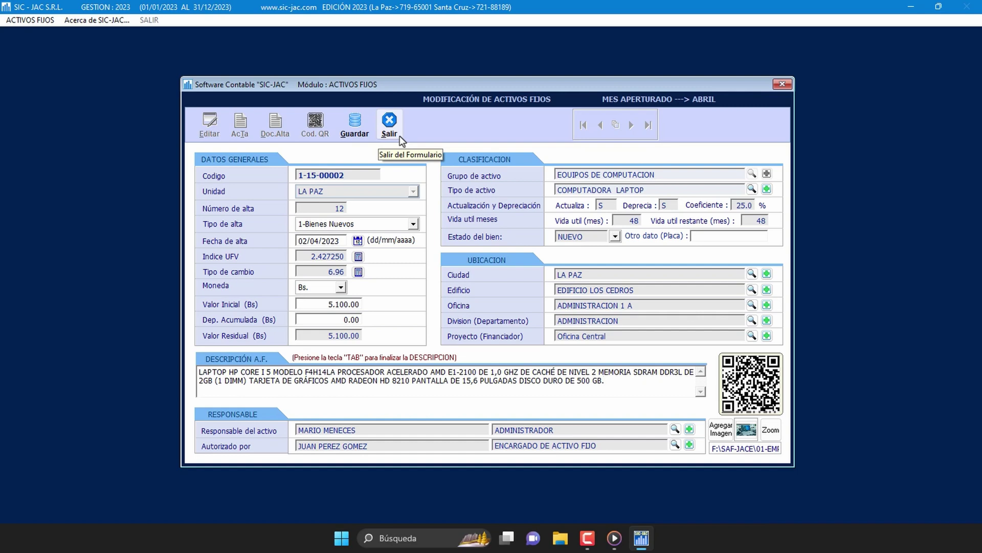
click(390, 127)
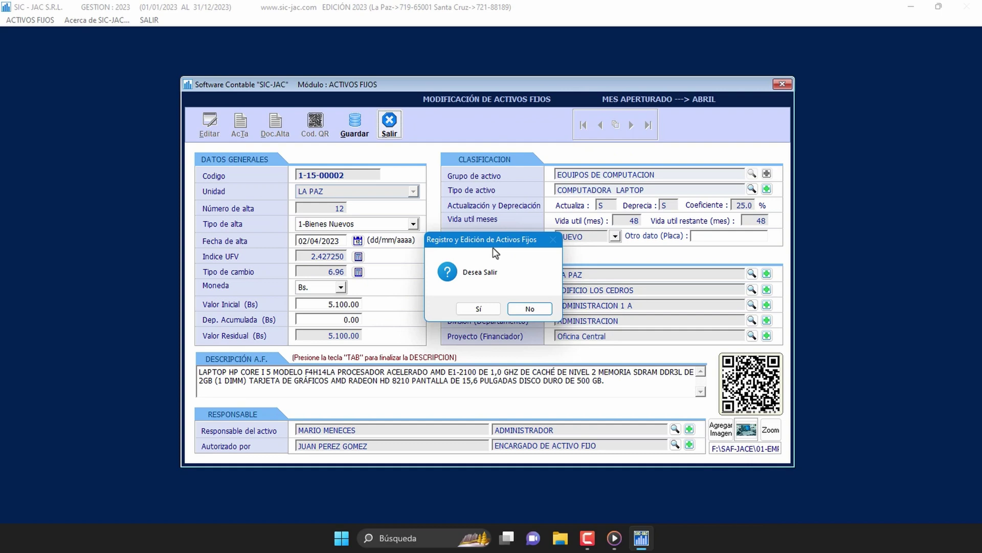
Step: Answer Sí to Desea Salir, closing the laptop's modification form
click(481, 311)
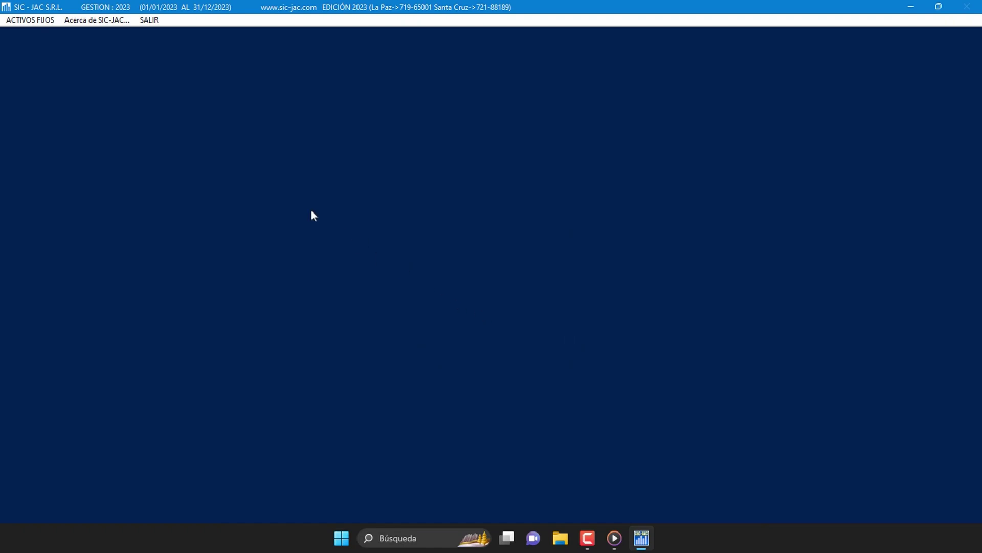
Step: Open Baja de Activos Fijos from the ACTIVOS FIJOS > Activos Fijos menu
click(44, 23)
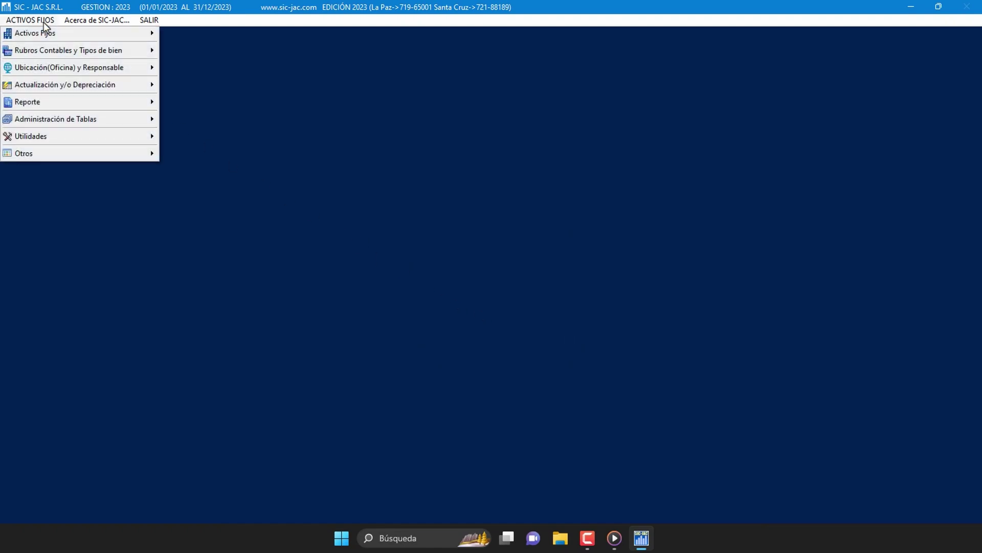
mouse_move(65, 36)
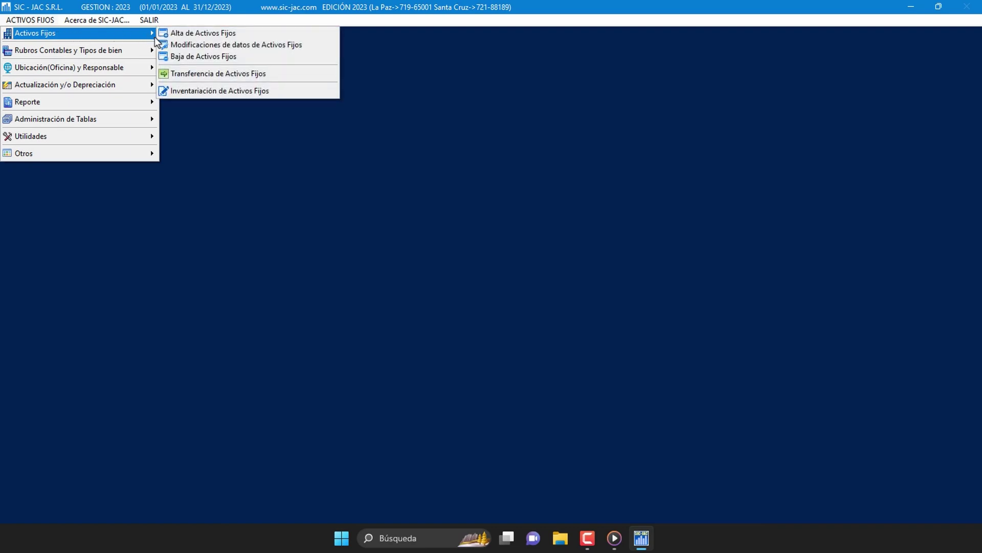
click(251, 59)
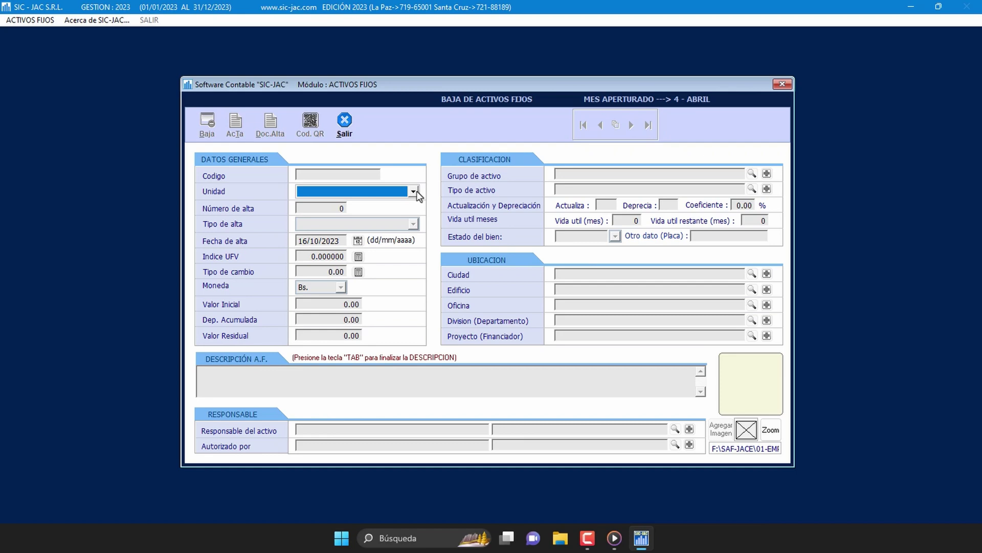
Step: Select the LA PAZ unit, load laptop 1-15-00002 by code, and begin its write-off
click(413, 192)
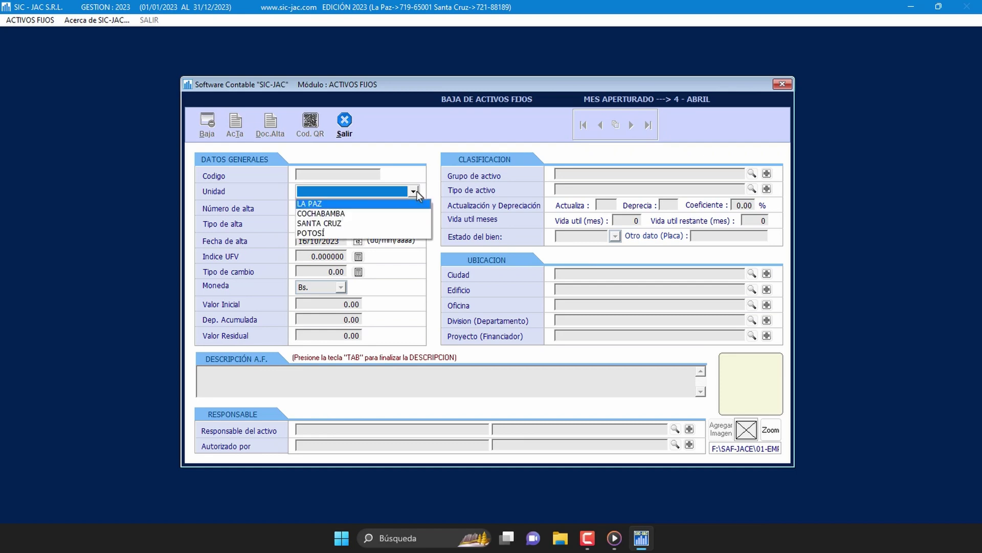
click(400, 204)
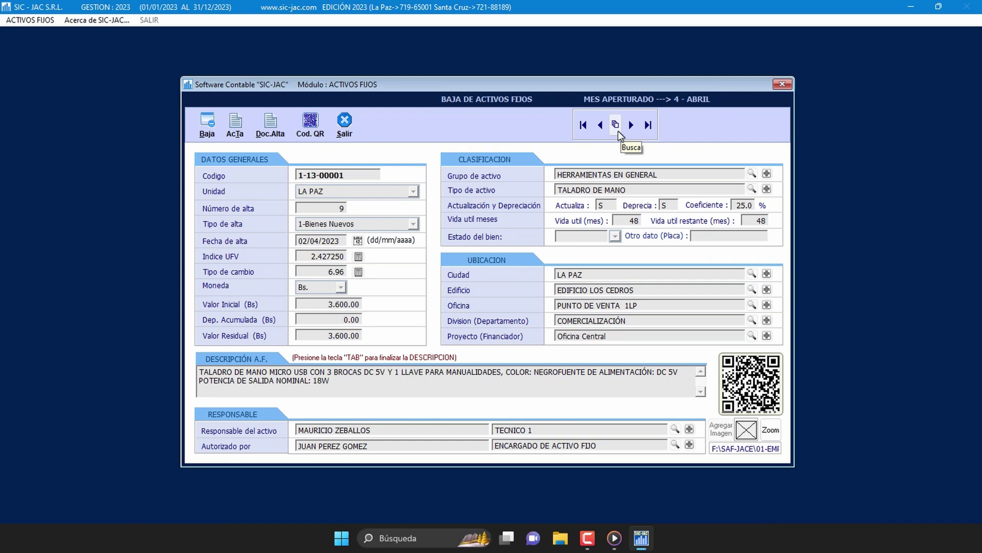
click(616, 124)
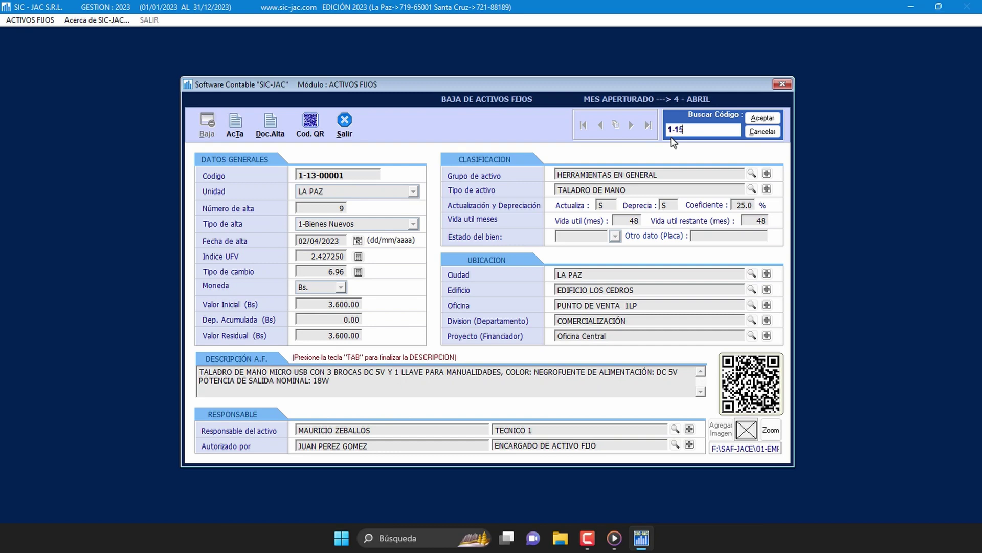
text(002)
key(Return)
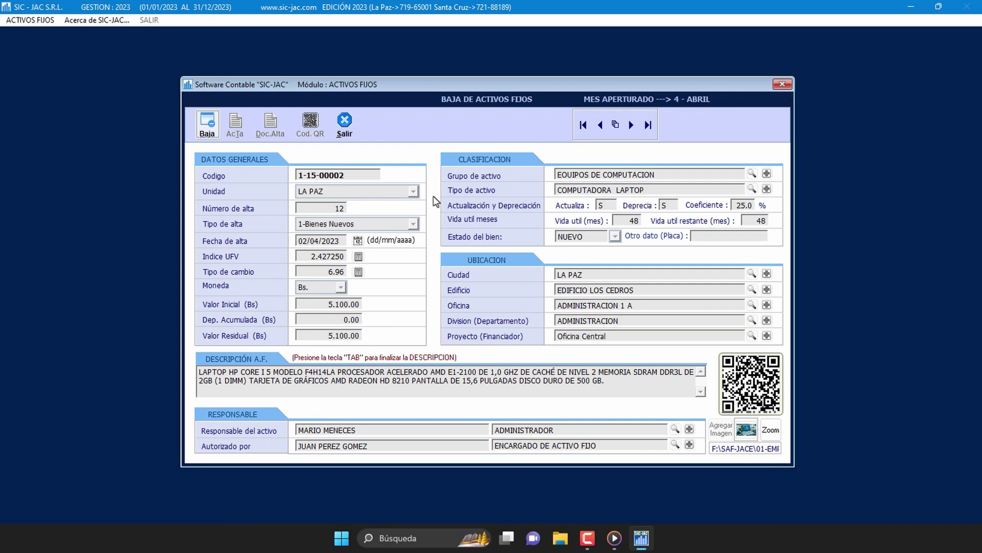
click(210, 122)
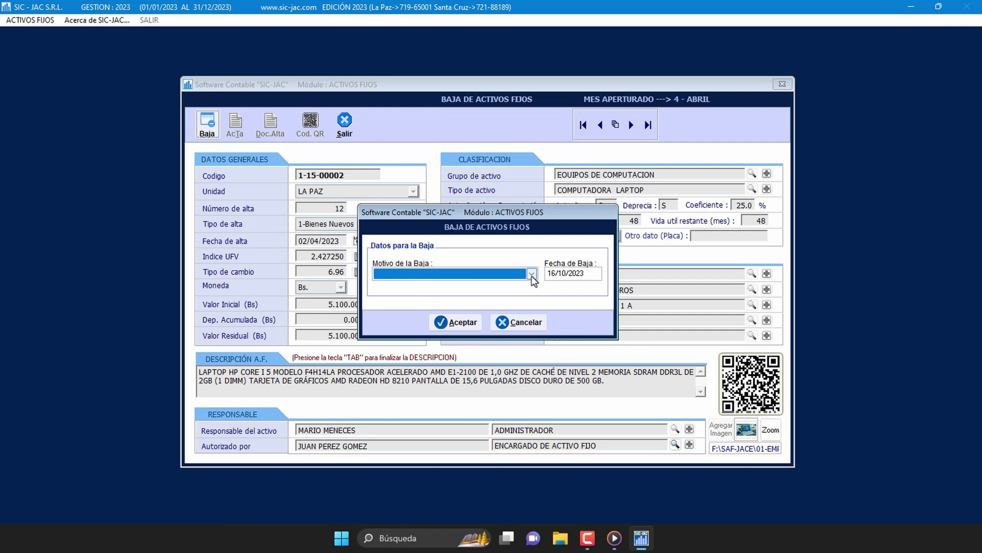
Step: Submit reason 'Hurto, robo o perdida fortuita' with write-off date 30/04/2023
click(531, 274)
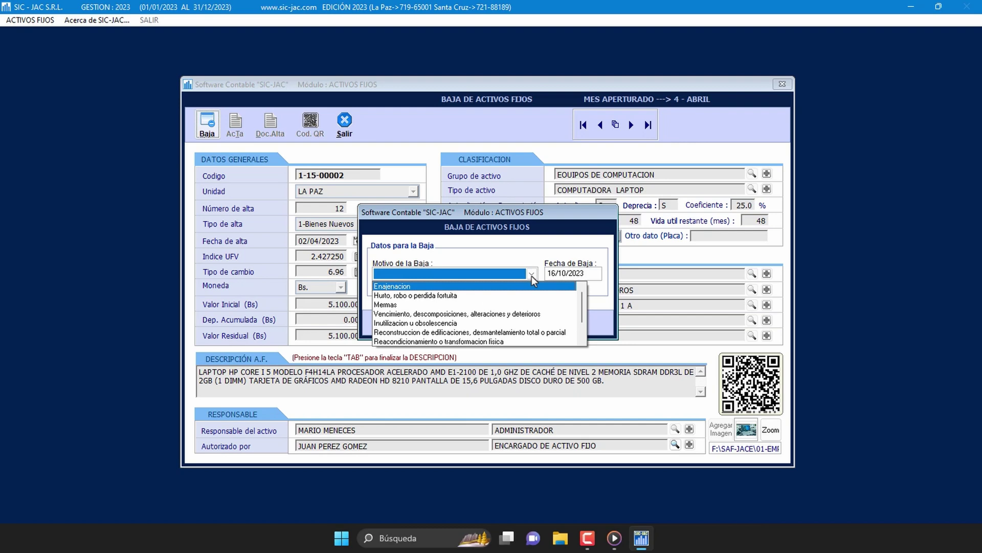
scroll(583, 336, down, 1)
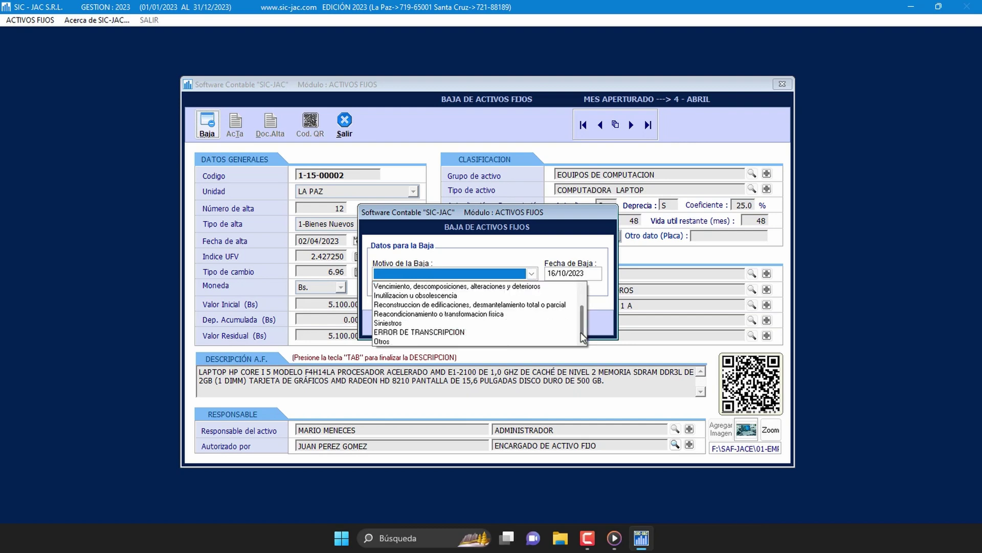
scroll(585, 305, up, 1)
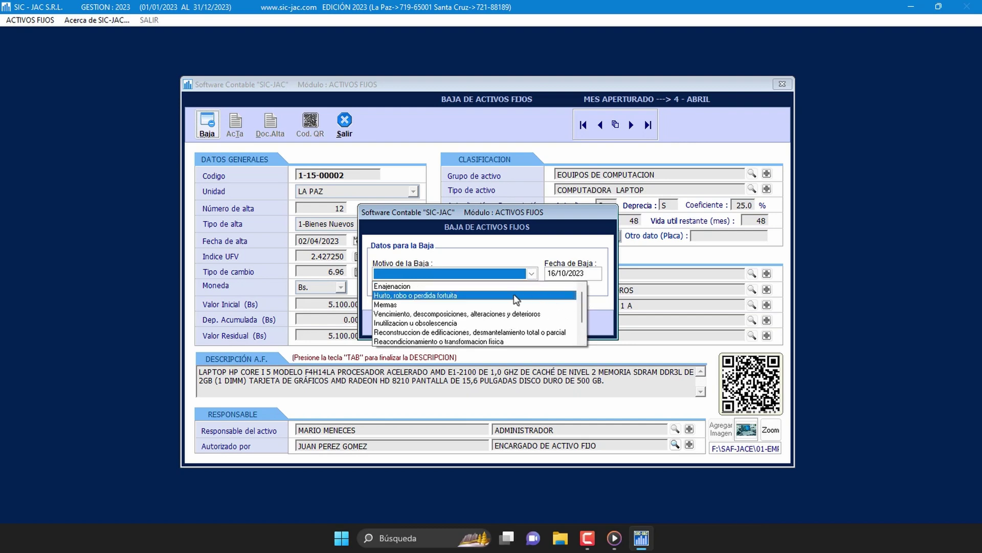
click(463, 296)
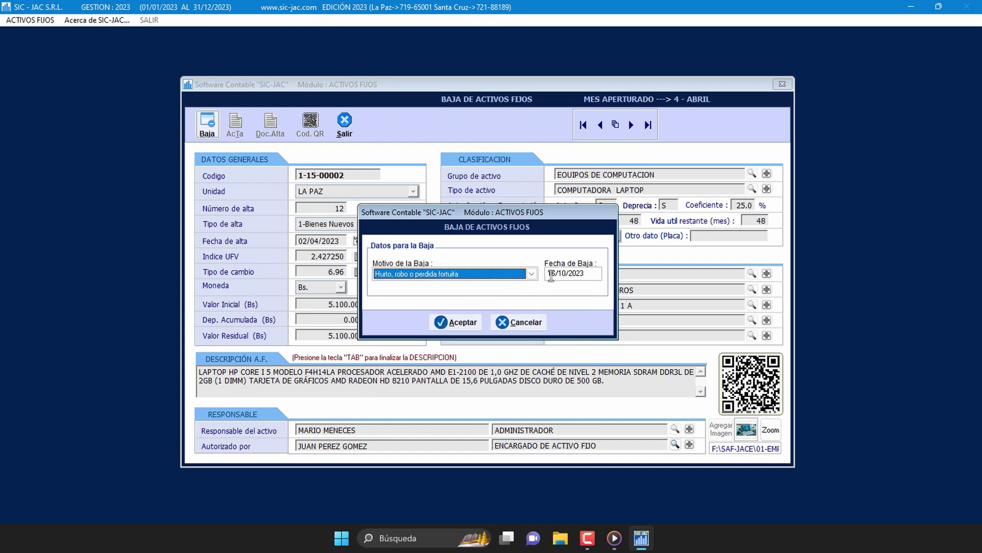
drag(551, 276, 585, 275)
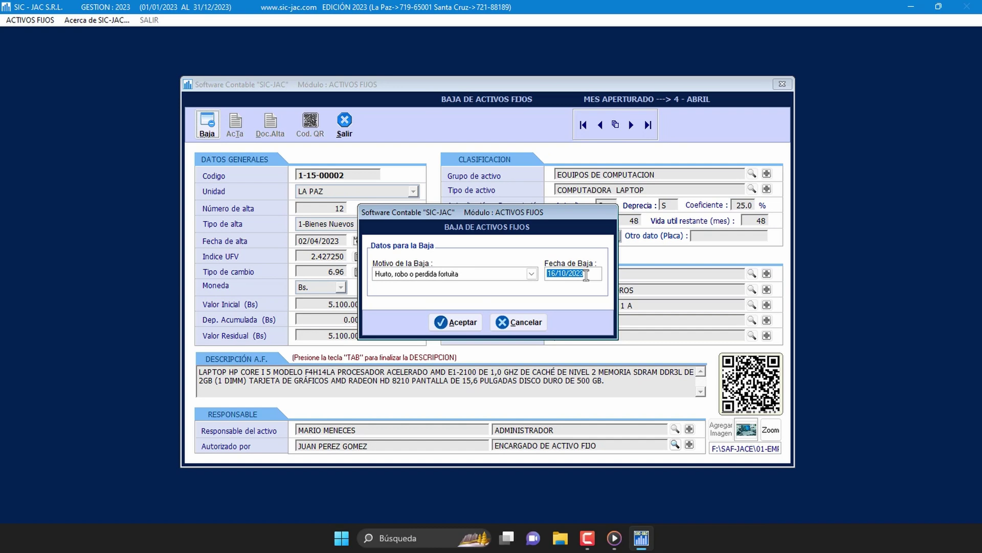
text(30/04/2023)
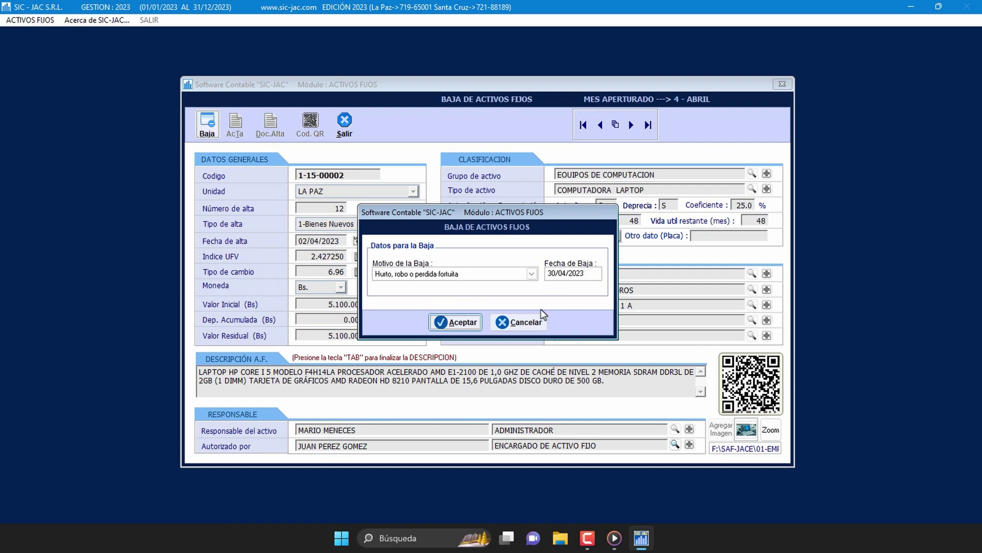
click(468, 327)
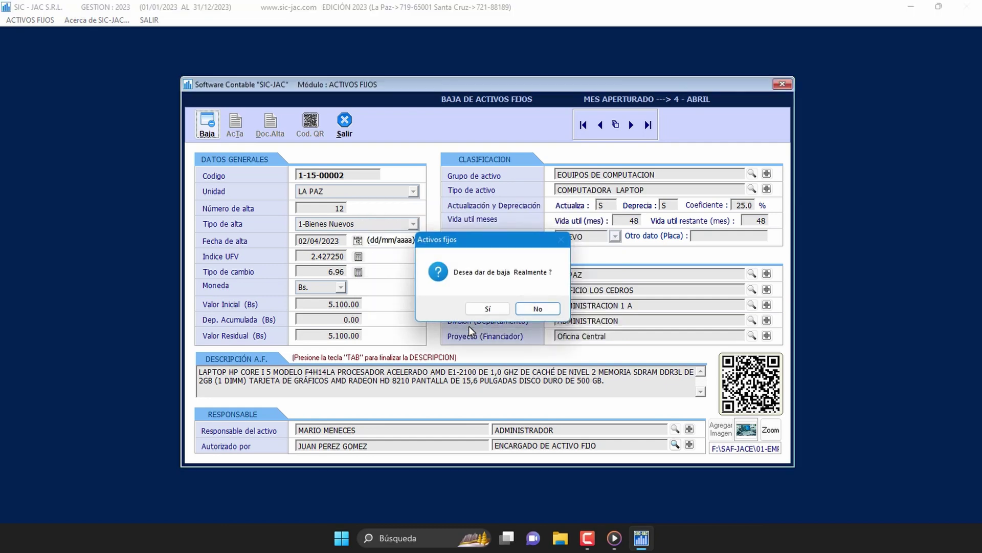
Step: Confirm the laptop's write-off, acknowledge the notice, and choose to preview the Documento de Baja
click(498, 310)
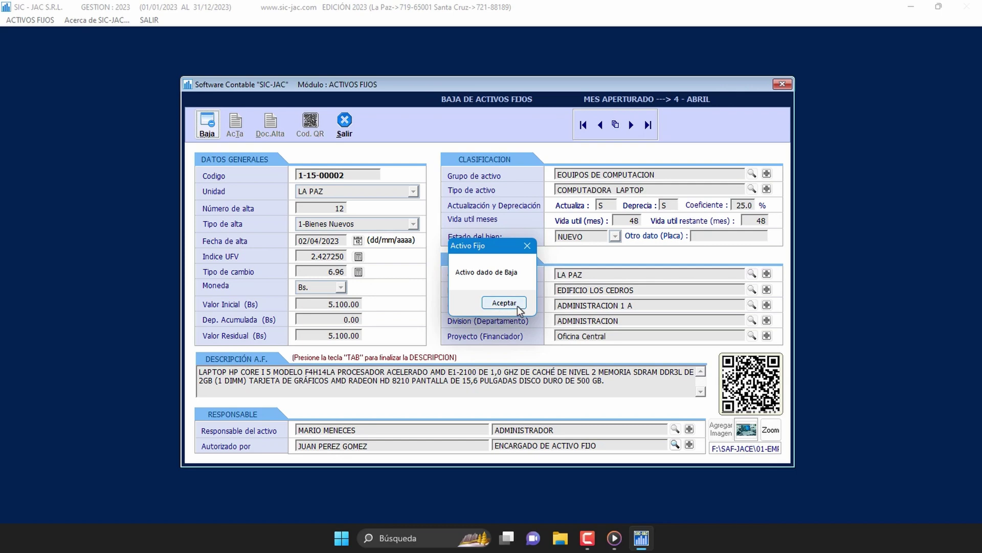
click(520, 307)
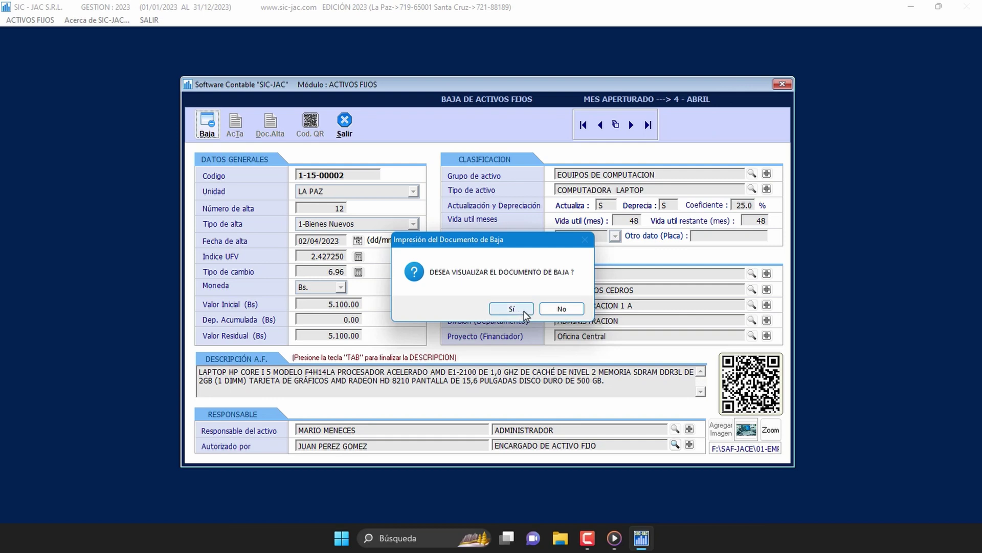
click(511, 309)
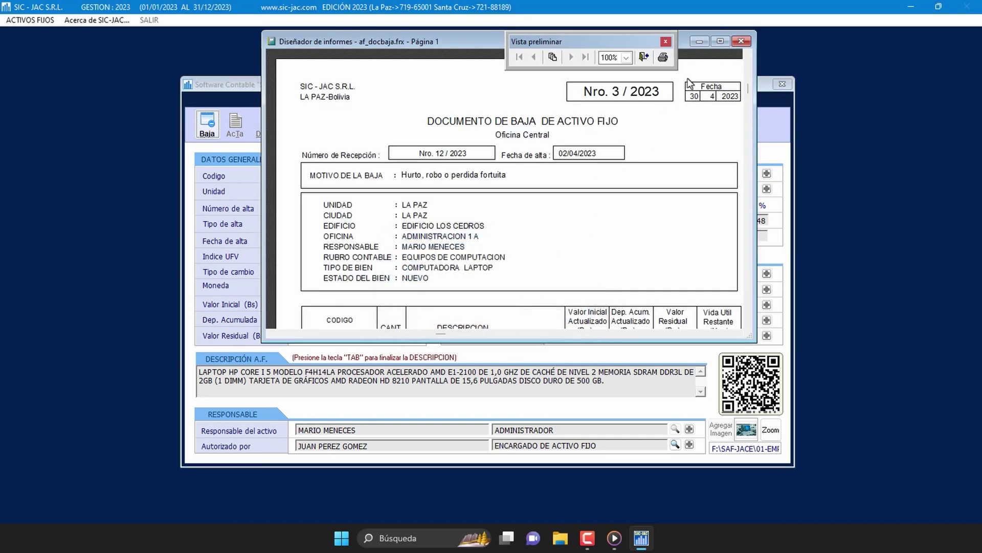
Step: Maximize and scroll through the Documento de Baja Nro. 3 / 2023 preview, then close it
click(720, 41)
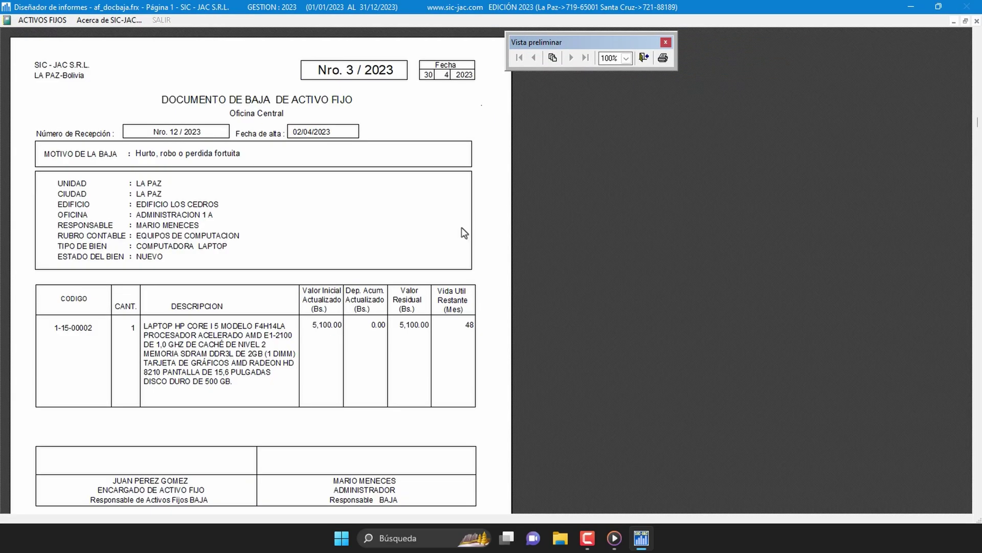
scroll(464, 232, up, 1)
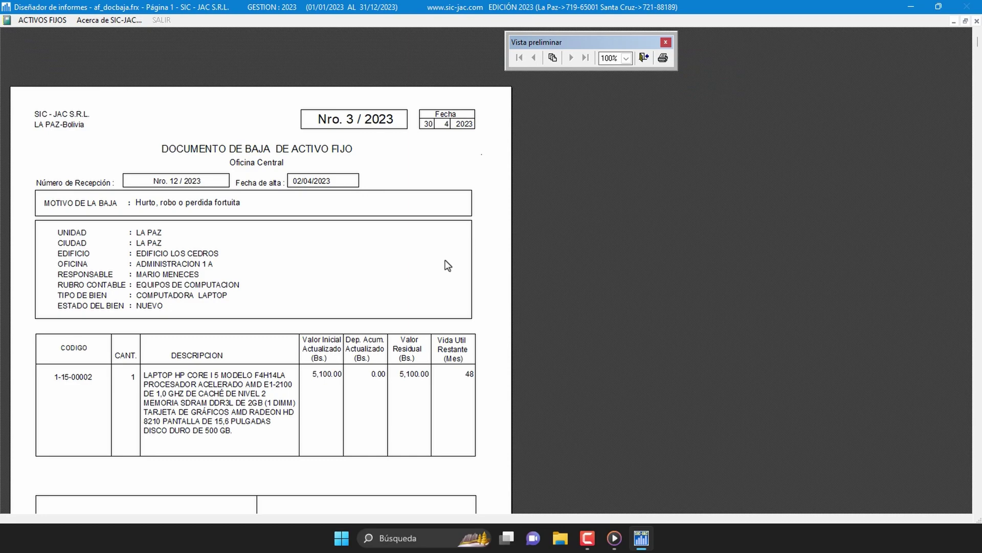
scroll(448, 266, down, 5)
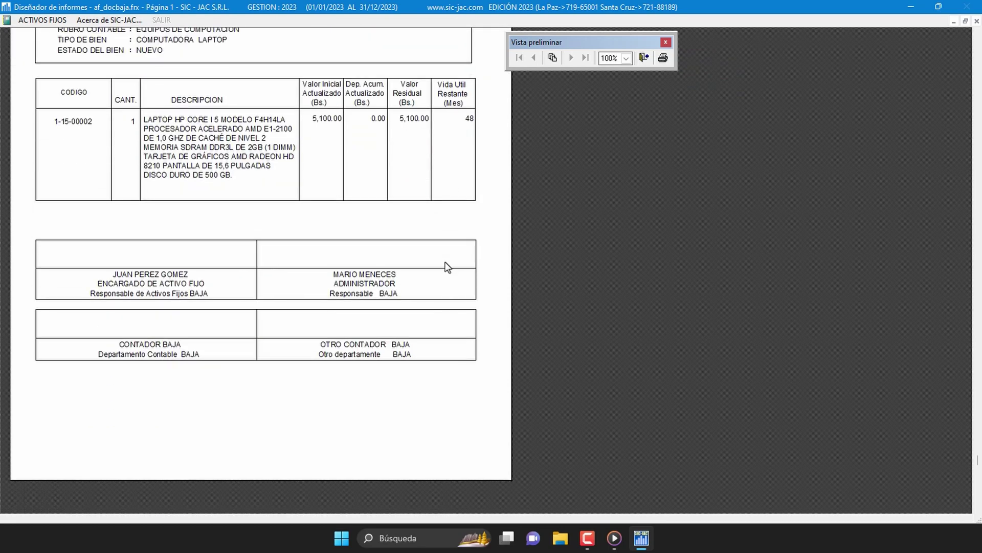
scroll(448, 267, up, 2)
scroll(448, 267, up, 3)
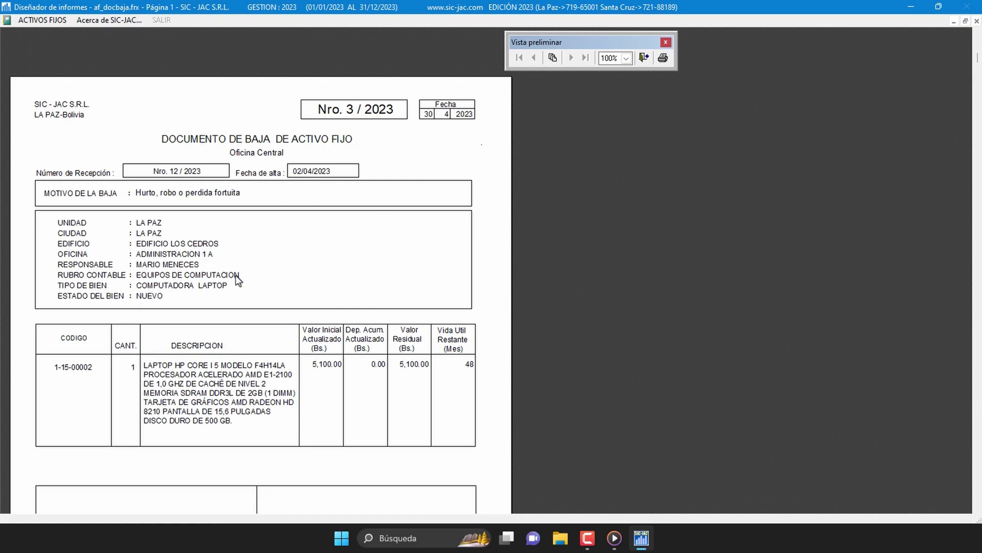
scroll(236, 275, down, 2)
scroll(238, 275, down, 1)
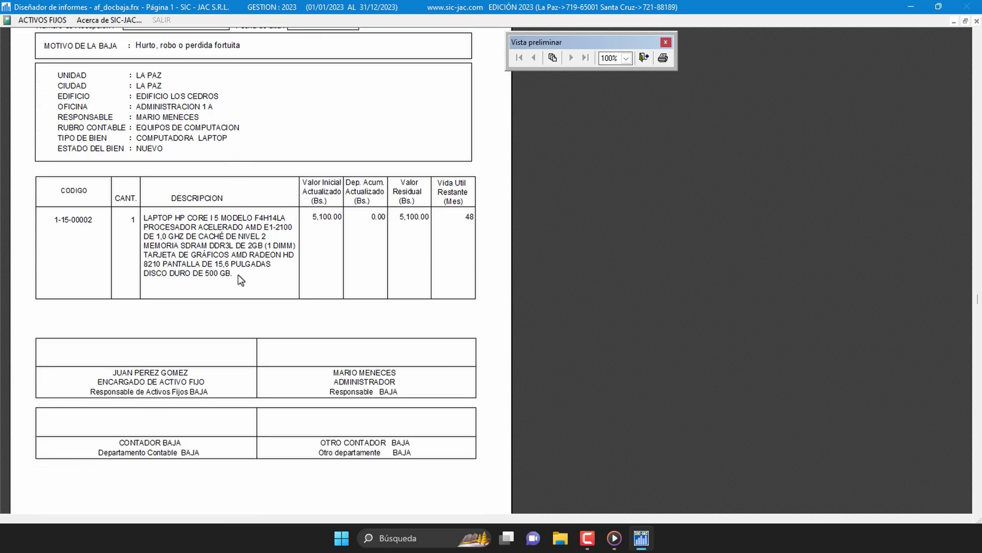
scroll(238, 274, down, 1)
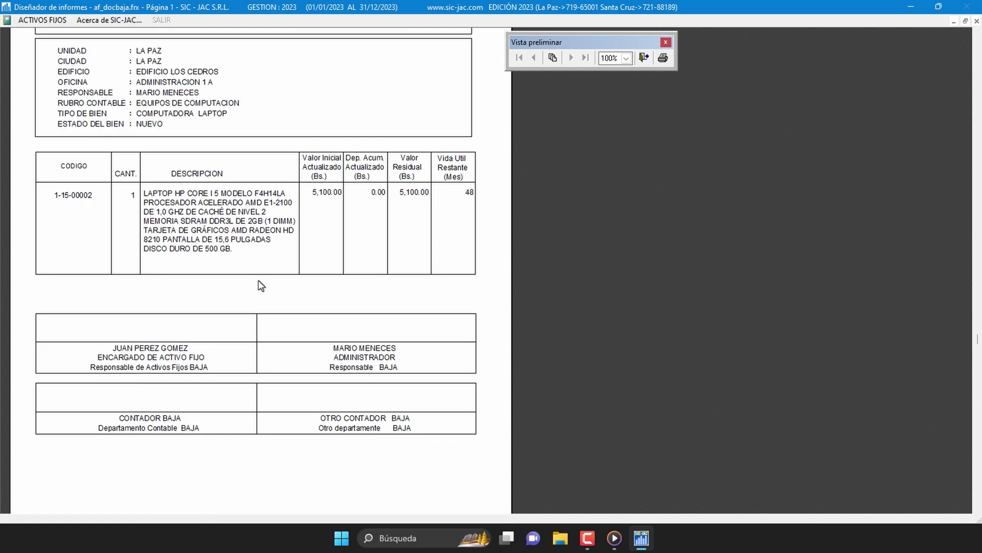
scroll(262, 286, up, 3)
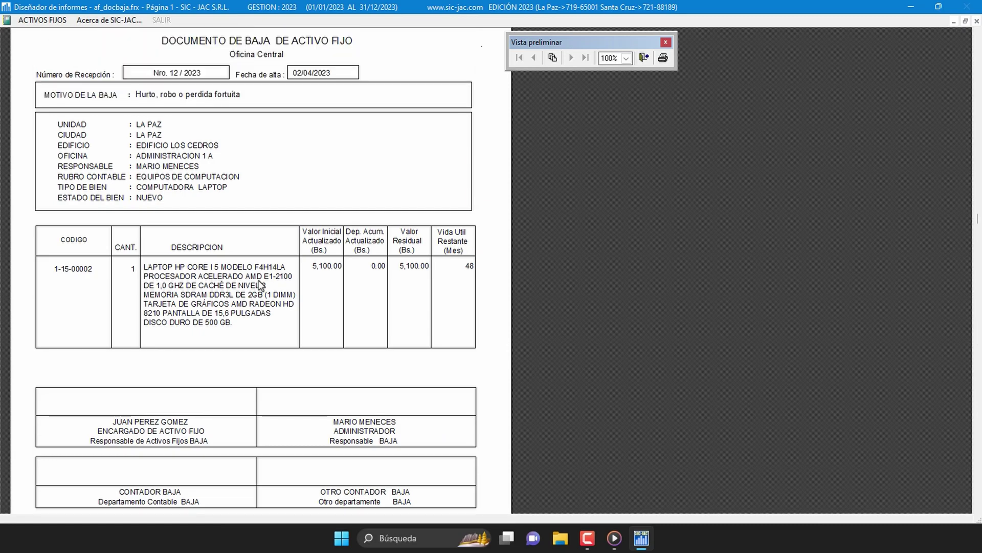
scroll(260, 284, up, 1)
scroll(259, 281, down, 4)
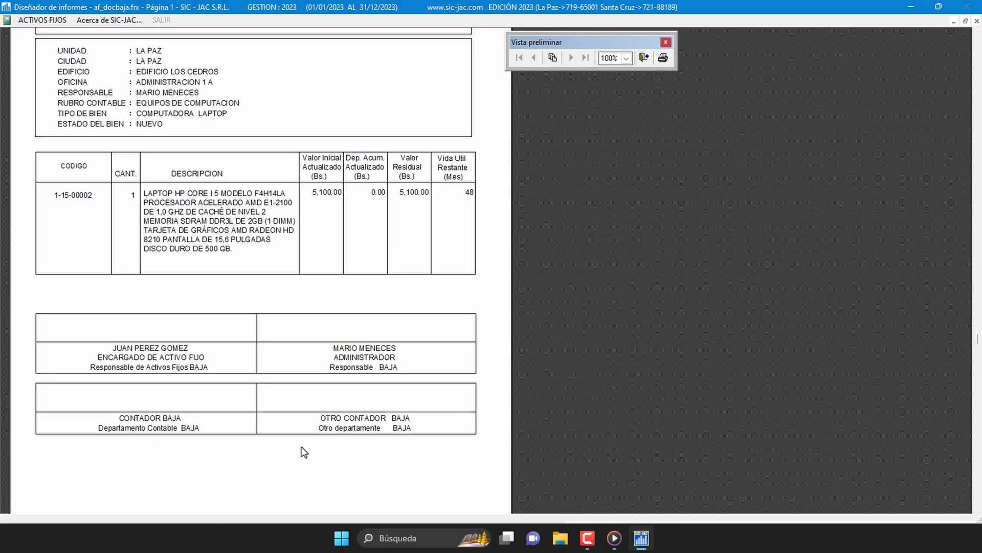
scroll(304, 452, up, 7)
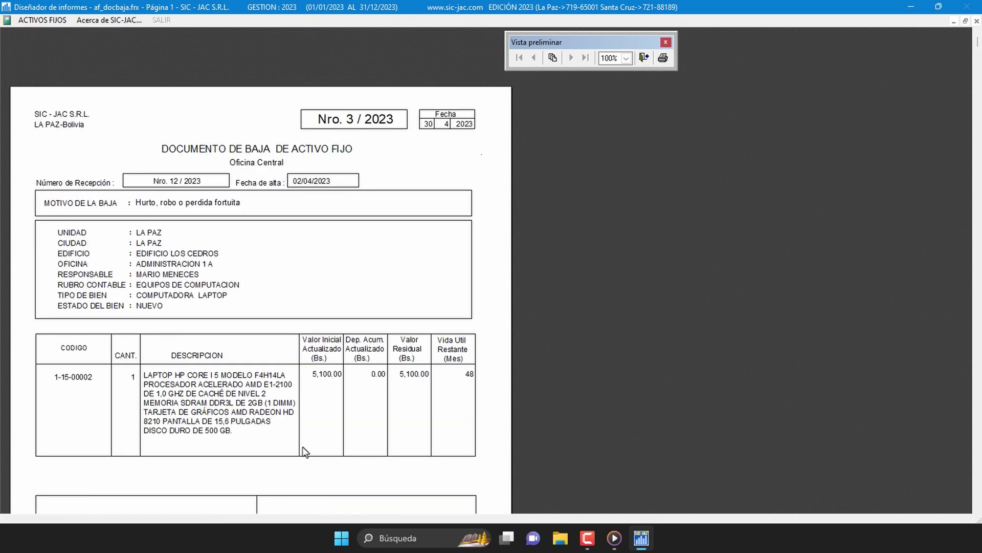
click(644, 58)
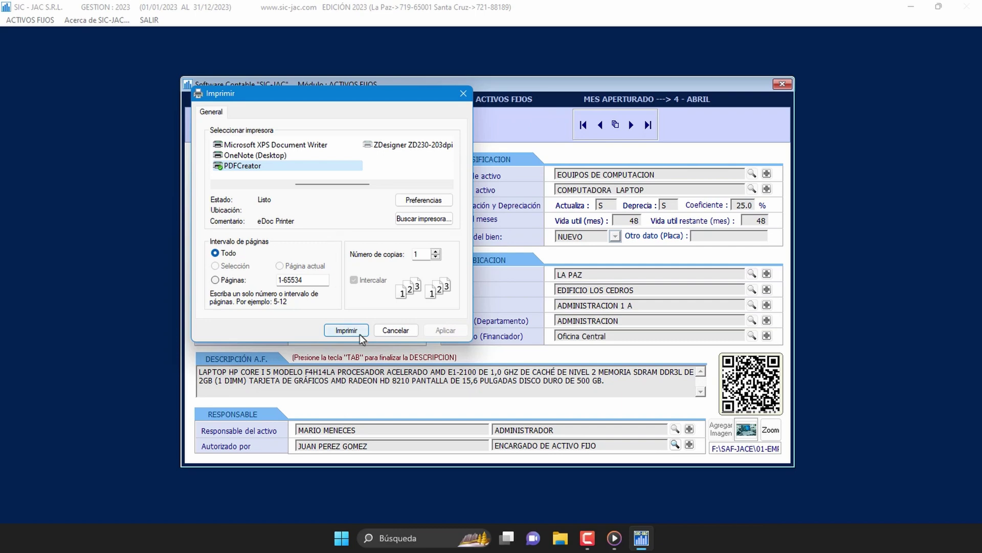
Step: Print one copy of the write-off document to PDFCreator
click(413, 333)
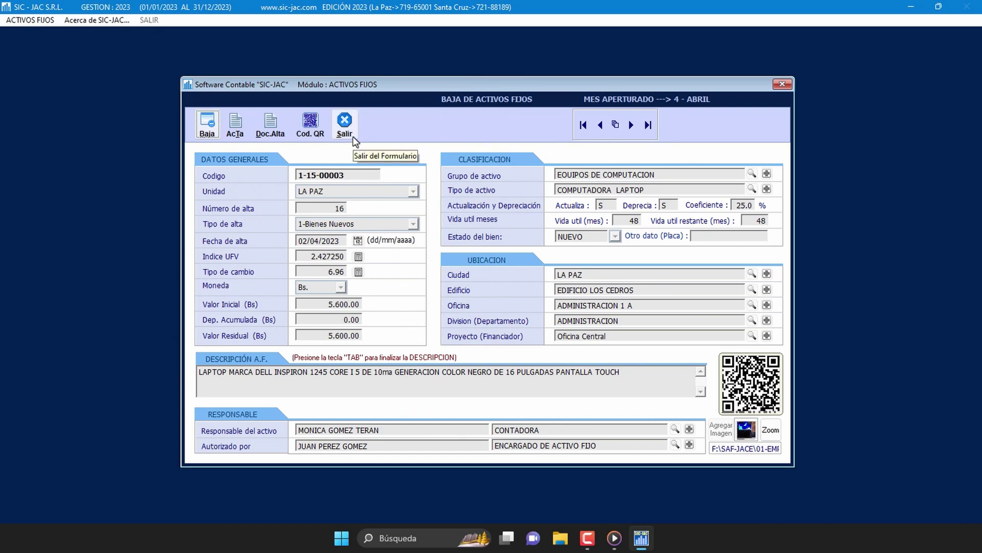
Step: Exit the Baja de Activos Fijos form, answering Sí to 'Desea Salir'
click(345, 126)
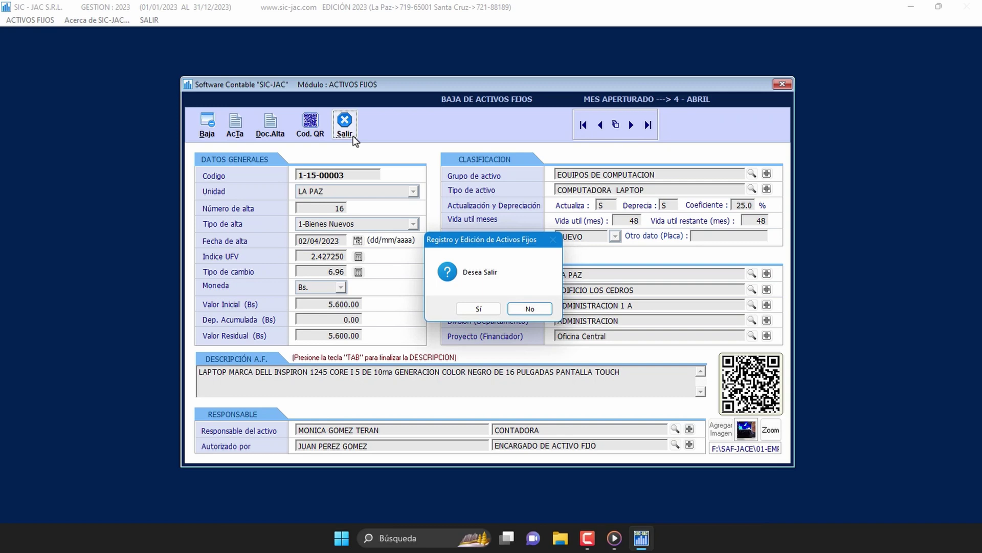
click(472, 310)
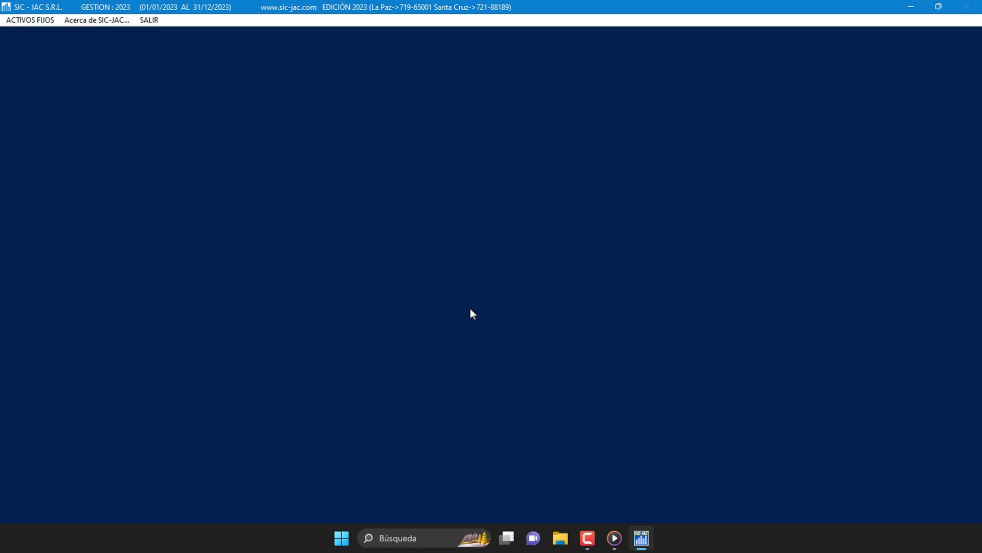
Step: Open Transferencia de Activos Fijos from the ACTIVOS FIJOS > Activos Fijos menu
click(44, 23)
mouse_move(72, 37)
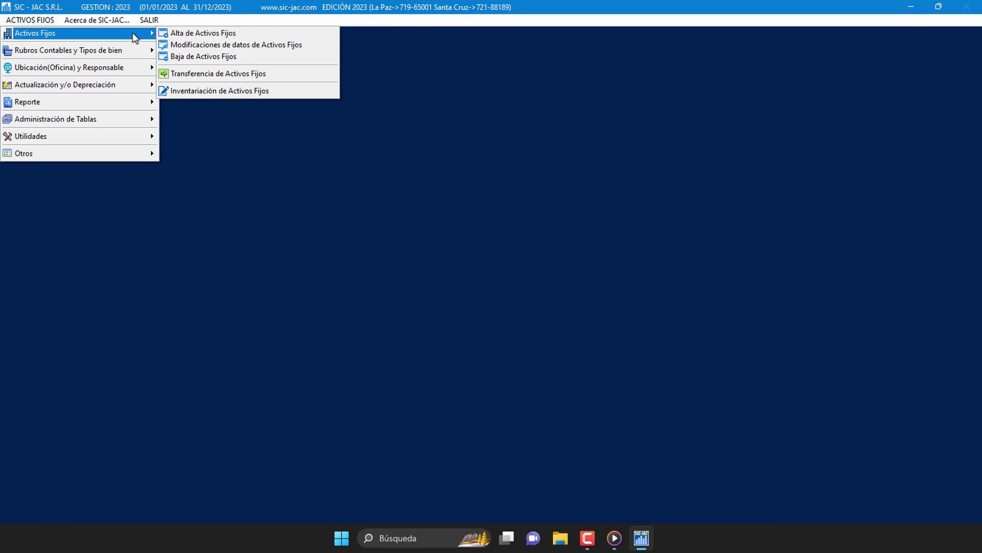
click(294, 76)
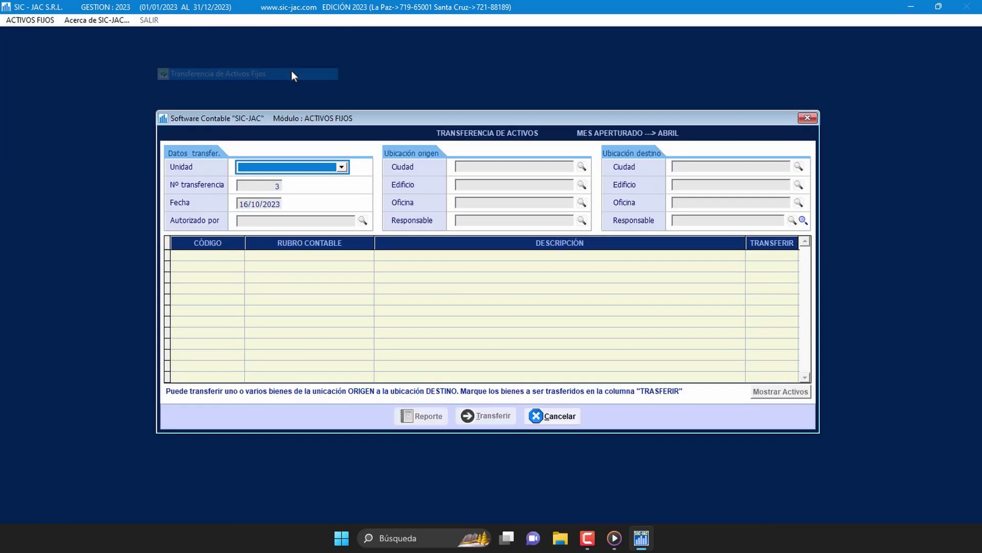
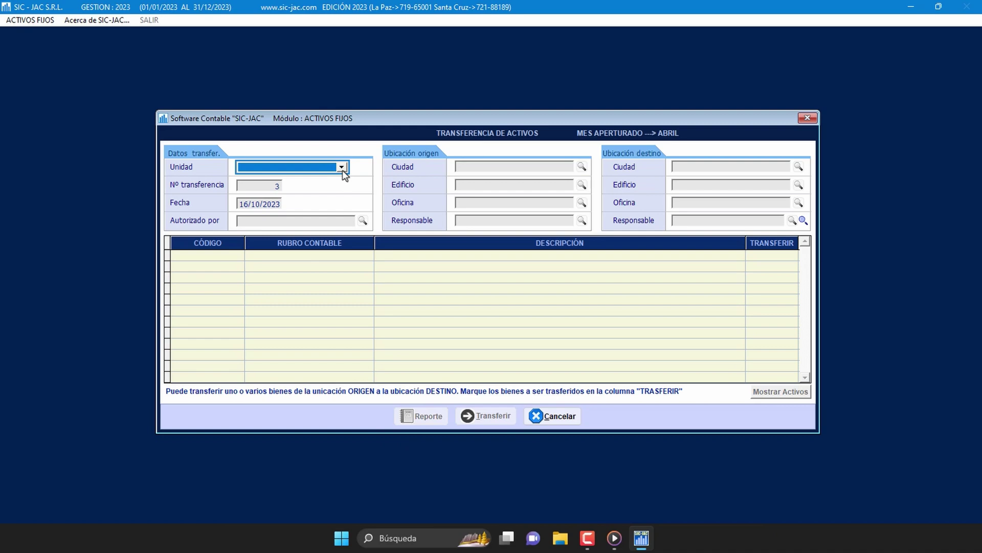
Step: Set the transfer unit to LA PAZ and the date to 30/04/2023
click(342, 167)
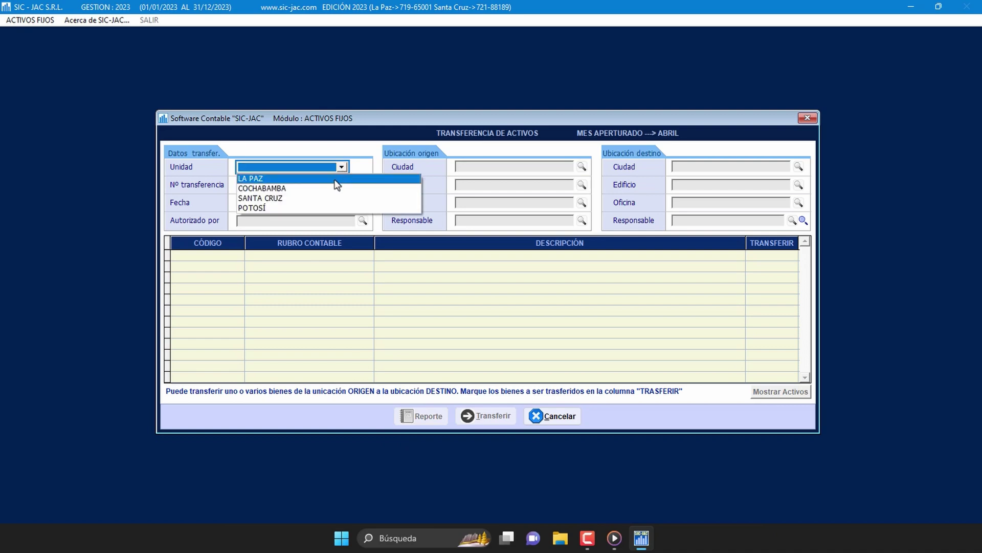
click(335, 179)
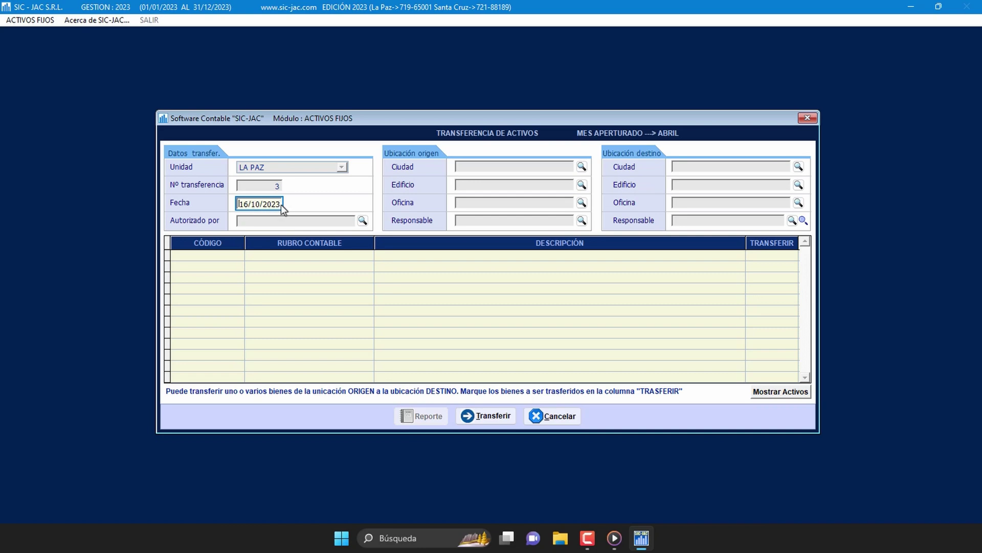
text(30)
text(23)
Step: Set the administrator as the person authorizing the transfer
click(363, 221)
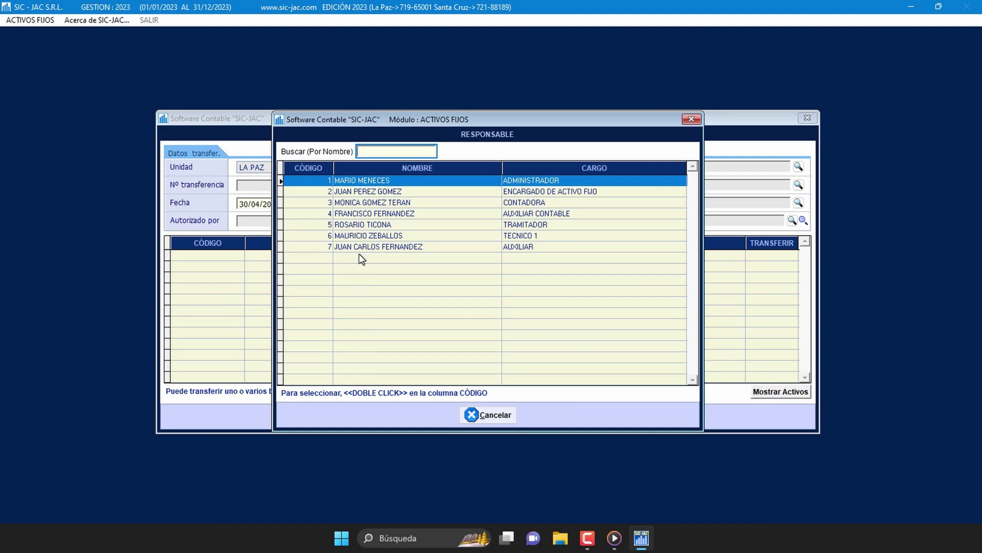
click(317, 182)
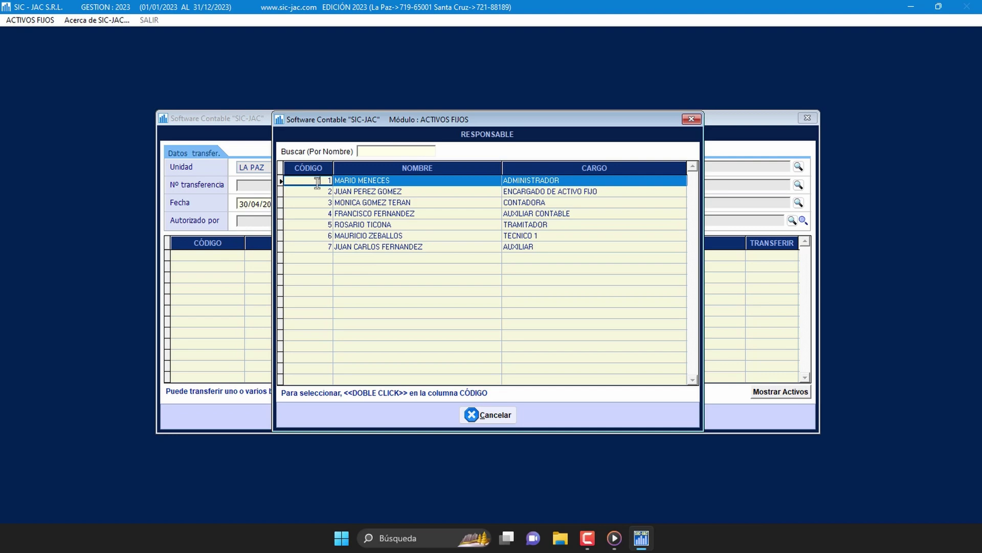
double_click(318, 181)
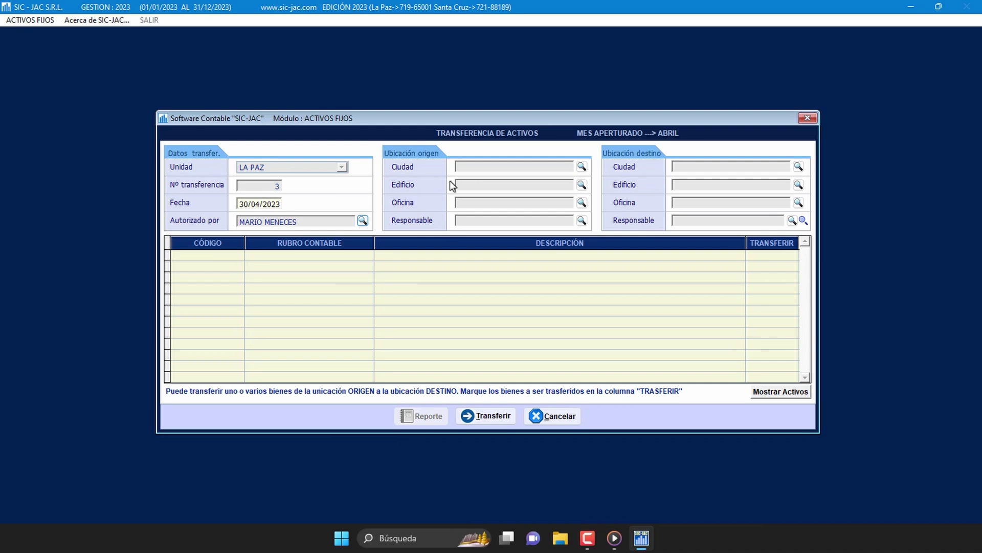
Step: Set the origin location to LA PAZ, EDIFICIO LOS CEDROS, office ADMINISTRACION 1 A
click(582, 167)
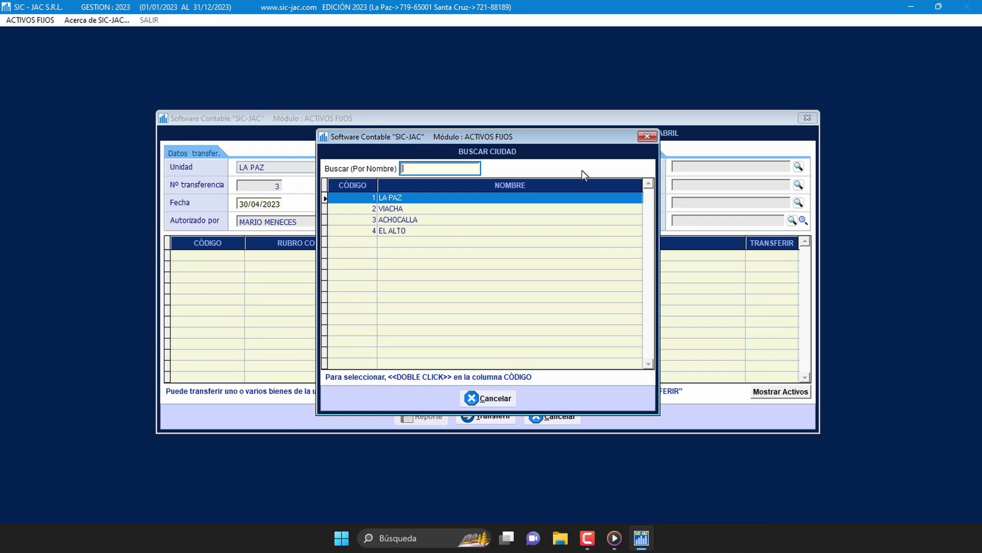
click(362, 199)
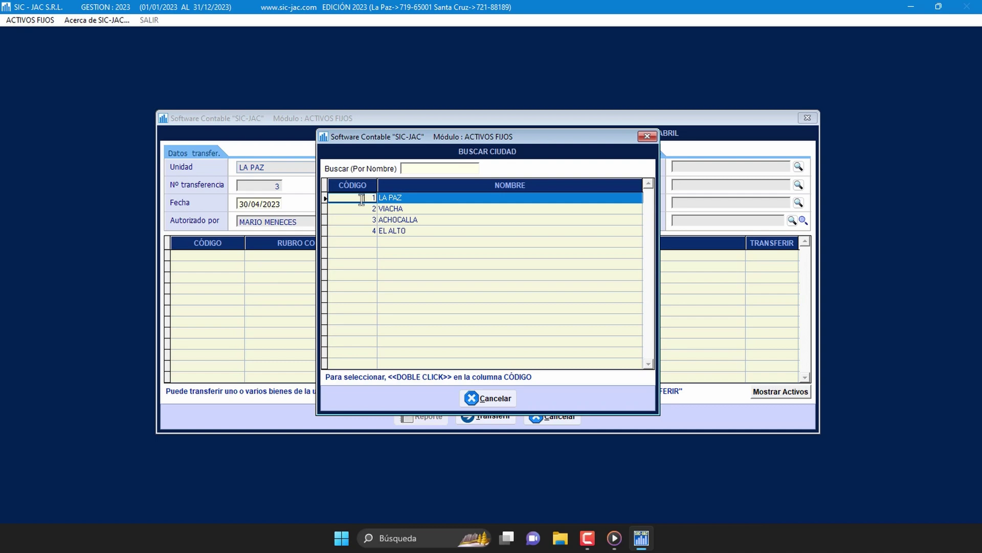
double_click(362, 199)
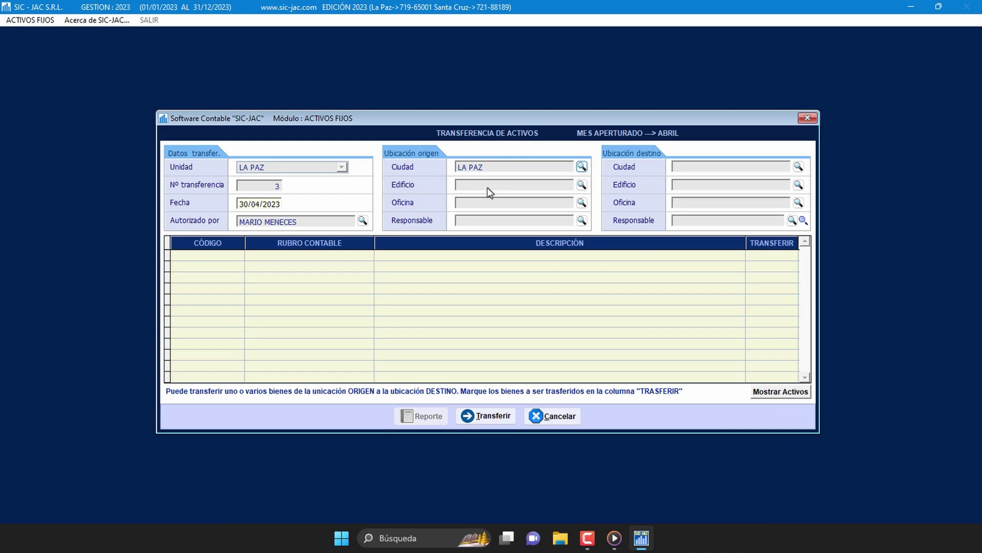
click(582, 185)
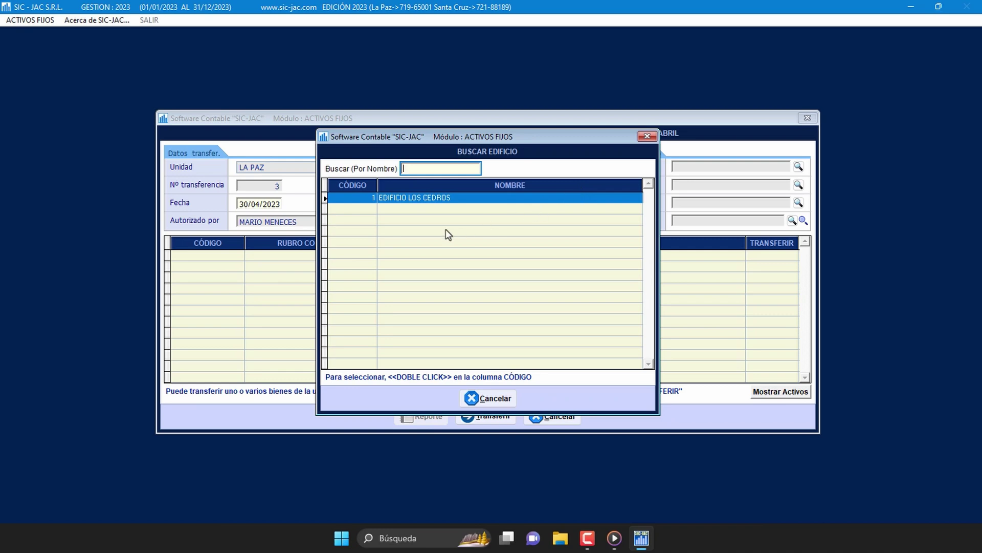
click(362, 197)
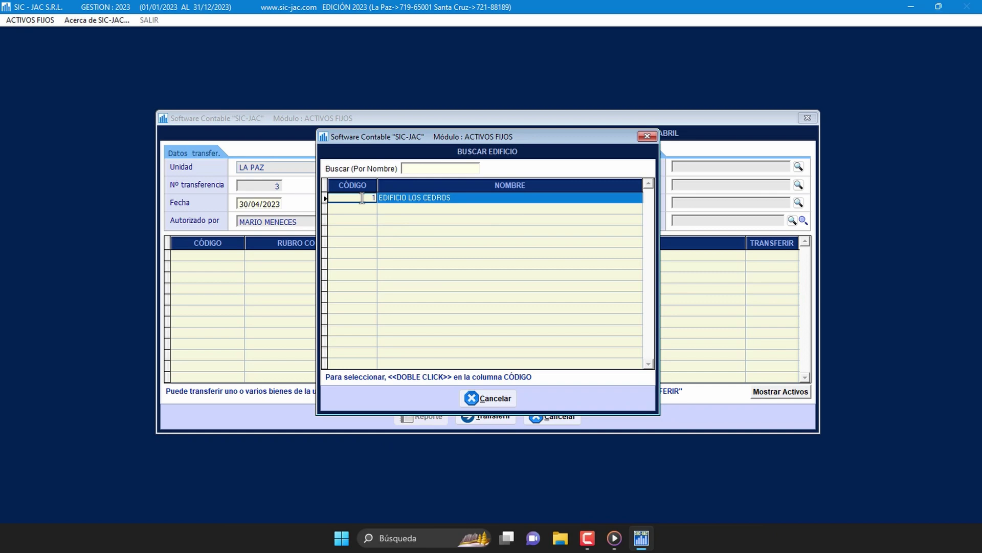
double_click(362, 198)
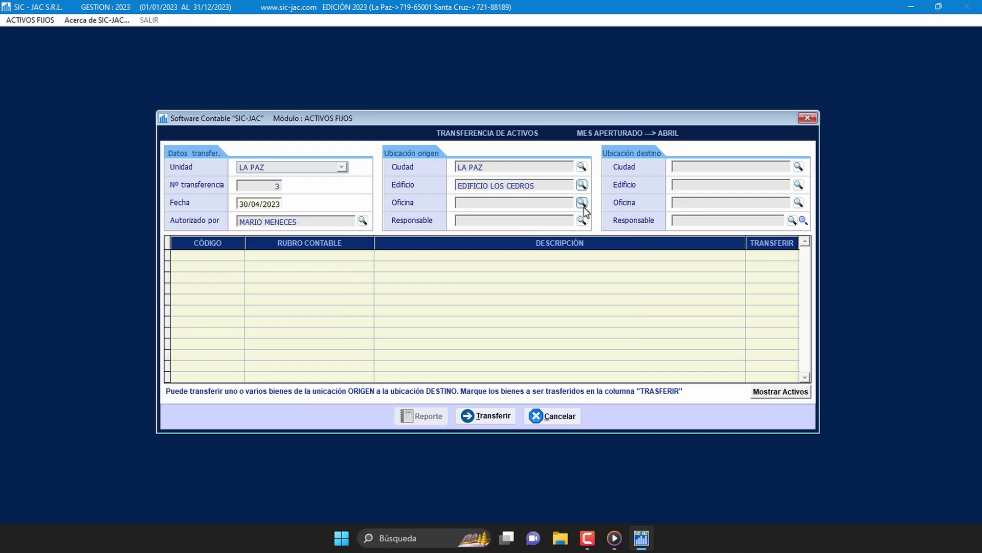
click(583, 204)
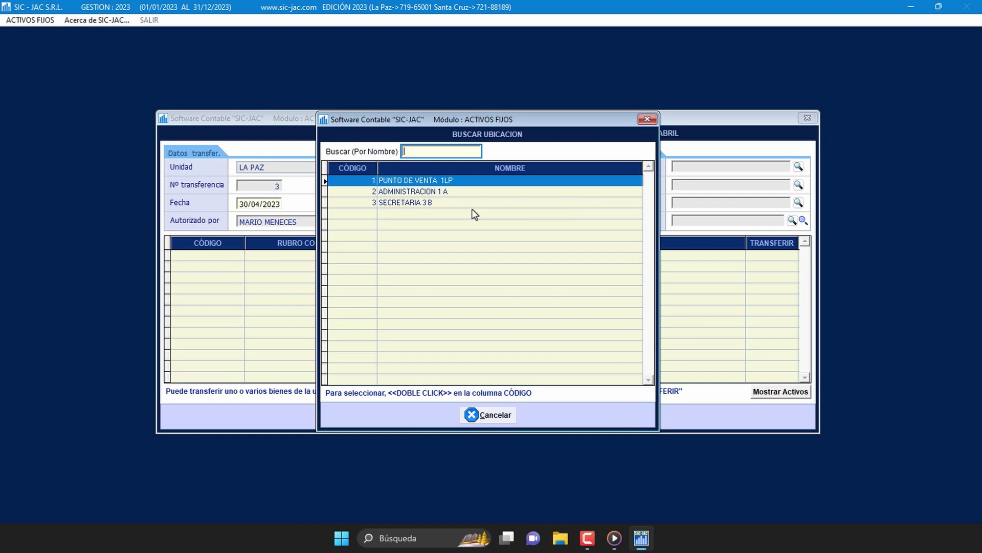
click(362, 191)
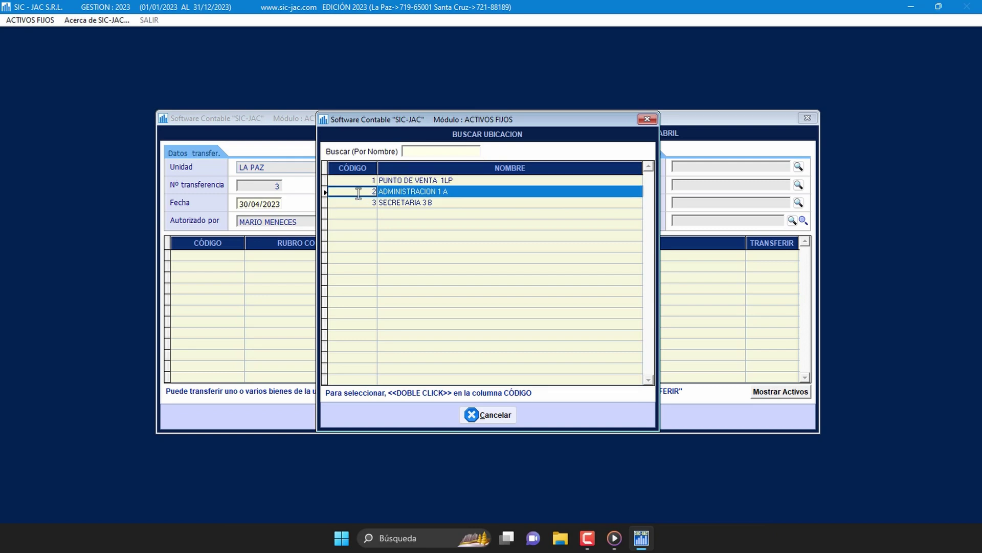
double_click(358, 193)
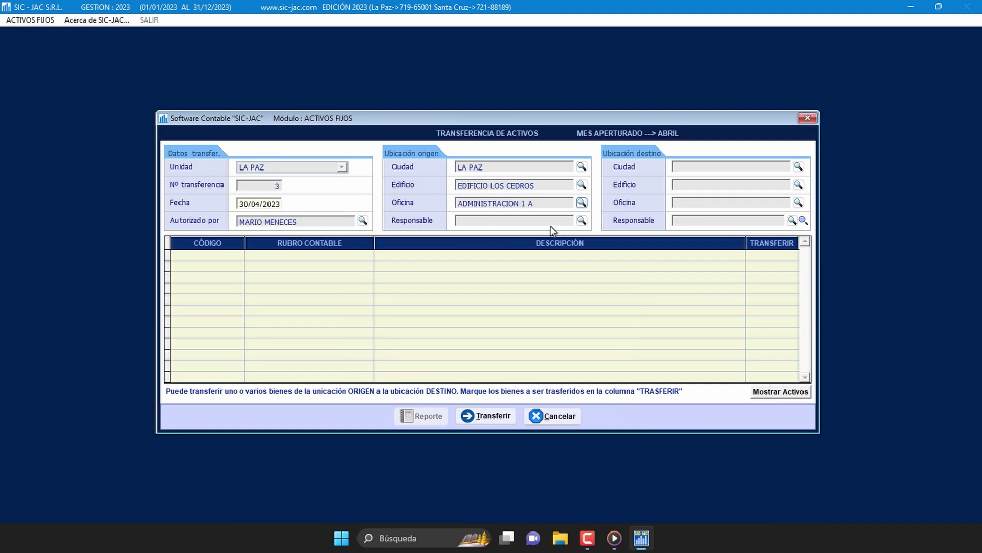
Step: Make the accountant the person responsible at the origin
click(581, 221)
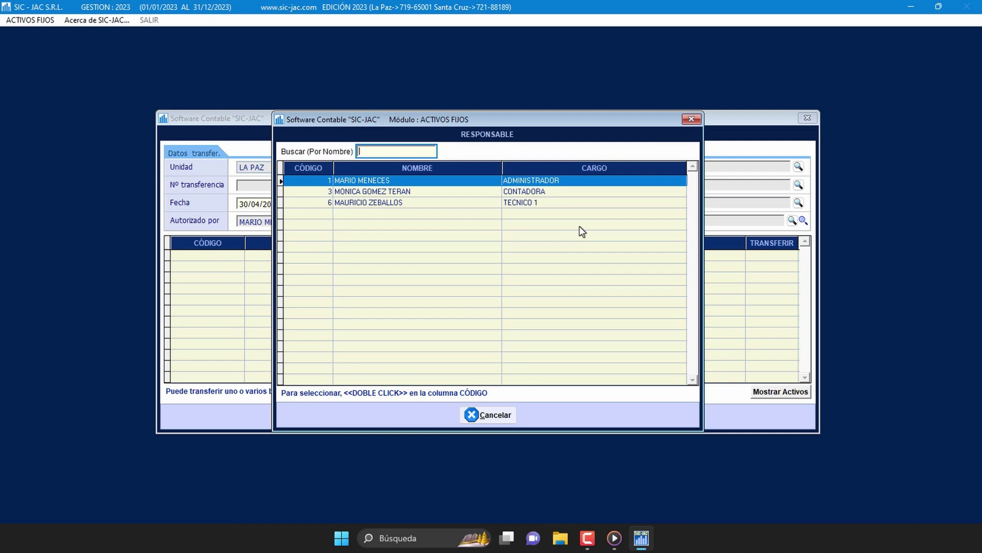
click(317, 192)
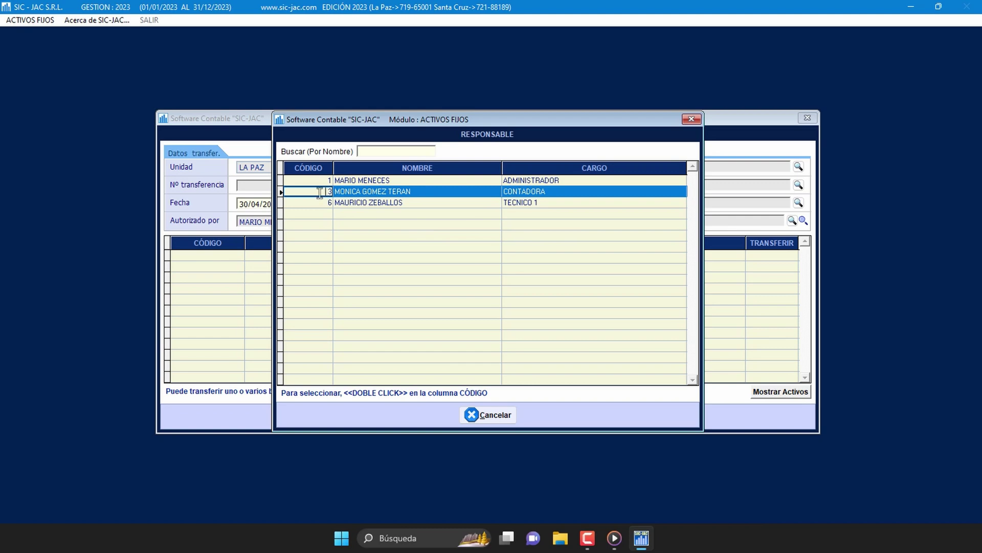
double_click(319, 192)
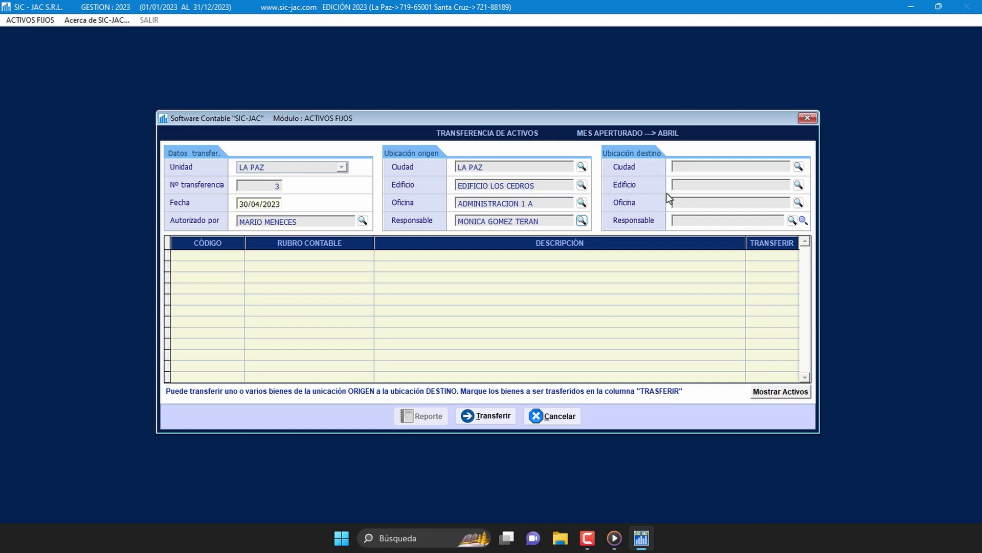
click(799, 167)
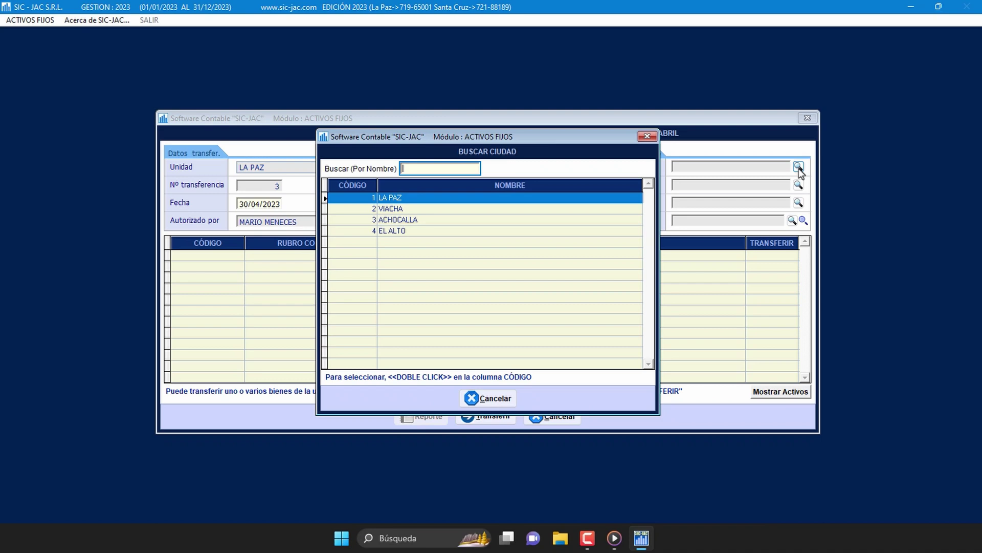
click(370, 231)
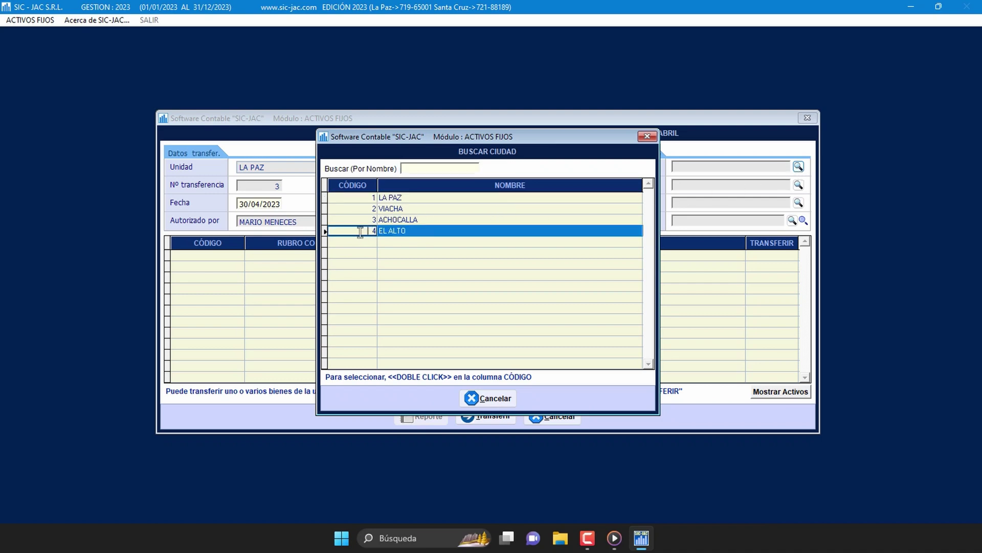
double_click(361, 231)
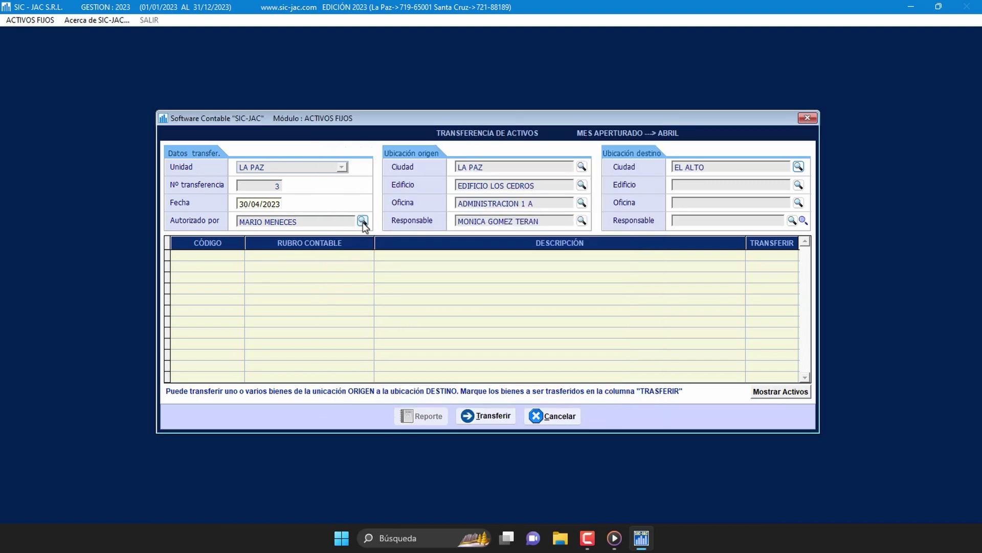
click(799, 185)
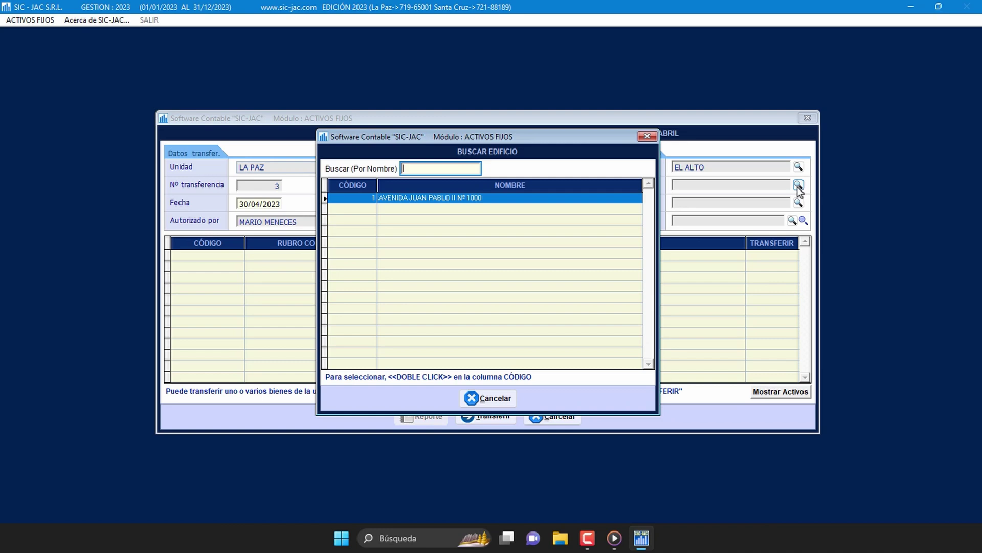
click(361, 198)
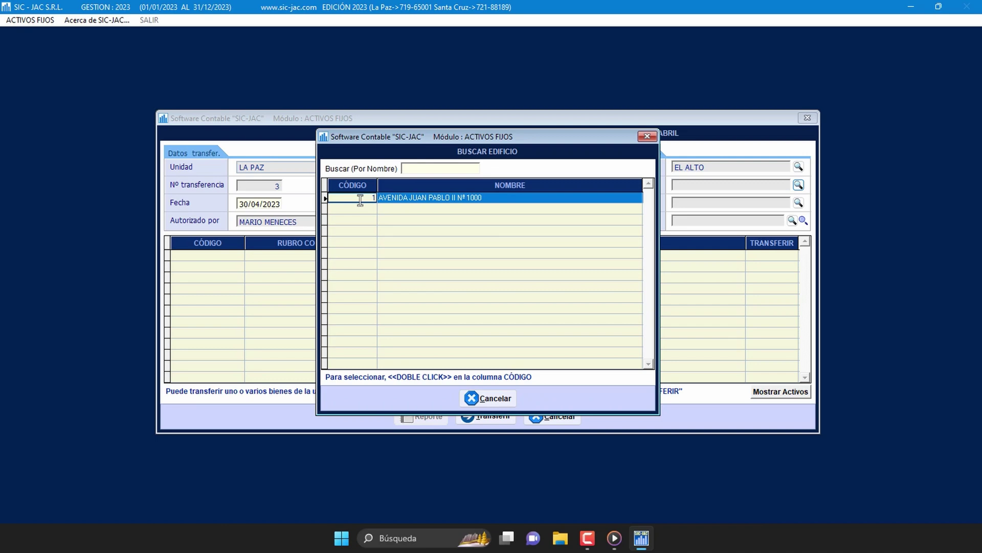
double_click(361, 198)
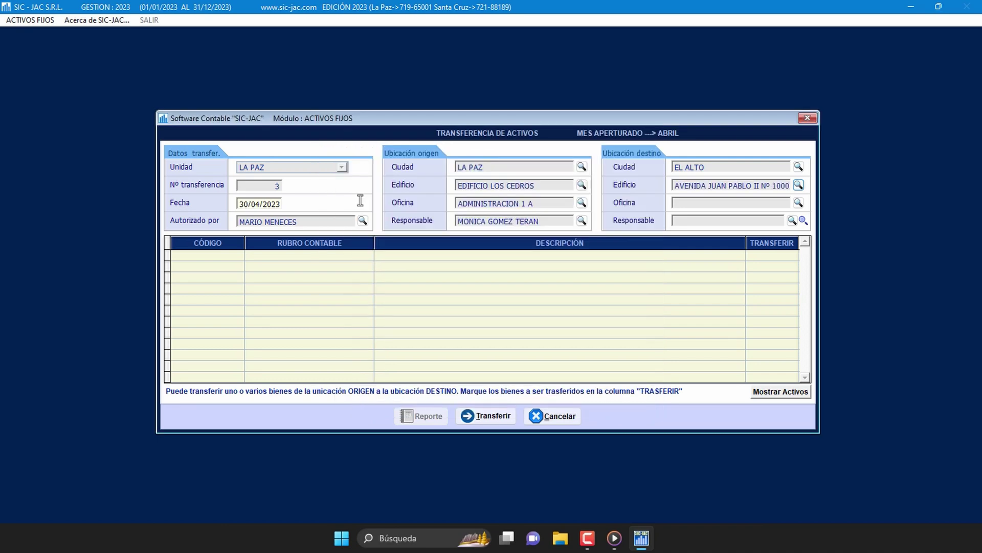
click(798, 203)
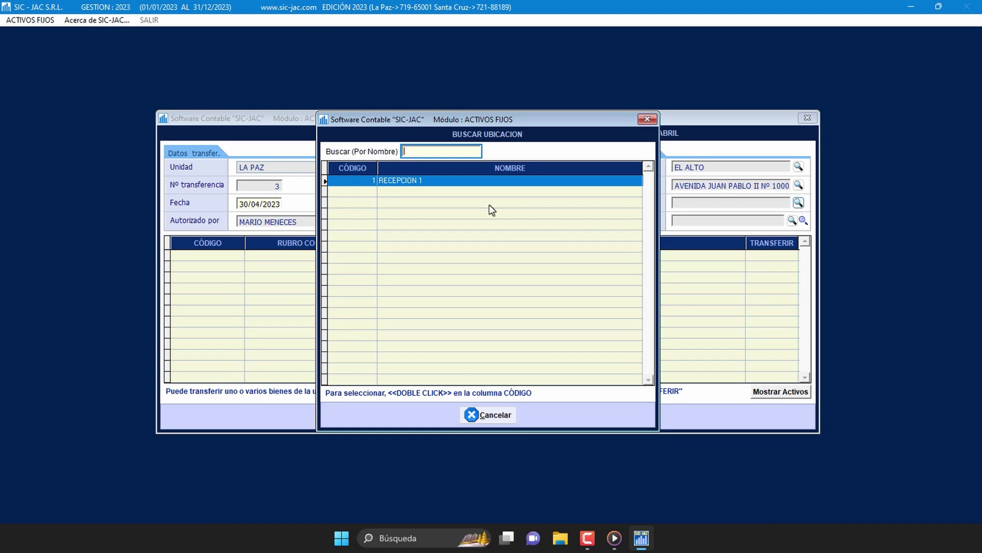
click(366, 182)
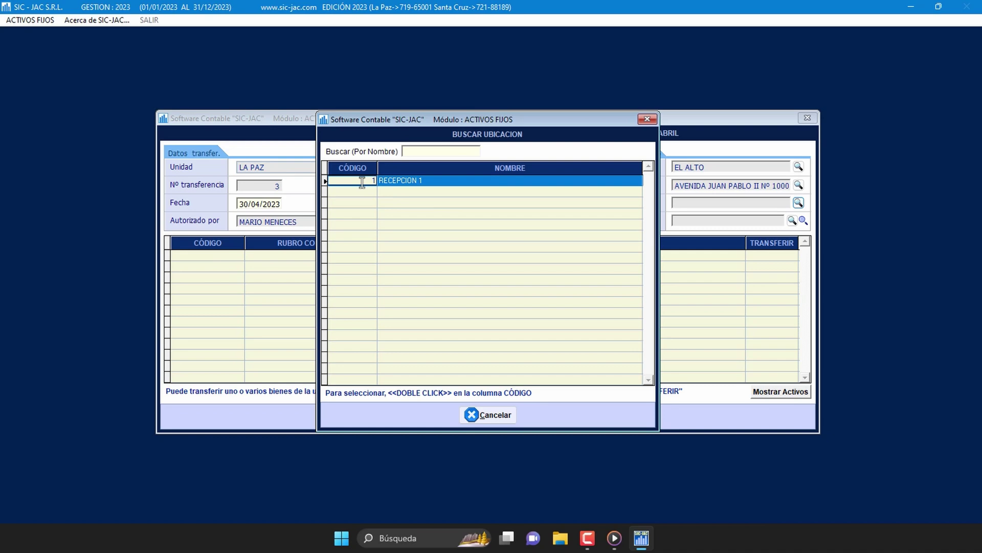
double_click(363, 182)
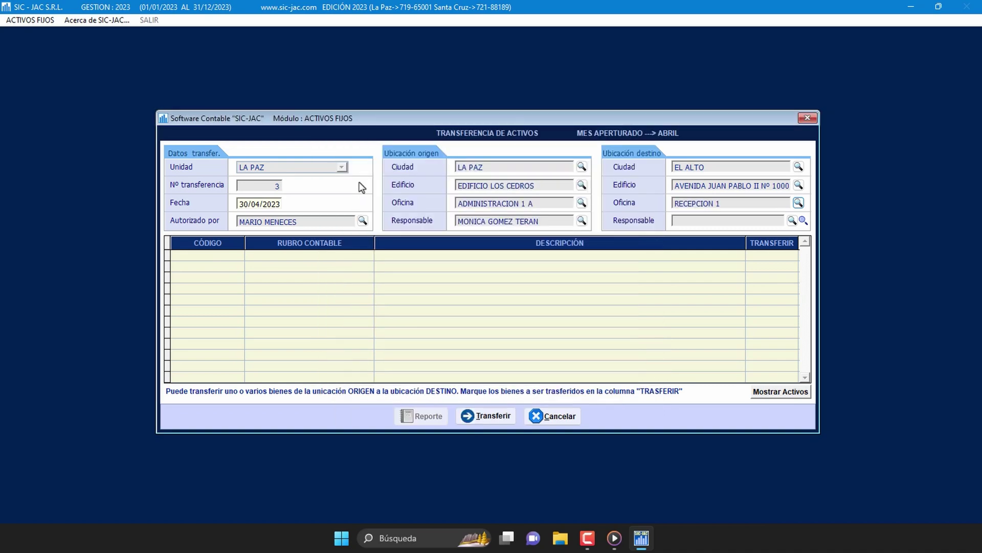
Step: List the origin office's assets and make the TRAMITADOR responsible at destination
click(779, 393)
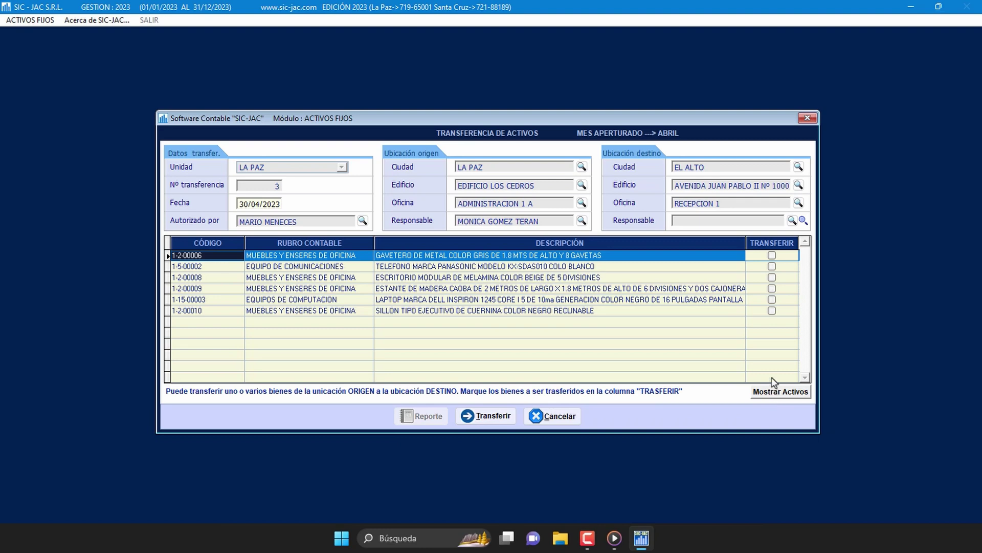
click(804, 223)
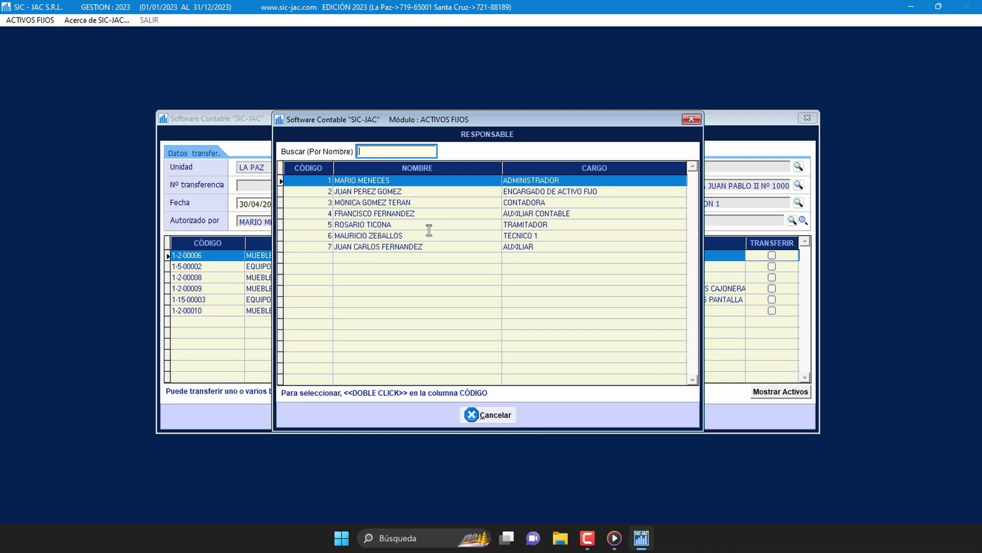
click(324, 228)
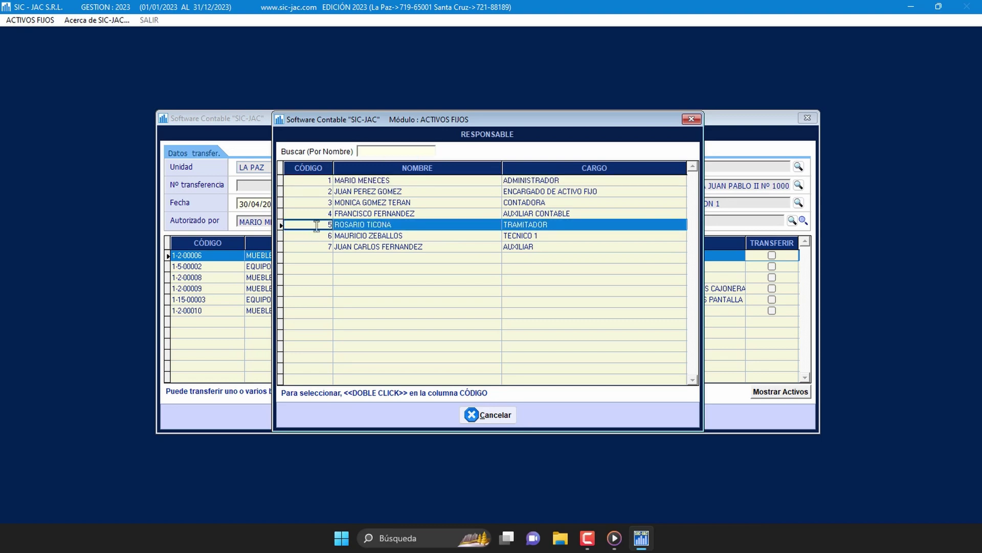
double_click(317, 226)
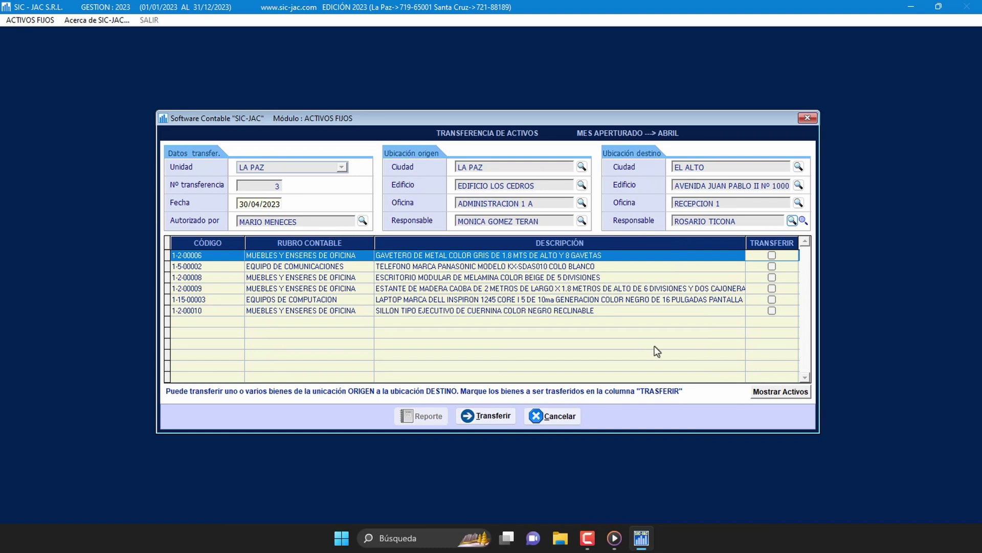
Step: Tick TRANSFERIR for assets 1-2-00010, 1-15-00003 and 1-2-00008
click(772, 311)
click(772, 301)
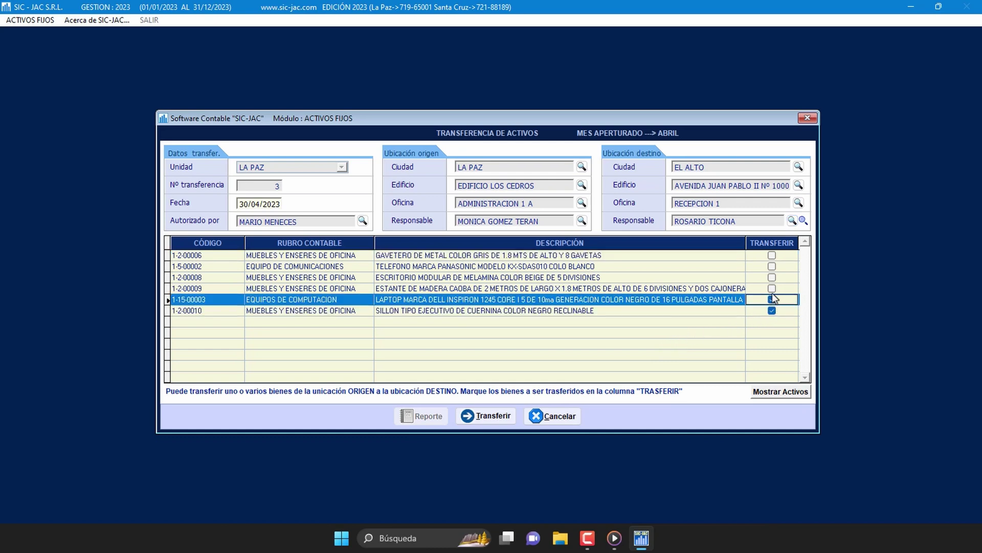
click(772, 277)
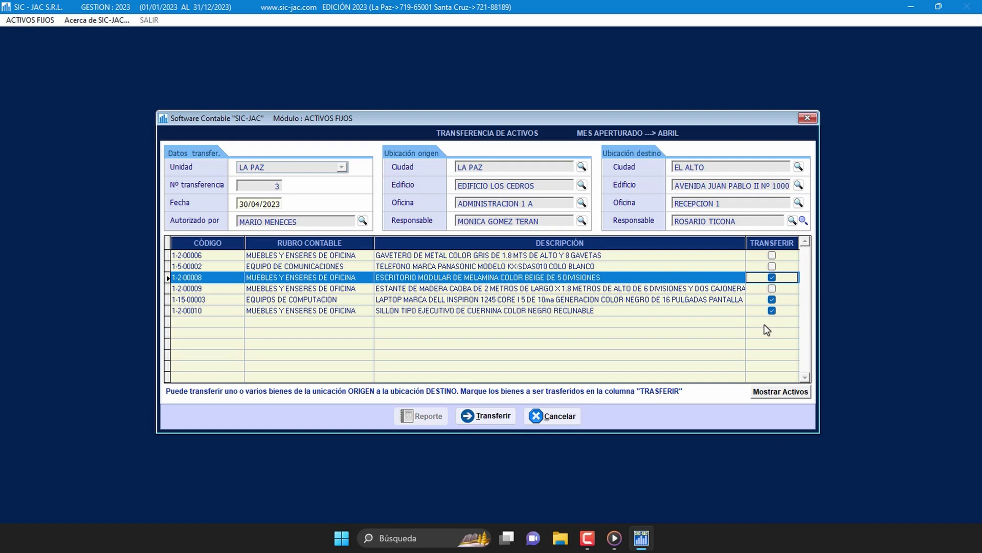
Step: Execute the transfer of the three assets, confirm it, and open the transfer report preview
click(493, 416)
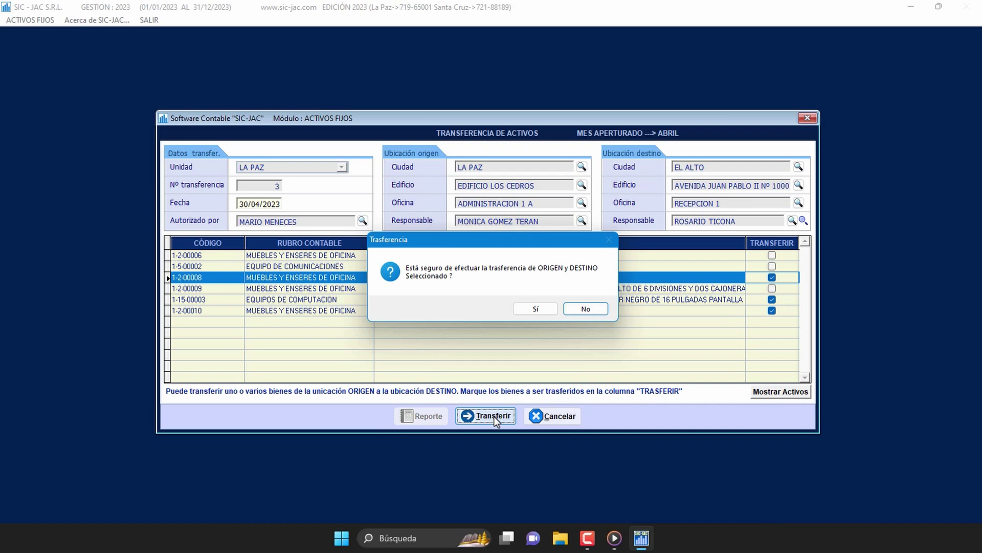
click(549, 310)
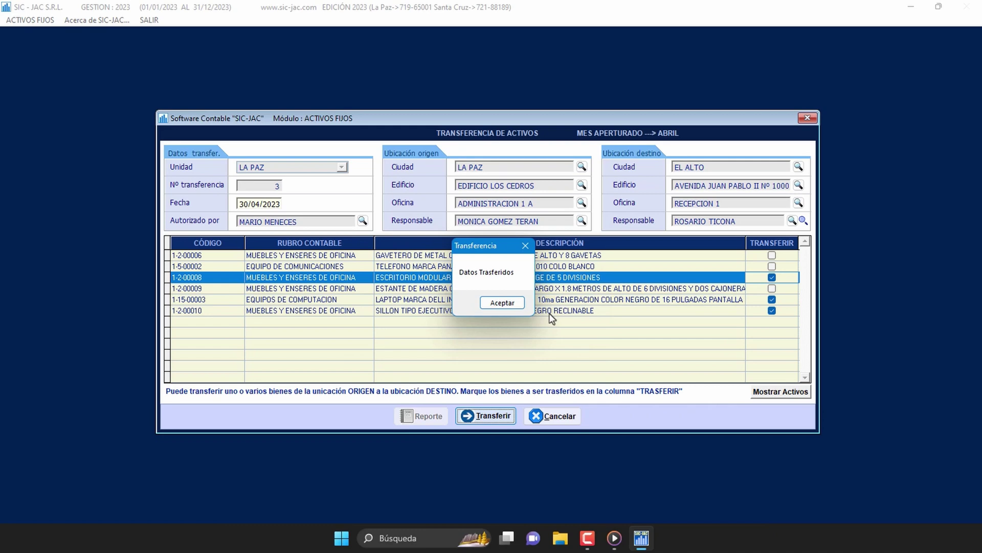
click(520, 307)
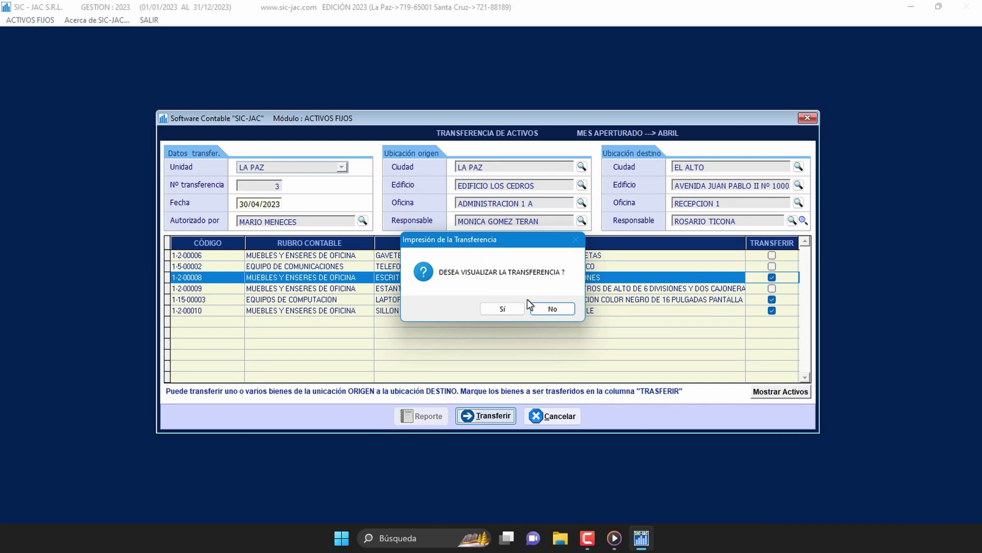
click(515, 310)
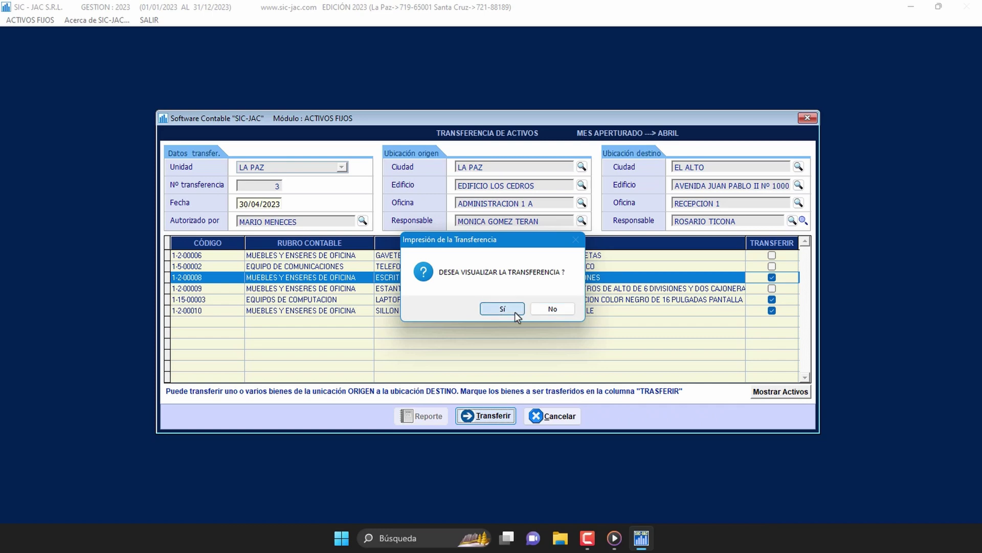
click(708, 118)
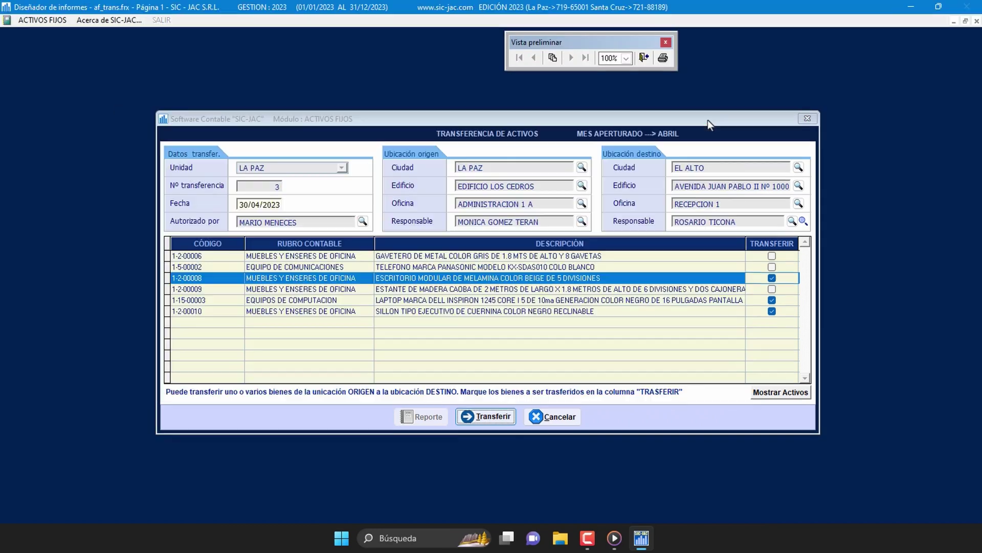
Step: Scroll through transfer report Nro. 3/2023, then close it and cancel printing
drag(603, 43, 796, 43)
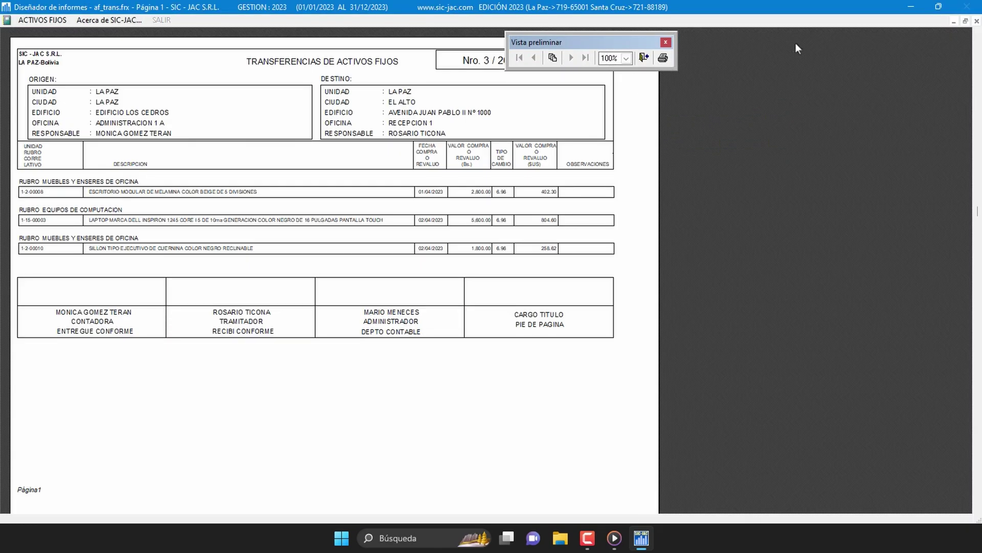
scroll(596, 197, up, 1)
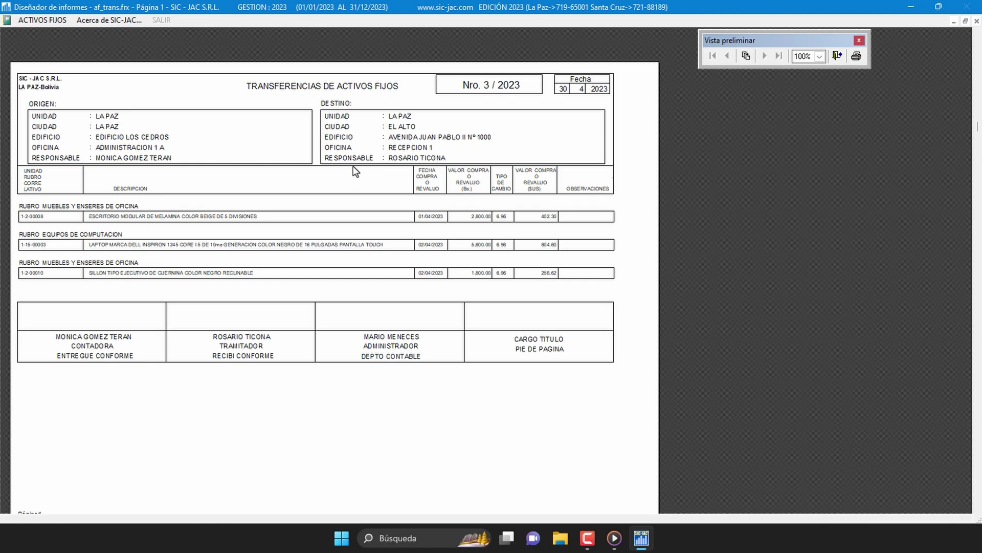
scroll(356, 177, down, 1)
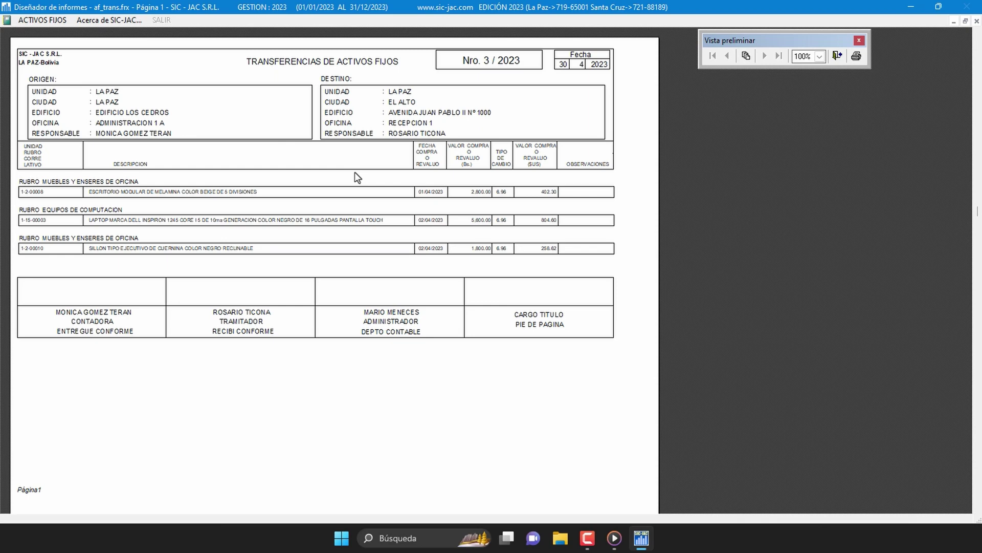
scroll(357, 176, up, 1)
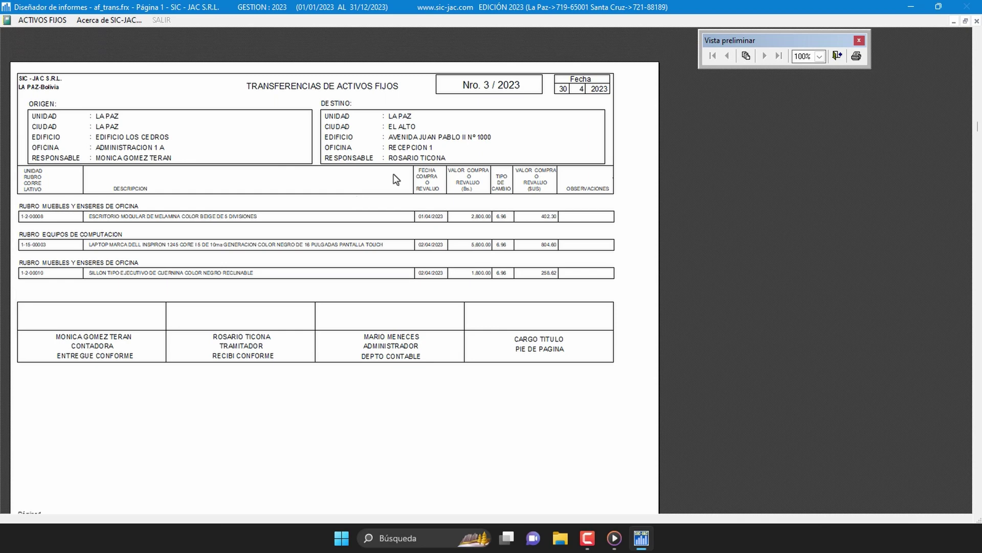
click(837, 60)
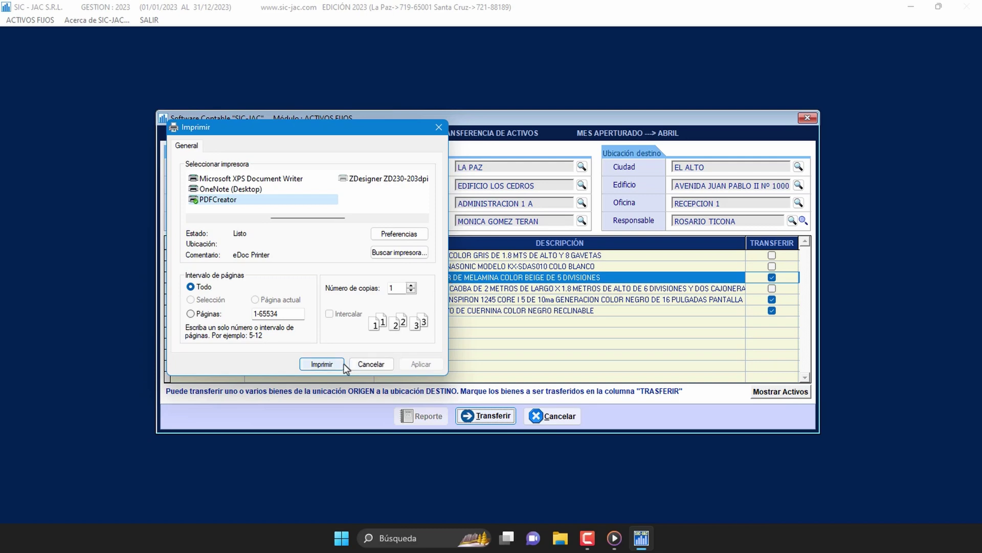
click(388, 369)
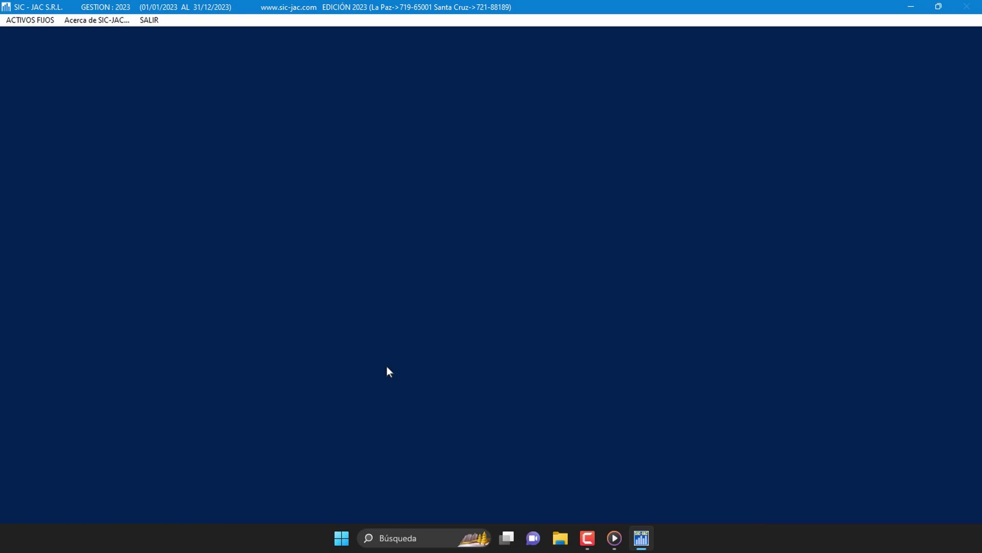
Step: Open Inventariación de Activos Fijos from the ACTIVOS FIJOS > Activos Fijos menu
click(51, 22)
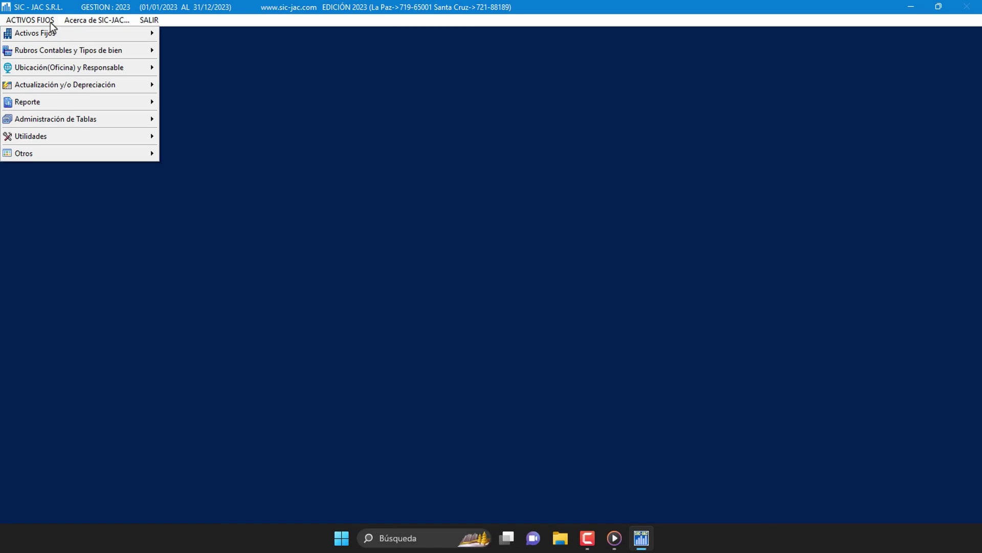
mouse_move(60, 38)
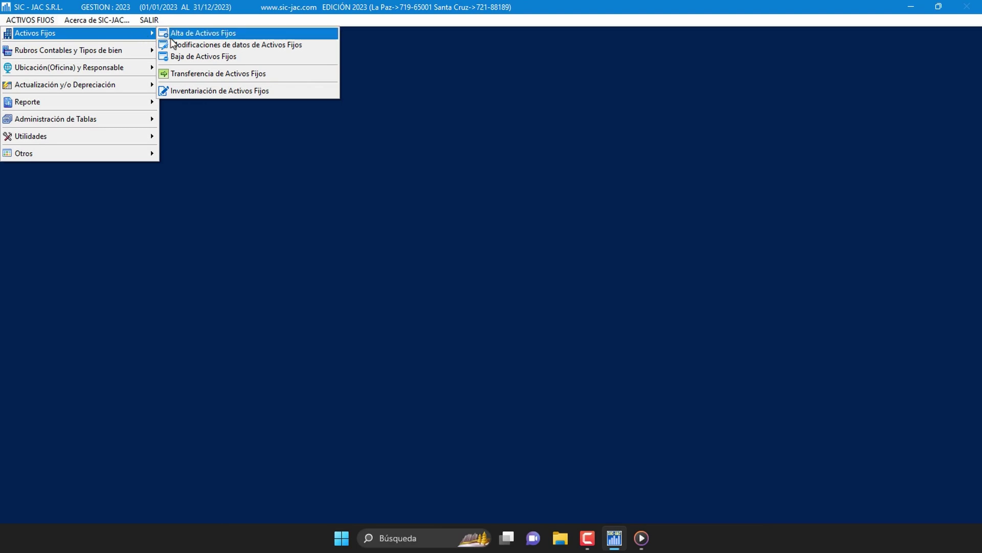
click(285, 94)
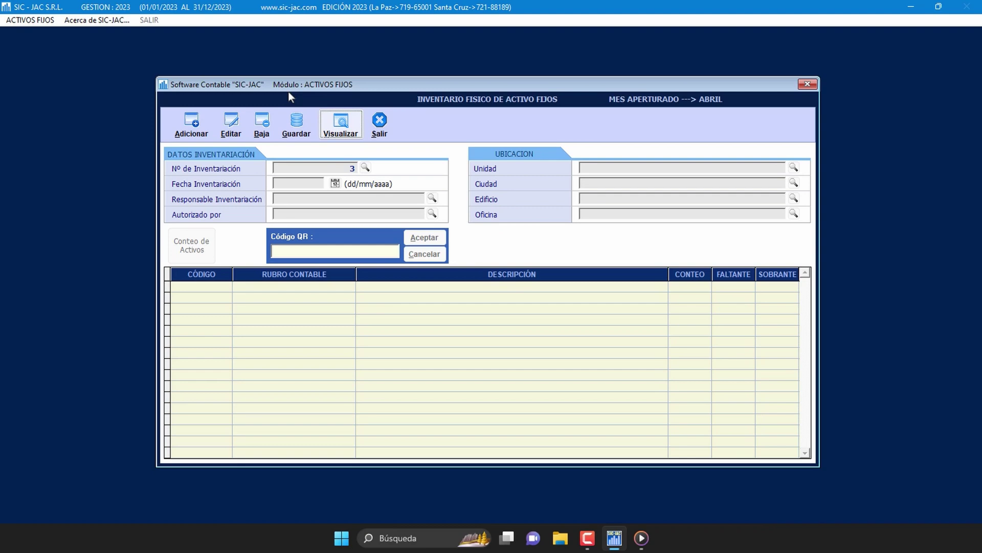
Step: Add a new inventory record and set its Fecha Inventariación to 30/04/2023
click(203, 133)
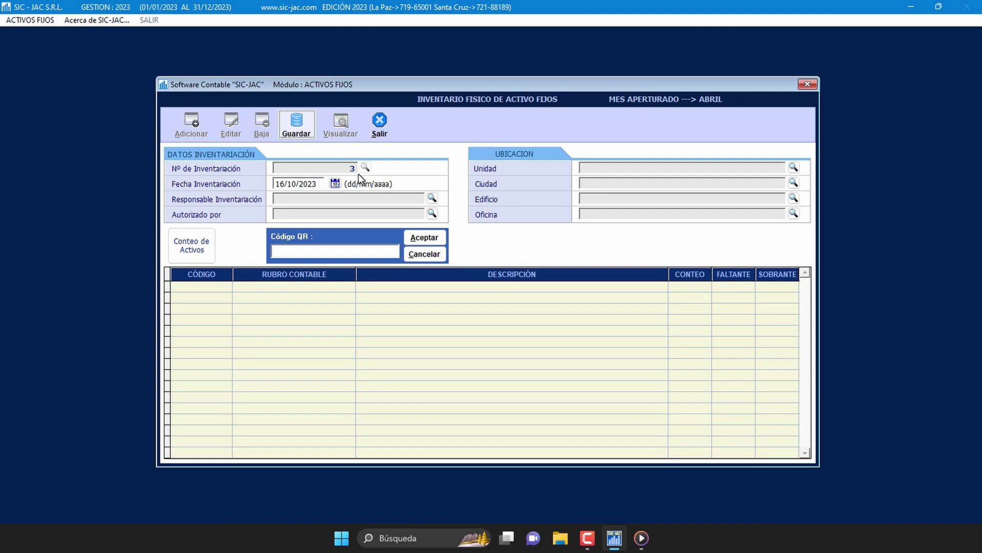
click(320, 185)
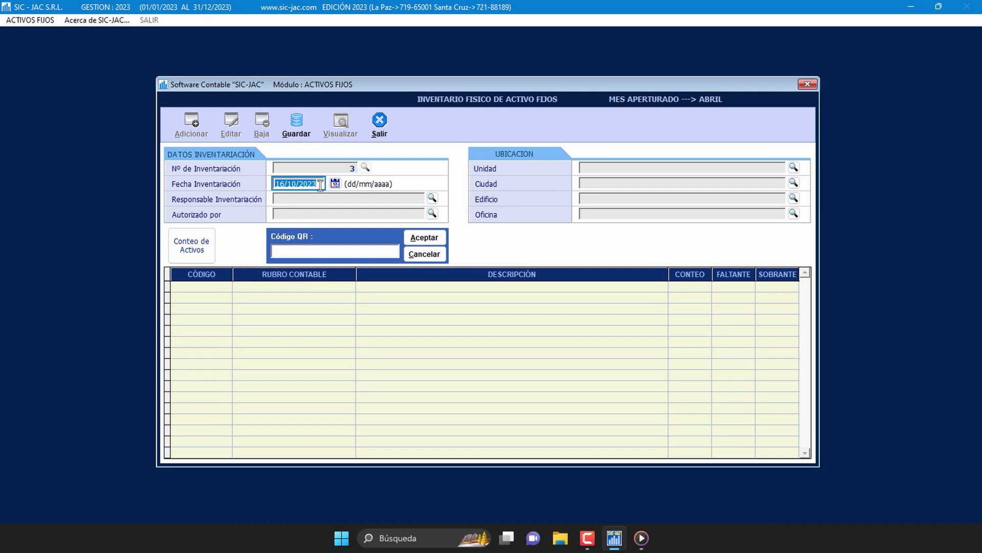
text(30/04/2023)
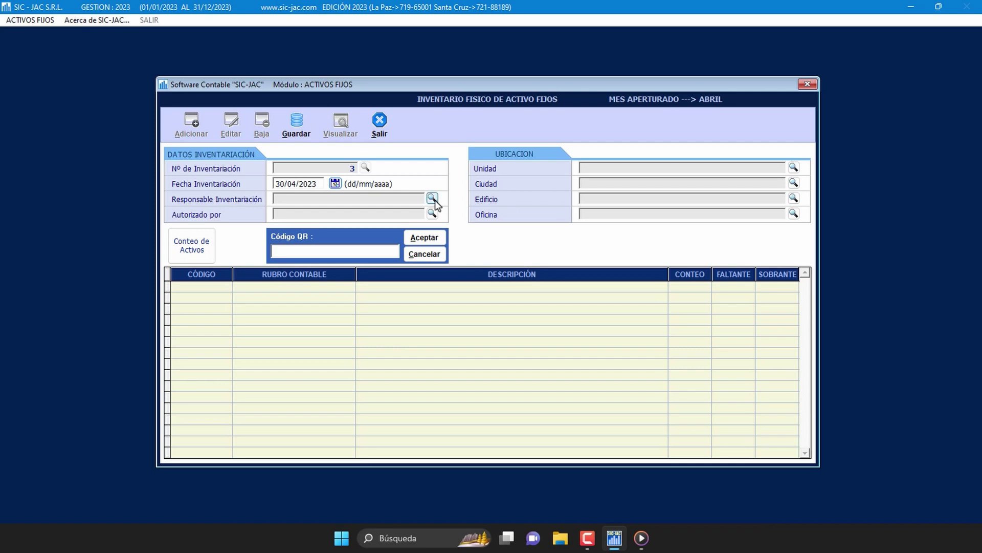
Step: Make the fixed-asset officer responsible for the inventory and the administrator its authorizer
click(433, 198)
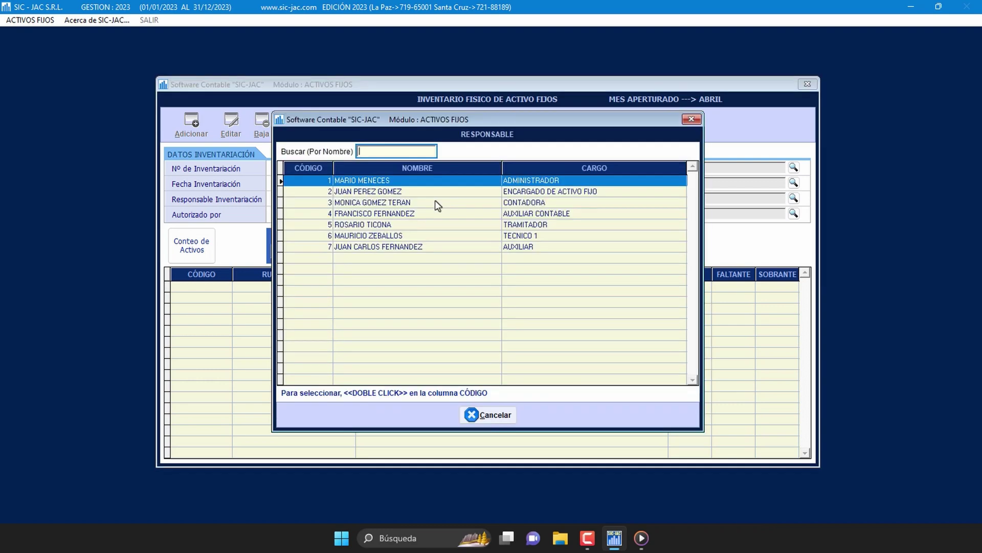
click(425, 192)
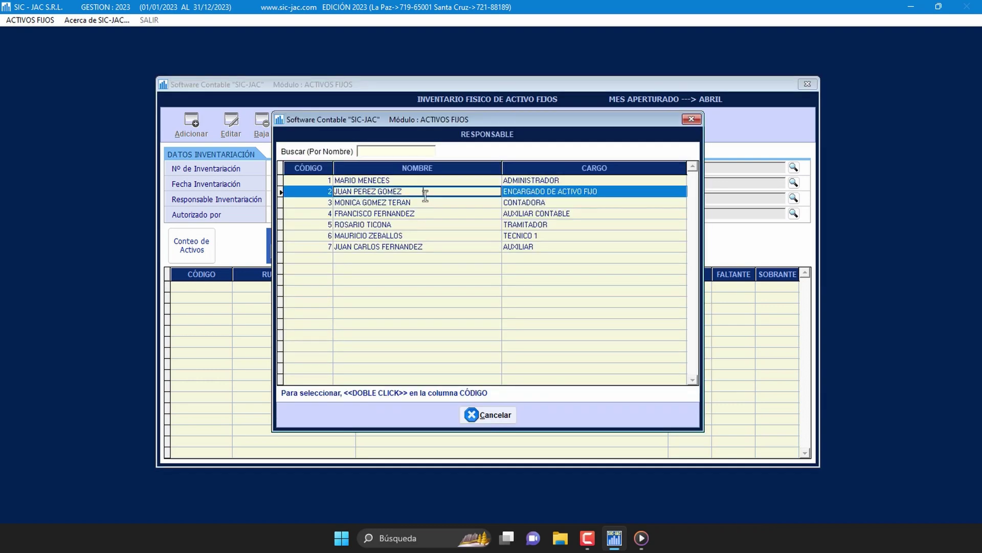
double_click(324, 193)
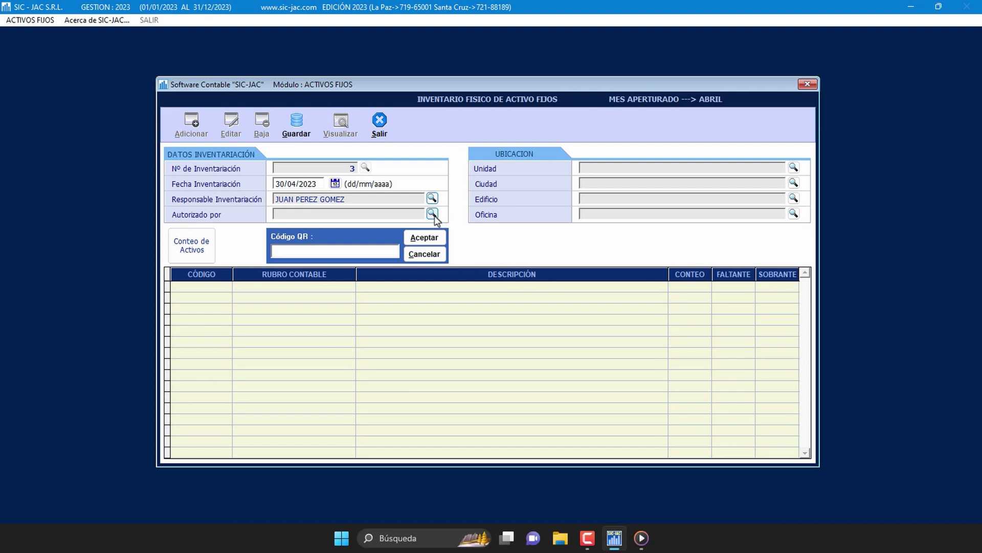
click(432, 213)
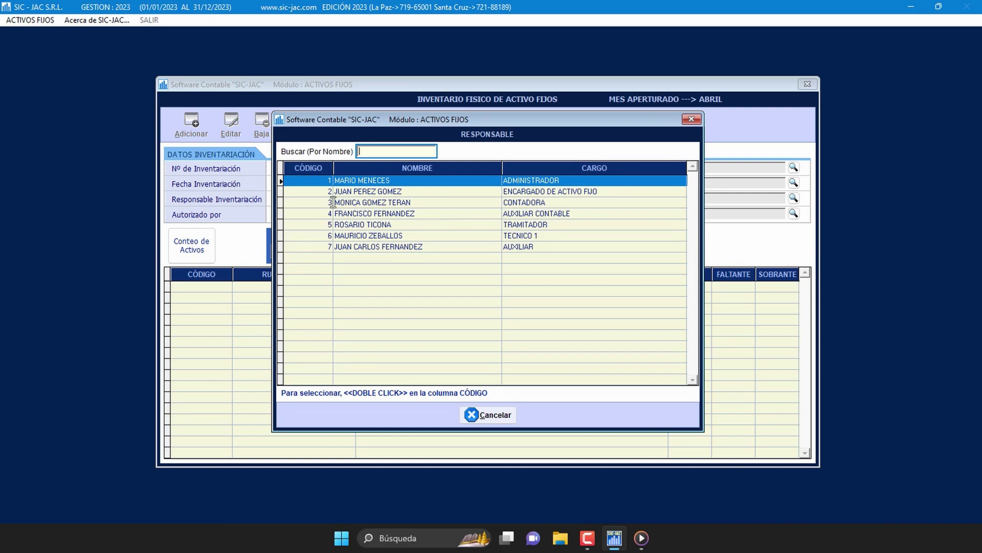
click(322, 182)
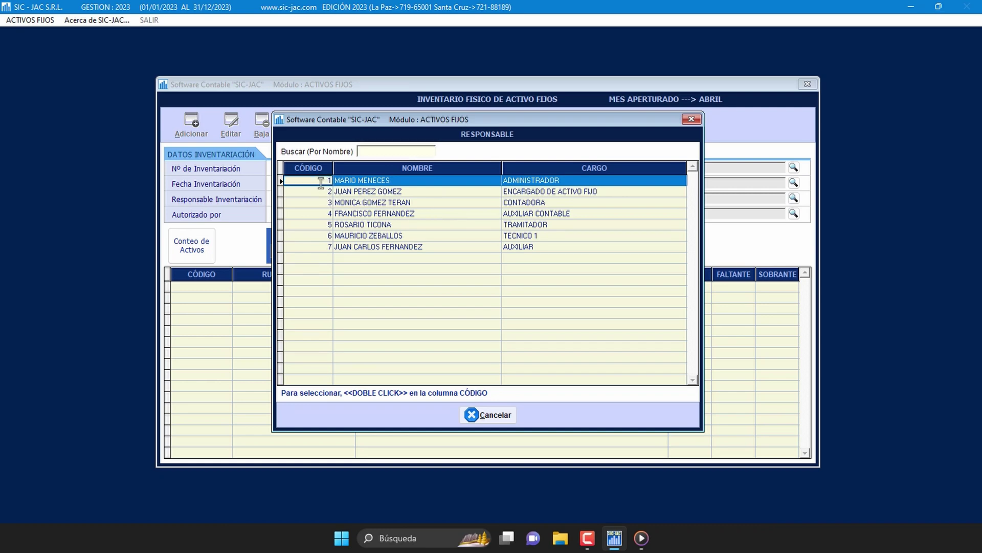
double_click(322, 182)
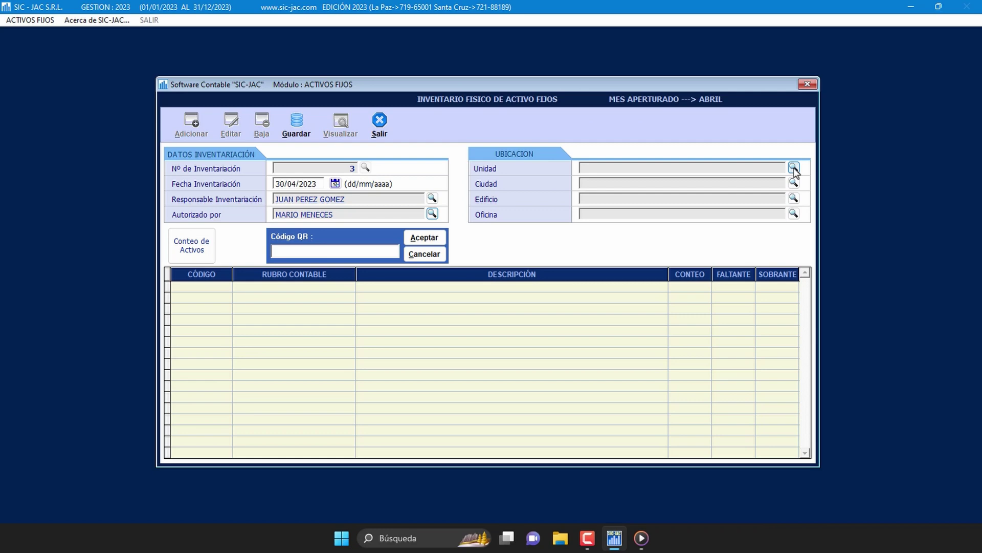
Step: Set the inventory unit and city both to LA PAZ
click(793, 168)
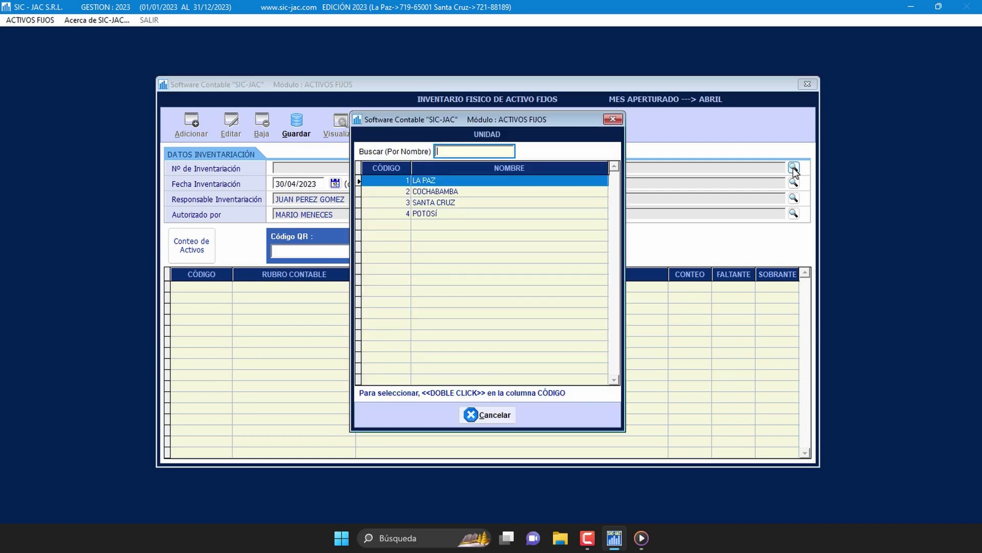
double_click(402, 182)
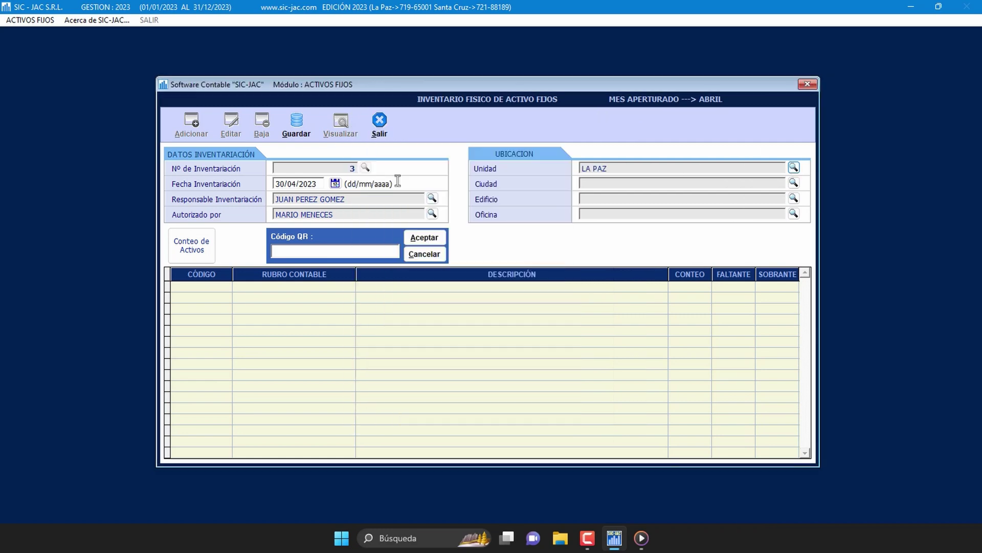
click(793, 184)
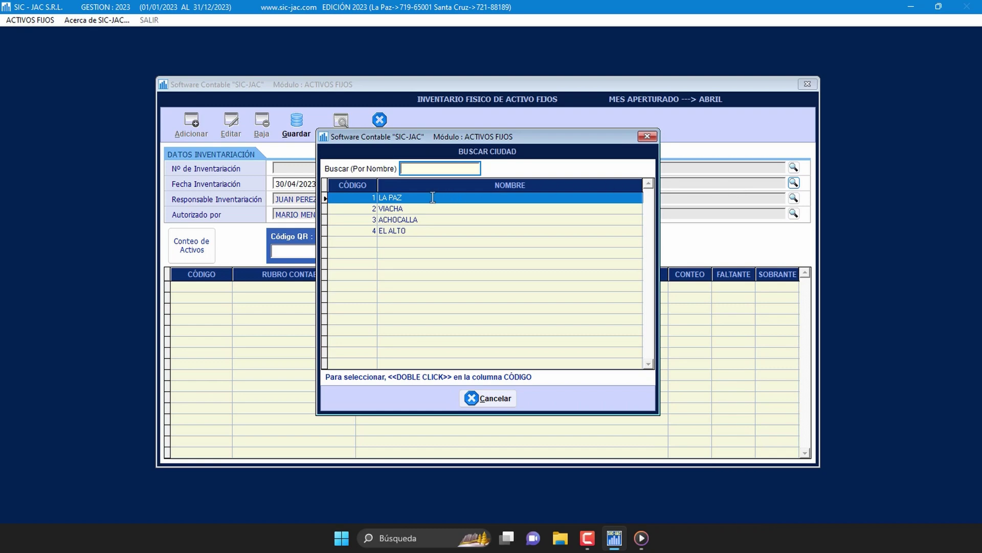
click(364, 199)
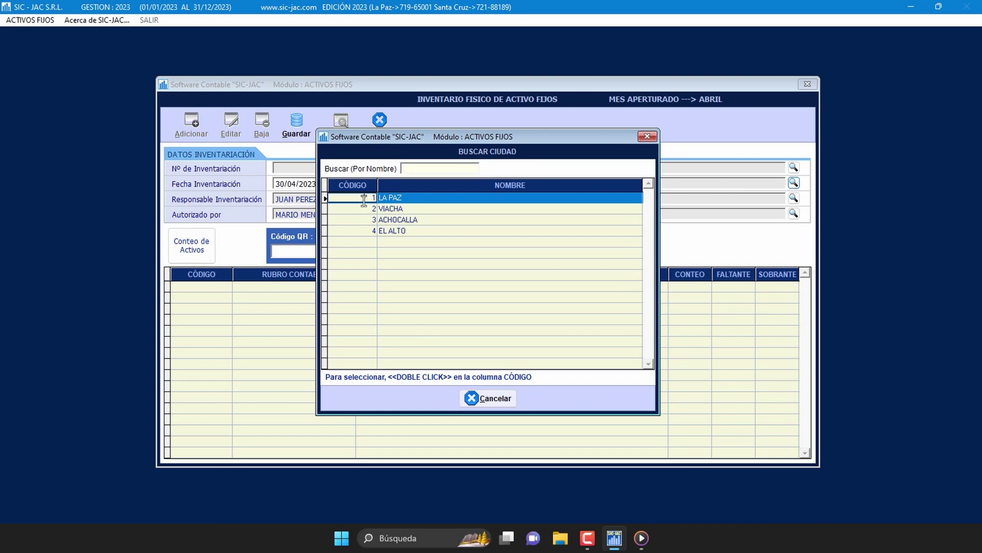
double_click(364, 199)
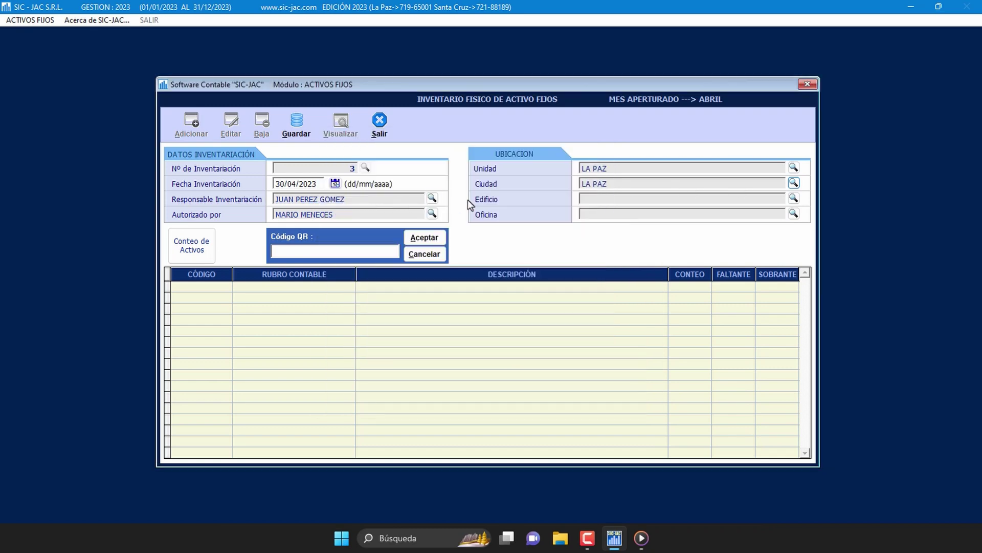
Step: Choose building EDIFICIO LOS CEDROS and office SECRETARIA 3 B for the inventory
click(794, 199)
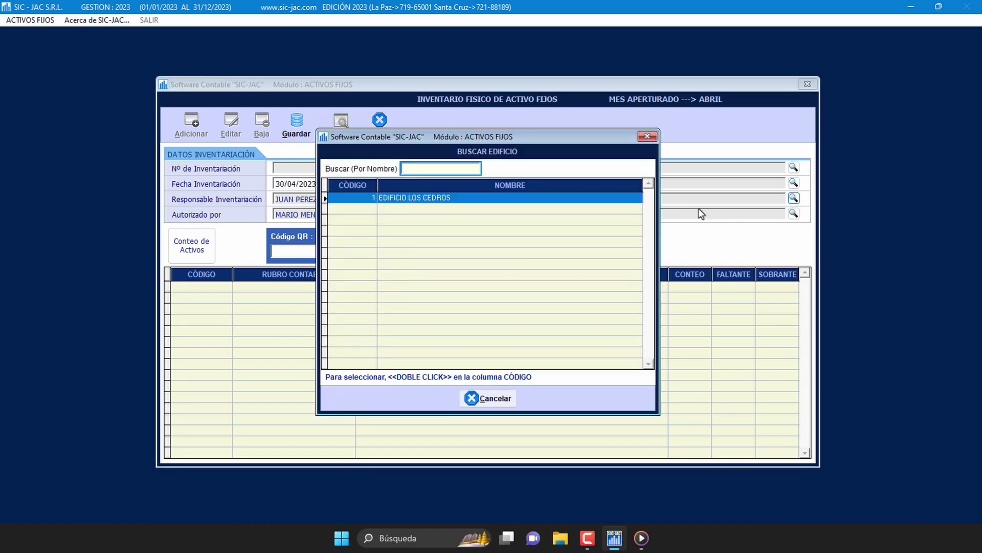
click(366, 197)
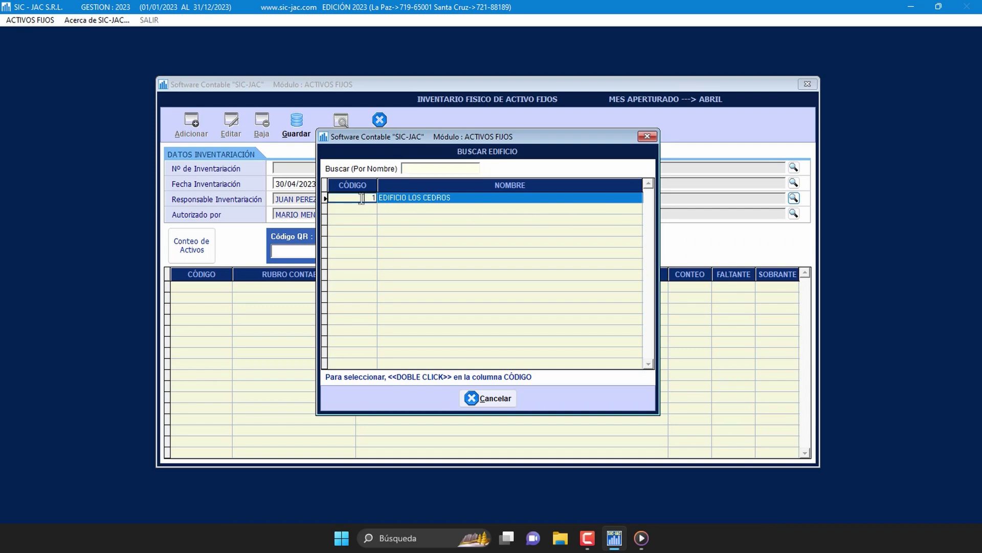
double_click(362, 199)
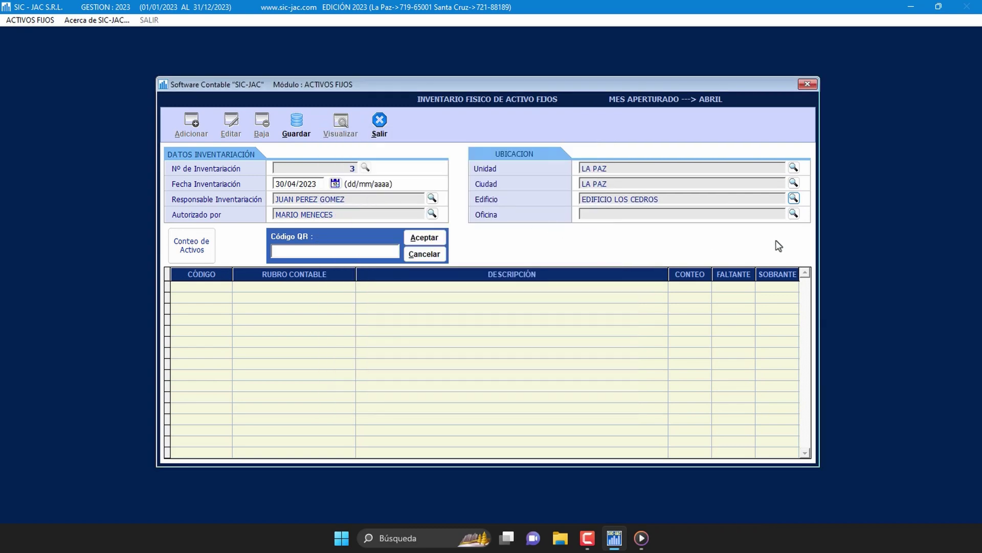
click(793, 214)
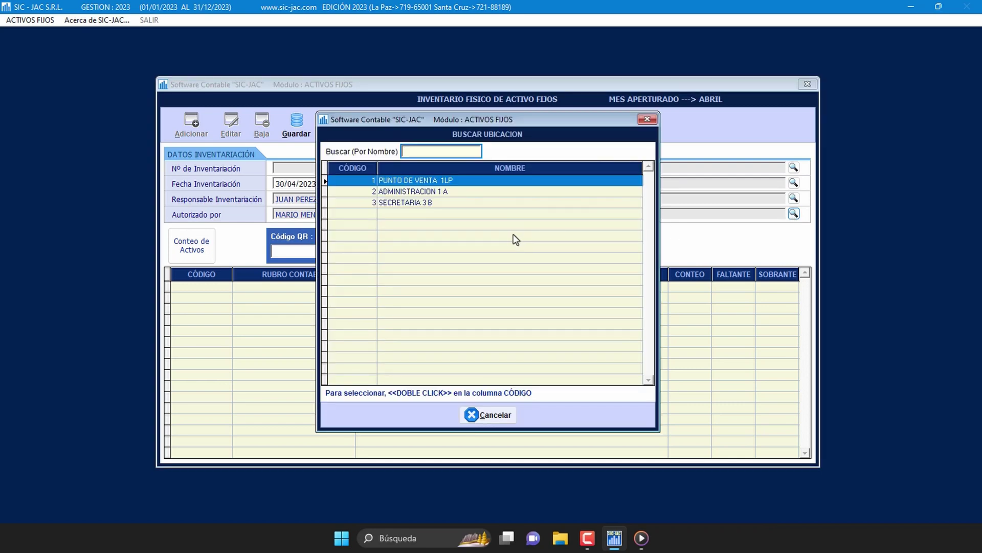
click(361, 202)
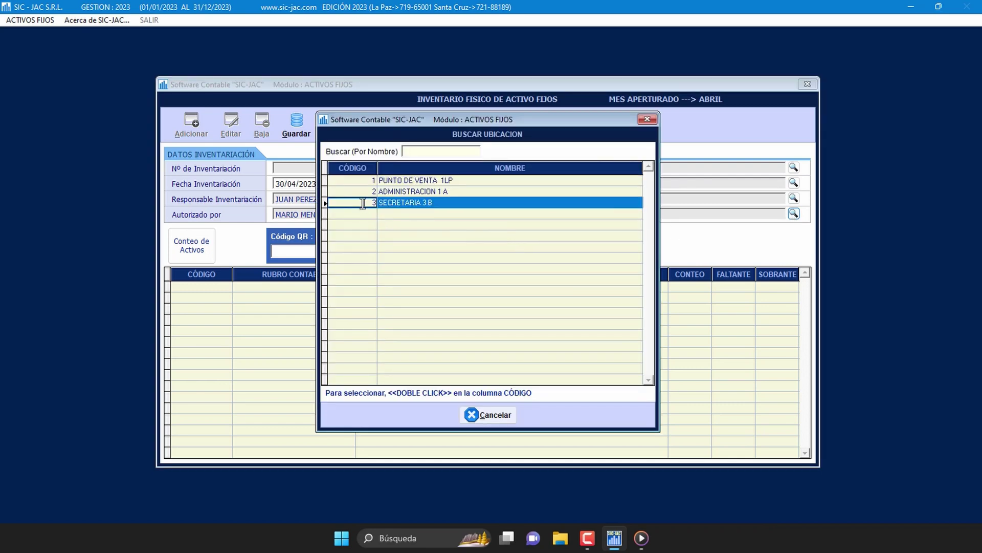
double_click(357, 203)
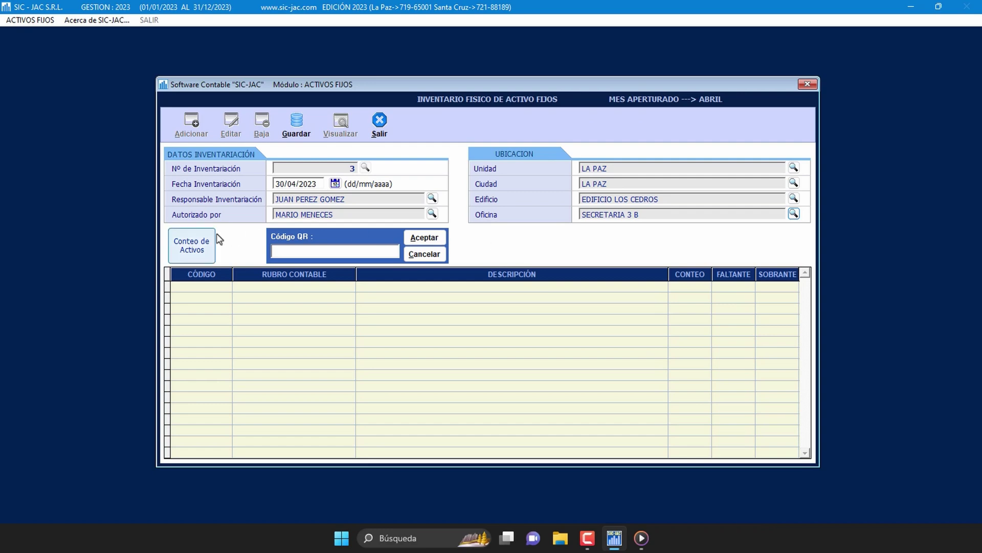
Step: List the four SECRETARIA 3 B assets, each marked missing, and review their rows
click(208, 254)
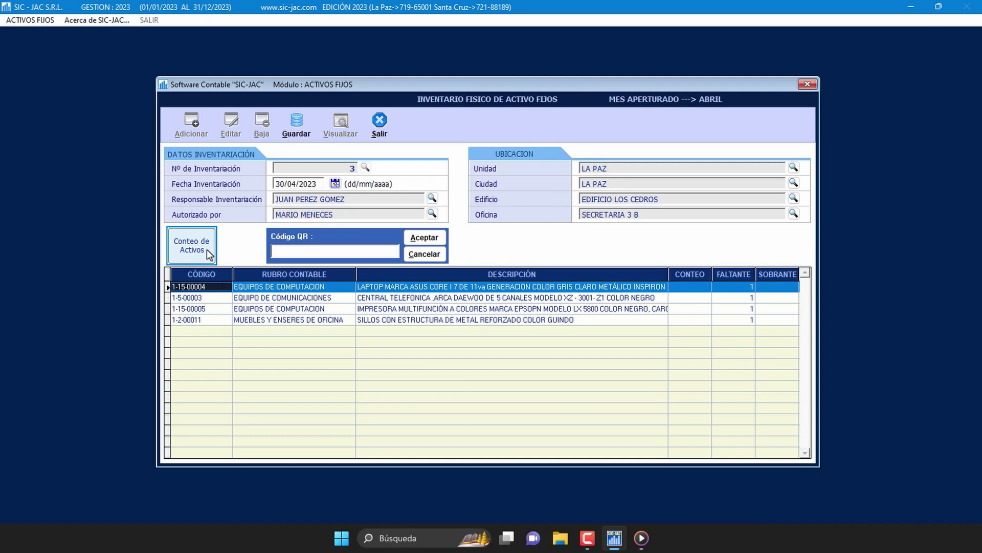
click(215, 296)
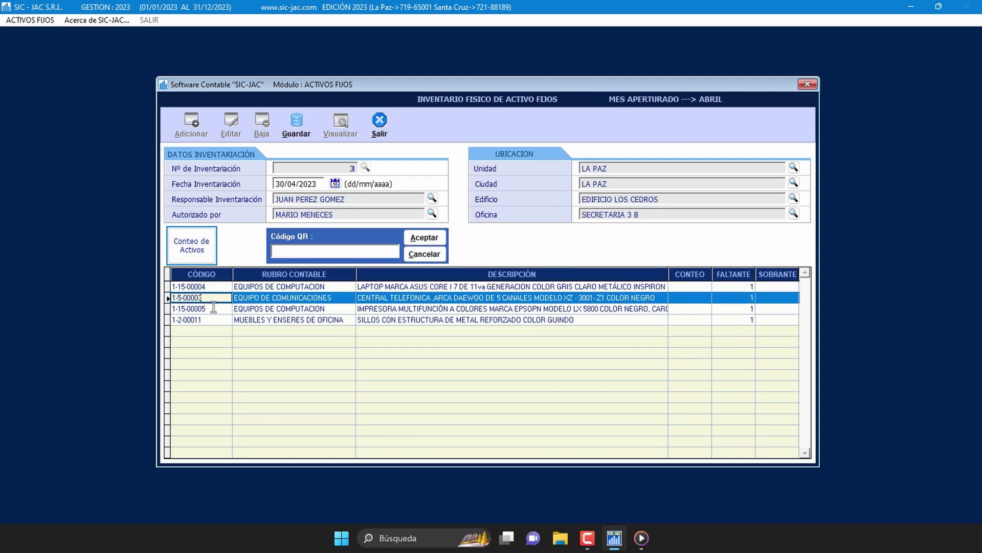
click(214, 309)
click(212, 319)
click(222, 287)
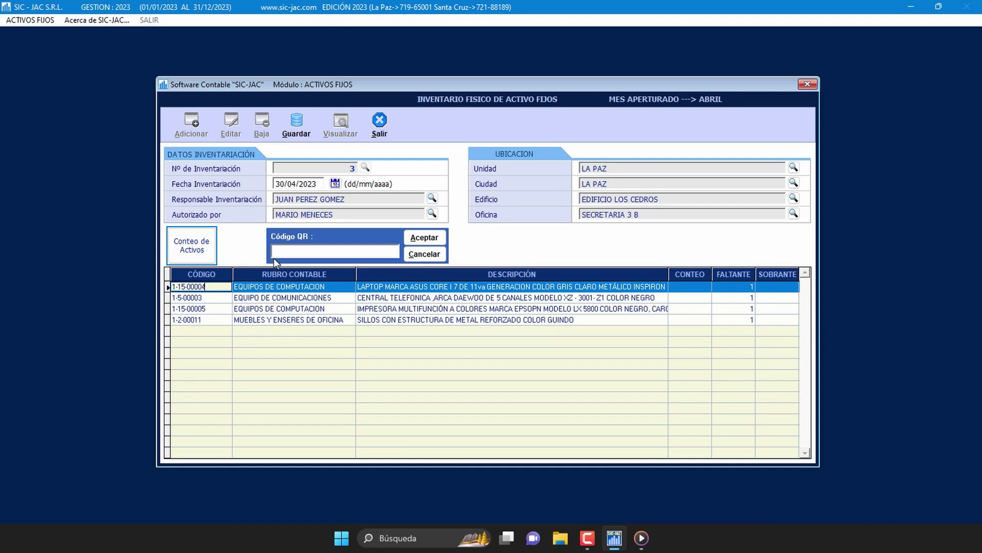
click(289, 253)
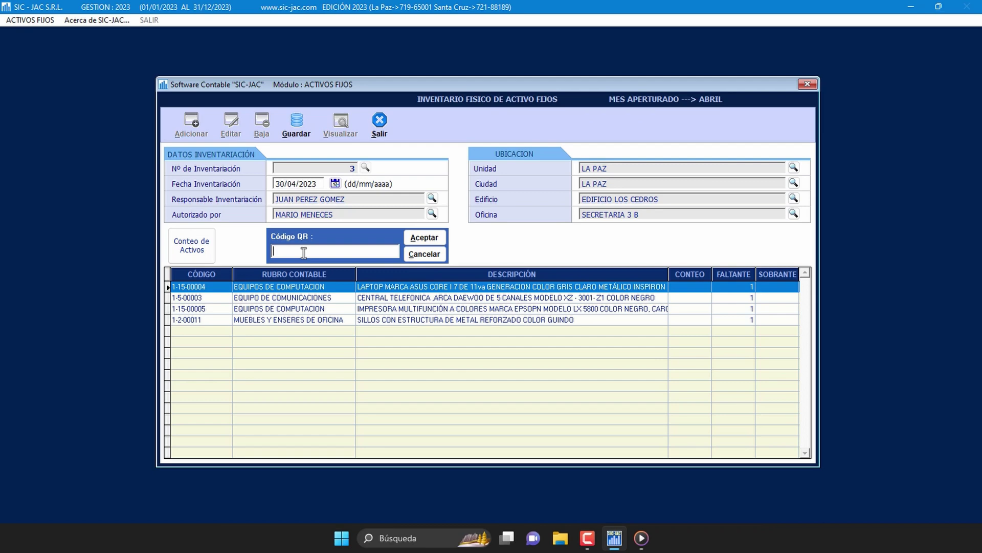
Step: Count laptop 1-15-00004 as present and verify its CONTEO now shows 1
text(1-15-00004)
click(435, 242)
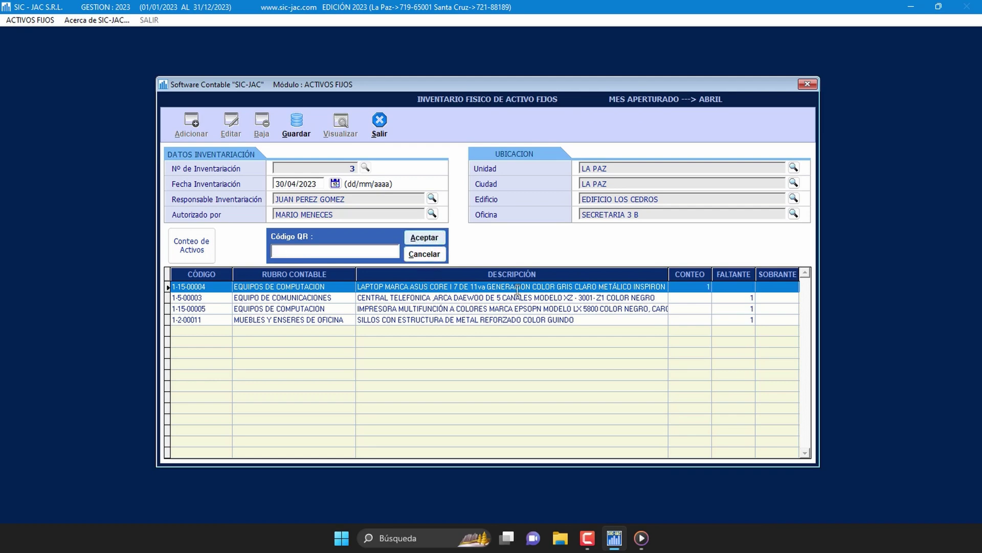
click(641, 287)
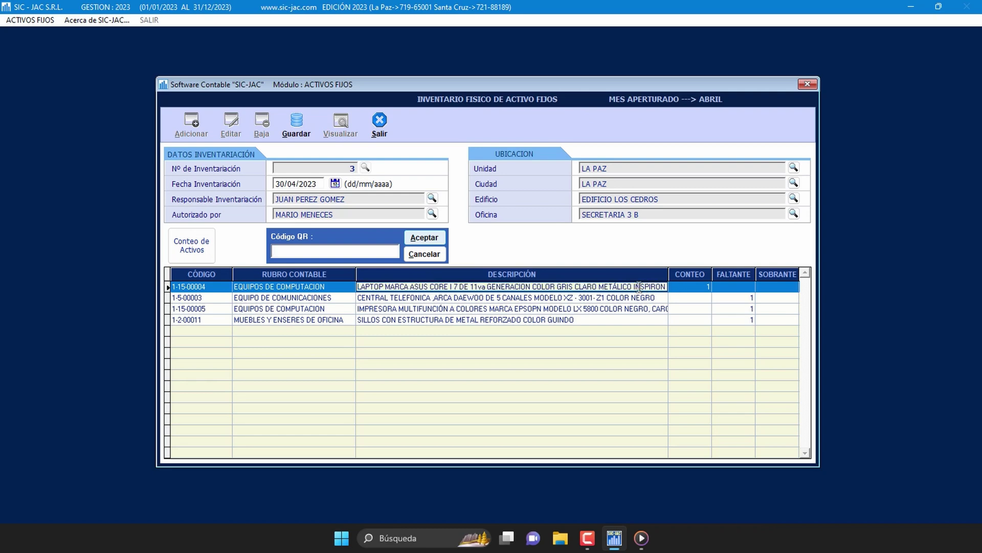
click(693, 287)
double_click(693, 287)
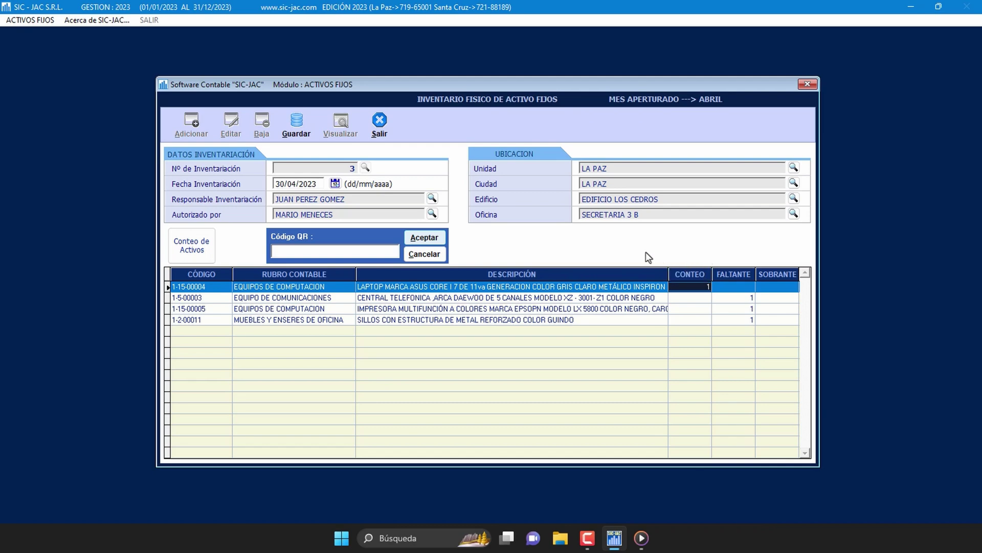
click(354, 250)
Step: Add the LG OLED TV 1-5-00004 to the count as a surplus asset
text(1-5-)
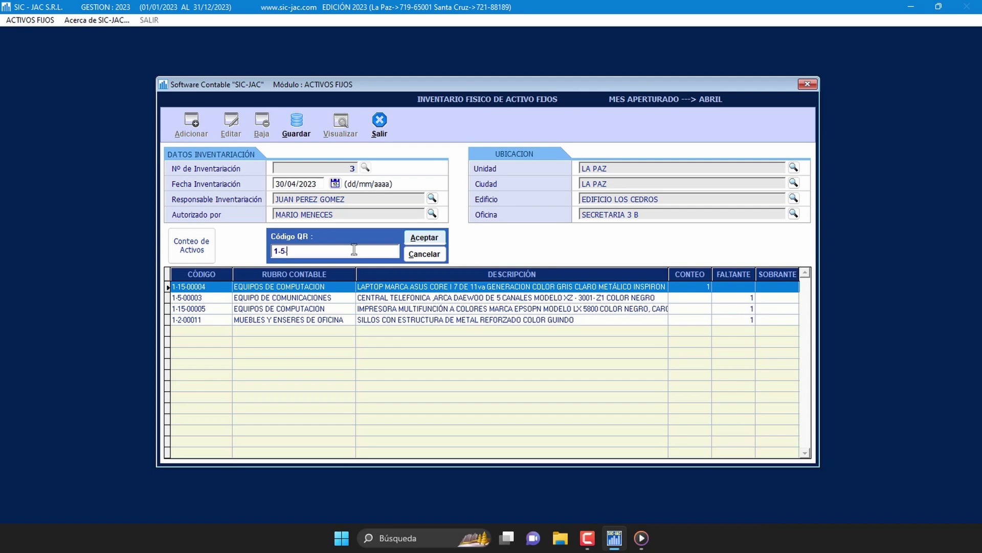
text(00004)
click(430, 242)
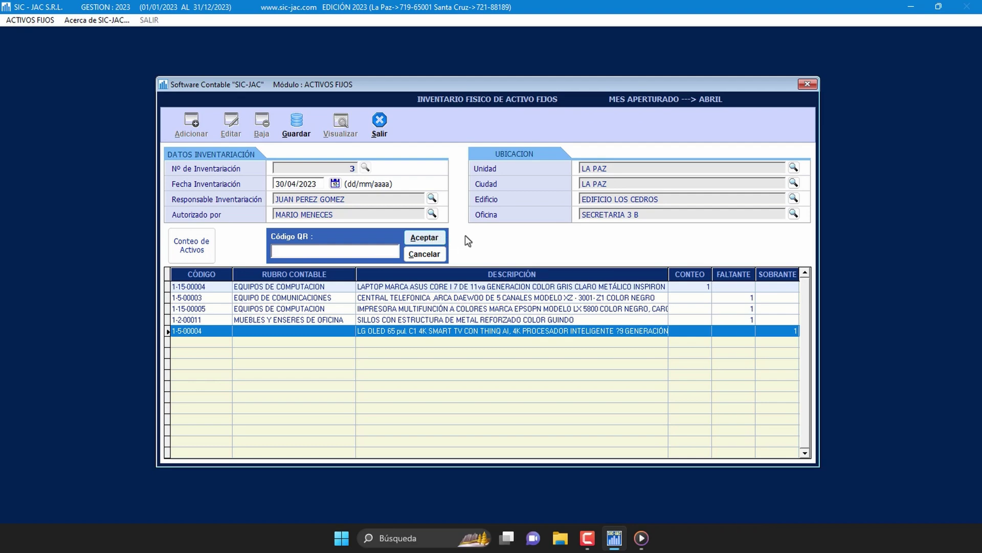
click(777, 274)
click(780, 331)
Step: Review the missing status of the telephone exchange, printer and chairs, then request saving the inventory
click(745, 297)
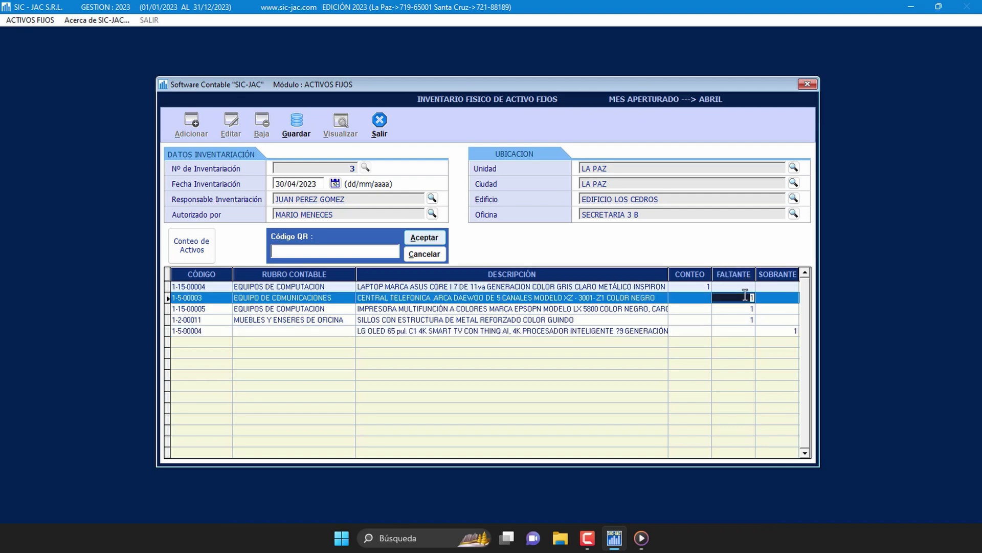
click(744, 310)
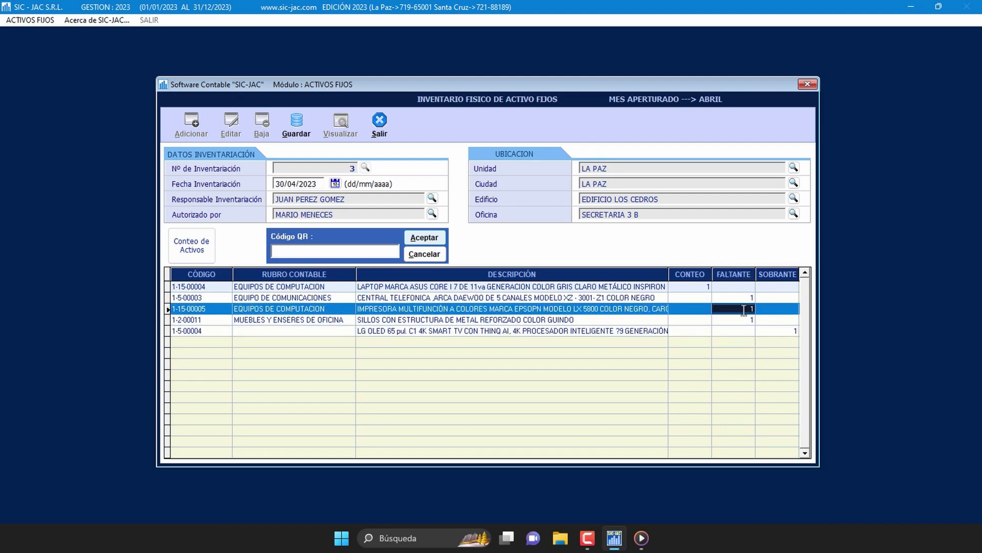
click(742, 319)
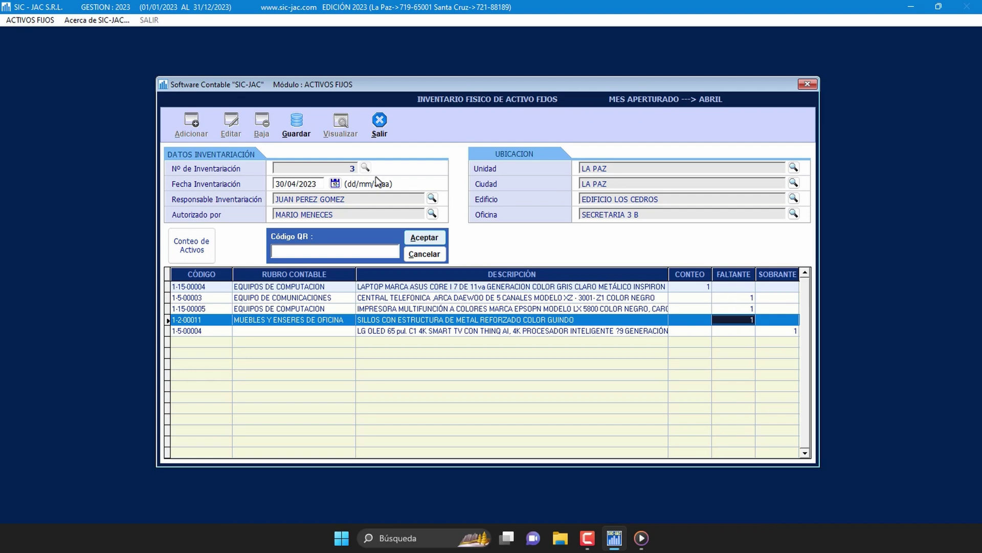
click(297, 123)
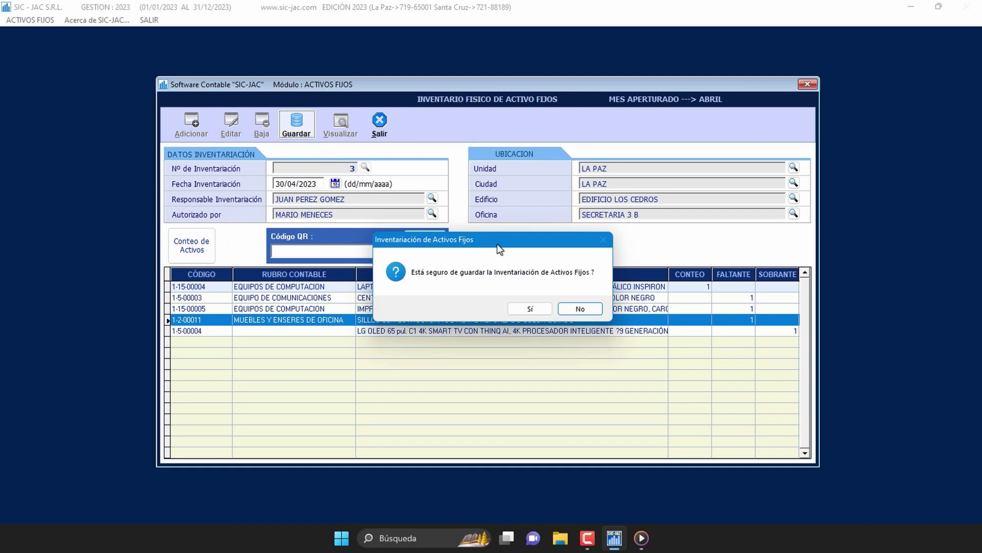
Step: Confirm saving inventory no. 3 and acknowledge the Activos inventariados message
click(537, 311)
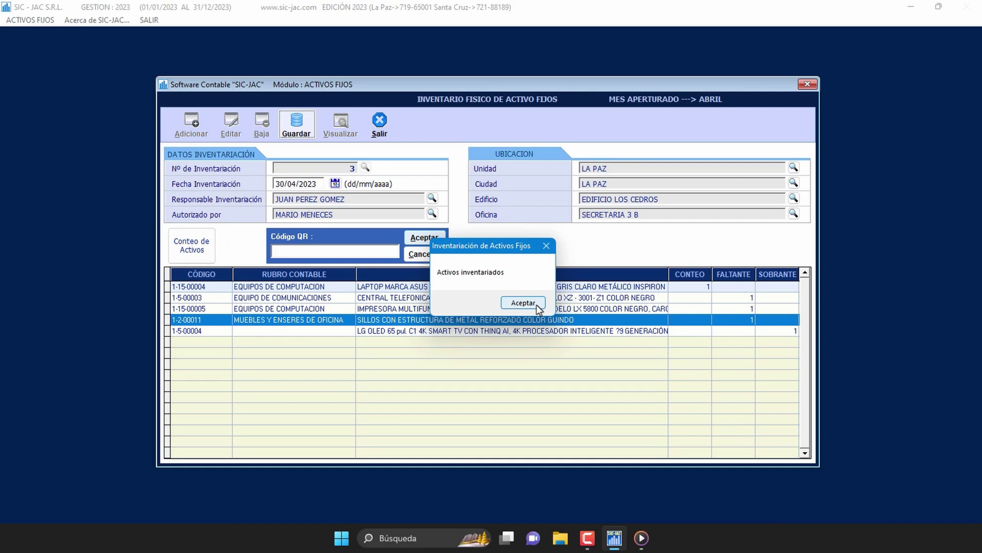
click(523, 303)
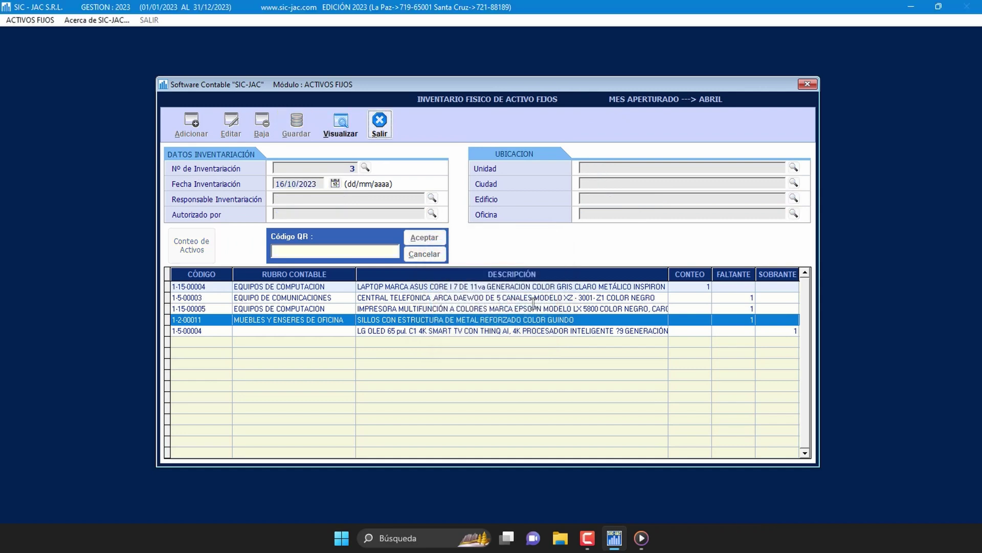
Step: Preview the Inventariación por Oficina report for inventory 3, then cancel printing it
click(346, 138)
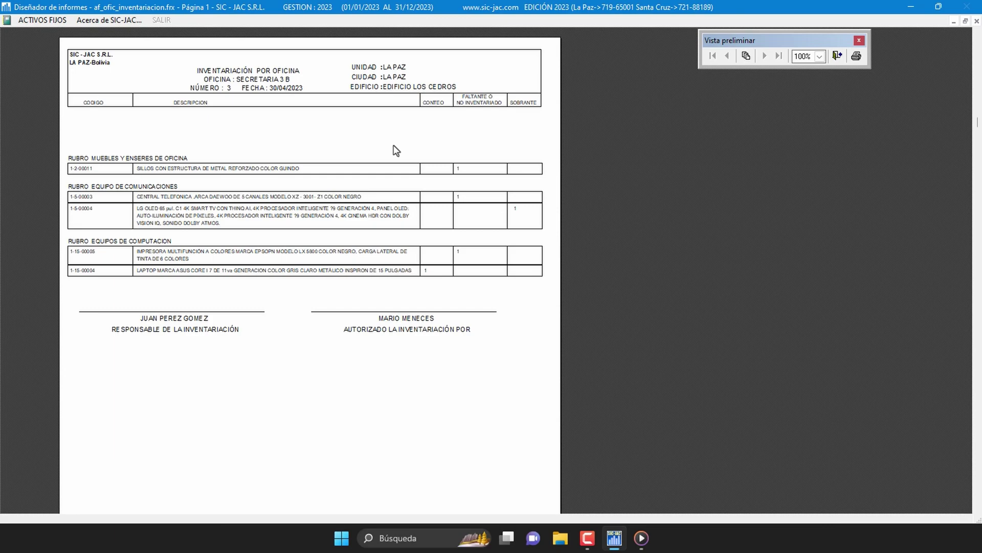
scroll(396, 150, up, 1)
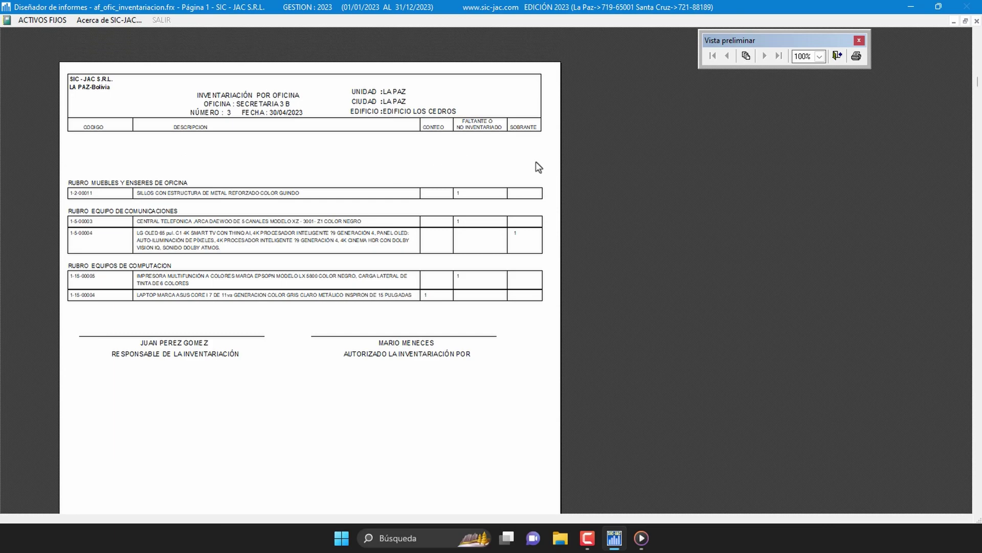
click(836, 57)
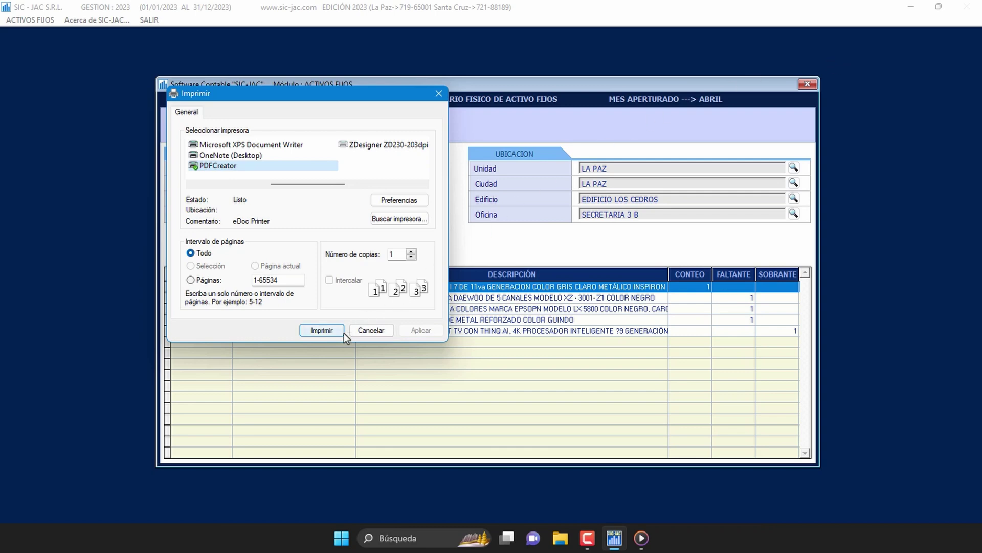
click(389, 333)
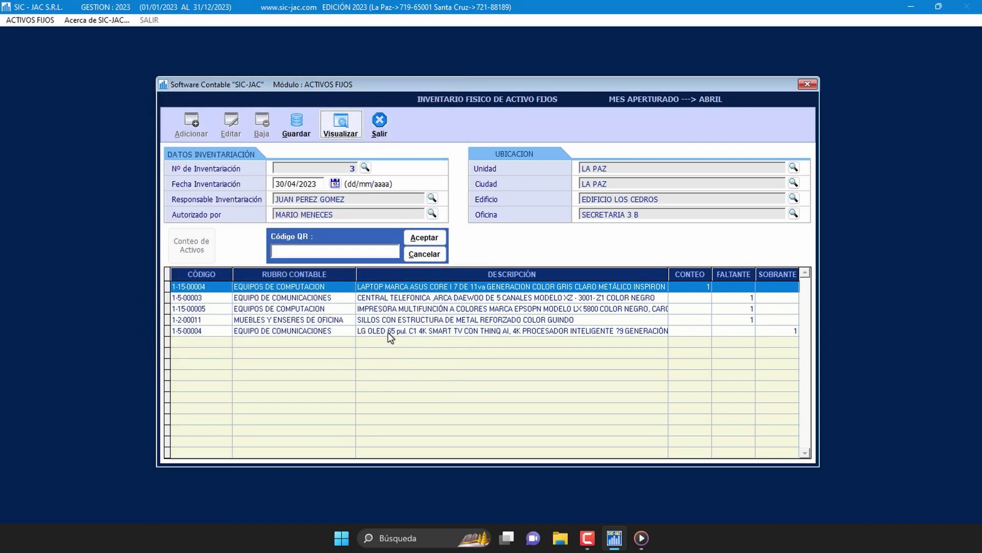
Step: Exit the physical inventory form with Sí and bring up the ACTIVOS FIJOS menu
click(381, 126)
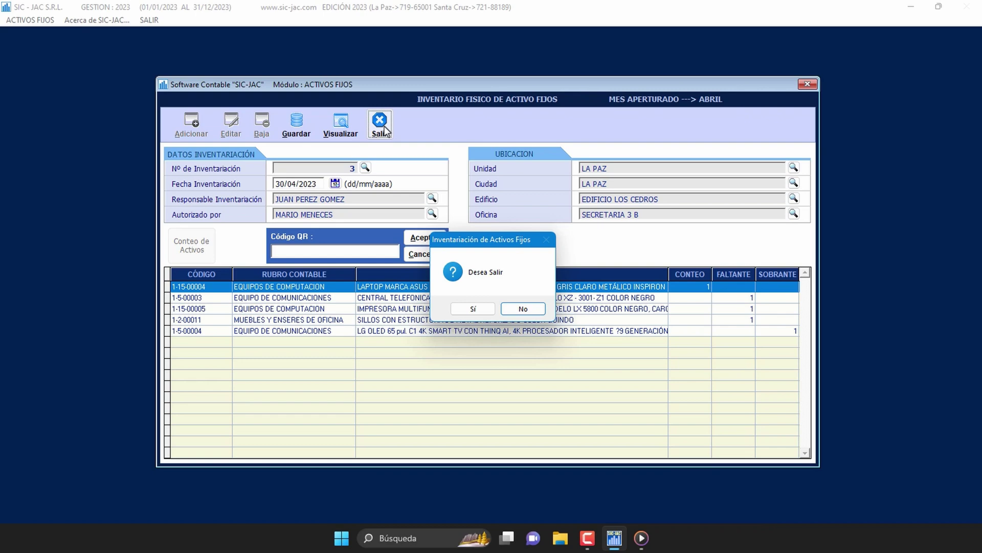
click(485, 310)
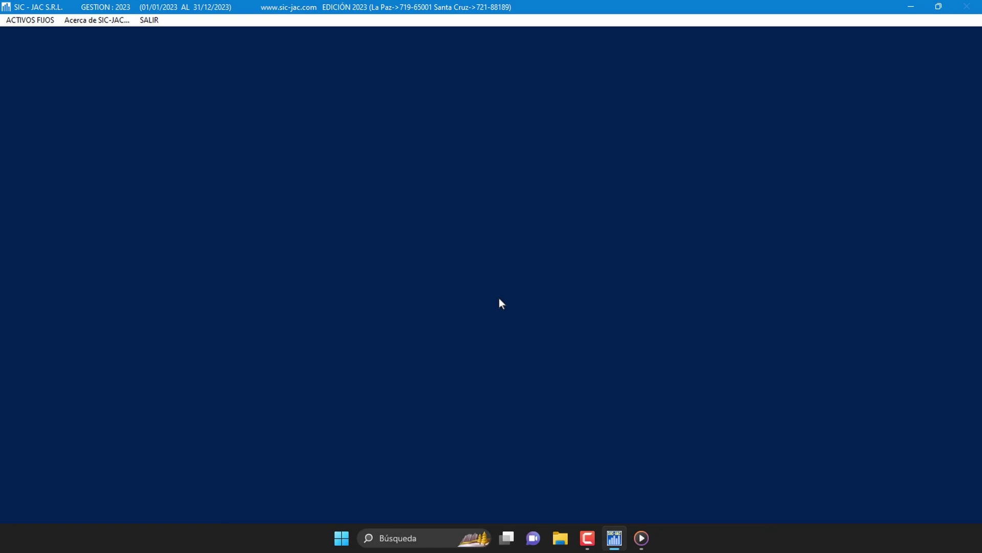
click(42, 22)
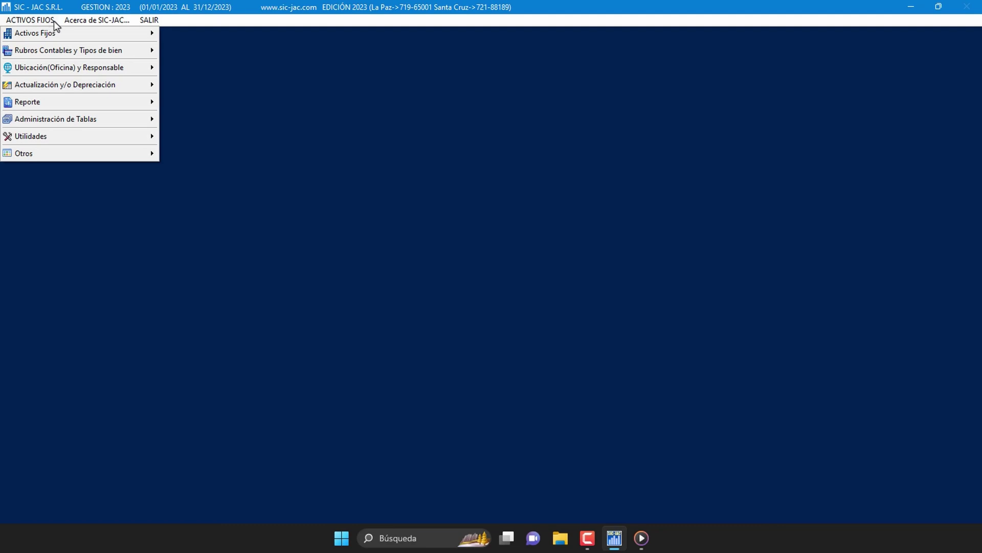
Step: Open Actualización y/o Depreciación to see each month's processing status
mouse_move(104, 85)
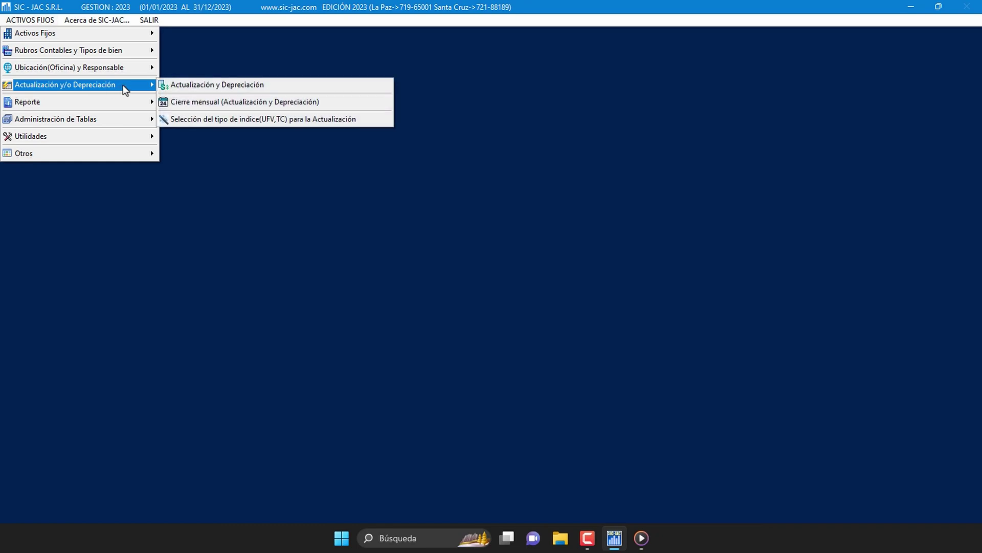
click(275, 87)
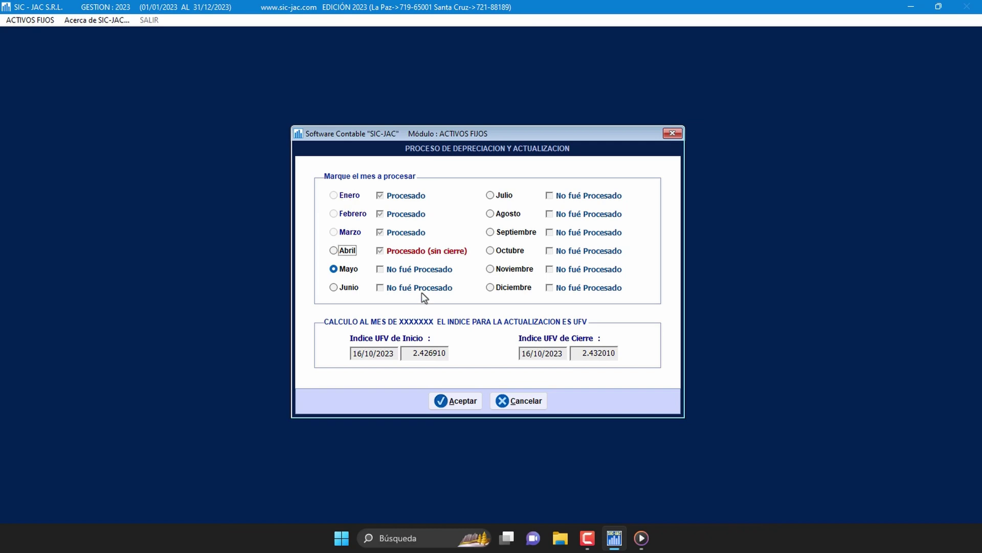
Step: Run April's depreciation and UFV update, confirming dates and acknowledging its completion
click(335, 251)
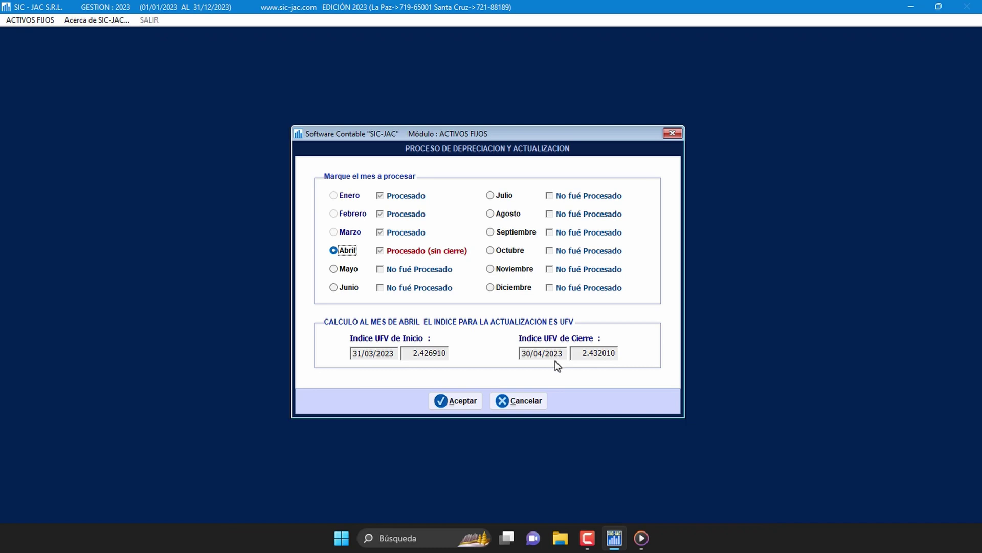
click(474, 400)
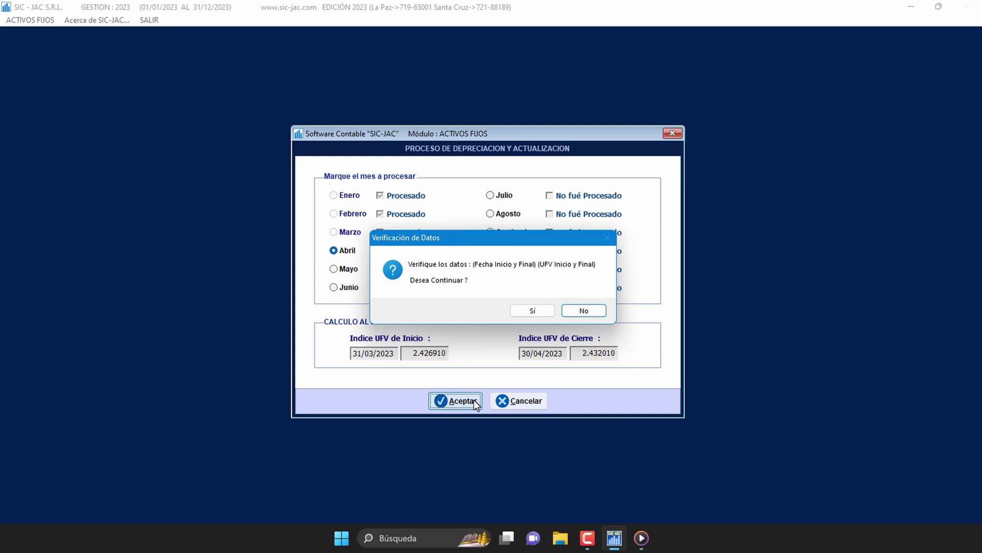
click(541, 311)
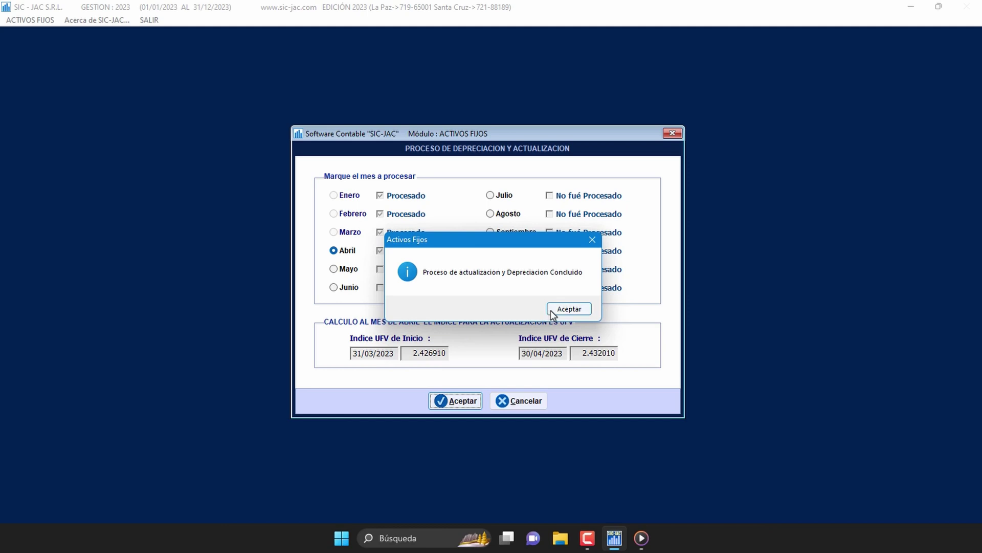
click(552, 311)
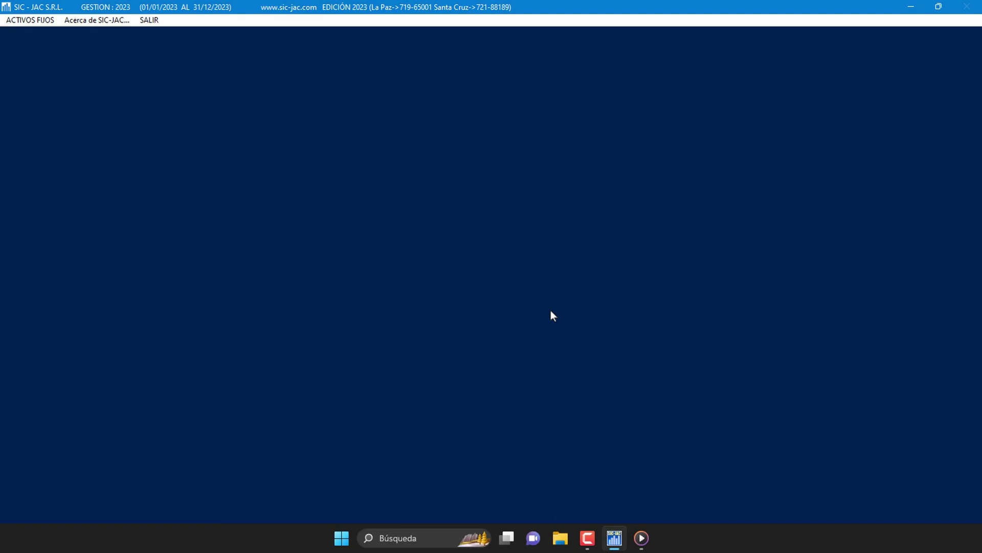
click(44, 21)
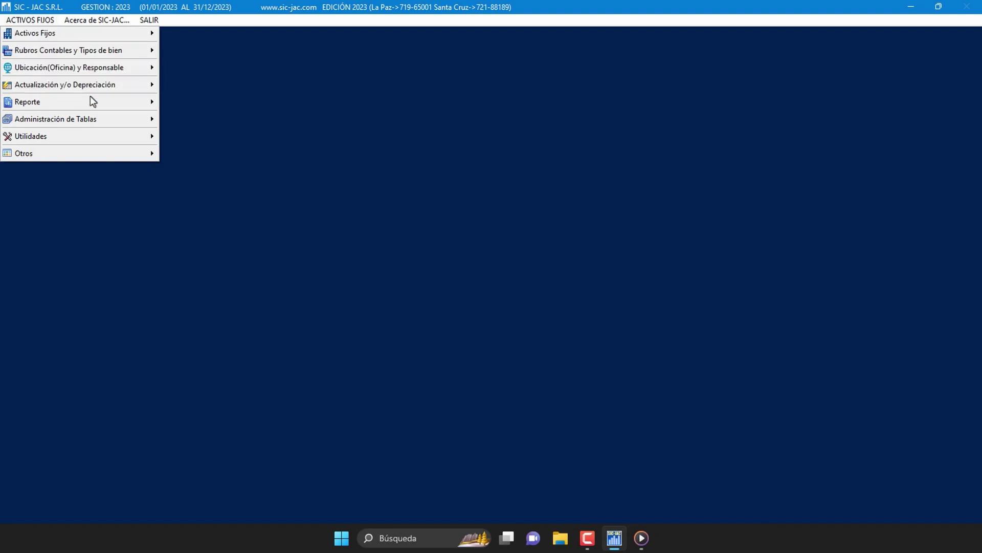
Step: Choose Reporte por Rubros Contables from the ACTIVOS FIJOS Reporte submenu
mouse_move(118, 102)
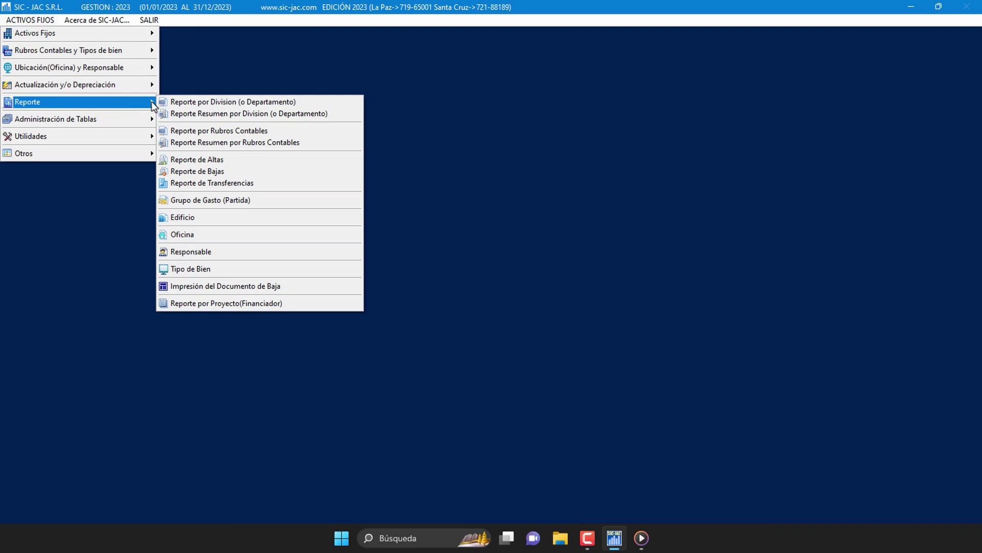
click(280, 137)
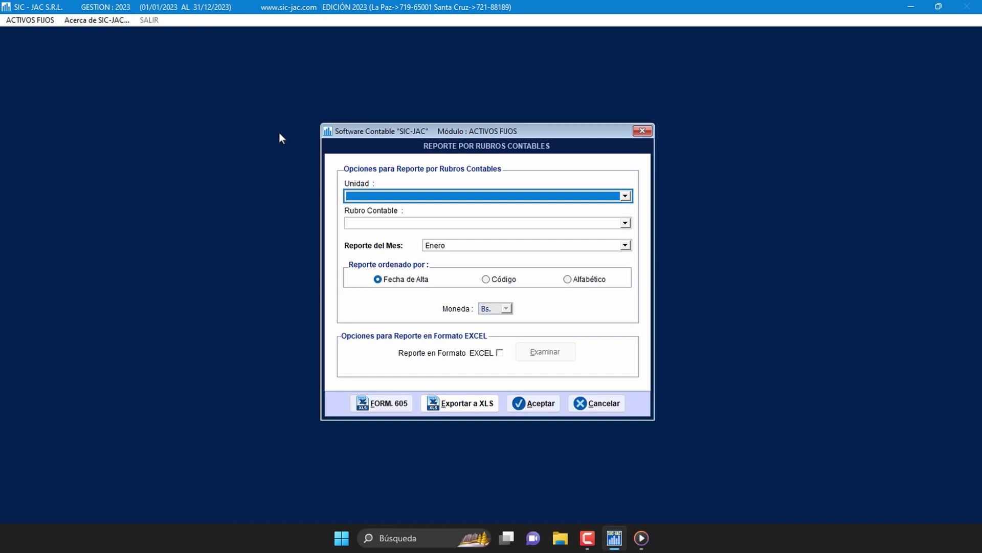
Step: Generate the April depreciation preview for unit LA PAZ with Rubro Contable >>TODOS<<
click(625, 197)
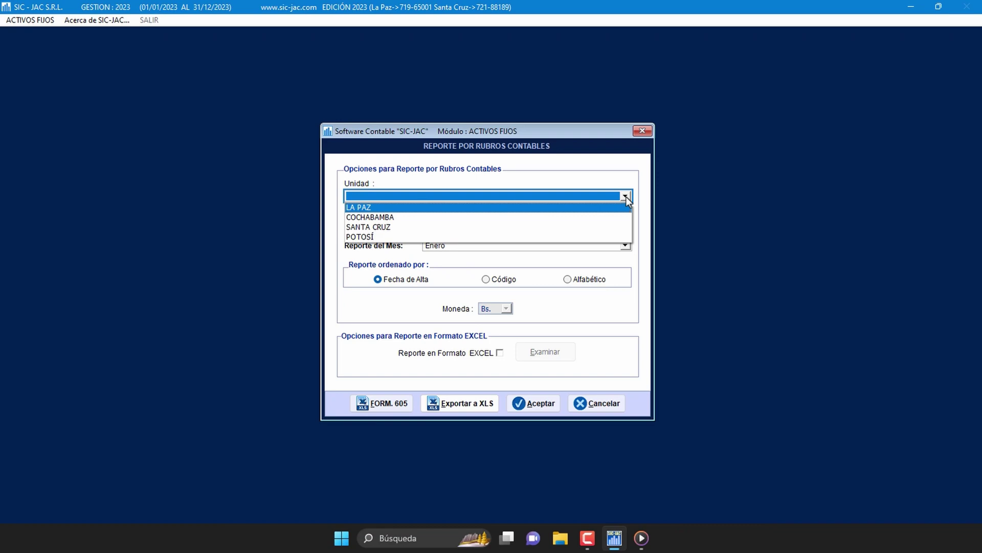
click(606, 207)
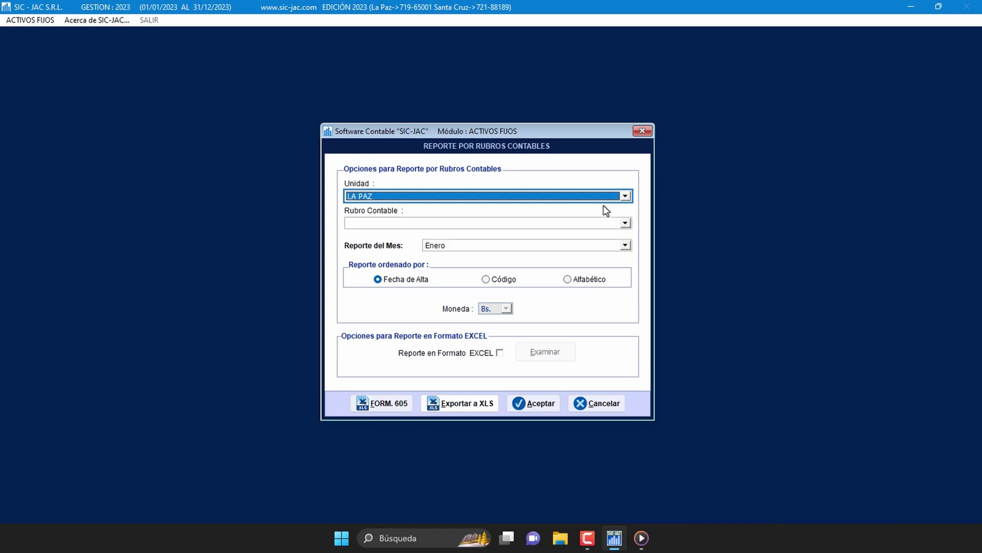
click(625, 223)
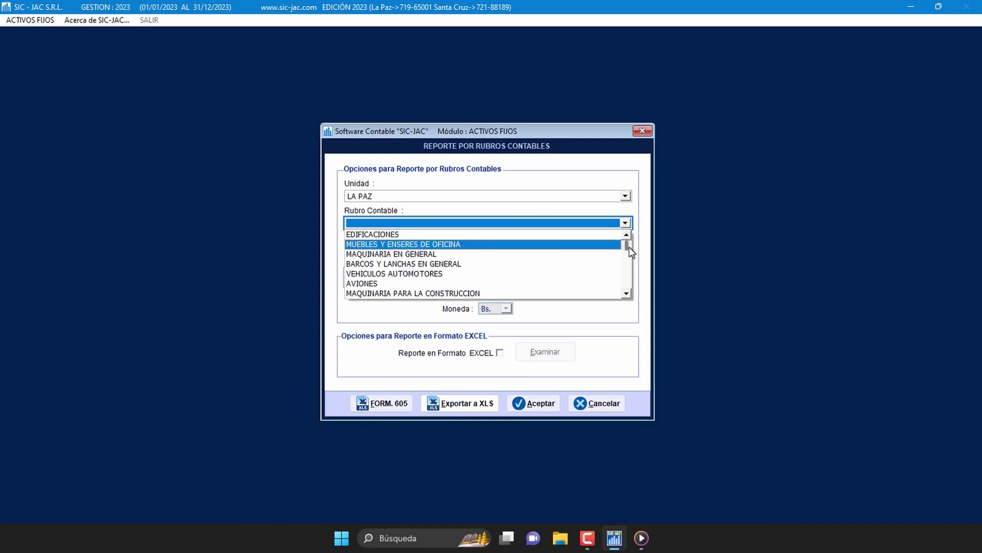
click(625, 294)
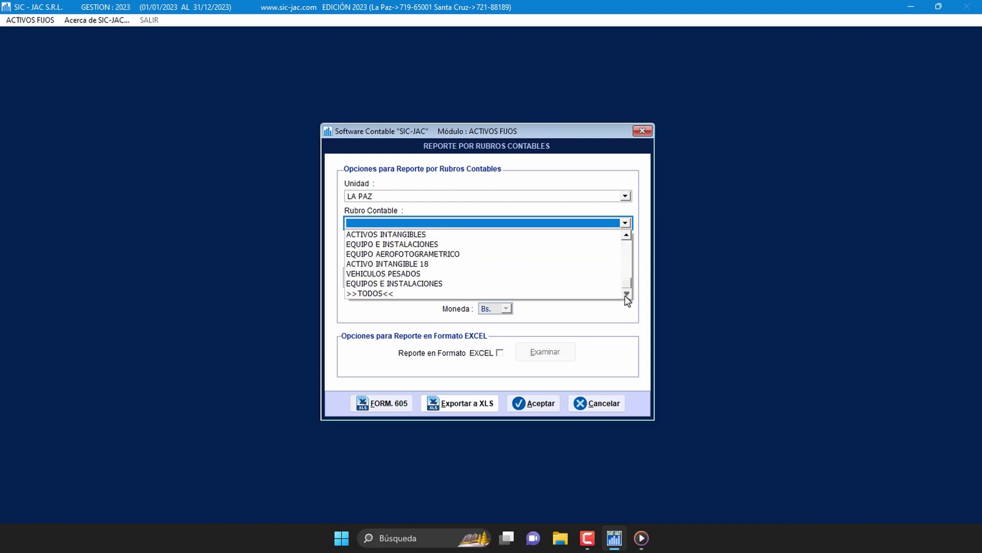
click(588, 294)
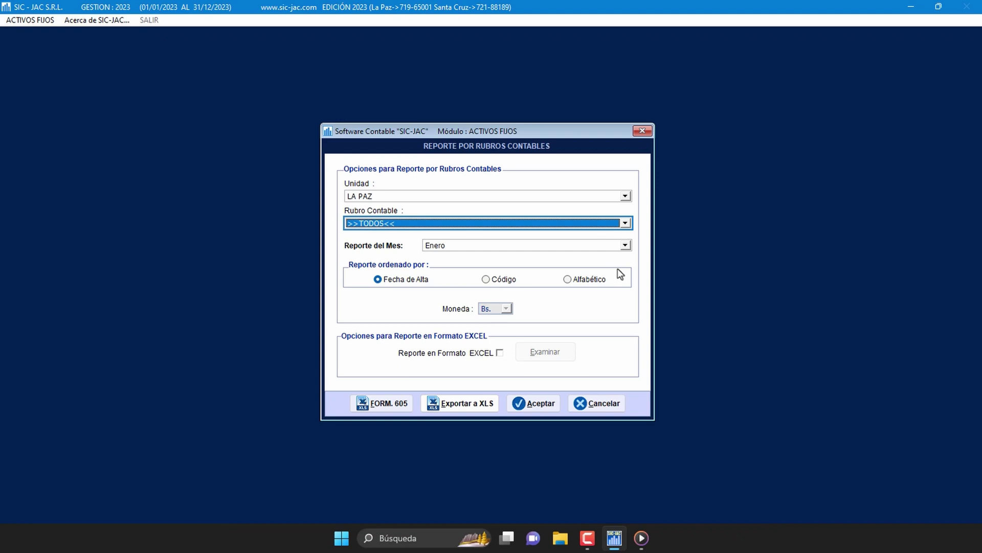
click(626, 245)
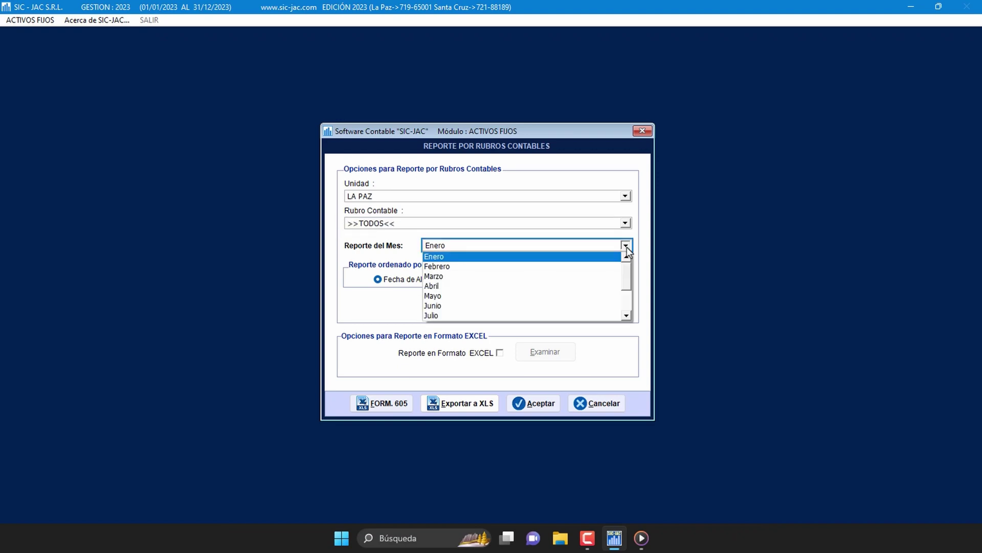
click(591, 291)
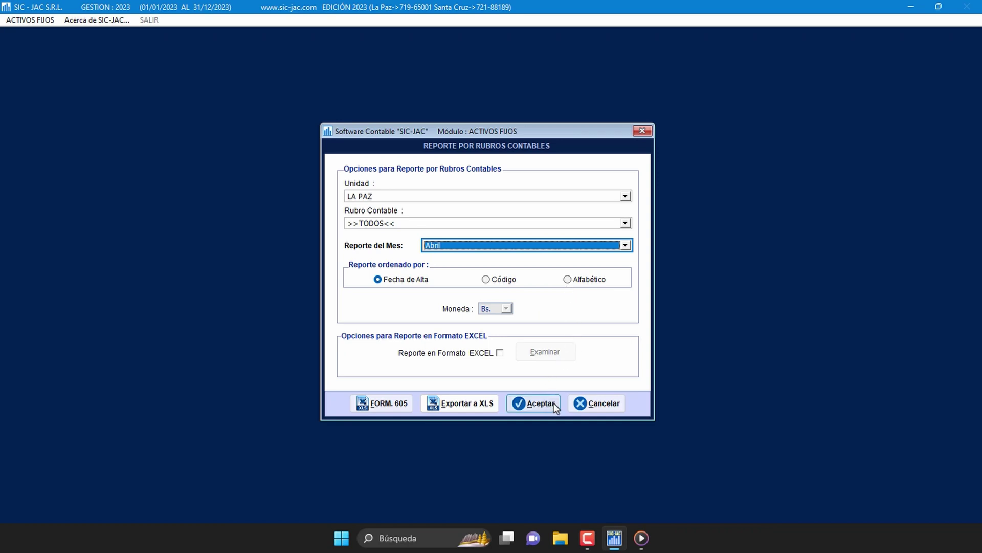
click(554, 403)
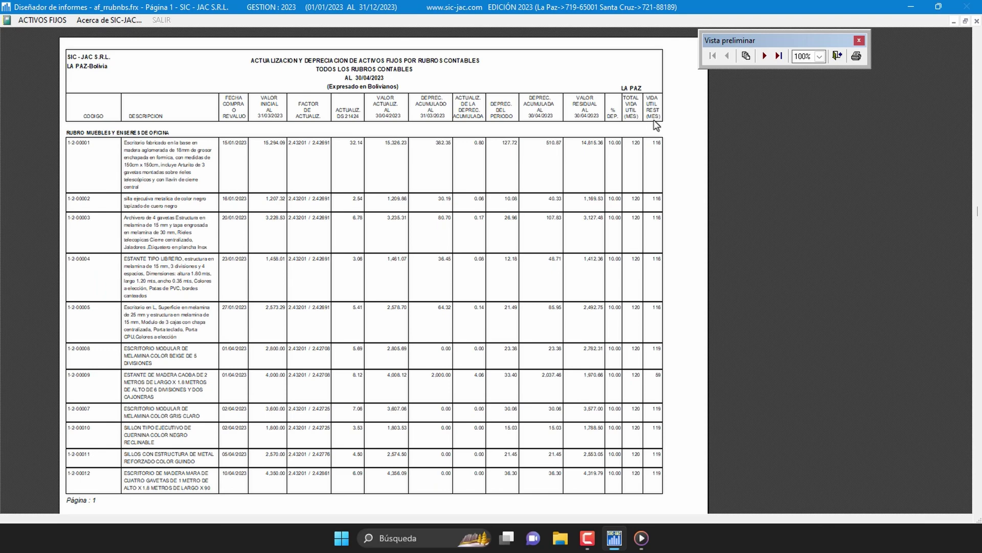
Step: Page the April LA PAZ preview to page 3, showing the 95,891.48 total residual
scroll(640, 127, down, 3)
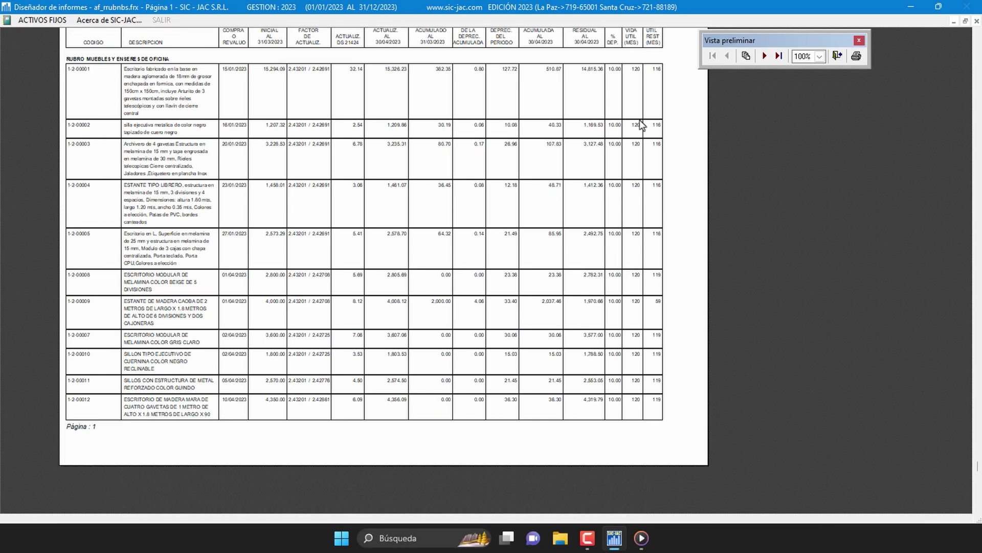
scroll(645, 122, up, 5)
scroll(645, 118, down, 2)
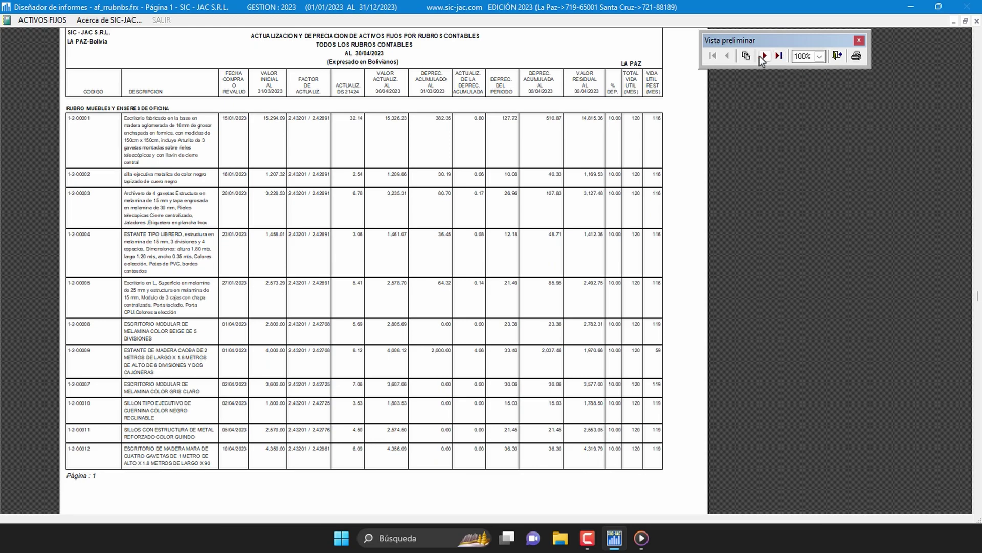
click(764, 56)
click(779, 56)
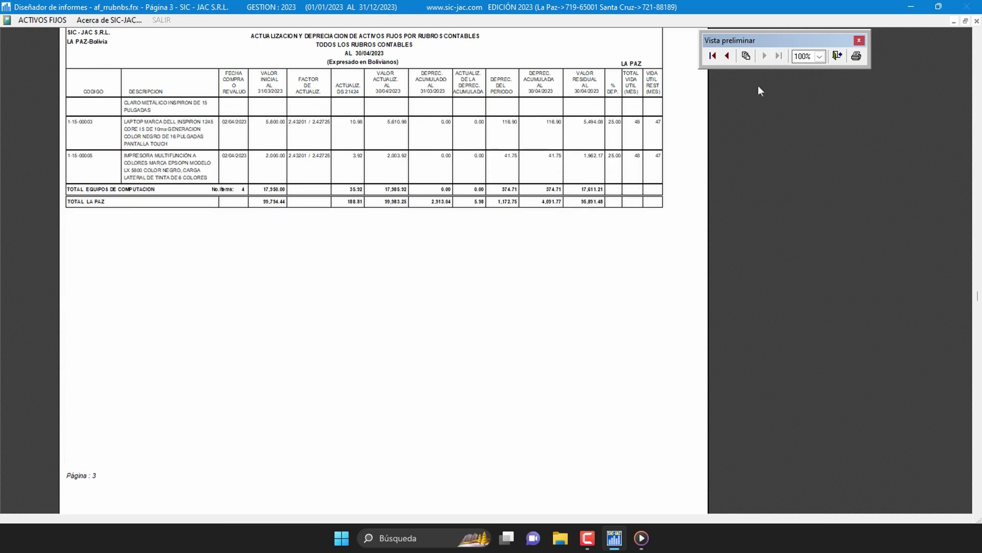
Step: Close the April LA PAZ preview, cancel printing, and export the report with Exportar a XLS
click(837, 60)
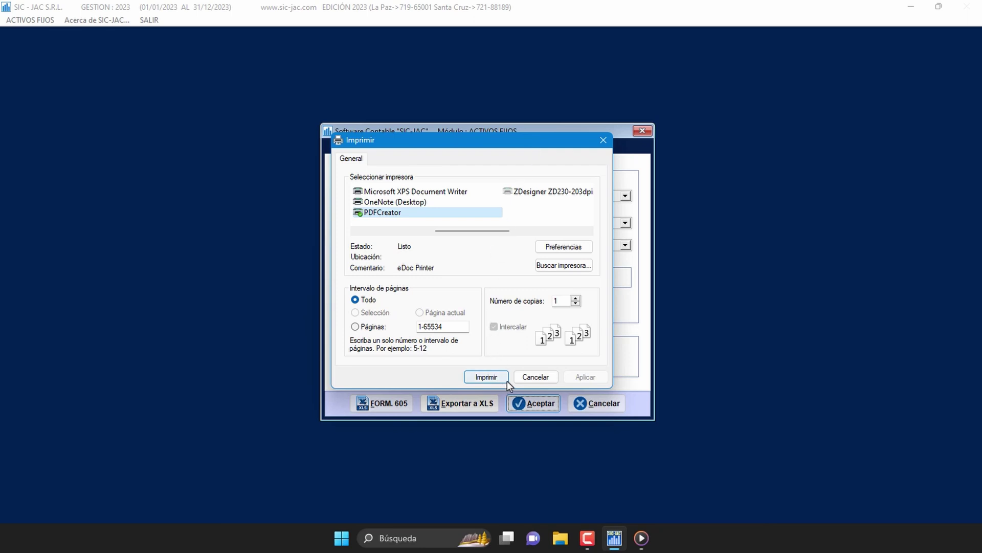
click(535, 377)
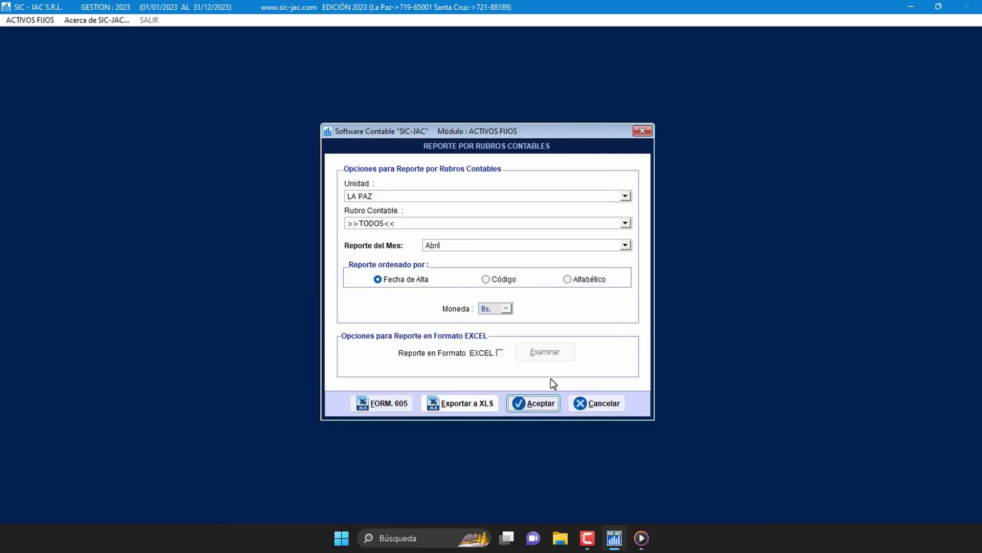
click(465, 406)
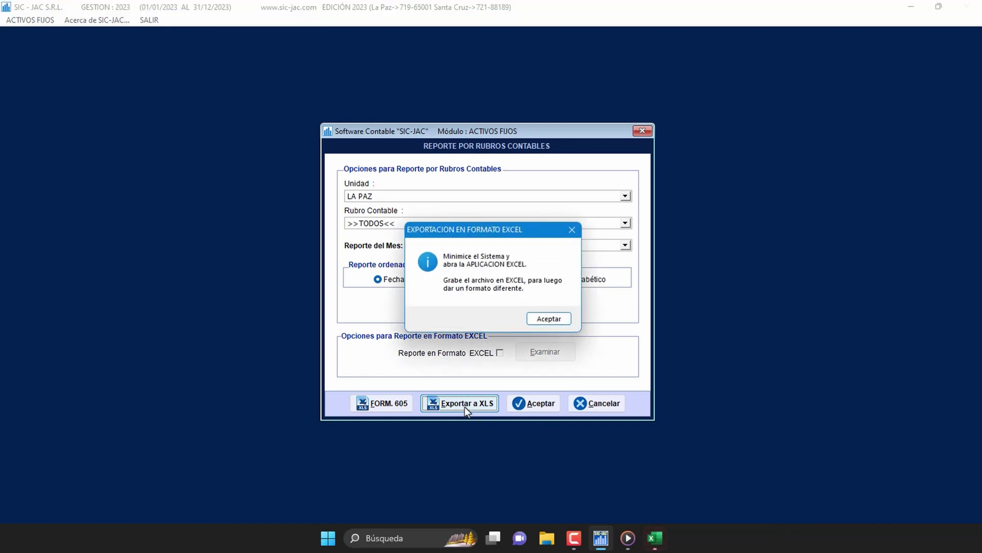
click(561, 319)
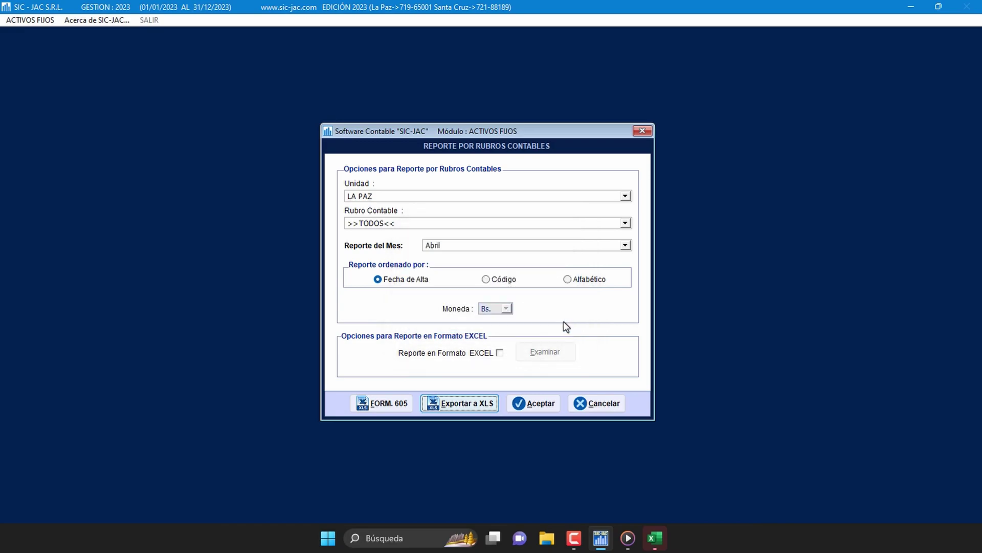
Step: Bring the exported Excel workbook forward and maximise it to full screen
click(911, 7)
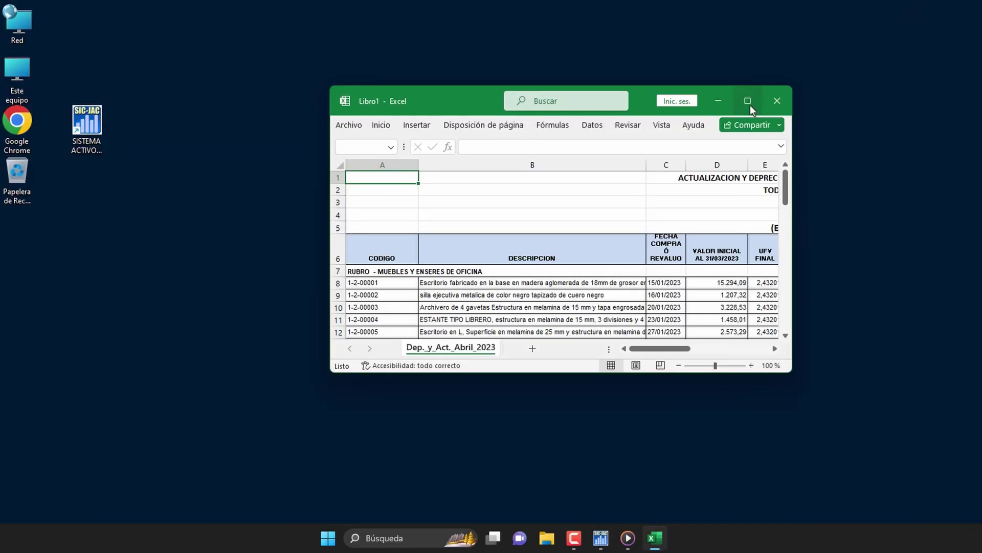
click(750, 106)
scroll(611, 207, down, 2)
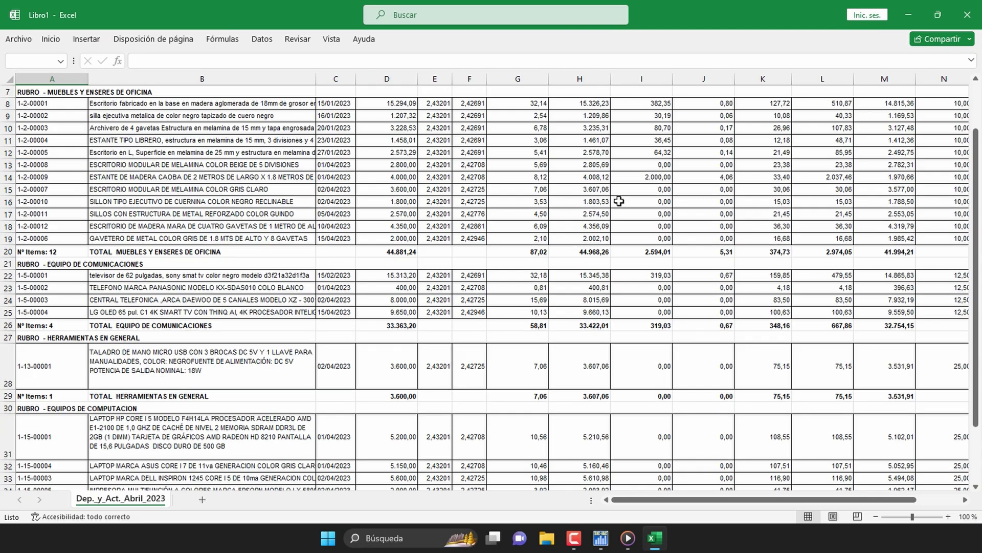
scroll(614, 199, down, 5)
scroll(618, 196, up, 7)
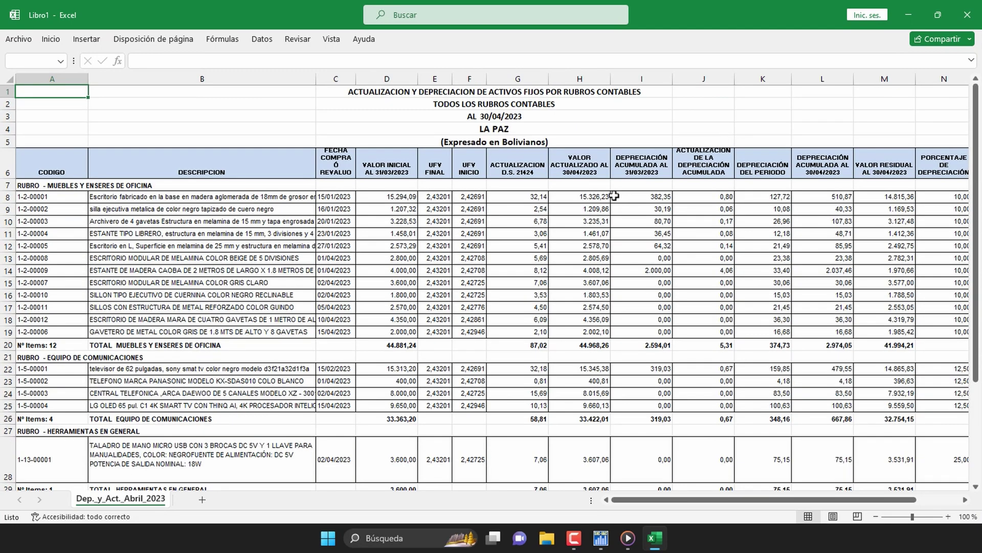
Step: Review the sheet's columns and the TOTAL LA PAZ 95.891,48 row, then close the Libro1 workbook
key(Right)
key(Right)
key(Right)
key(Right)
key(Right)
key(Right)
key(Right)
key(Right)
key(Right)
key(Right)
key(Left)
key(Left)
key(Left)
key(Left)
key(Left)
key(Left)
key(Left)
key(Left)
key(Left)
key(Left)
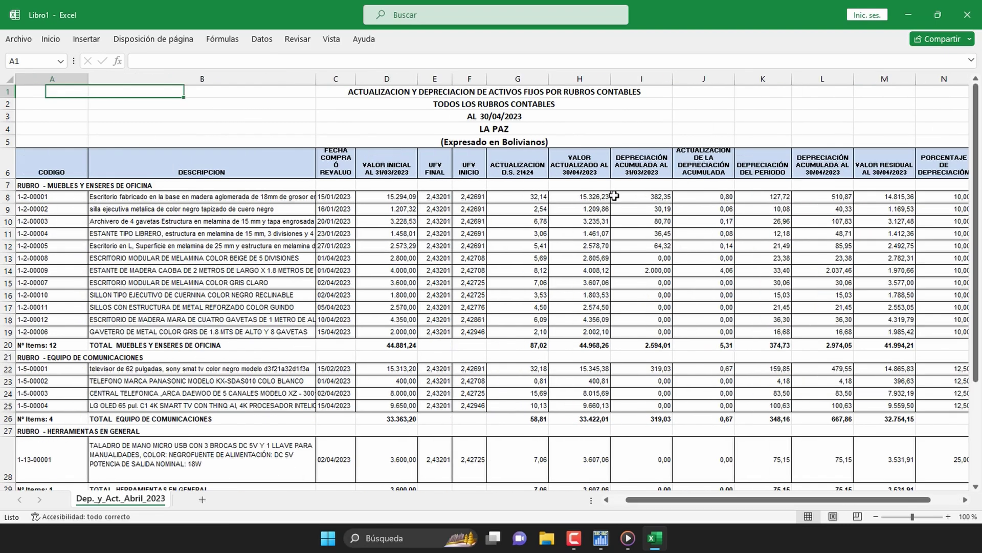
key(Down)
key(Down)
key(Down)
key(Down)
key(Down)
key(Down)
key(Down)
key(Down)
key(Down)
key(Down)
key(Down)
key(Down)
key(Down)
key(Down)
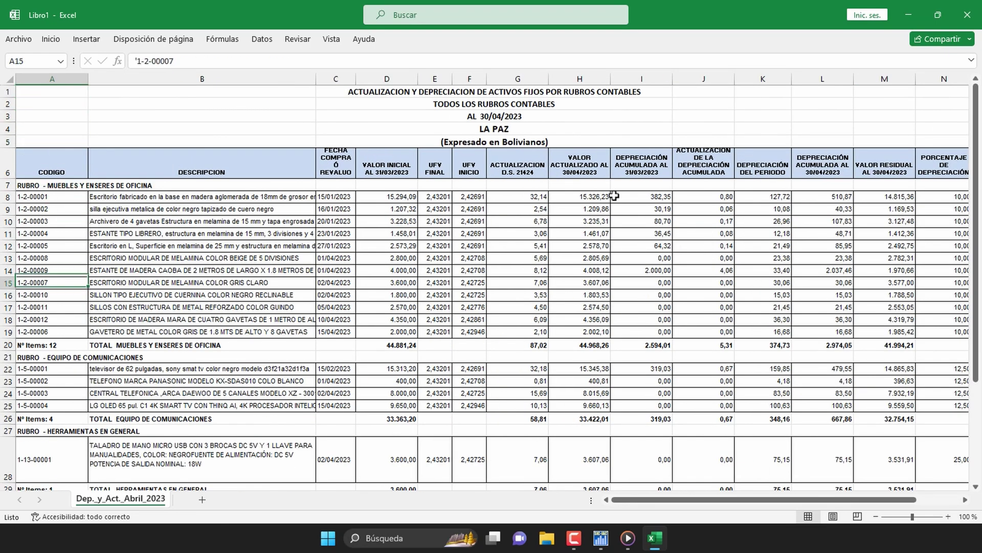
key(Down)
key(Down)
key(Down)
key(Down)
key(Down)
key(Down)
key(Down)
key(Down)
key(Down)
key(Down)
key(Down)
key(Down)
key(Down)
key(Down)
key(Down)
key(Down)
key(Down)
key(Down)
key(Down)
key(Down)
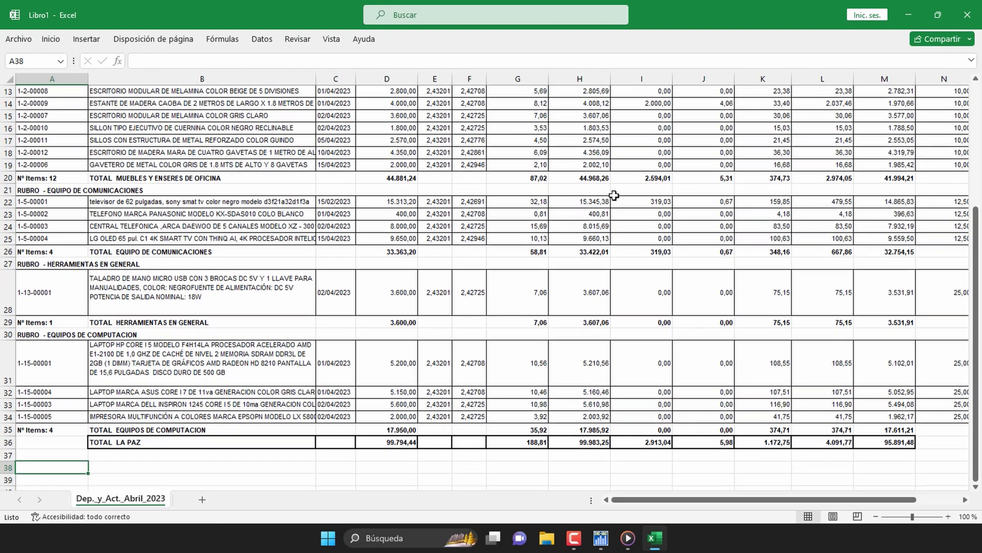
key(Up)
key(Right)
key(Right)
key(Right)
key(Right)
key(Right)
key(Right)
key(Right)
key(Right)
key(Right)
key(Right)
key(Right)
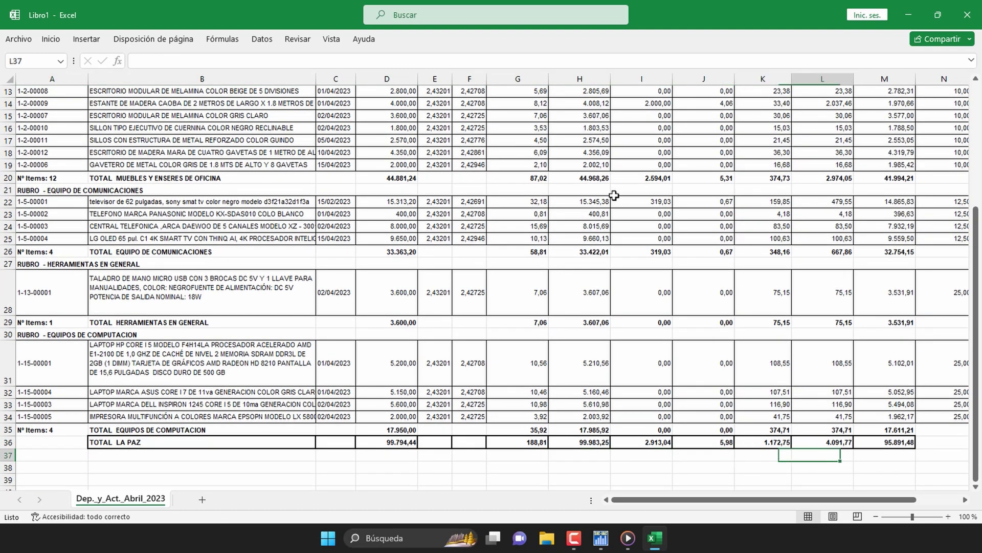
key(Right)
key(Right)
key(Right)
key(Right)
key(Right)
key(Left)
key(Left)
key(Left)
key(Left)
key(Left)
key(Left)
key(Left)
key(Left)
key(Left)
key(Left)
key(Left)
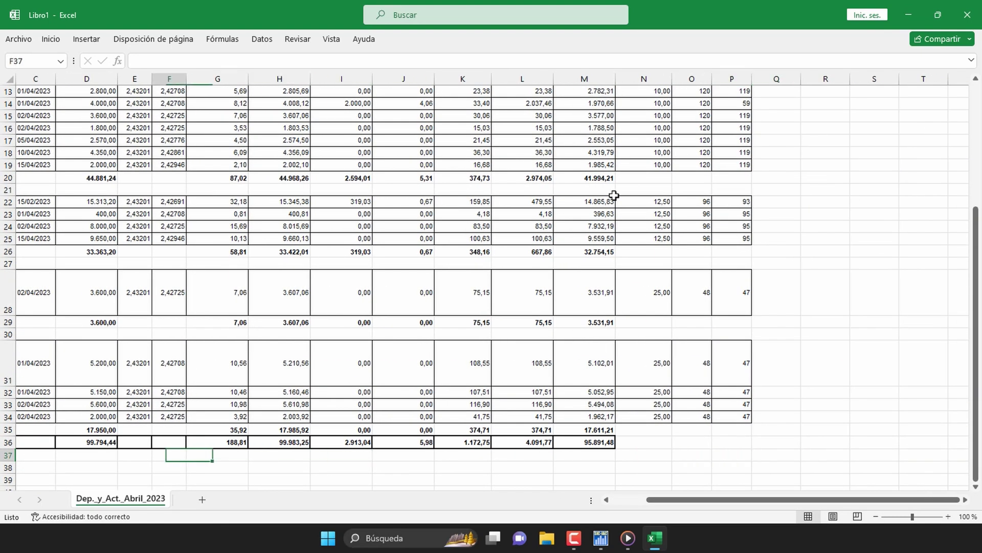
key(Left)
key(Left)
key(Left)
key(Left)
key(Left)
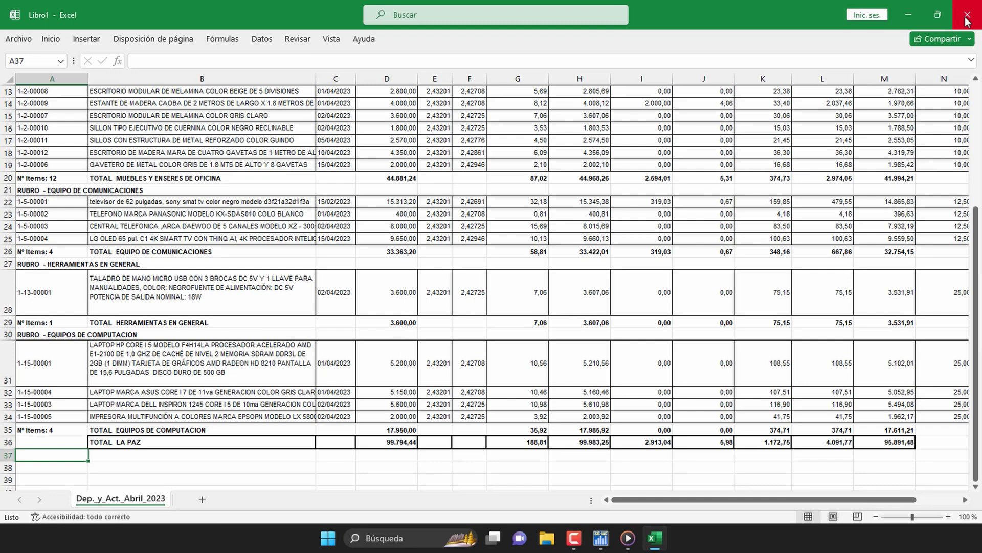
click(967, 17)
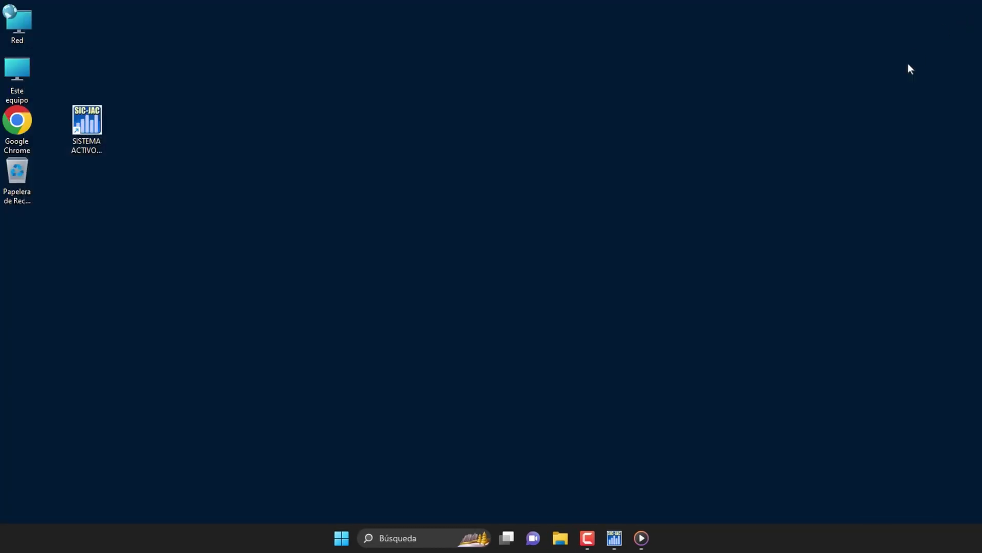
Step: Restore SIC-JAC and enable 'Reporte en Formato EXCEL' for the April LA PAZ report
click(617, 536)
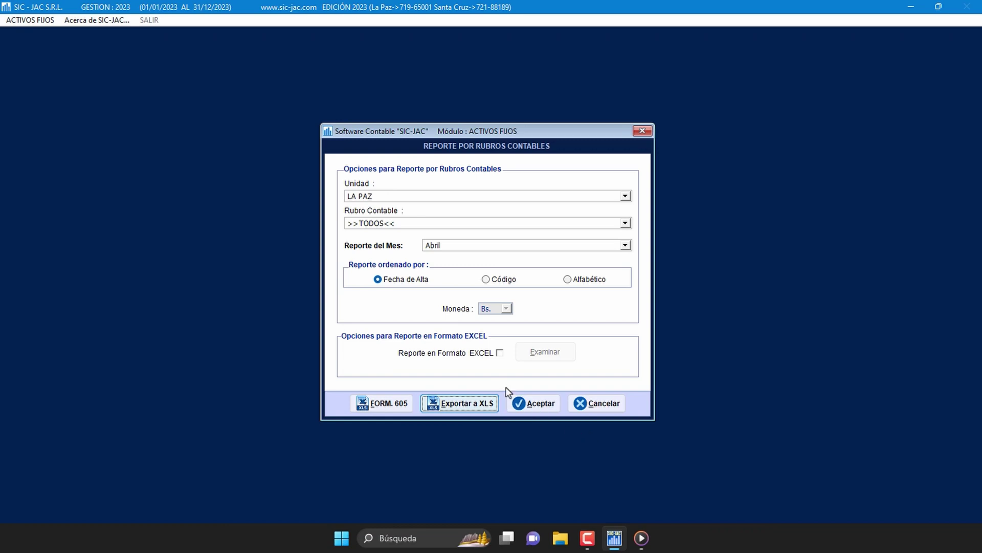
click(499, 353)
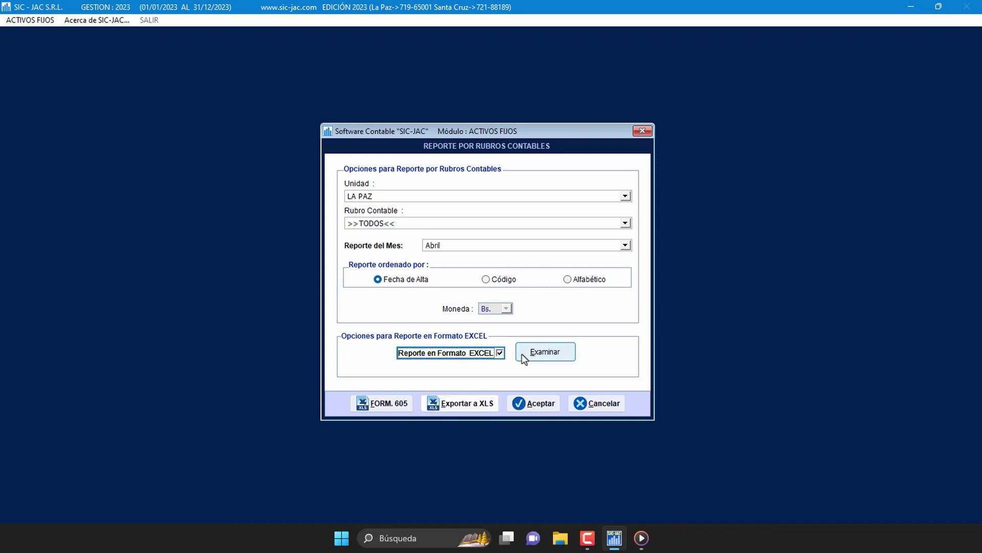
Step: Choose F:\ARCHIVOS as the destination folder for the Excel export
click(566, 360)
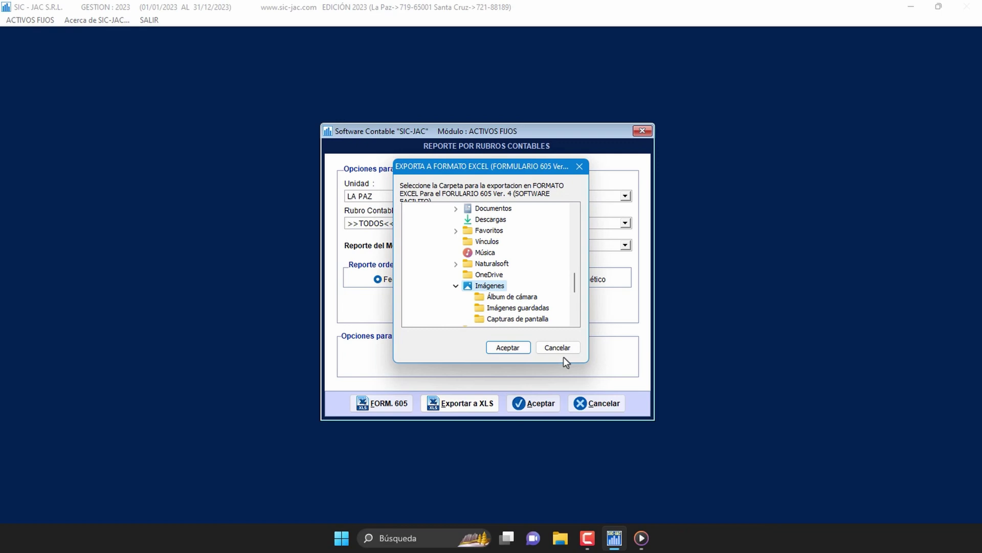
click(456, 285)
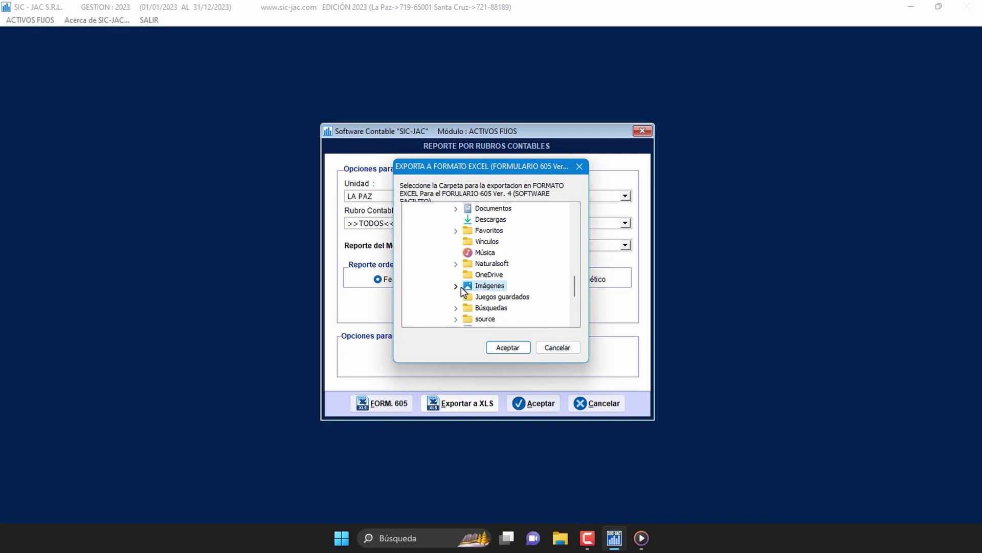
scroll(461, 287, up, 3)
click(445, 252)
scroll(450, 260, up, 2)
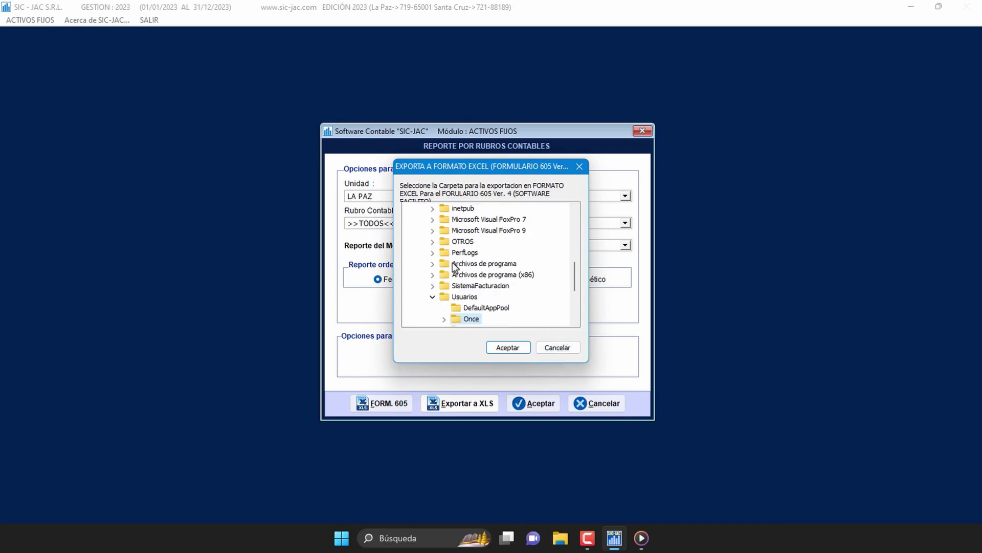
scroll(453, 267, up, 5)
click(420, 286)
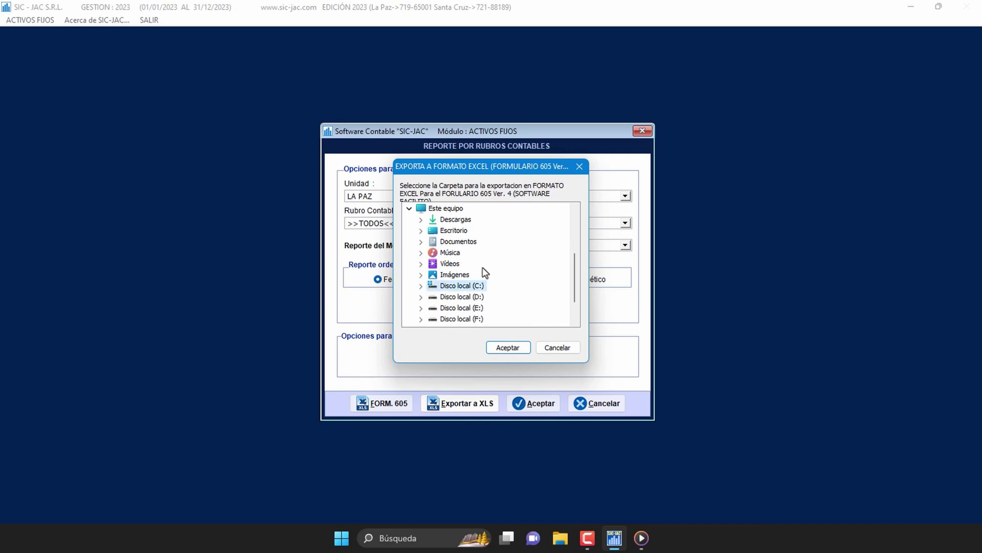
scroll(485, 272, down, 3)
click(420, 285)
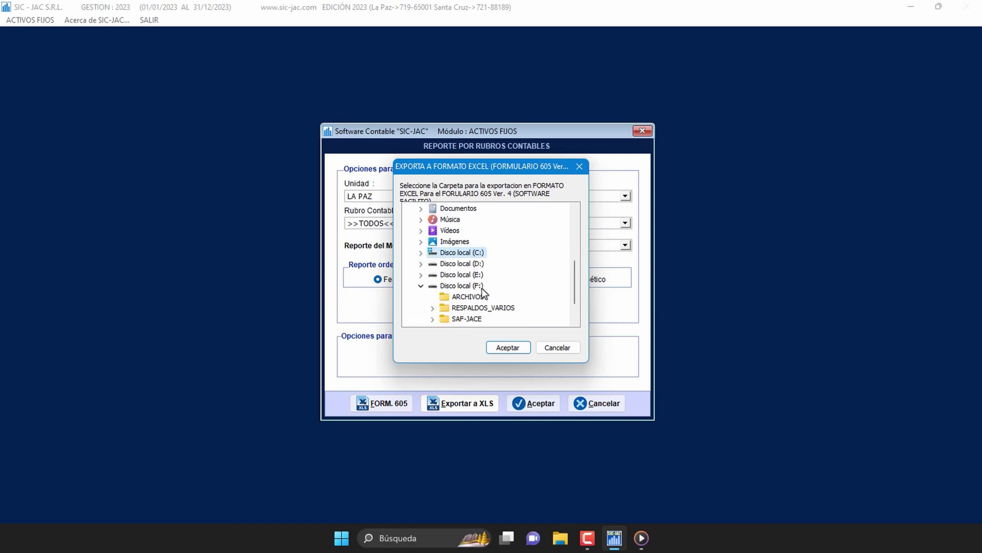
scroll(483, 289, down, 1)
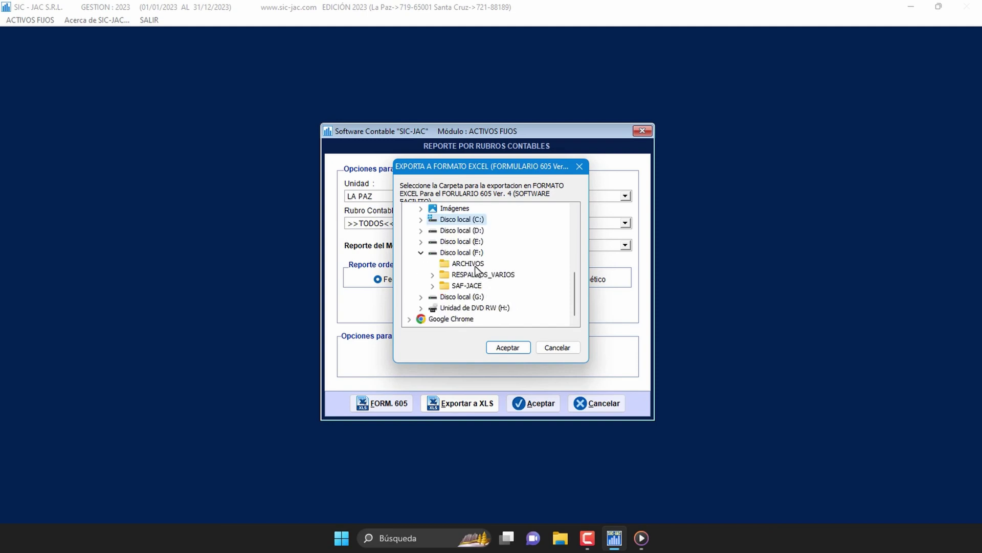
click(476, 264)
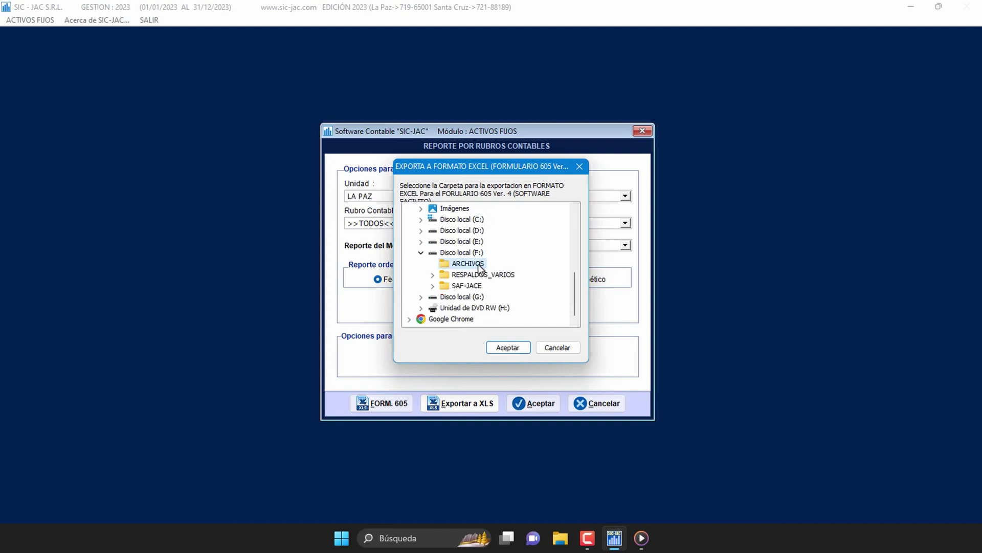
click(523, 347)
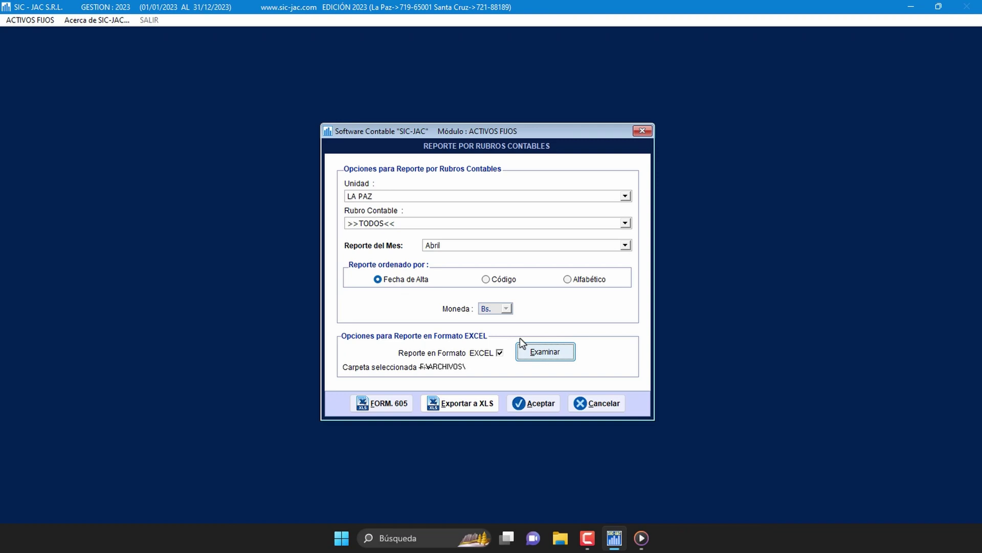
Step: Export the FORM. 605 Excel file INVENTARIO_ACTIVOS_FIJOS_Y_O_BIENES_DE_USO, then minimise SIC-JAC
click(398, 407)
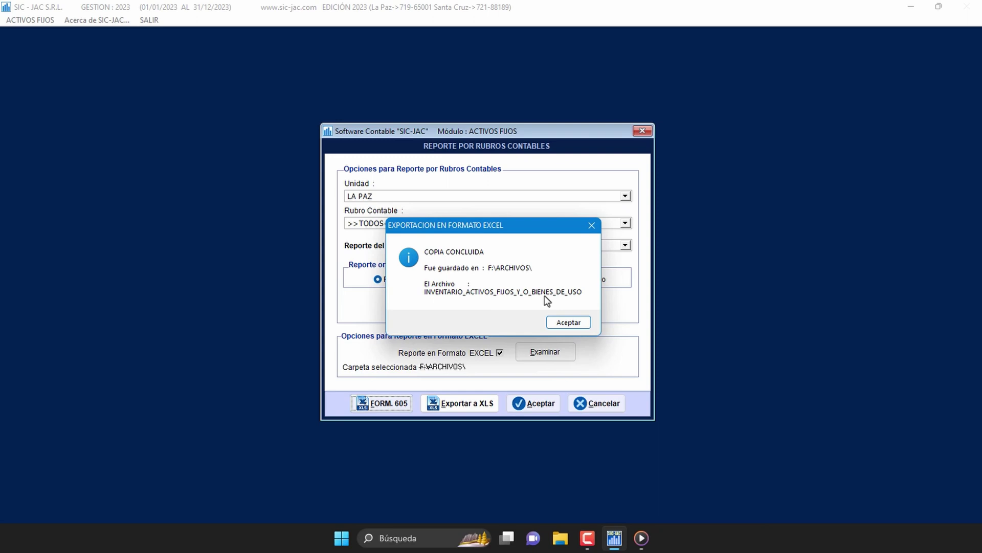
click(559, 326)
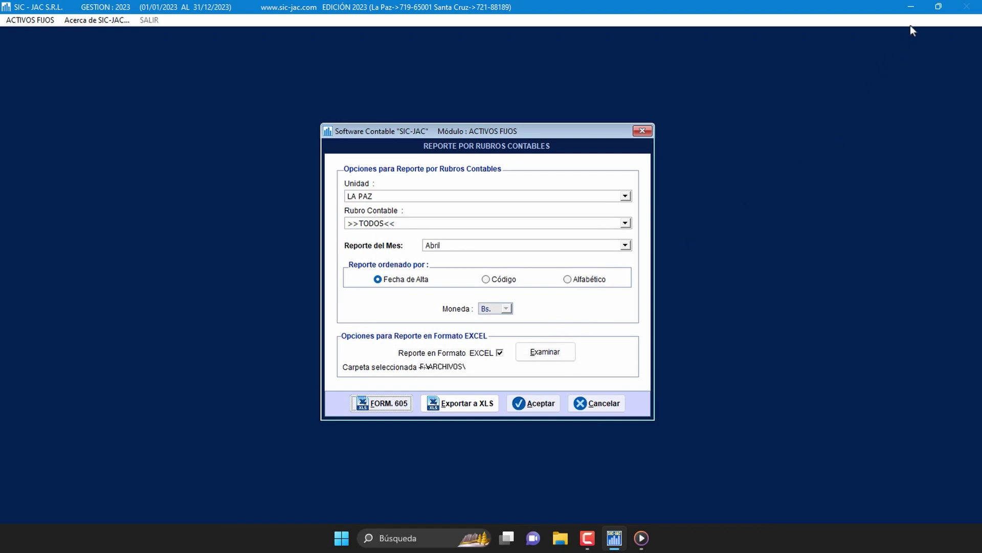
click(911, 8)
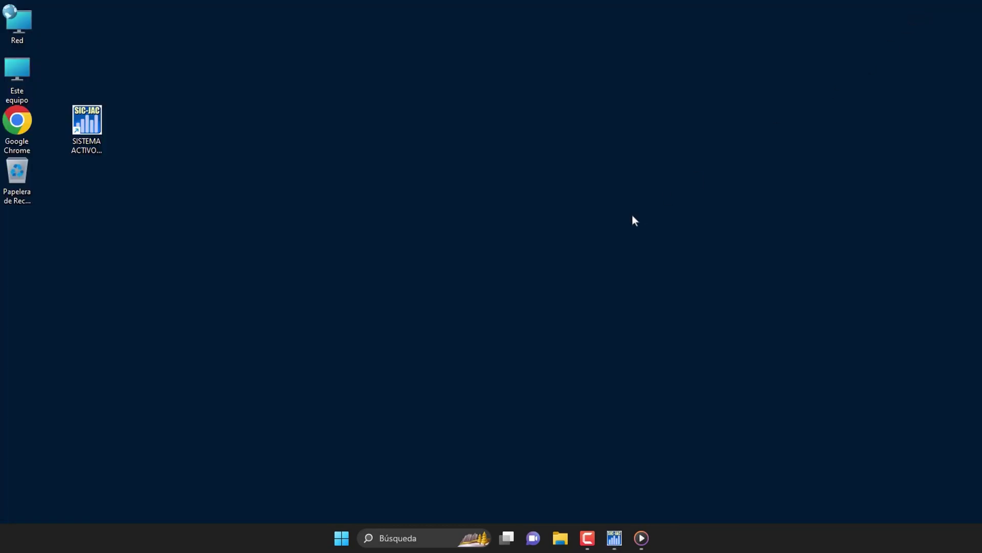
Step: Browse Este equipo to F:\ARCHIVOS and select INVENTARIO_ACTIVOS_FIJOS_Y_O_BIENES_DE_USO.XLS
double_click(19, 61)
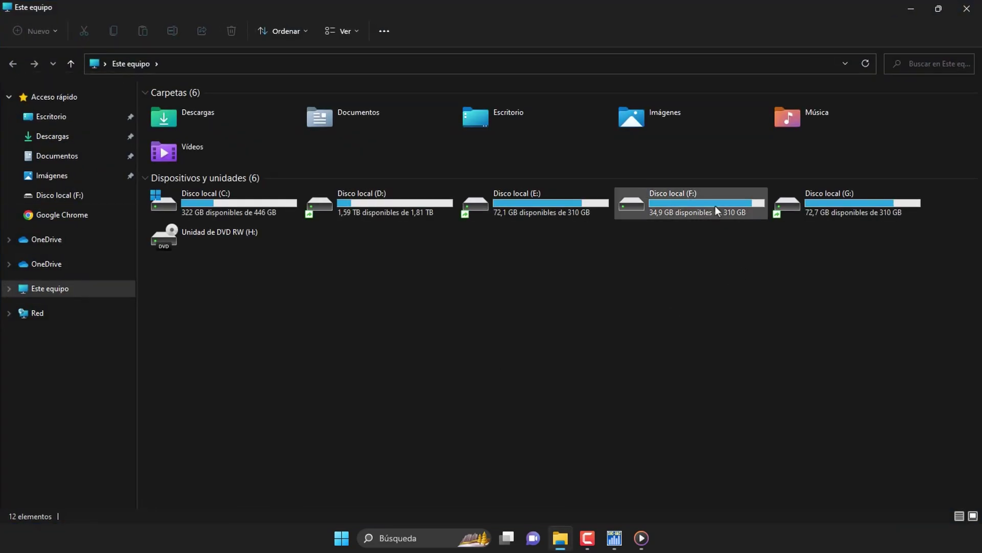
double_click(715, 206)
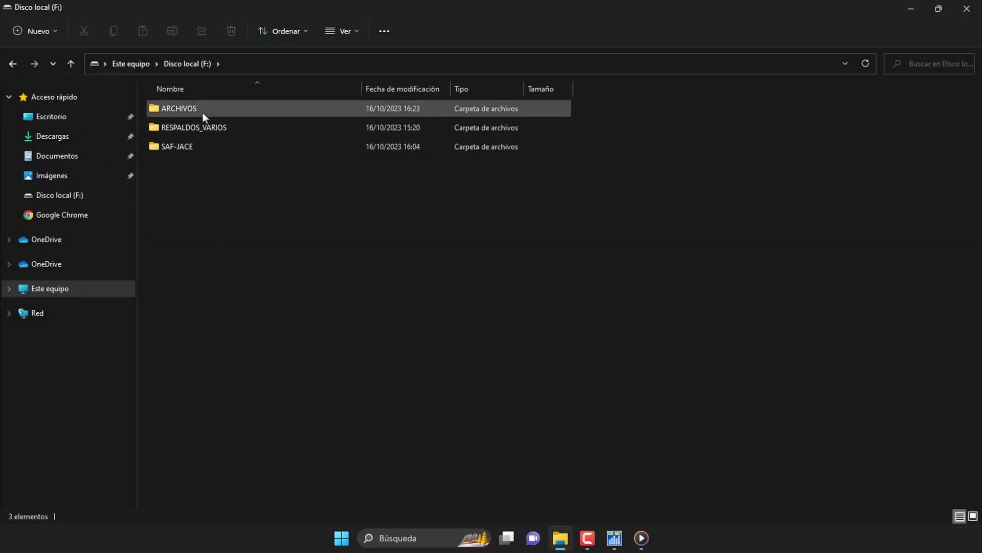
double_click(201, 112)
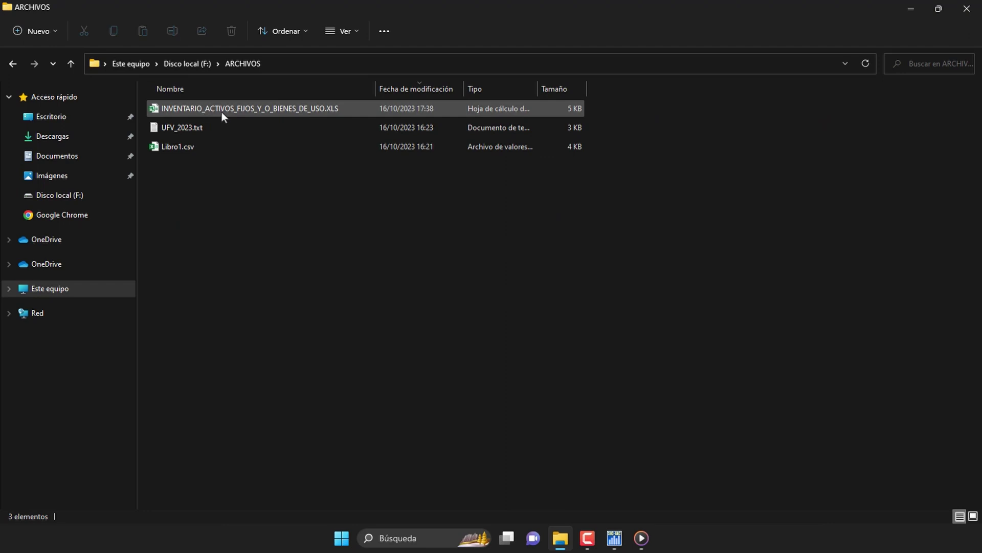
click(224, 112)
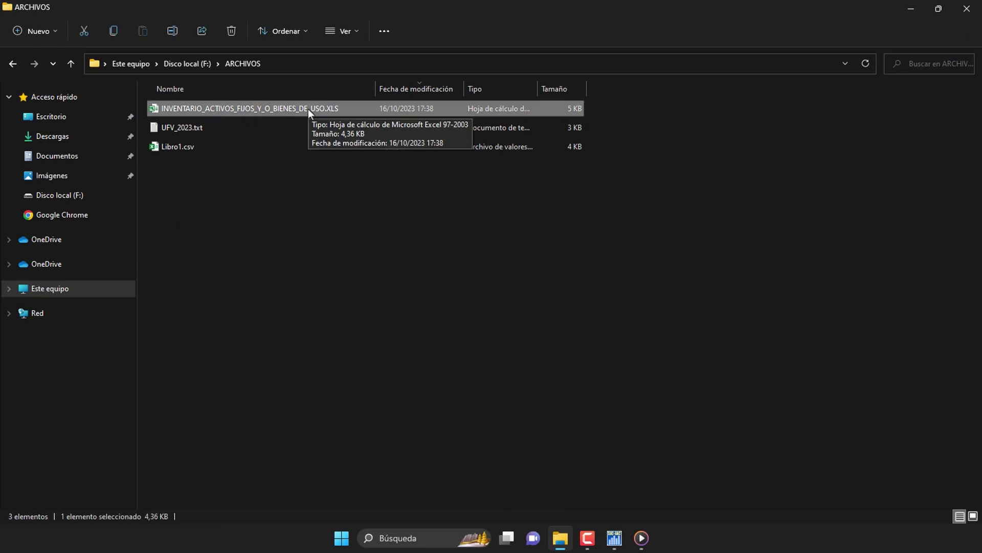
Step: Open INVENTARIO_ACTIVOS_FIJOS_Y_O_BIENES_DE_USO.XLS in Excel, check the codigo, detalle and cantidad headers, then close it
double_click(351, 111)
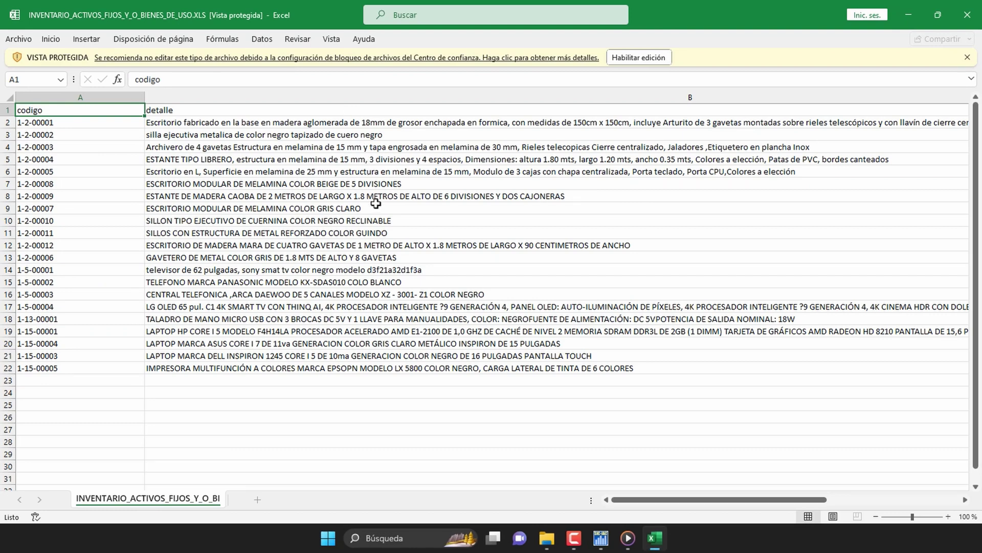
key(Right)
key(Right)
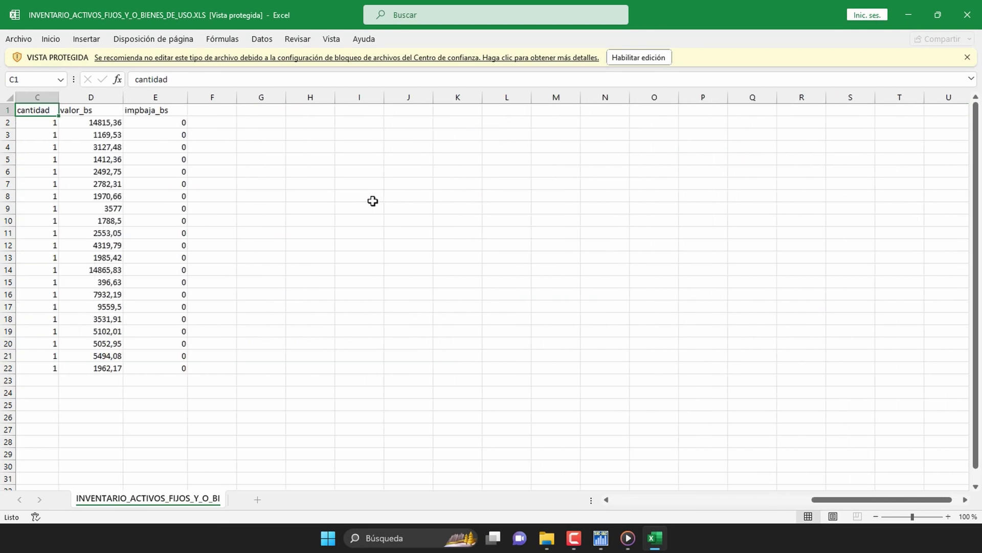
key(Right)
key(Right)
key(Left)
key(Left)
key(Left)
key(Left)
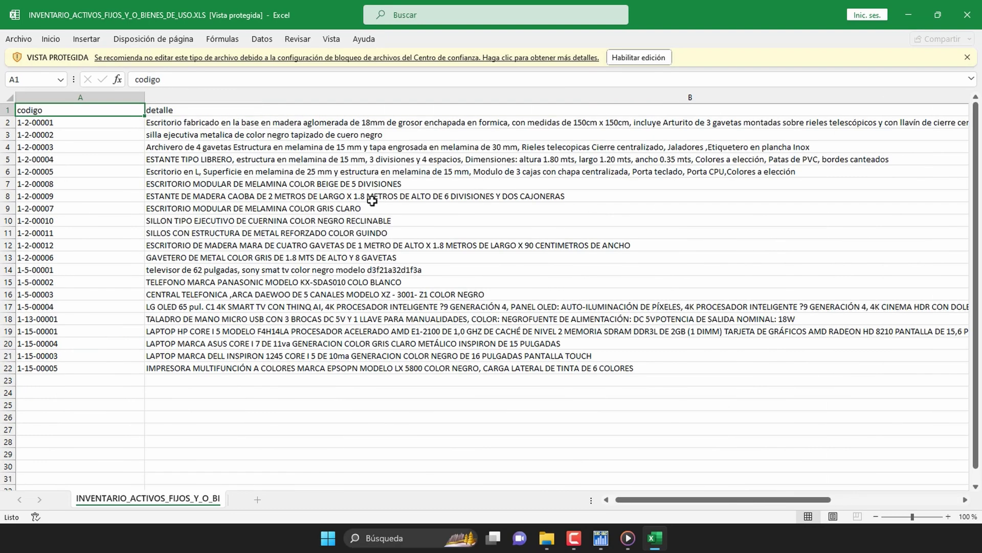
click(961, 19)
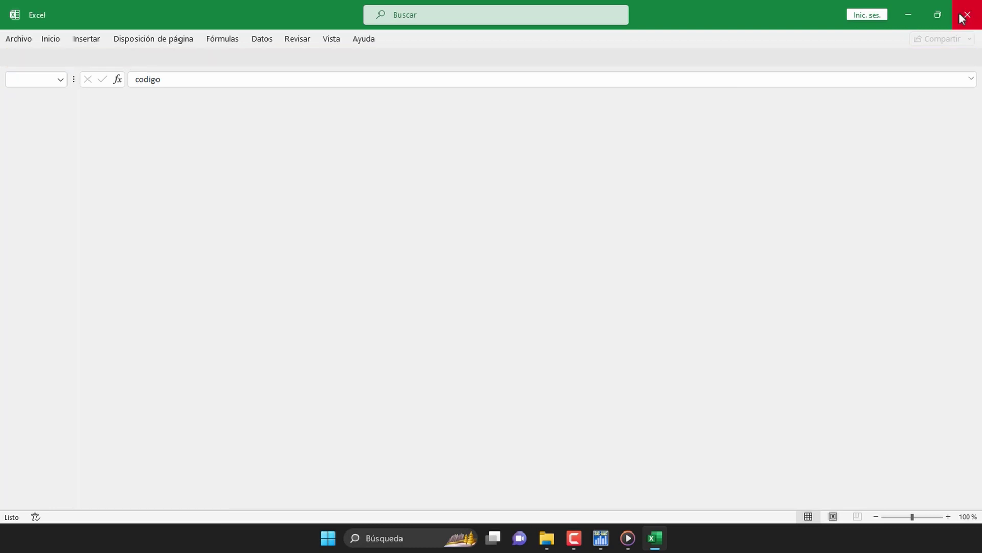
Step: Close File Explorer, cancel SIC-JAC's category report options, and open the ACTIVOS FIJOS report menu
click(963, 16)
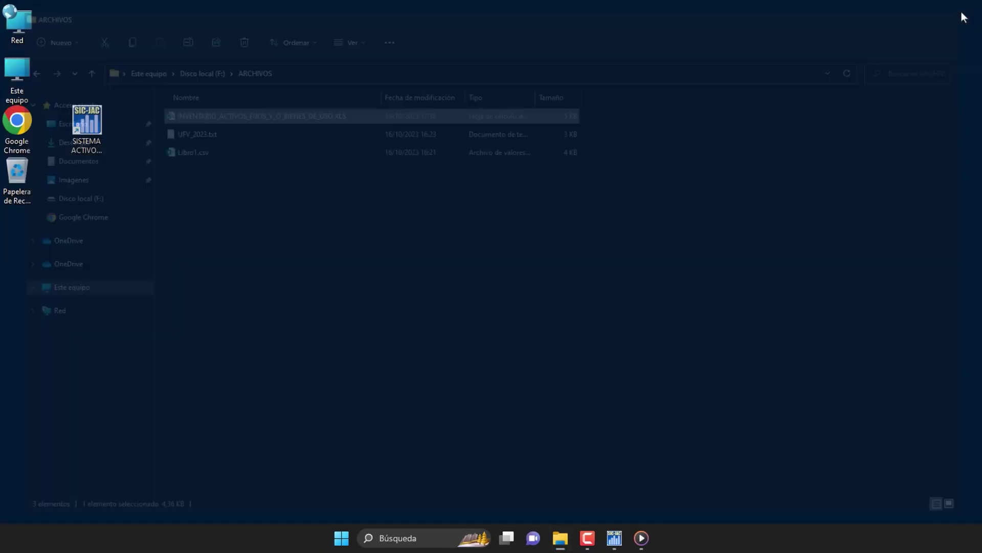
click(614, 537)
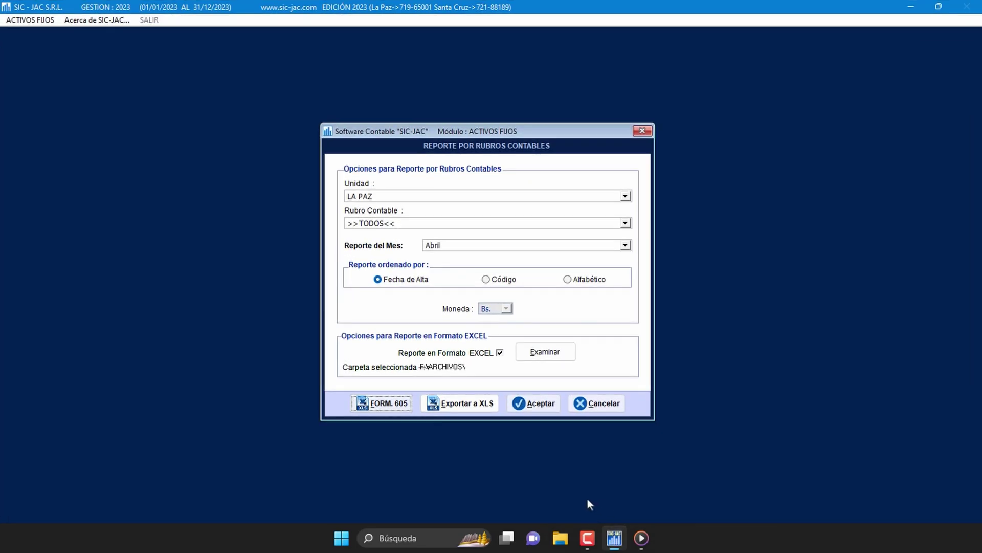
click(605, 405)
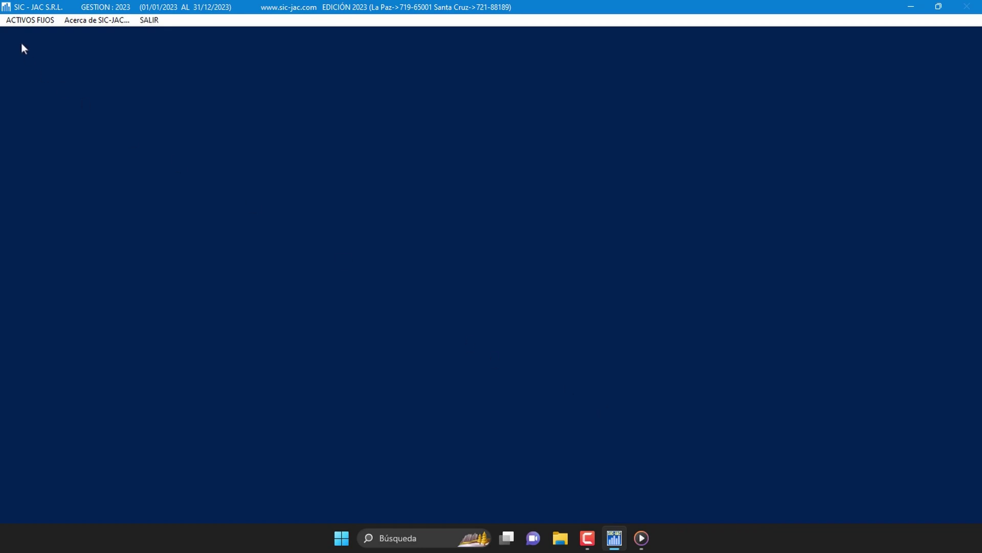
click(44, 19)
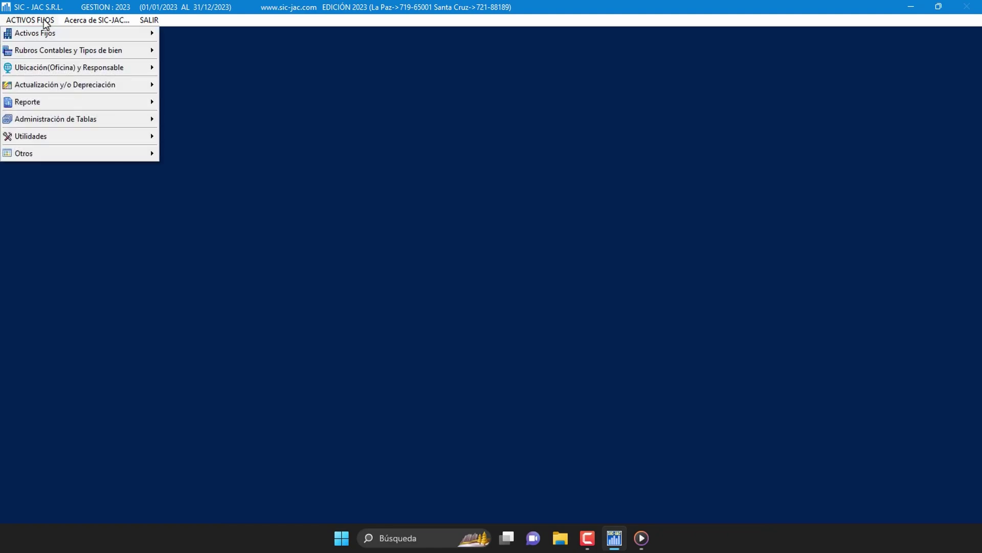
mouse_move(125, 108)
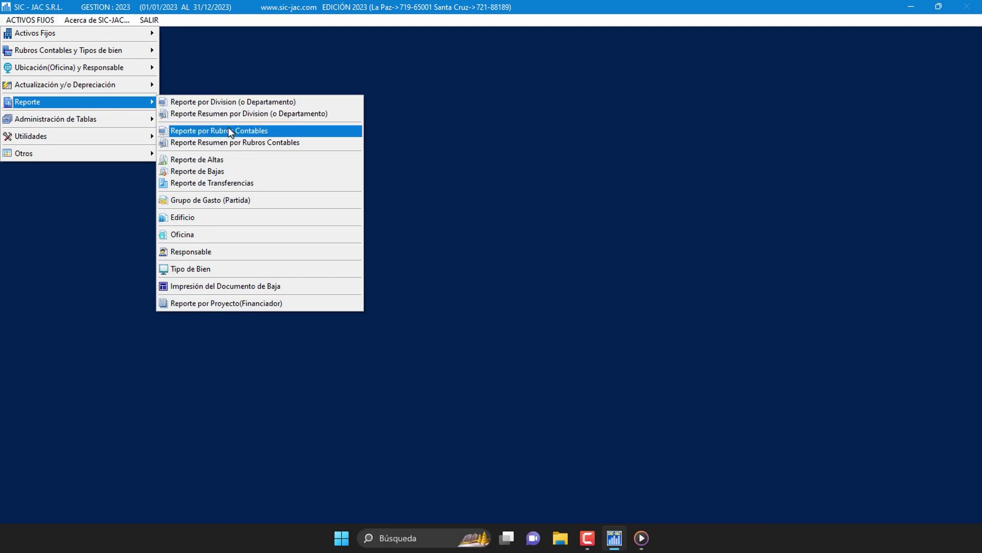
Step: Open Reporte Resumen de Rubros Contables: Oficina Central, all financiers, LA PAZ, all units, month Abril
click(305, 146)
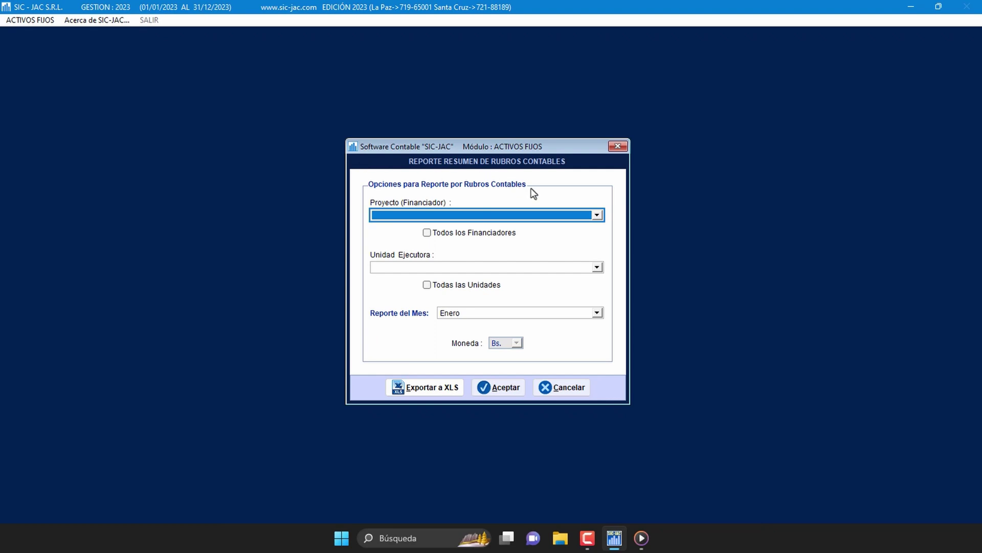
click(596, 215)
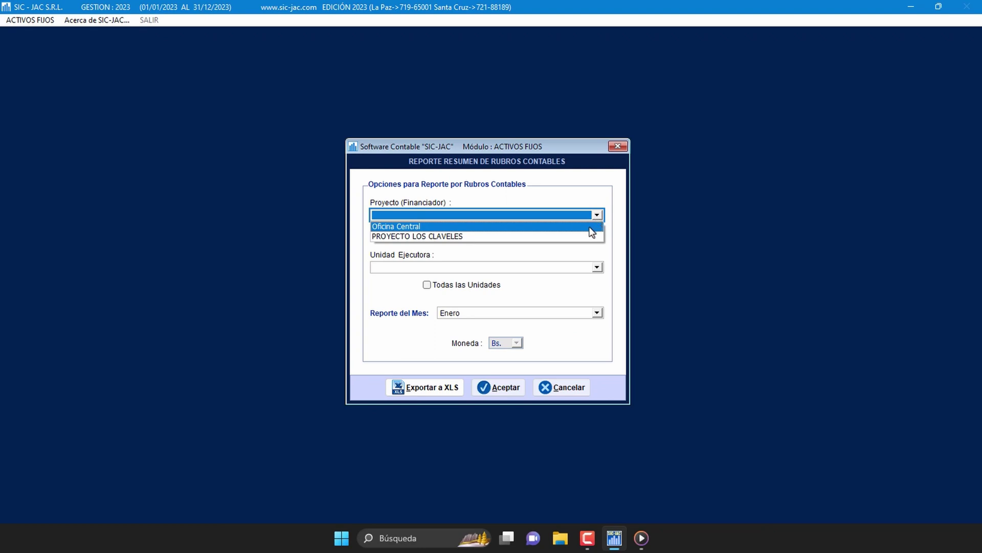
click(428, 231)
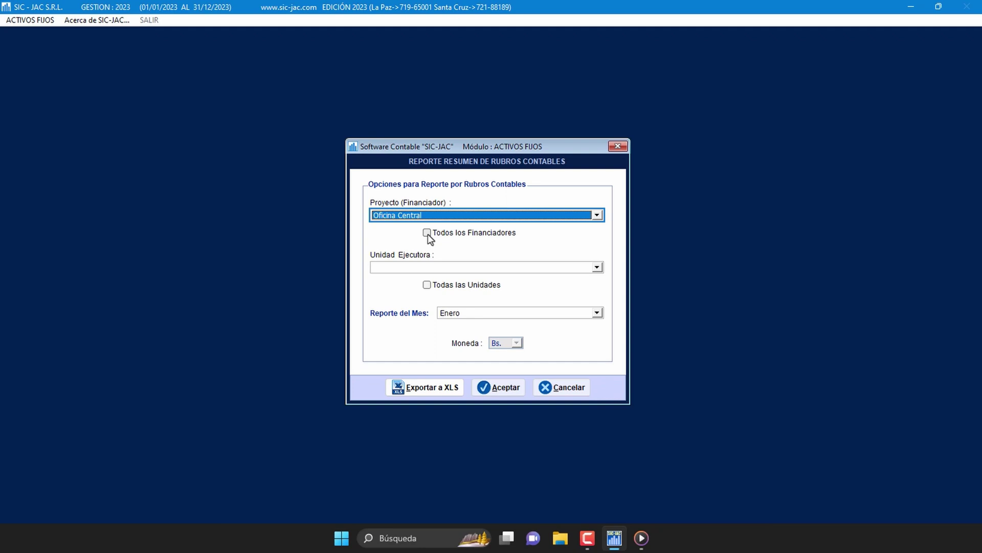
click(428, 233)
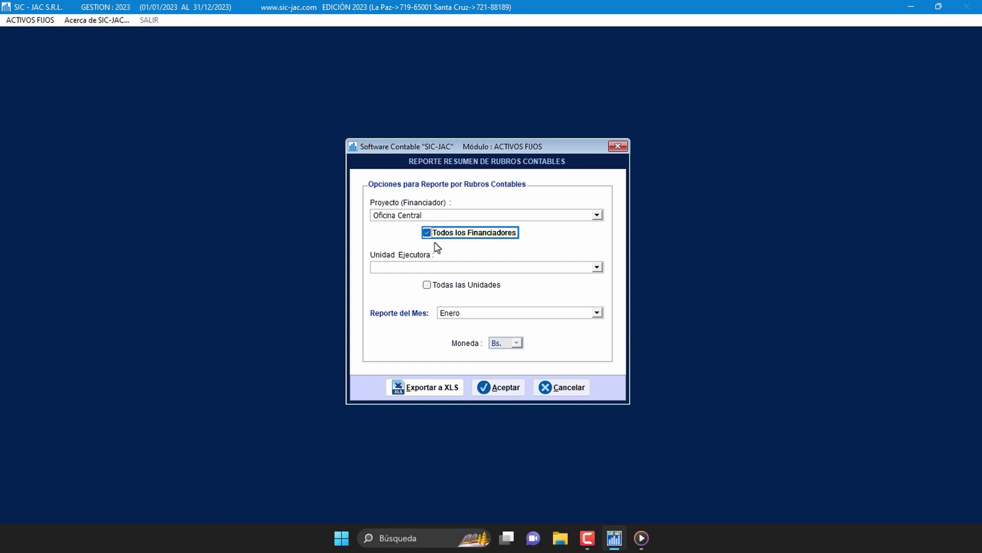
click(597, 267)
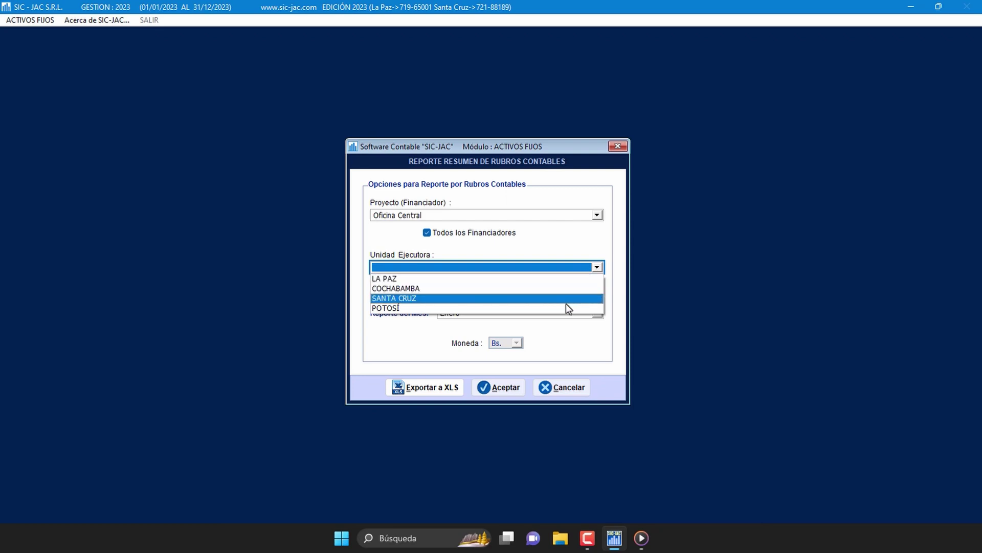
click(571, 276)
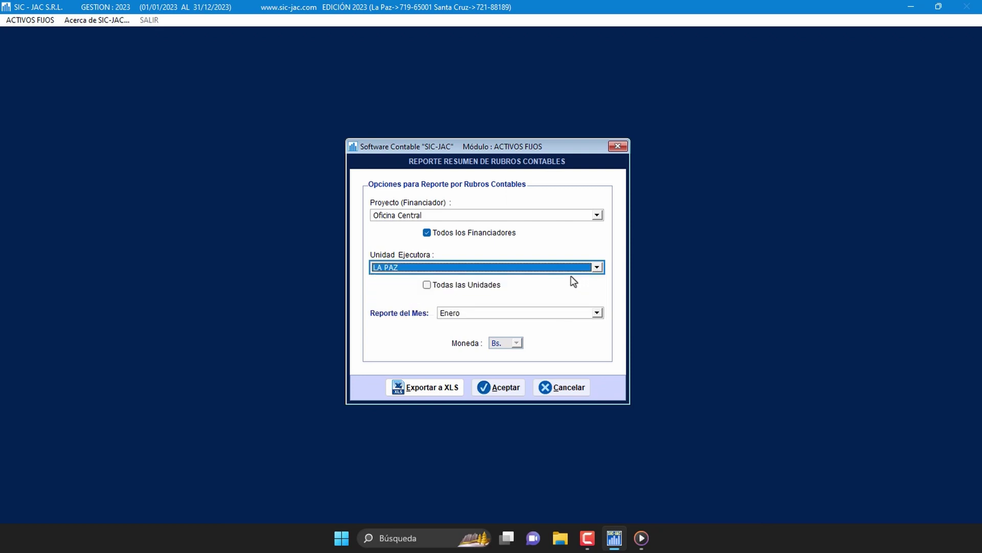
click(427, 286)
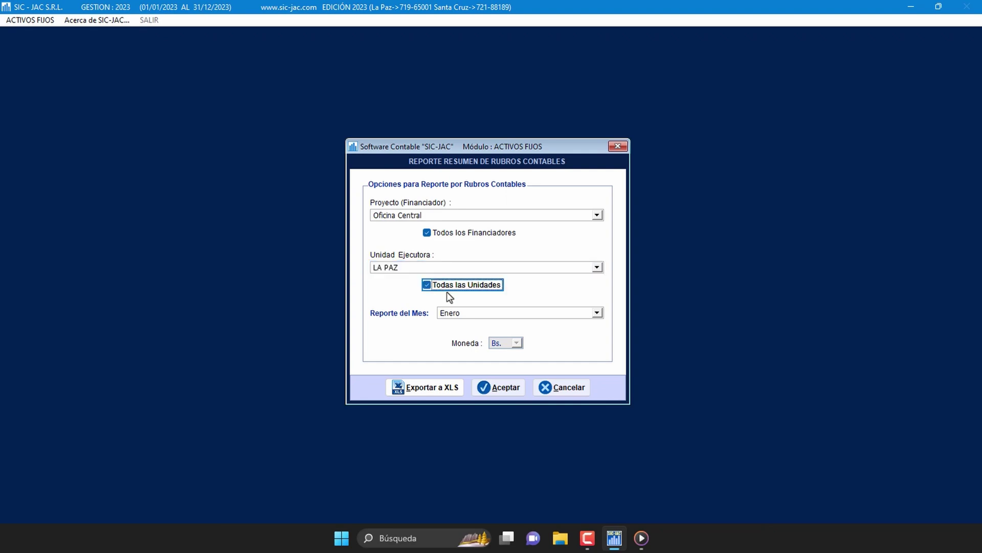
click(597, 314)
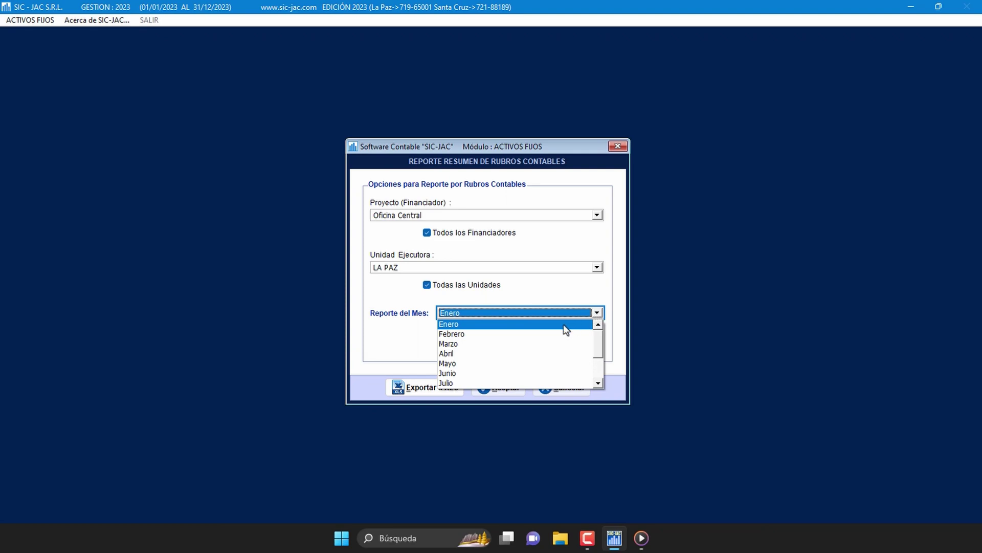
click(536, 352)
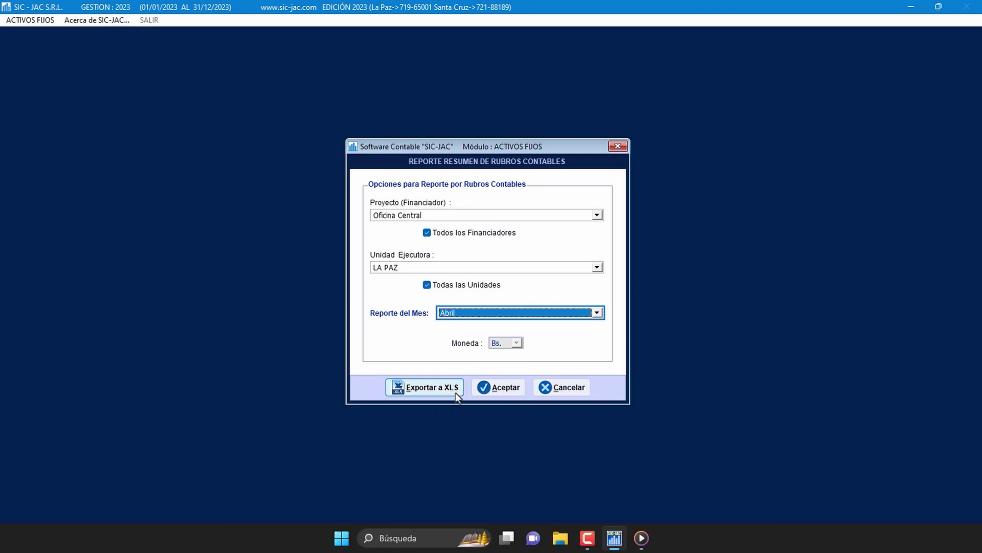
Step: Generate and maximise the April category summary preview, review it, then close it to reach Imprimir
click(504, 387)
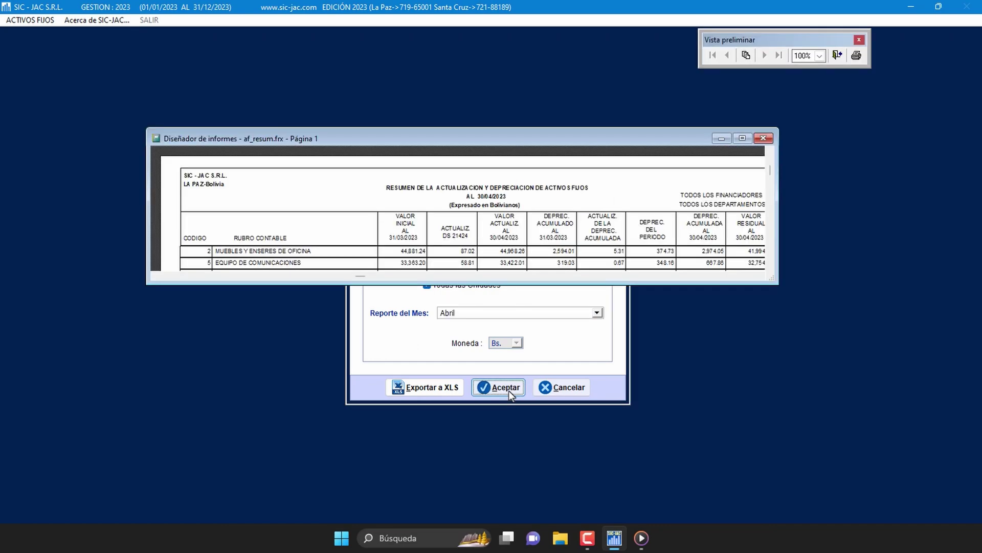
click(742, 138)
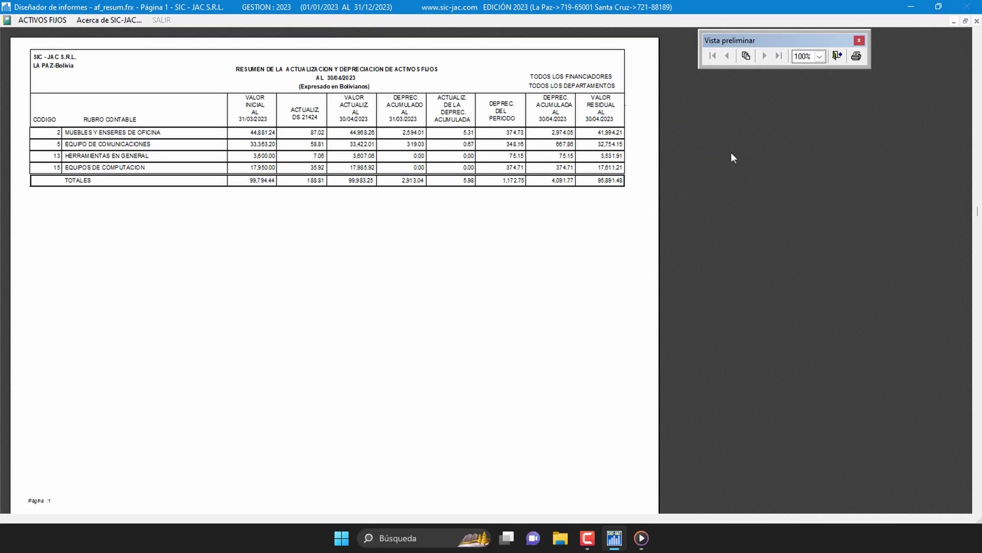
scroll(599, 242, up, 2)
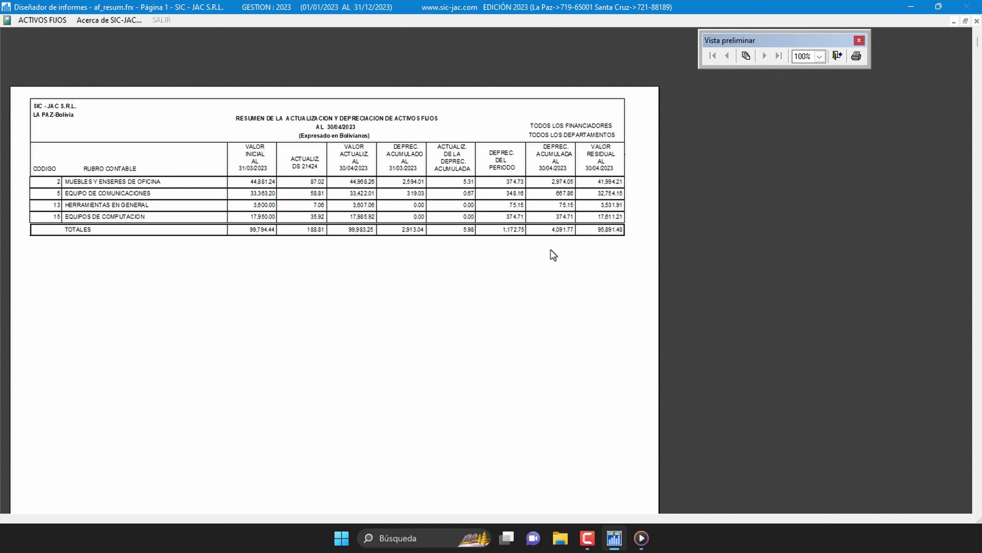
click(837, 56)
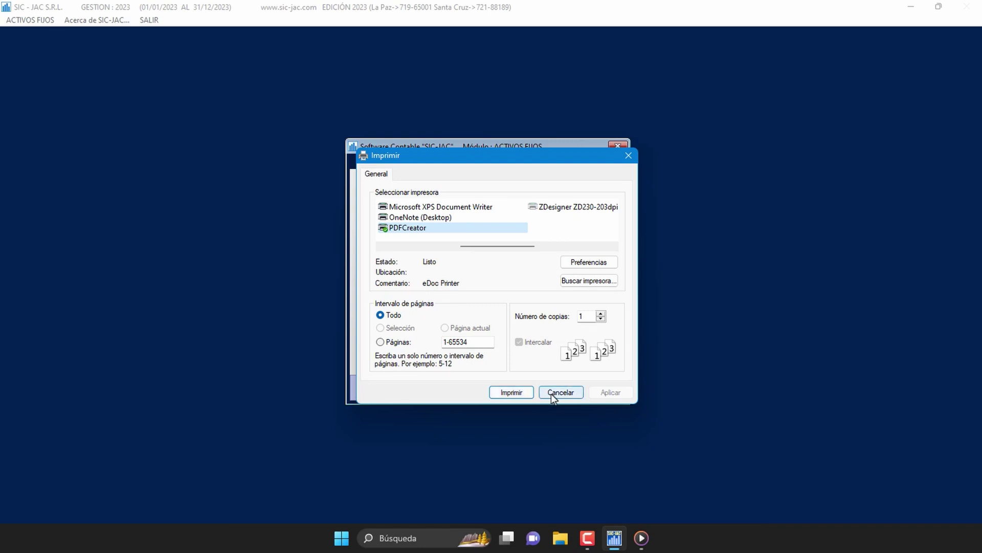
Step: Cancel the pending print and bring up the Reporte por Division (o Departamento) options
click(552, 394)
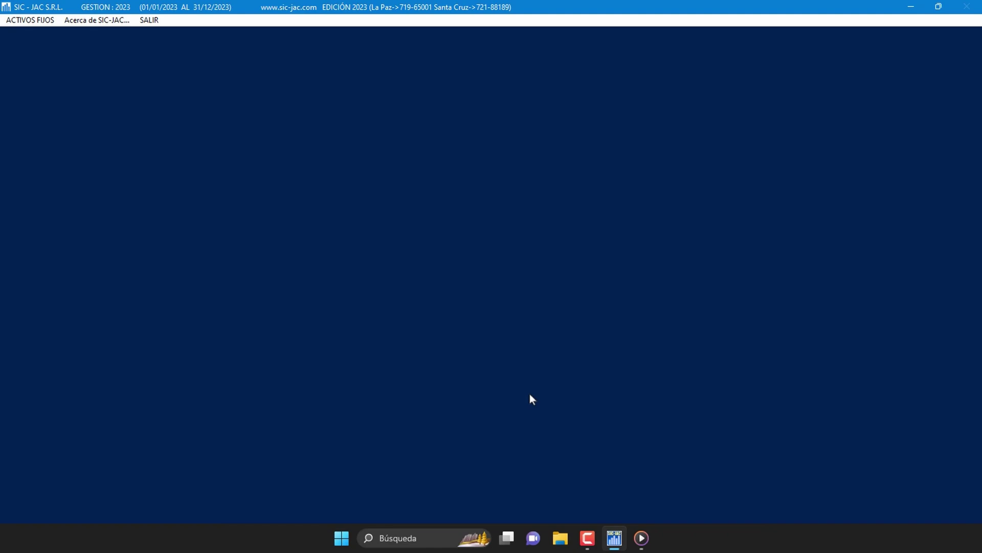
click(50, 23)
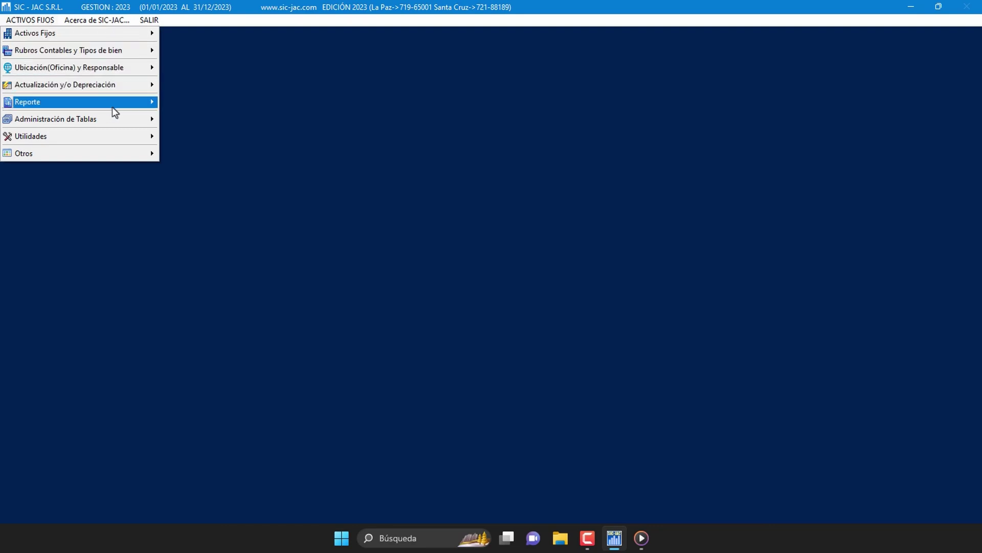
mouse_move(123, 109)
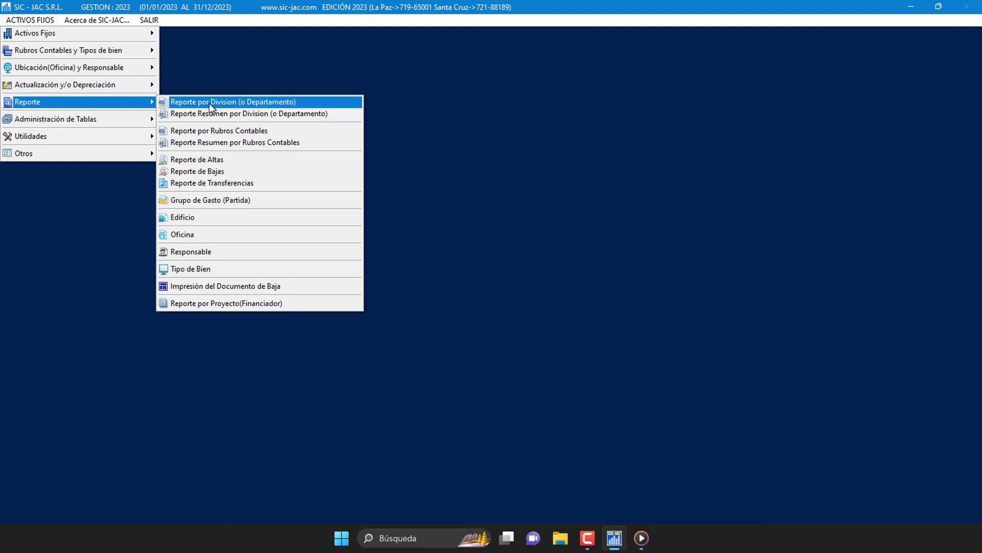
click(302, 102)
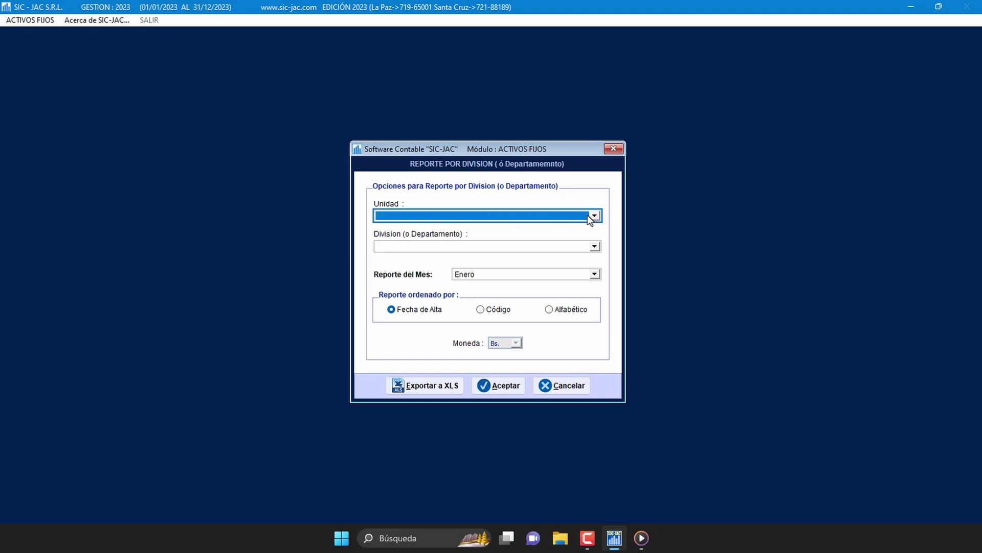
Step: Choose unit LA PAZ, division >>TODOS<<, and report month Abril for the division report
click(591, 217)
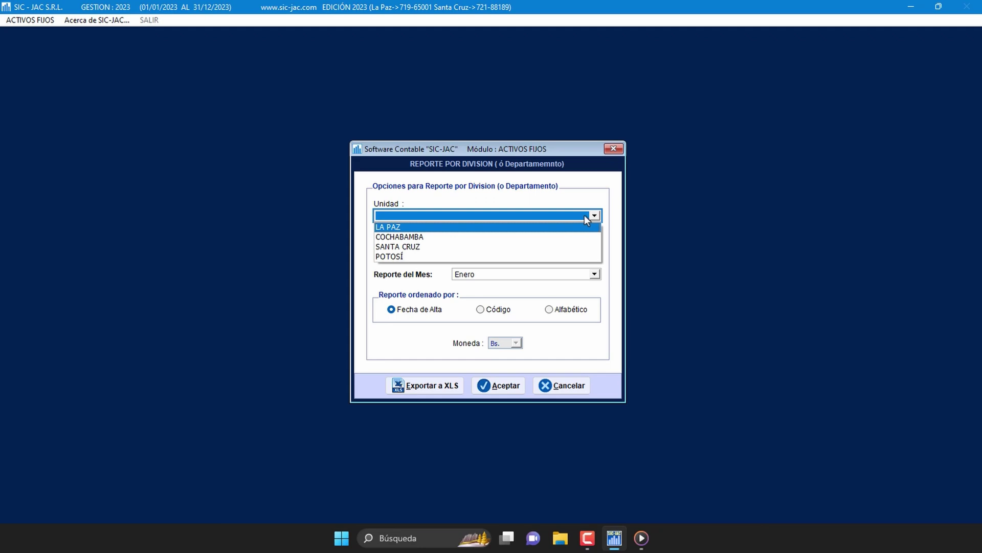
click(405, 227)
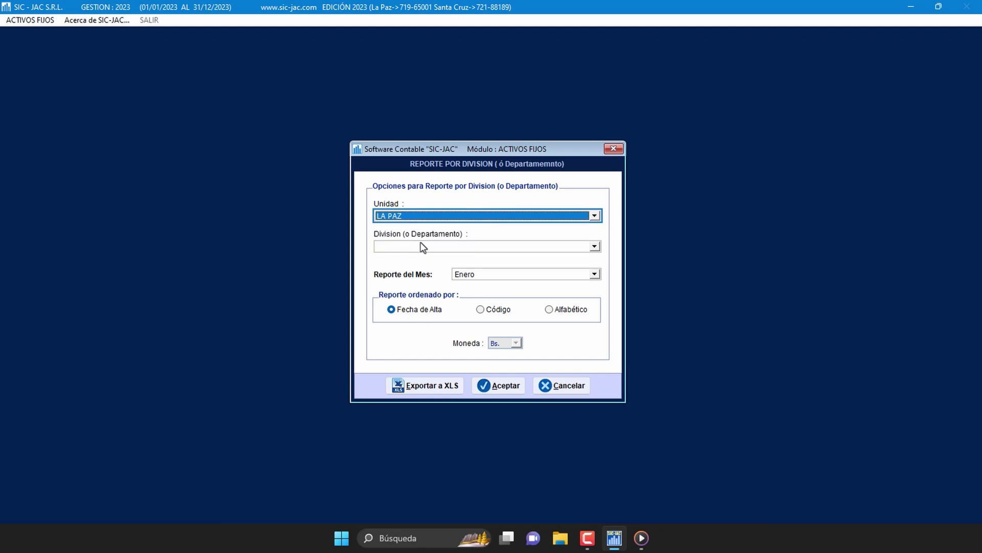
click(594, 247)
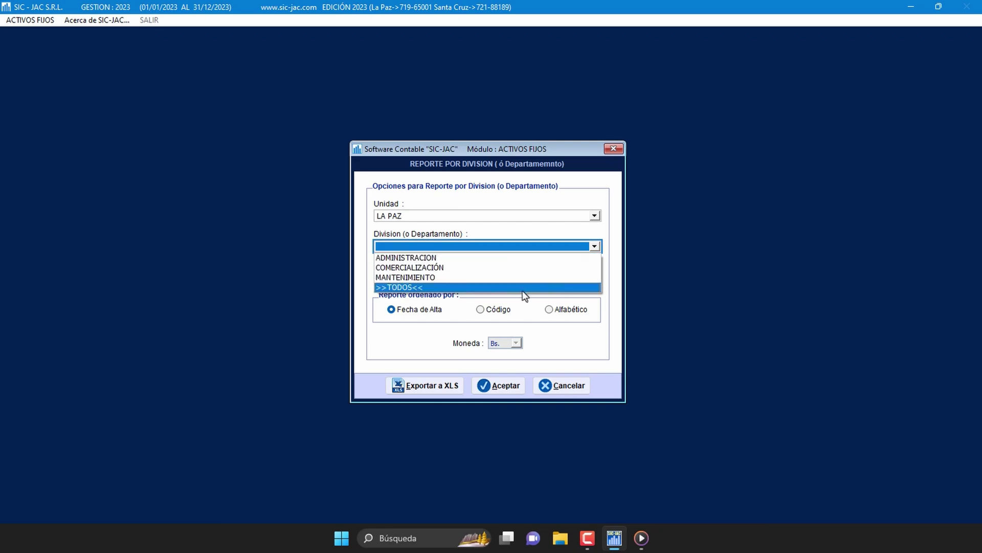
click(428, 288)
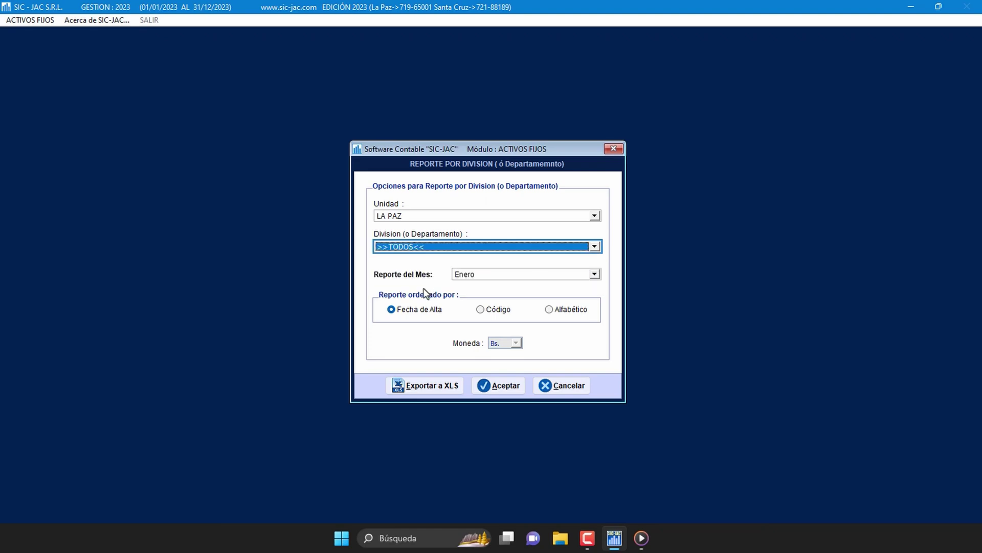
click(595, 274)
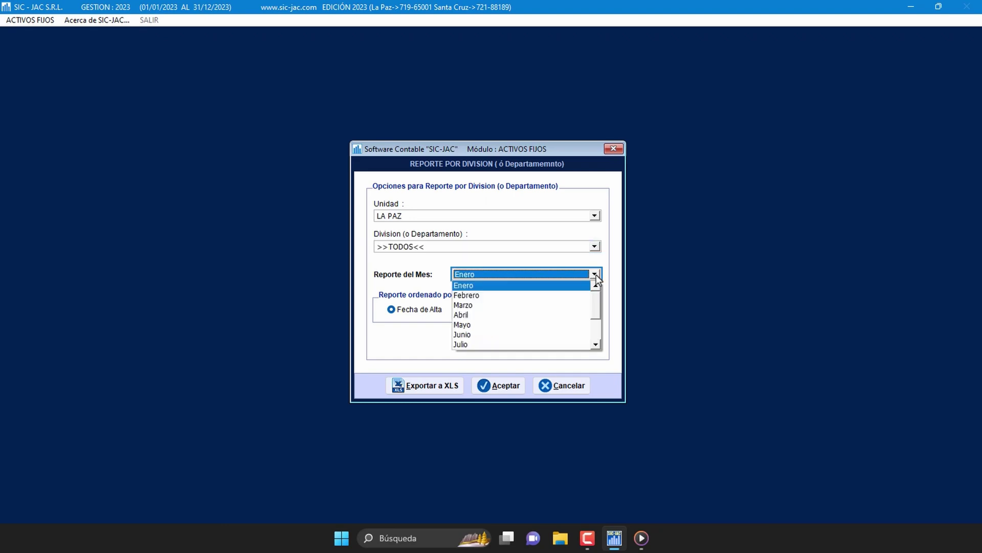
click(539, 315)
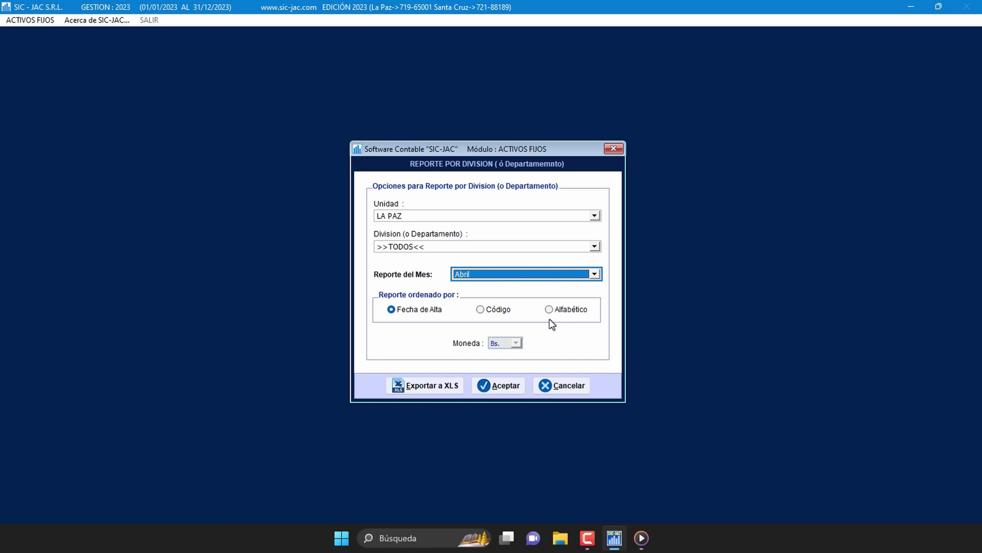
Step: Generate the Vista preliminar of the April LA PAZ division report and scroll through its first page
click(501, 386)
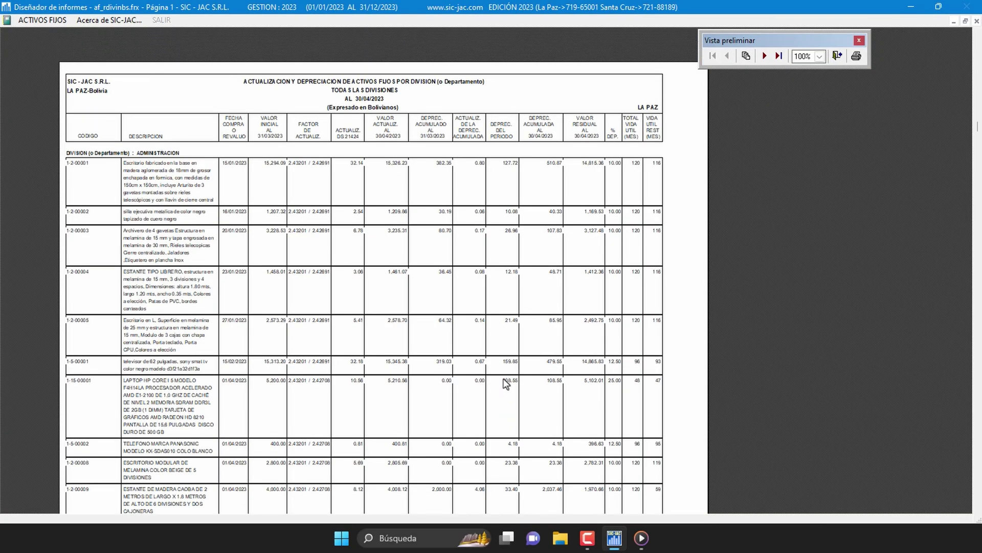
scroll(506, 381, down, 3)
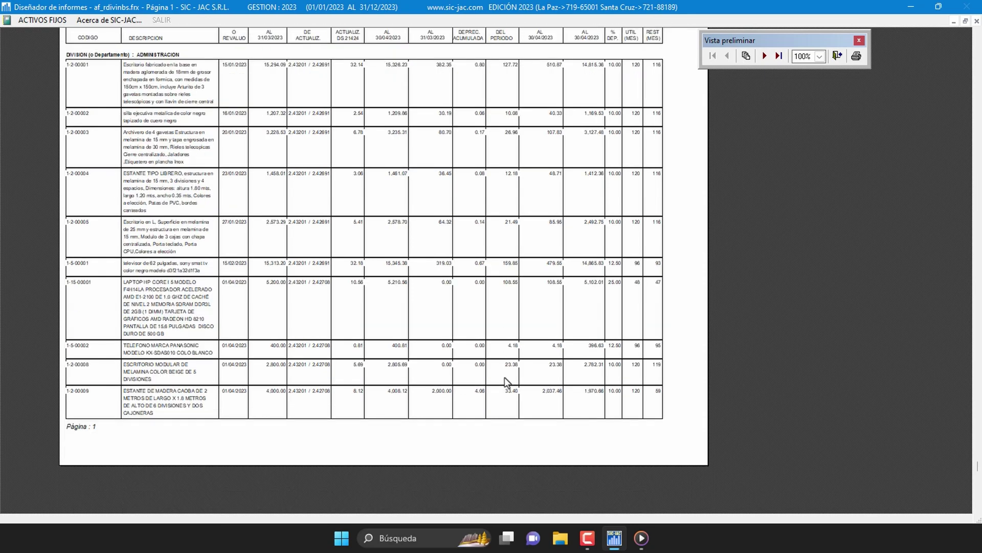
scroll(507, 384, up, 4)
scroll(506, 383, down, 1)
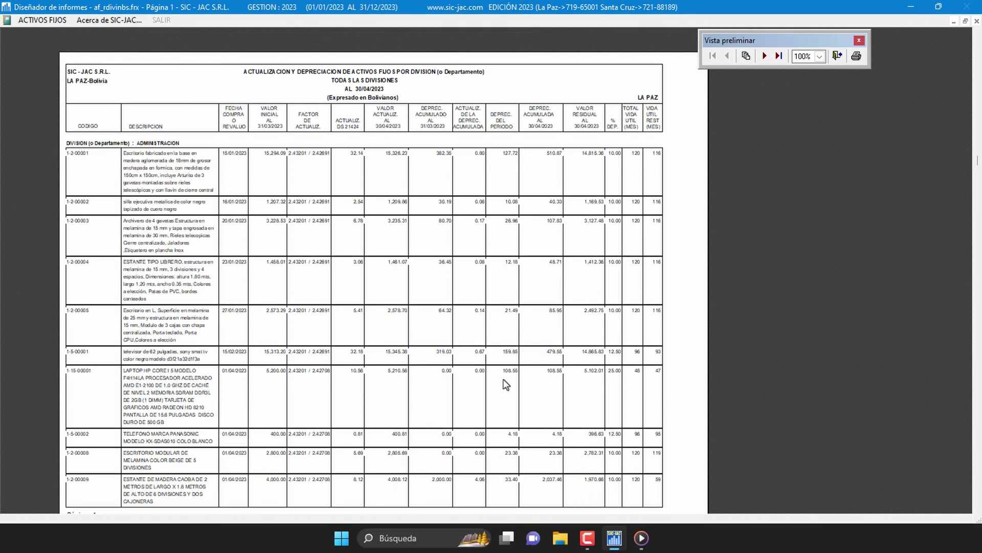
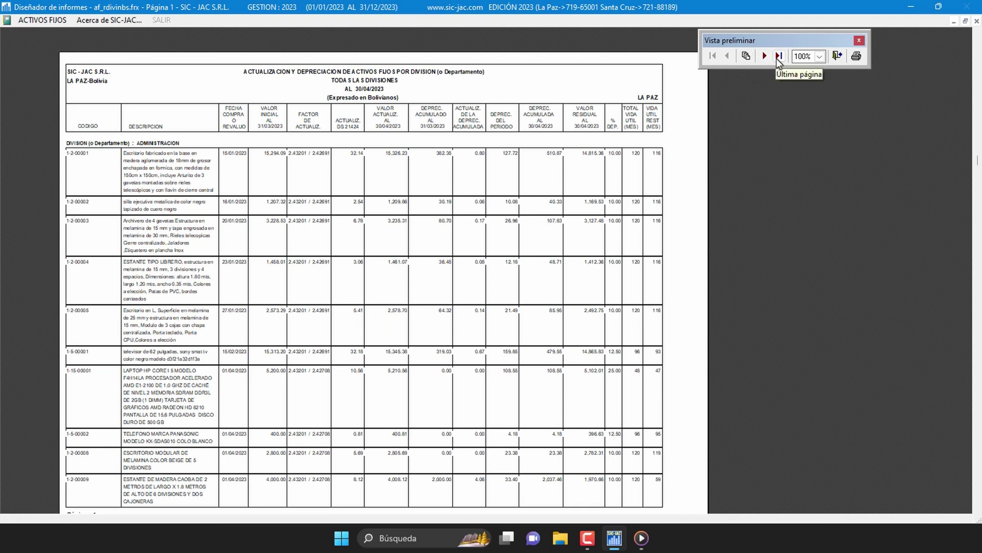
Step: Page through the April division report preview to page 3, then close the preview
click(778, 57)
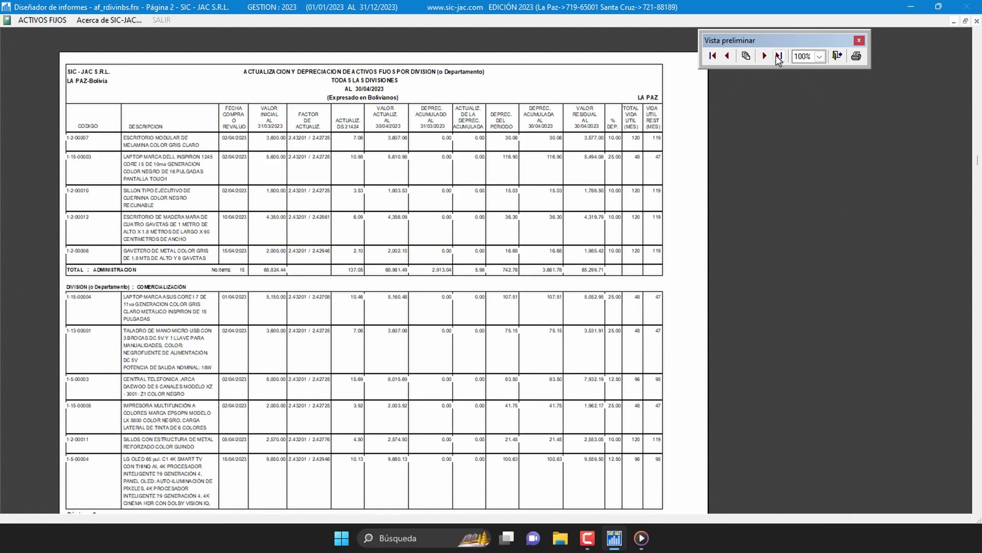
click(778, 57)
scroll(759, 124, up, 1)
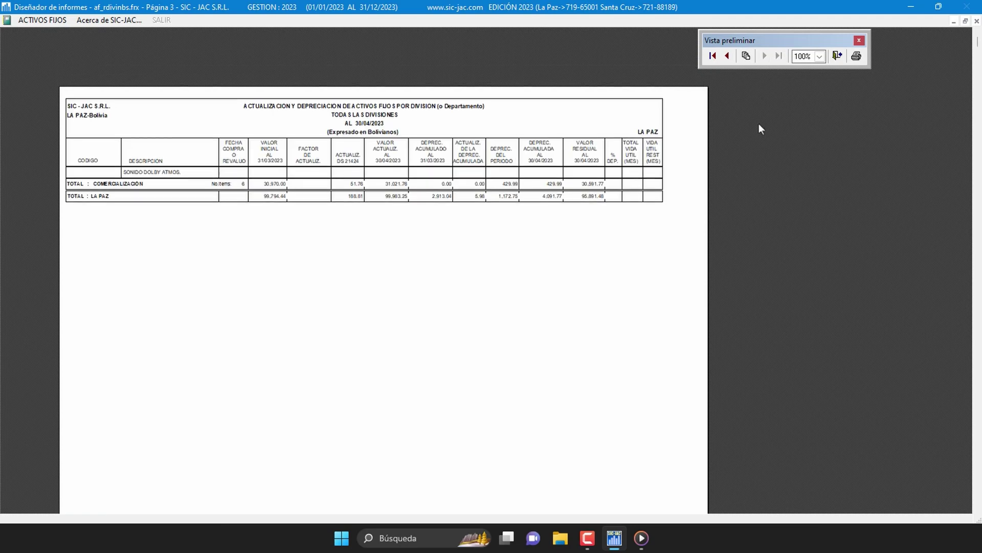
click(836, 57)
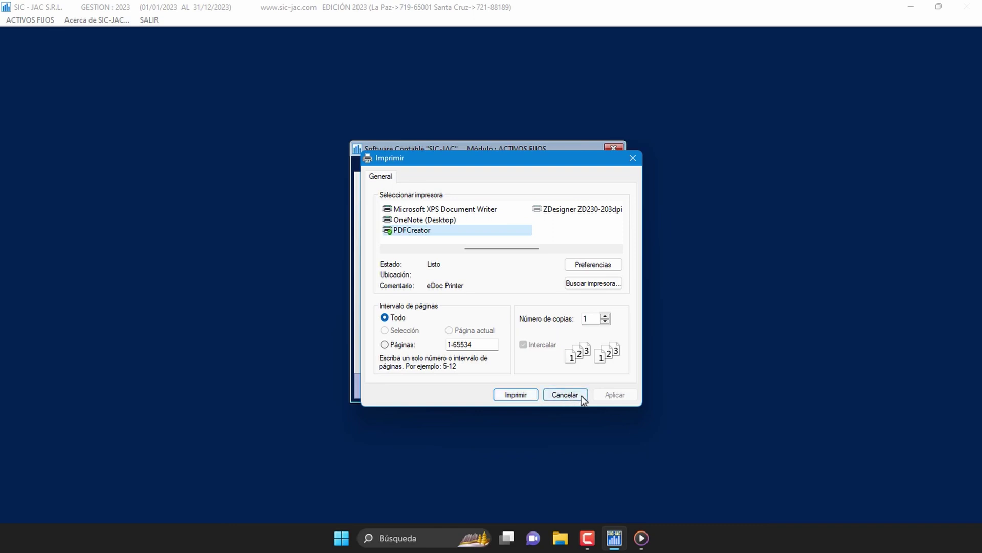
Step: Skip printing, export the division report to XLS, and close the Reporte por Division options
click(565, 394)
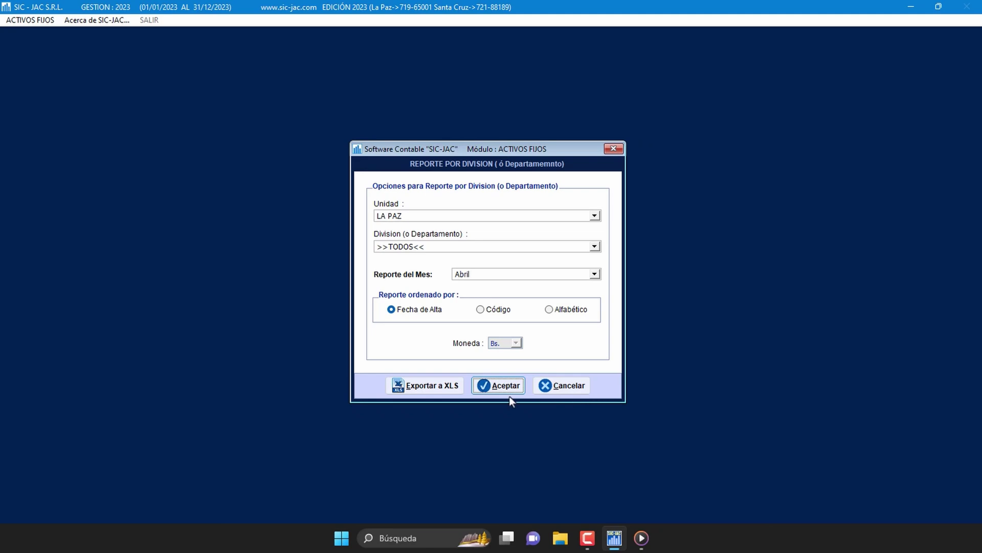
click(453, 391)
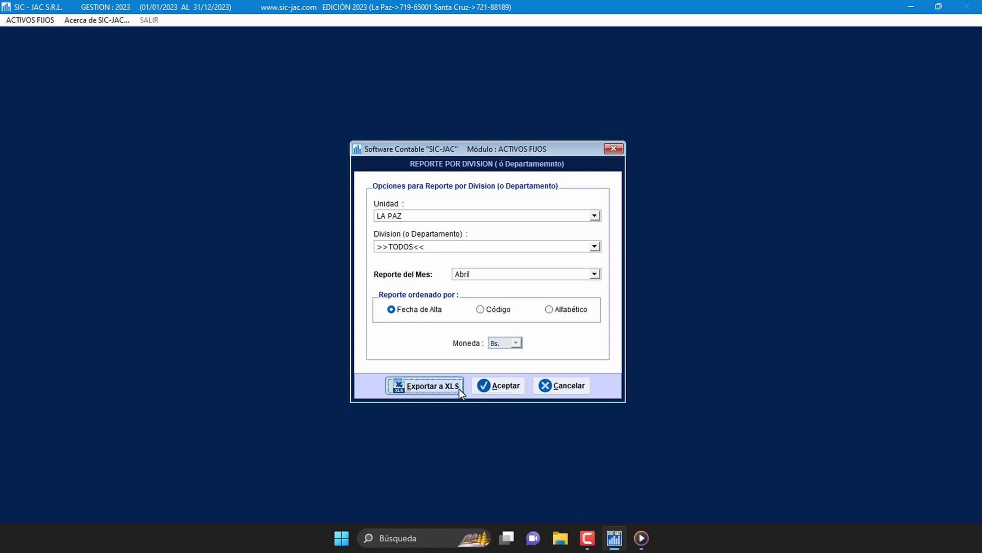
click(573, 386)
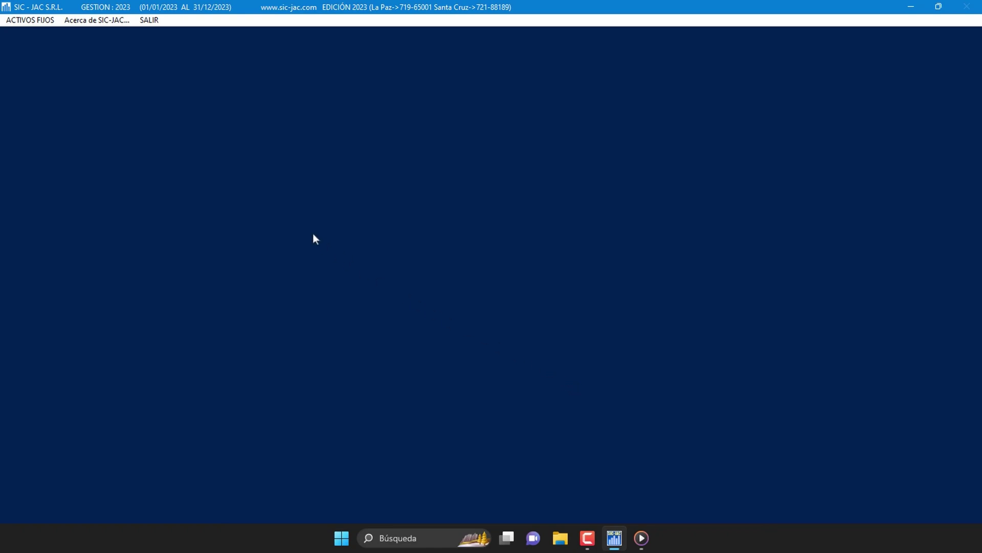
Step: Open the Reporte por Responsable options from the ACTIVOS FIJOS Reporte menu
click(32, 22)
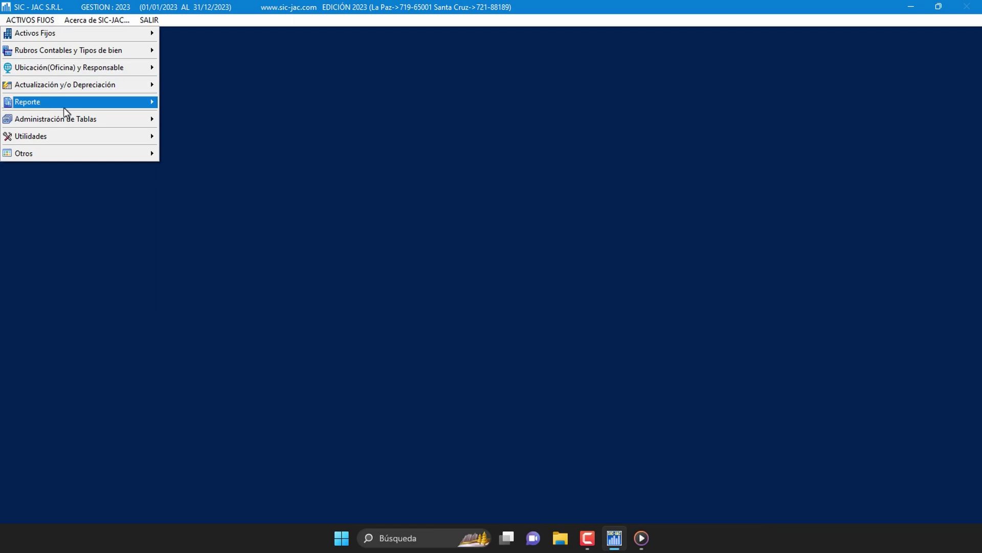
mouse_move(113, 105)
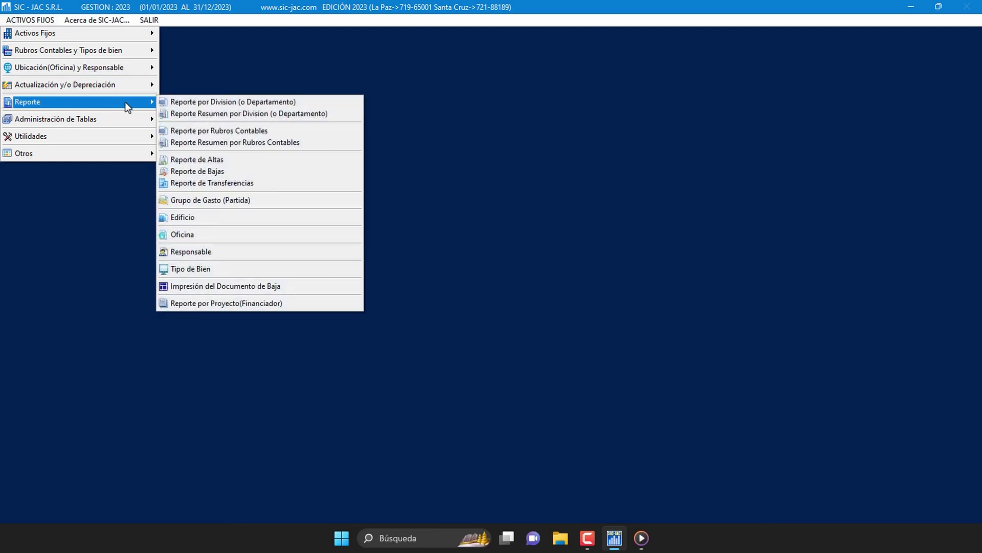
click(261, 252)
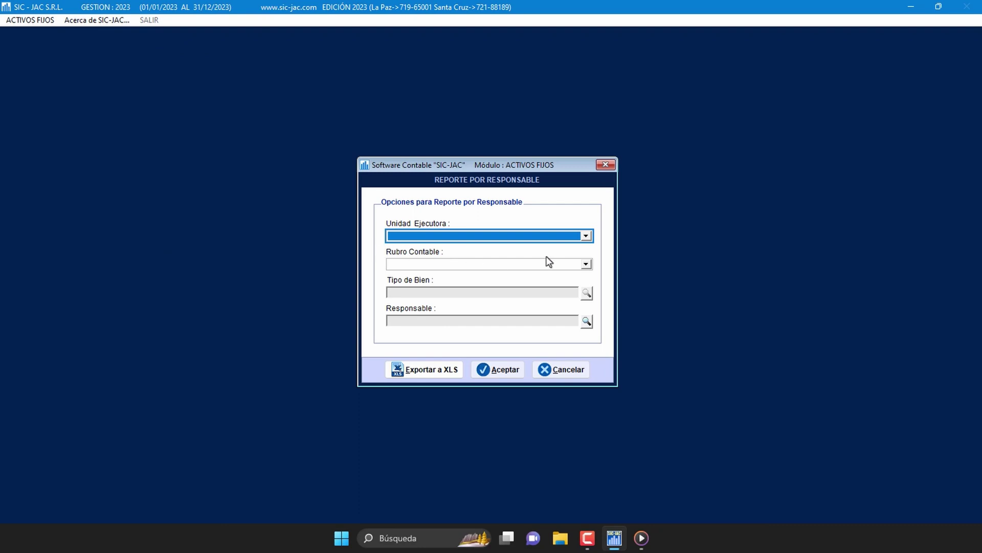
Step: Set Unidad Ejecutora to LA PAZ and Rubro Contable to >>TODOS<<, then bring up the Responsable list
click(586, 237)
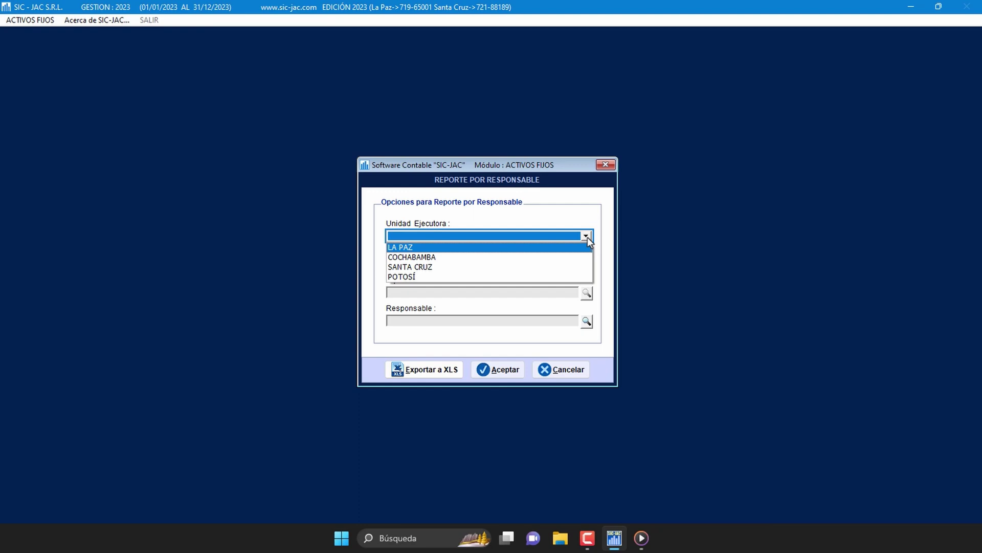
click(566, 248)
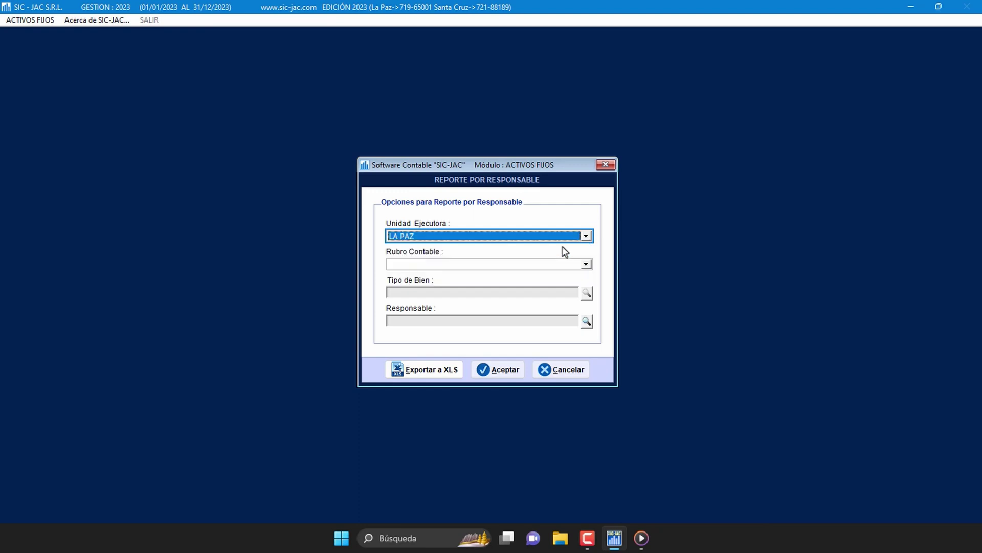
click(586, 264)
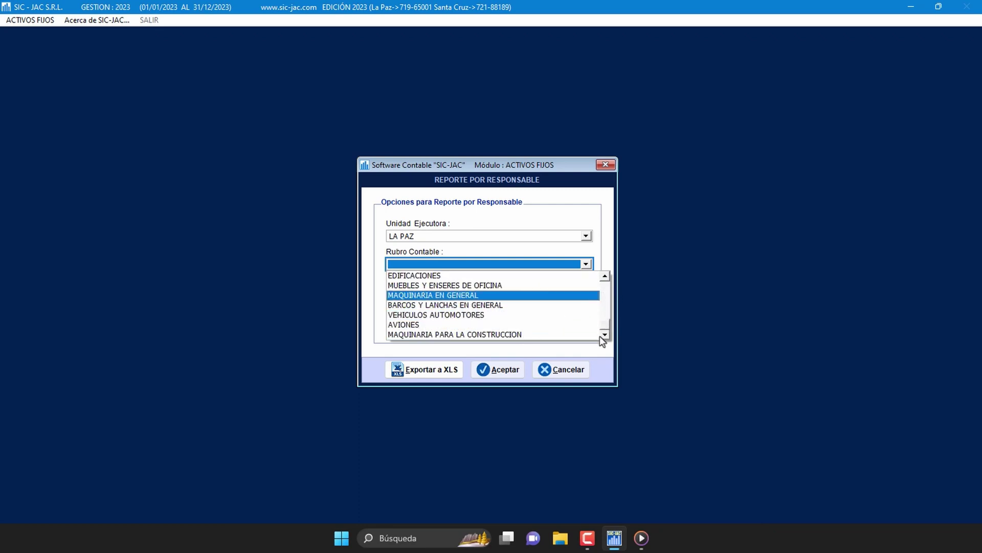
scroll(603, 337, down, 3)
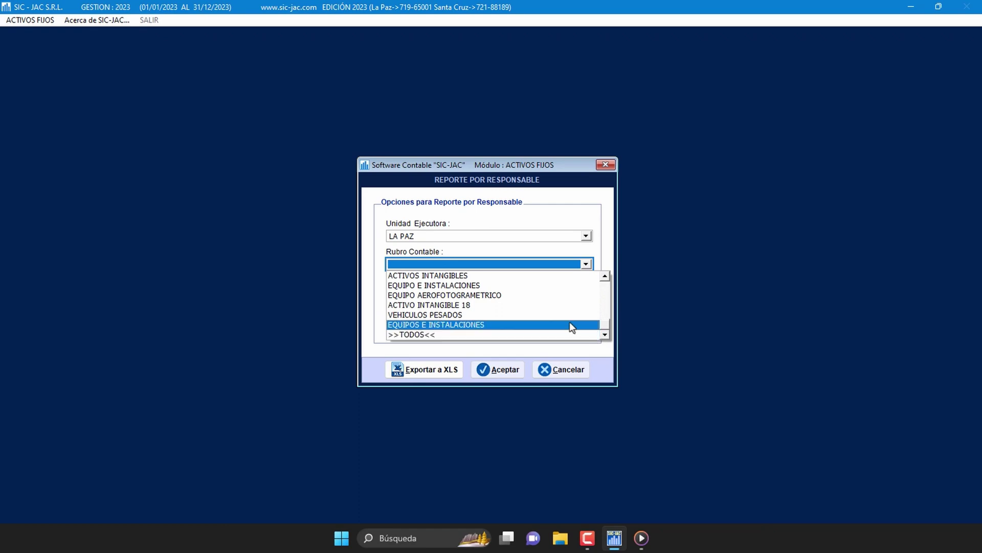
click(499, 335)
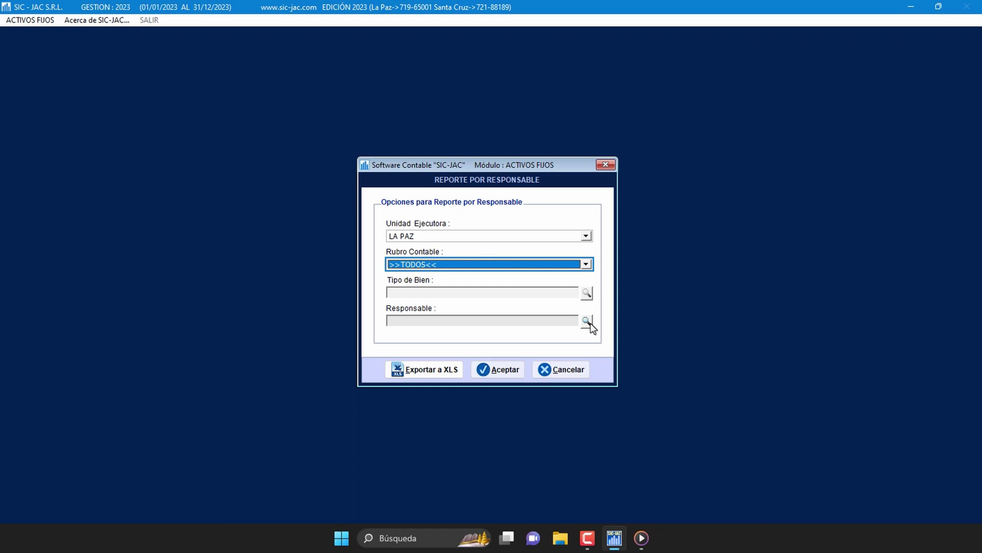
click(589, 321)
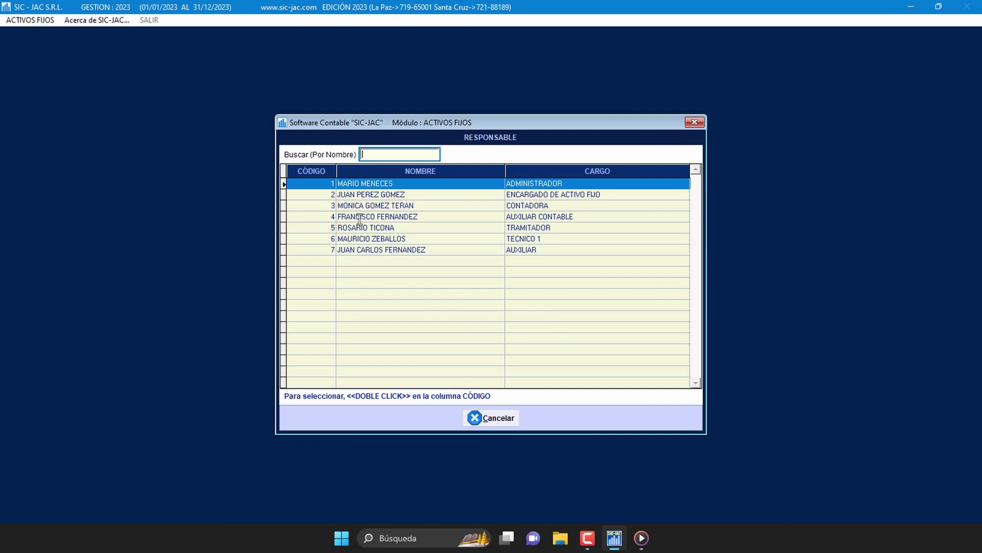
Step: Assign the code 6 employee (Técnico 1) as Responsable and generate the report preview
click(358, 239)
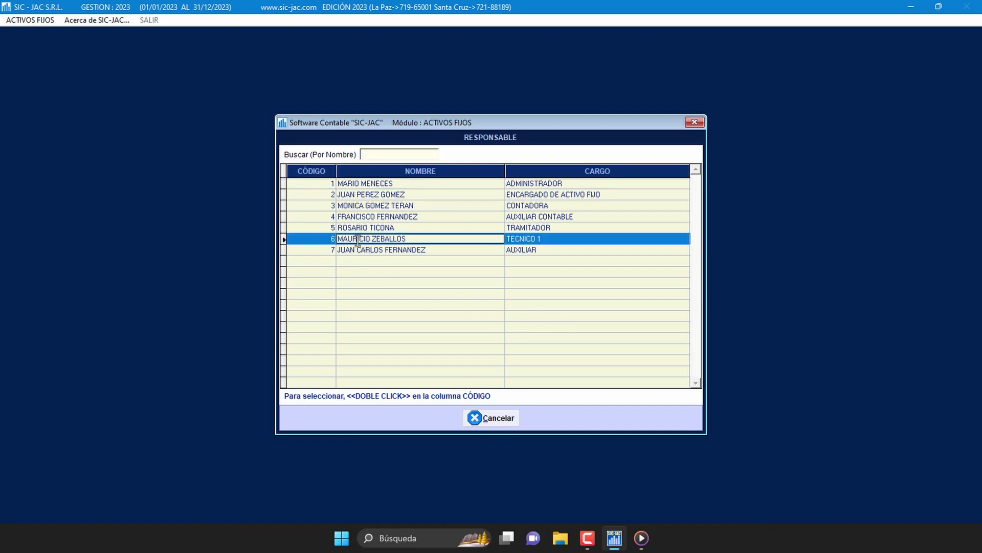
click(323, 239)
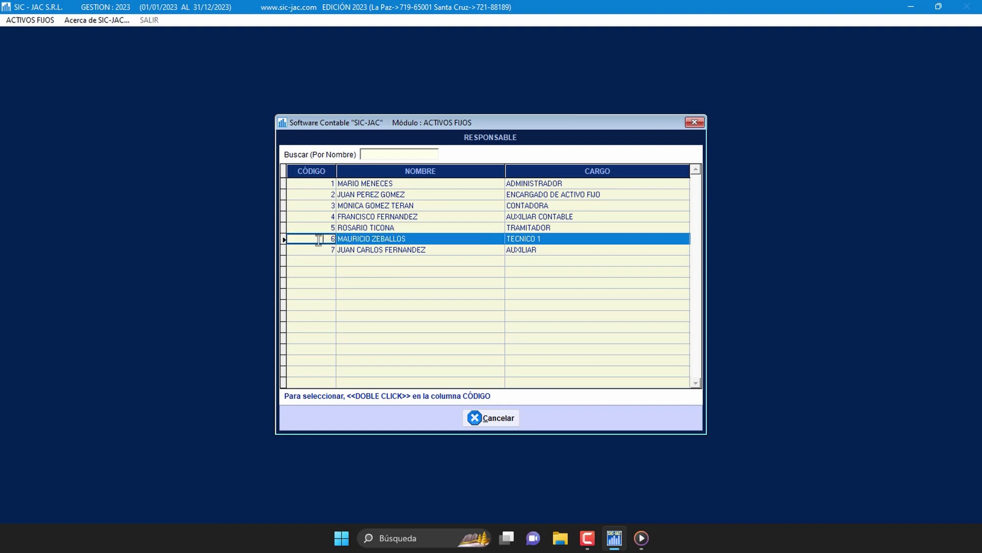
double_click(319, 239)
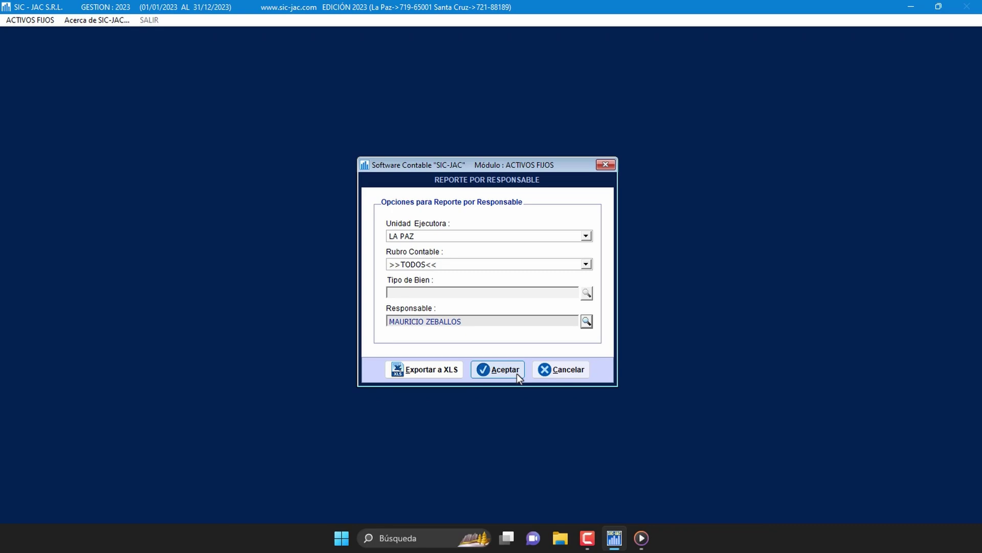
click(517, 372)
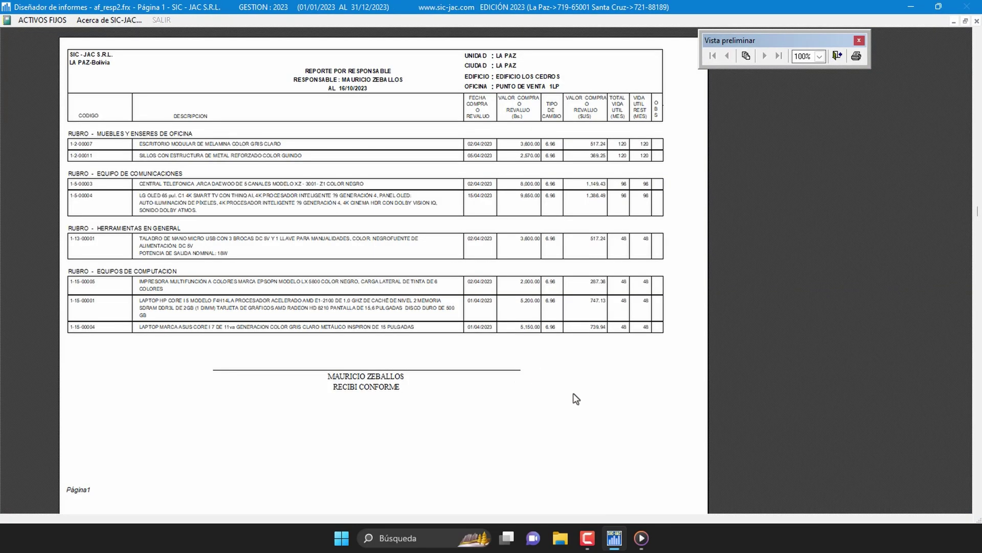
Step: Review the LA PAZ responsible-person report preview for Técnico 1, then close it
scroll(576, 398, up, 1)
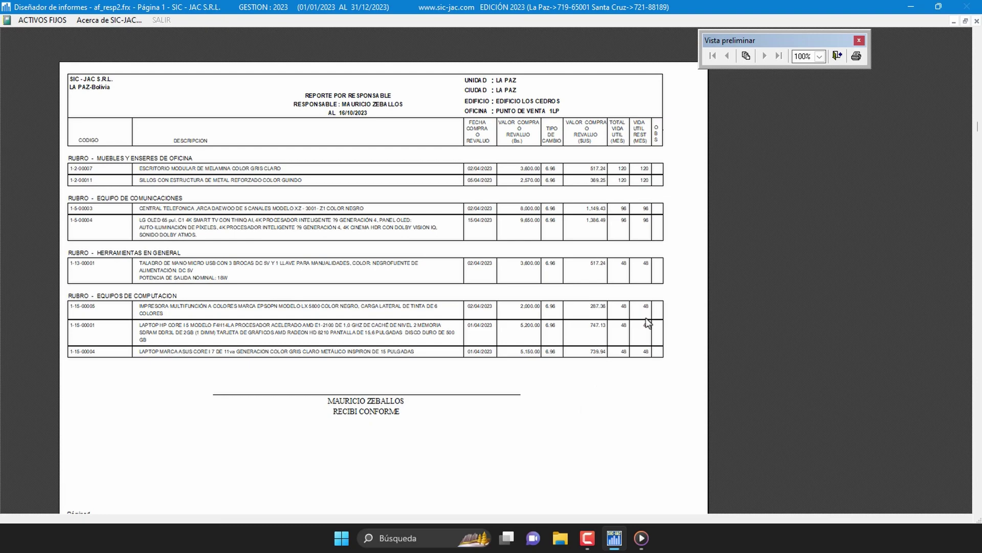
click(837, 57)
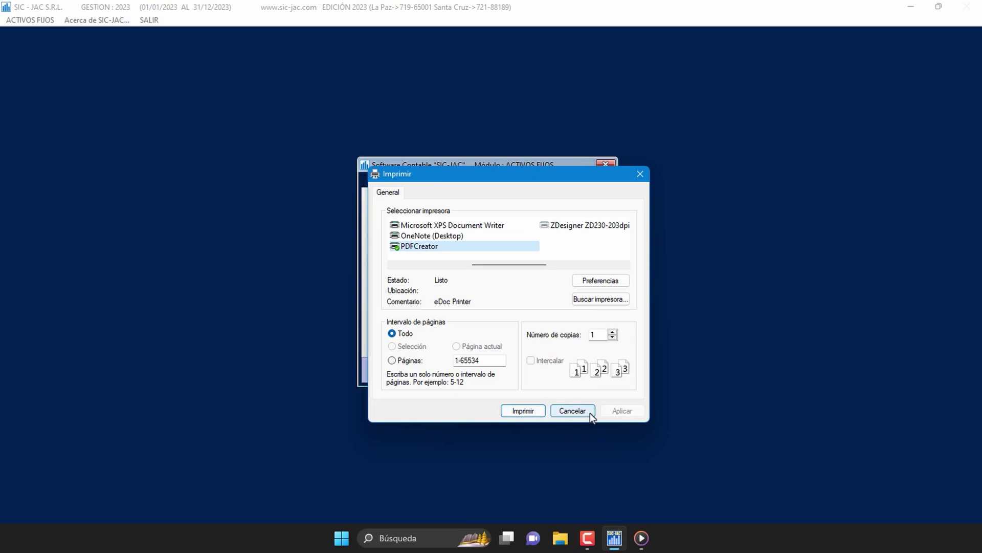
Step: Cancel printing and close the Reporte por Responsable options
click(572, 411)
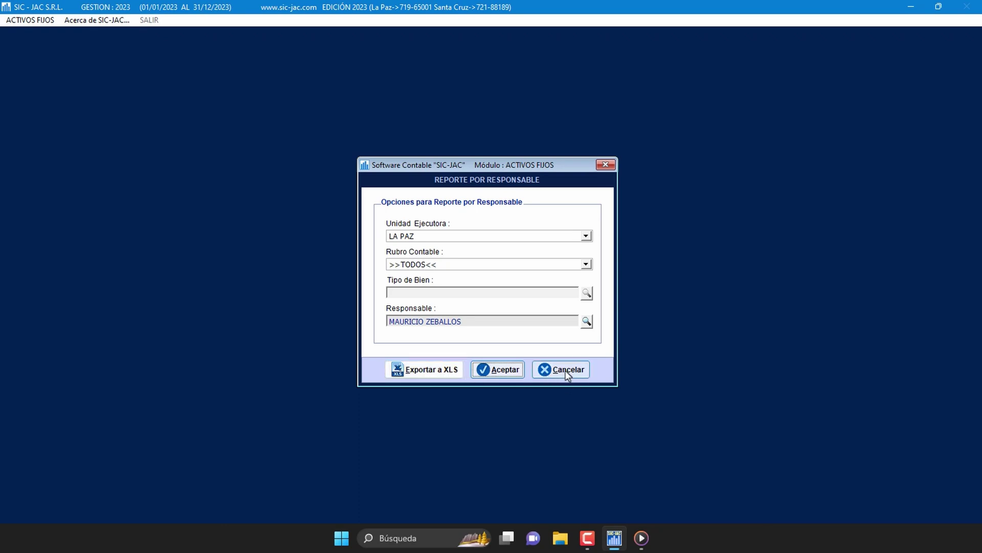
click(565, 373)
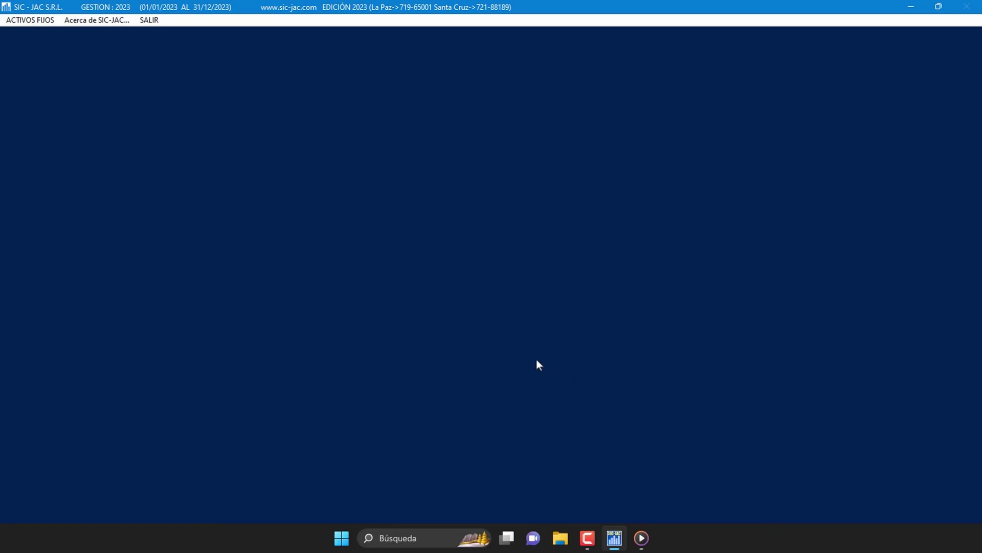
Step: Bring up the Utilidades submenu of the ACTIVOS FIJOS menu
click(44, 20)
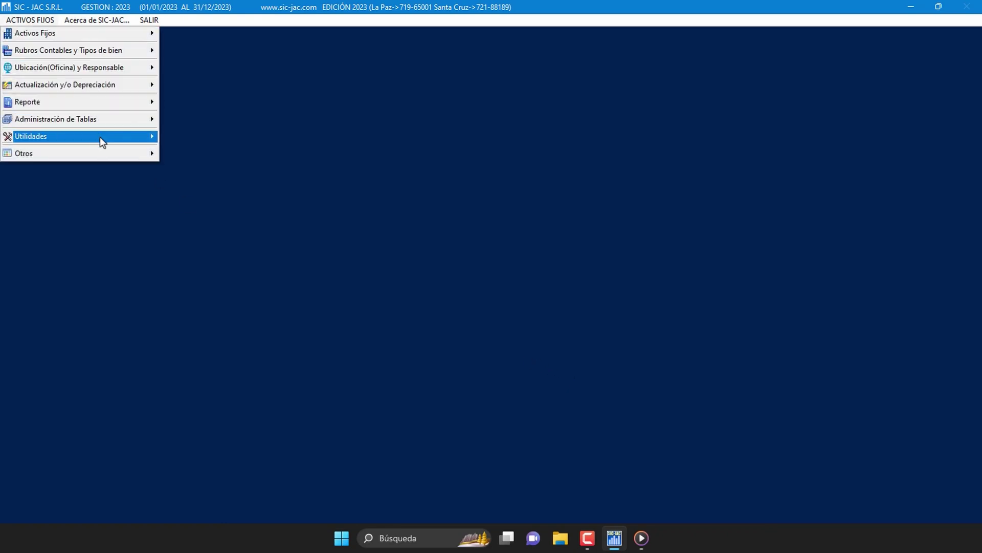
mouse_move(100, 137)
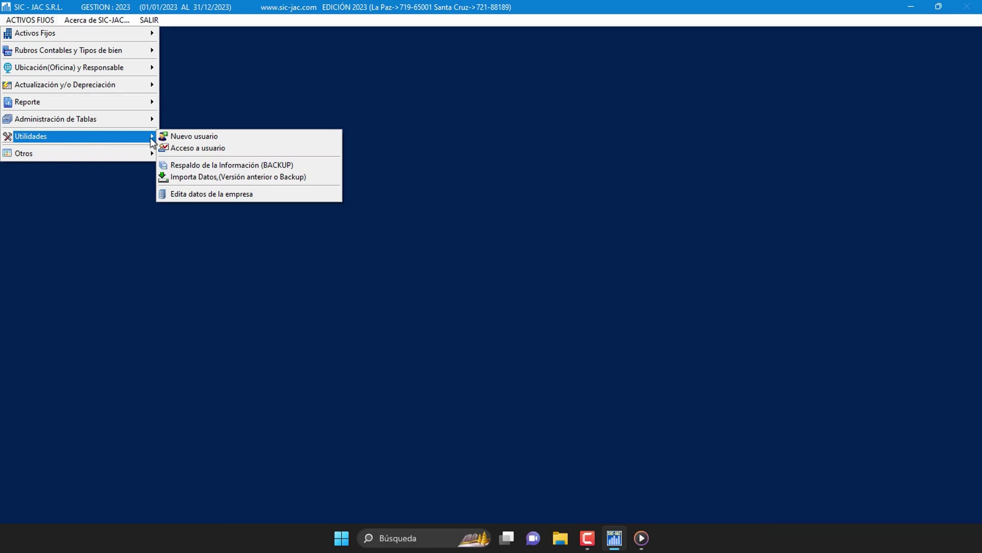
Step: Open Respaldo de la Información and keep the default BACKUP folder as destination
click(313, 170)
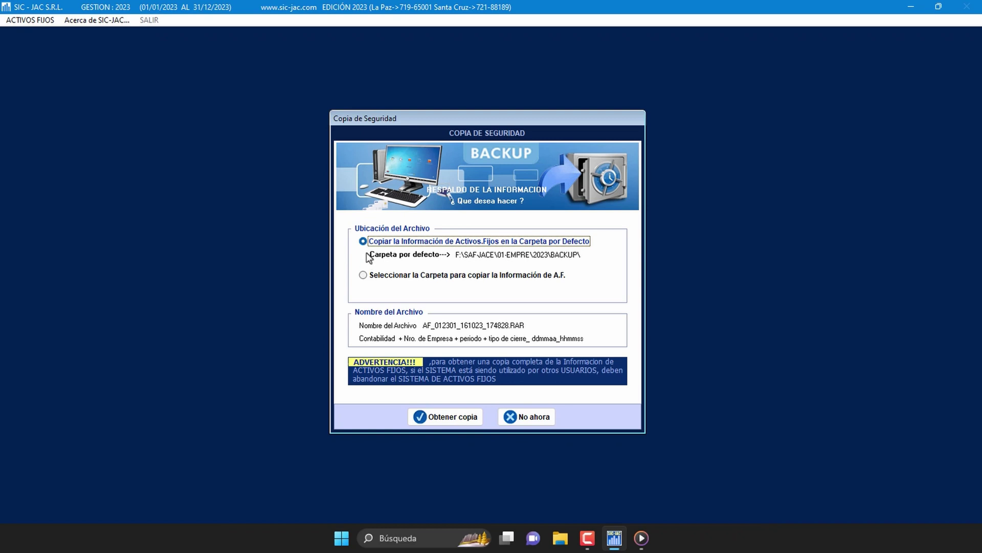
click(363, 275)
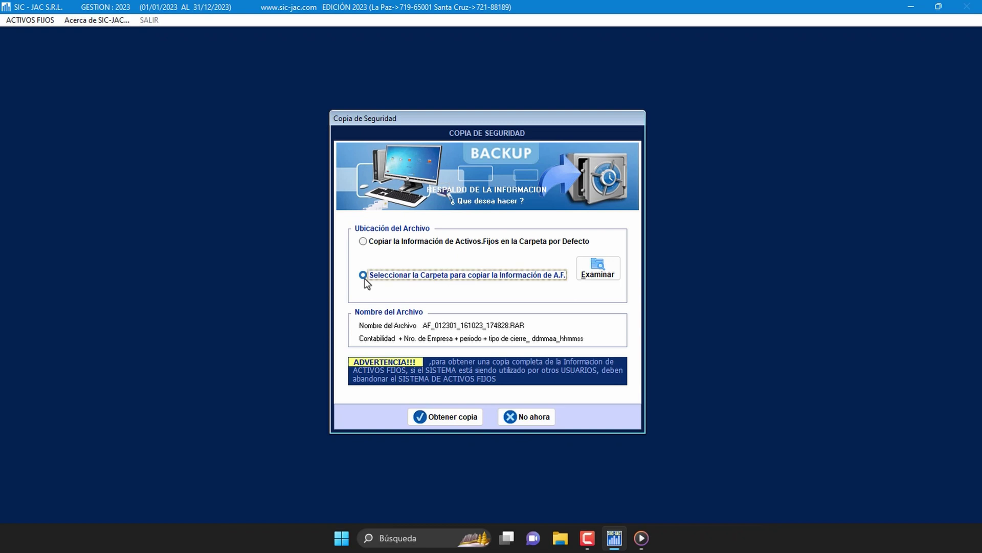
click(363, 241)
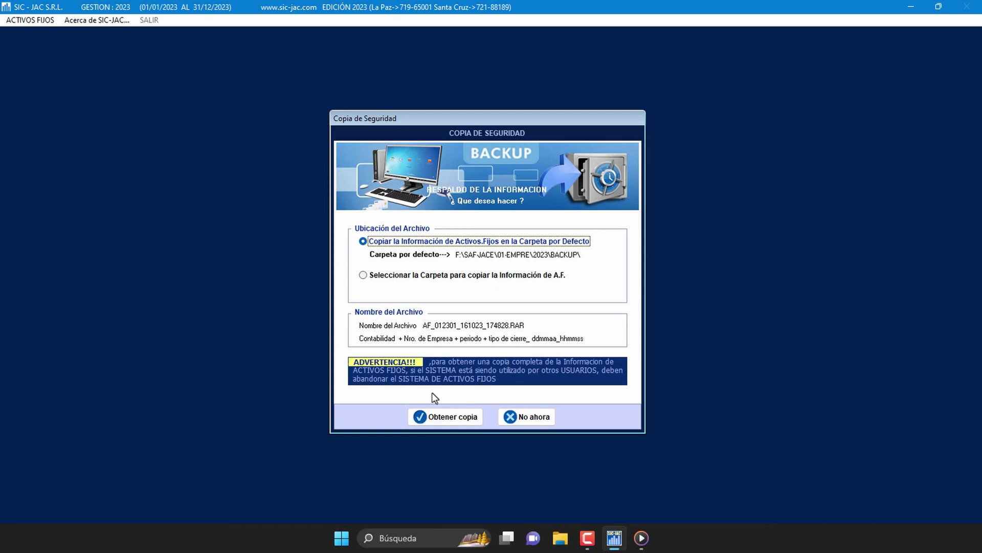
Step: Create the backup copy AF_012301_161023_174828.RAR and acknowledge COPIA CONCLUIDA
click(457, 418)
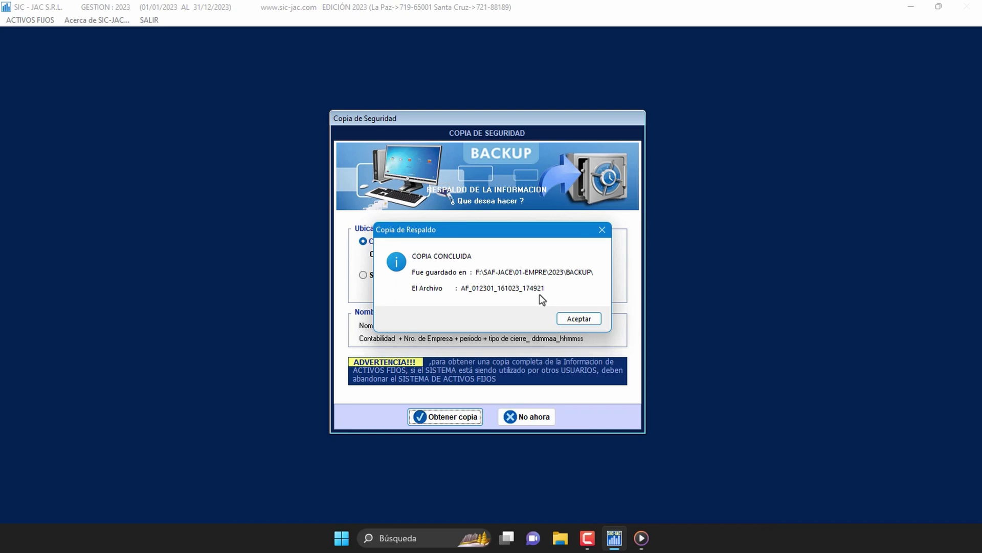
click(596, 325)
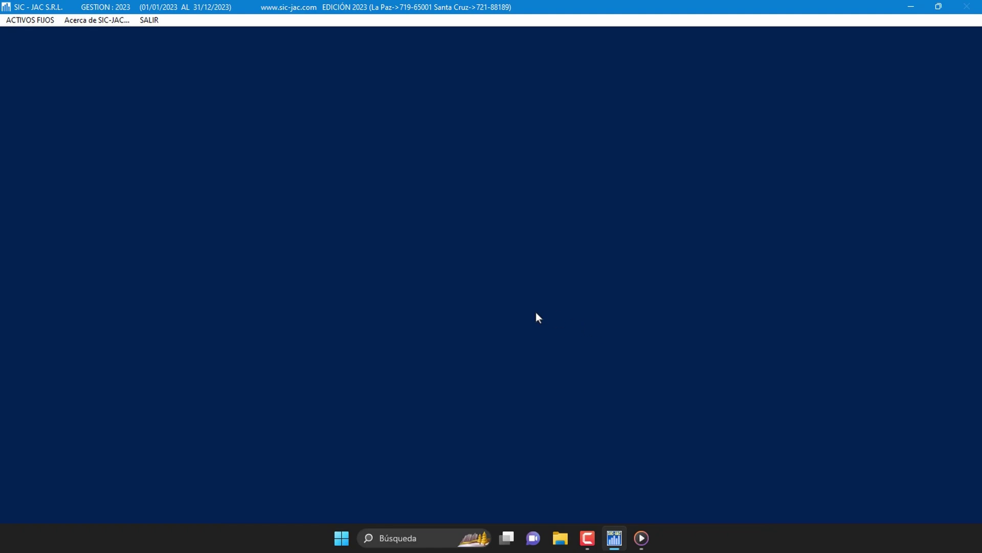
Step: Open Cierre mensual (Actualización y Depreciación) under Actualización y/o Depreciación
click(45, 20)
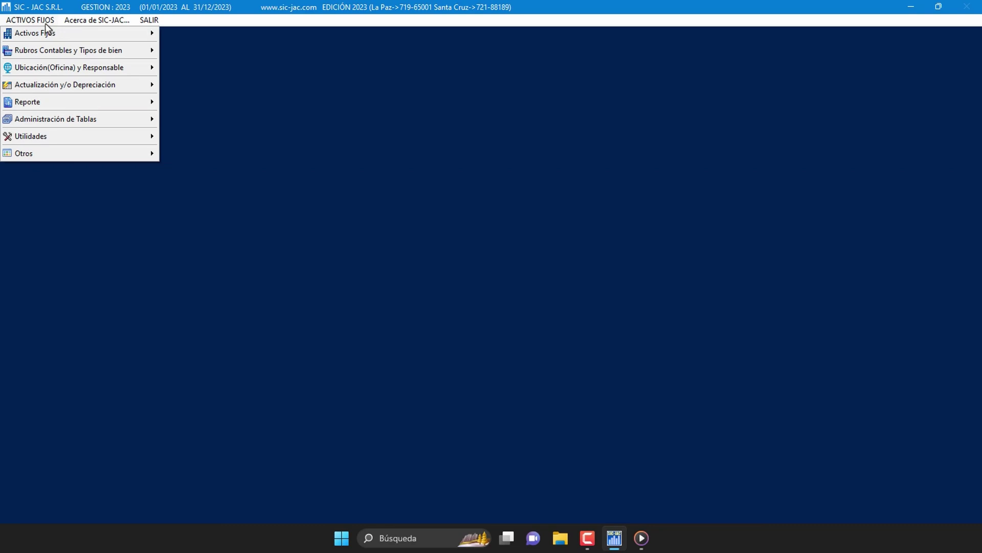
mouse_move(125, 91)
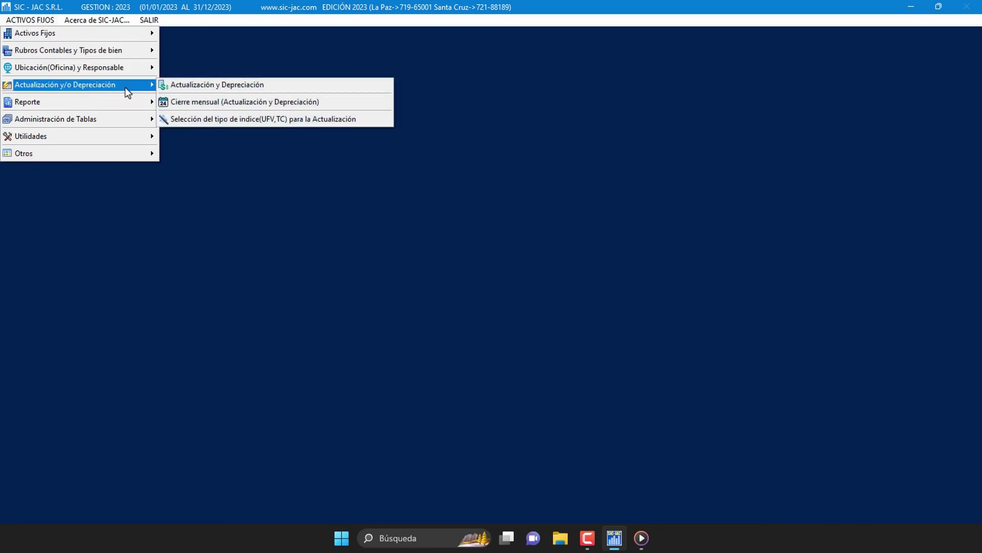
click(338, 106)
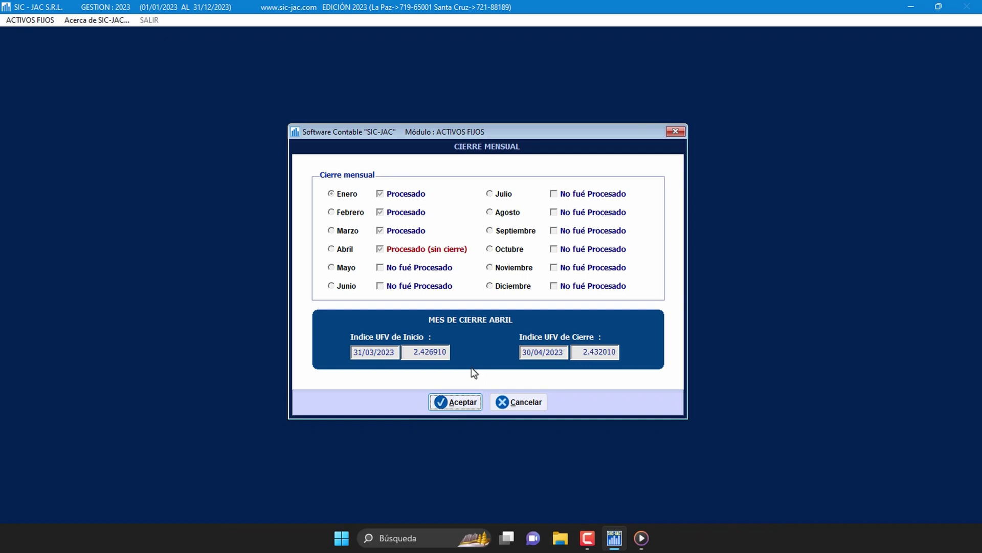
Step: Run the April monthly closing in Cierre Mensual, confirming it and acknowledging the completion message
click(479, 405)
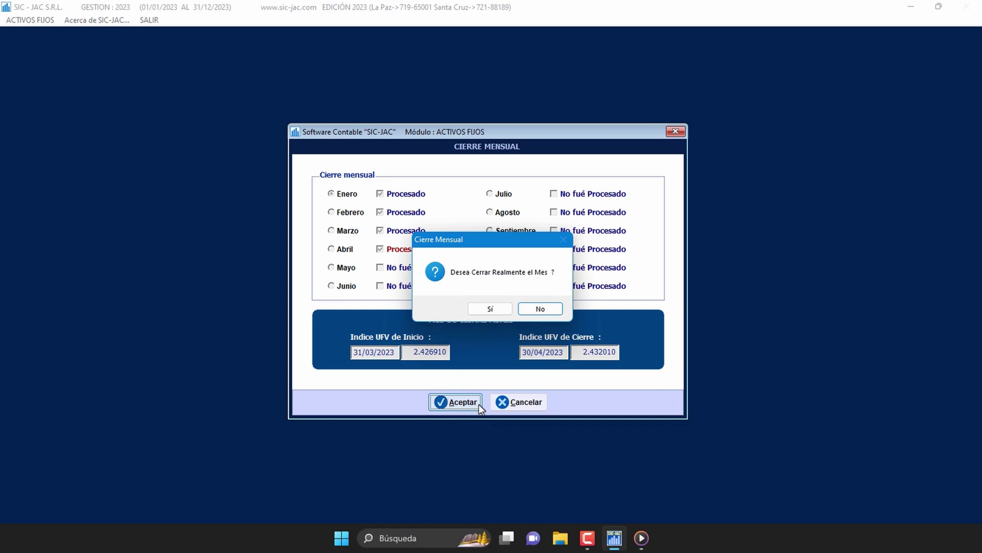
click(501, 312)
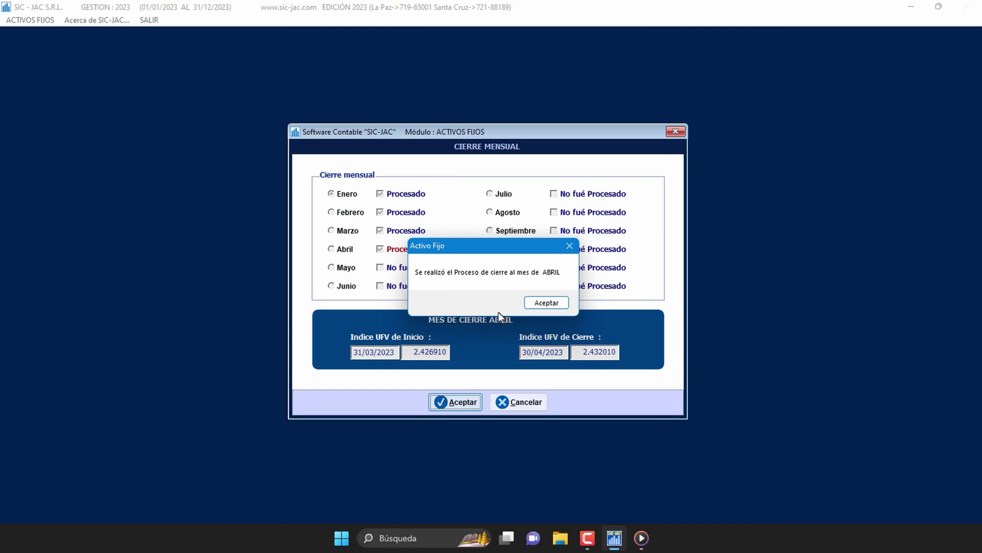
click(546, 303)
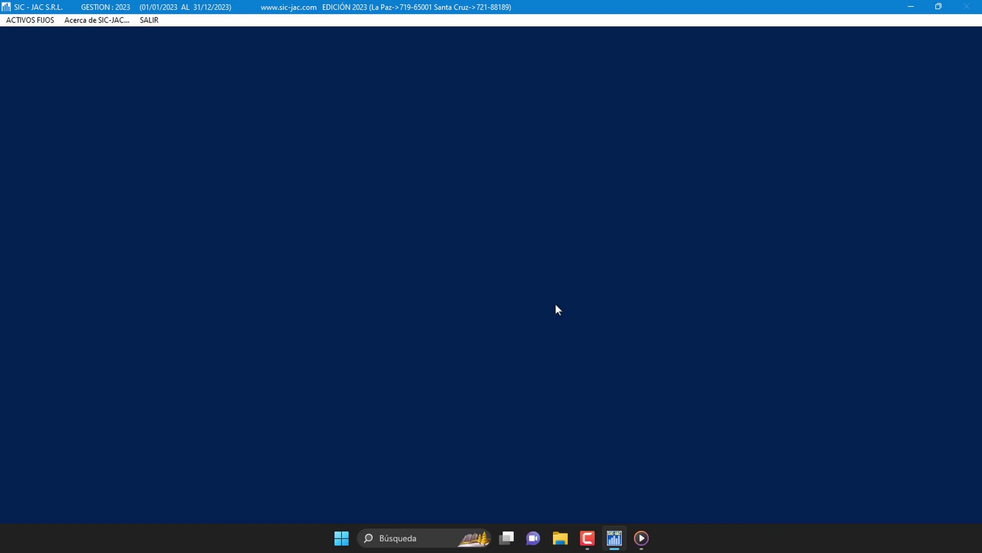
click(42, 21)
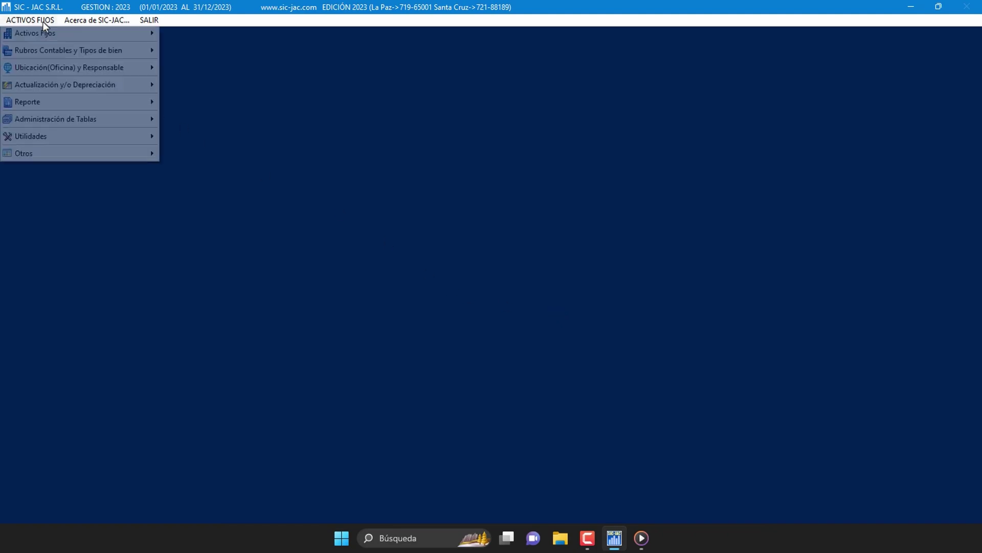
mouse_move(51, 33)
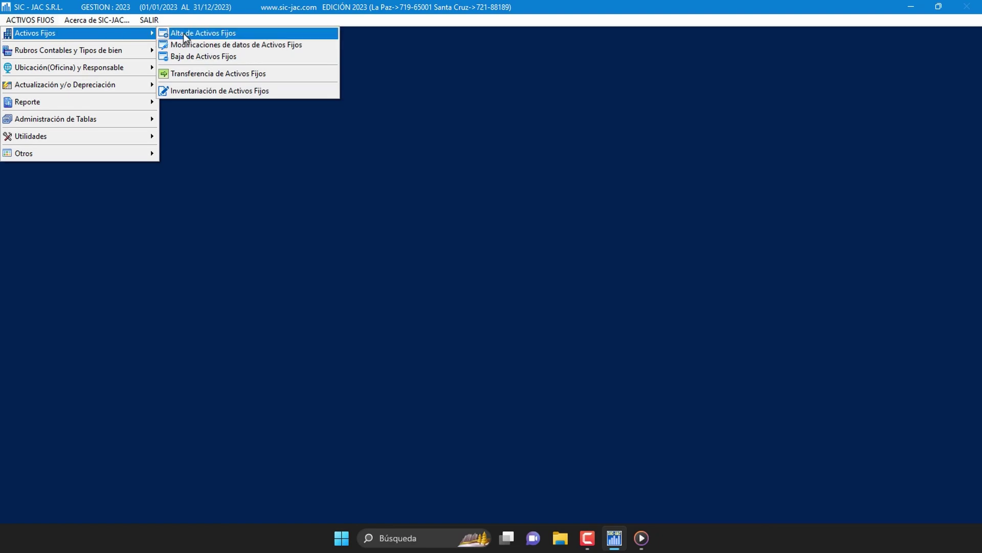
click(258, 34)
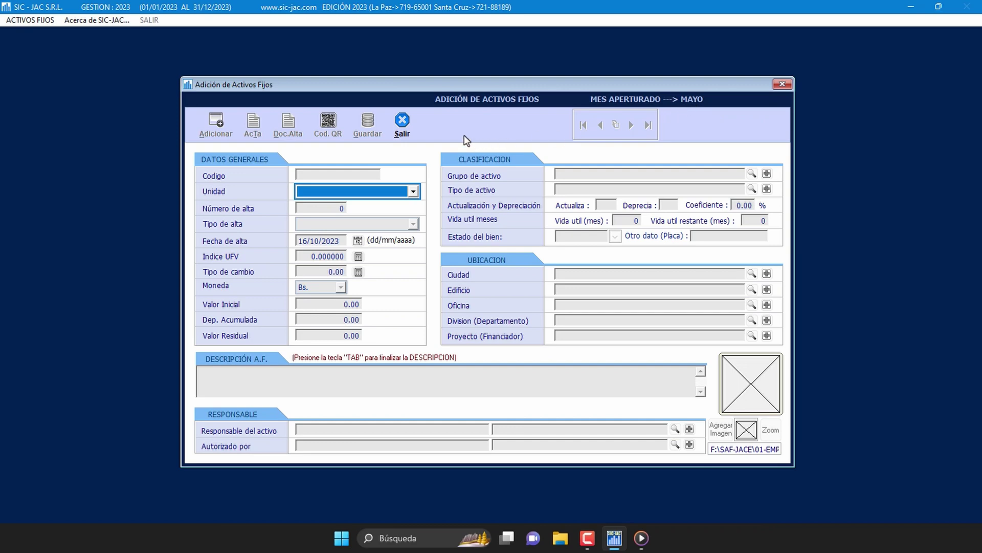
click(409, 131)
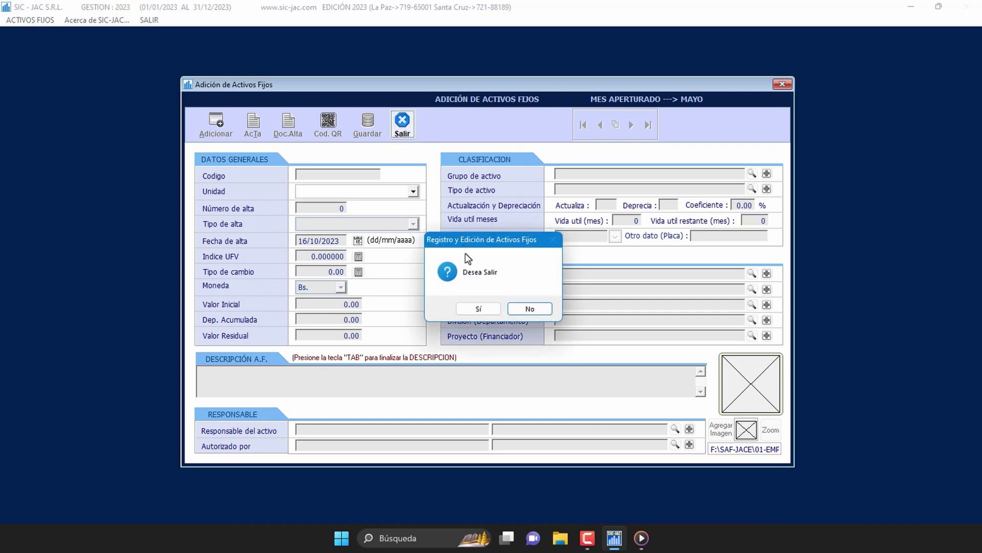
click(496, 309)
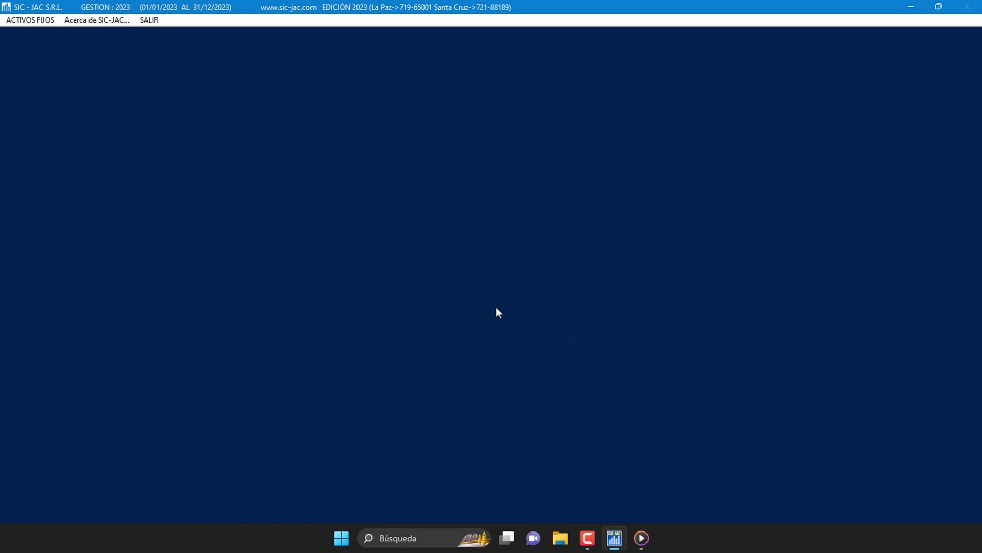
Step: Exit SAF-JACE, declining the backup with 'No ahora' and closing the company list window
click(154, 21)
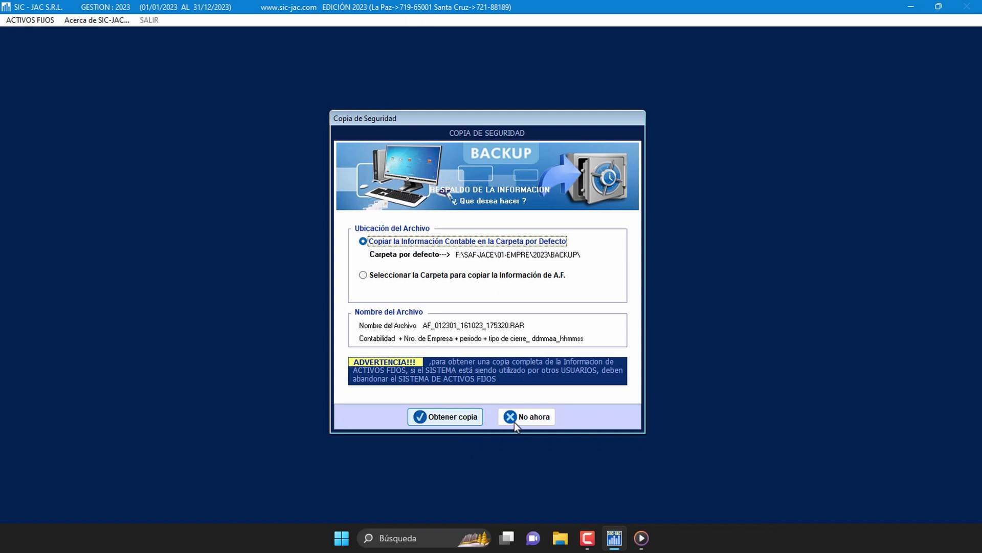
click(544, 423)
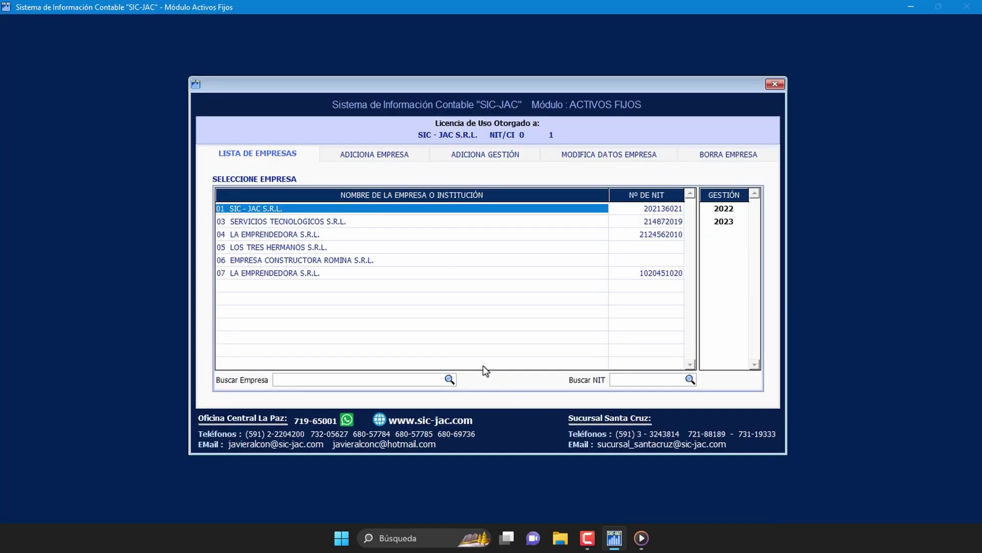
click(775, 83)
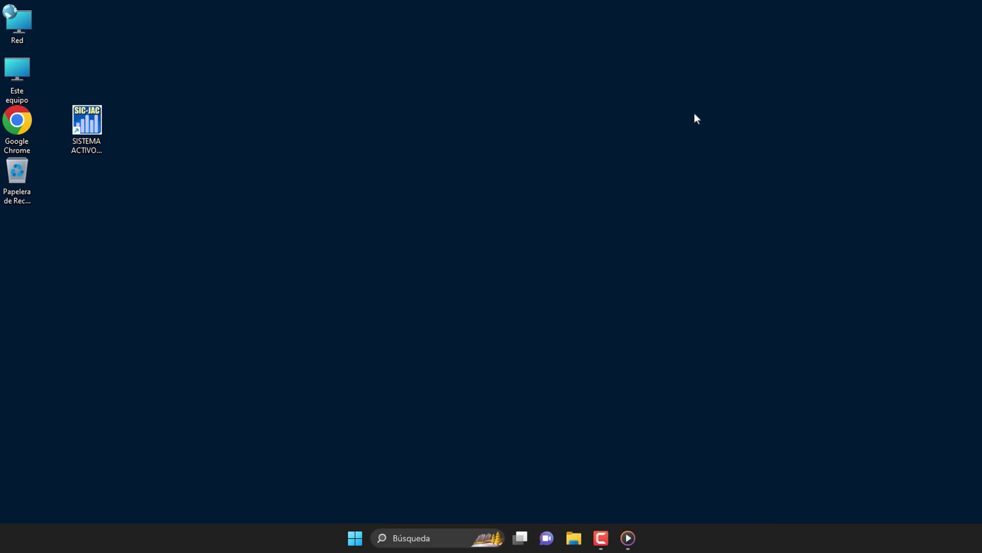